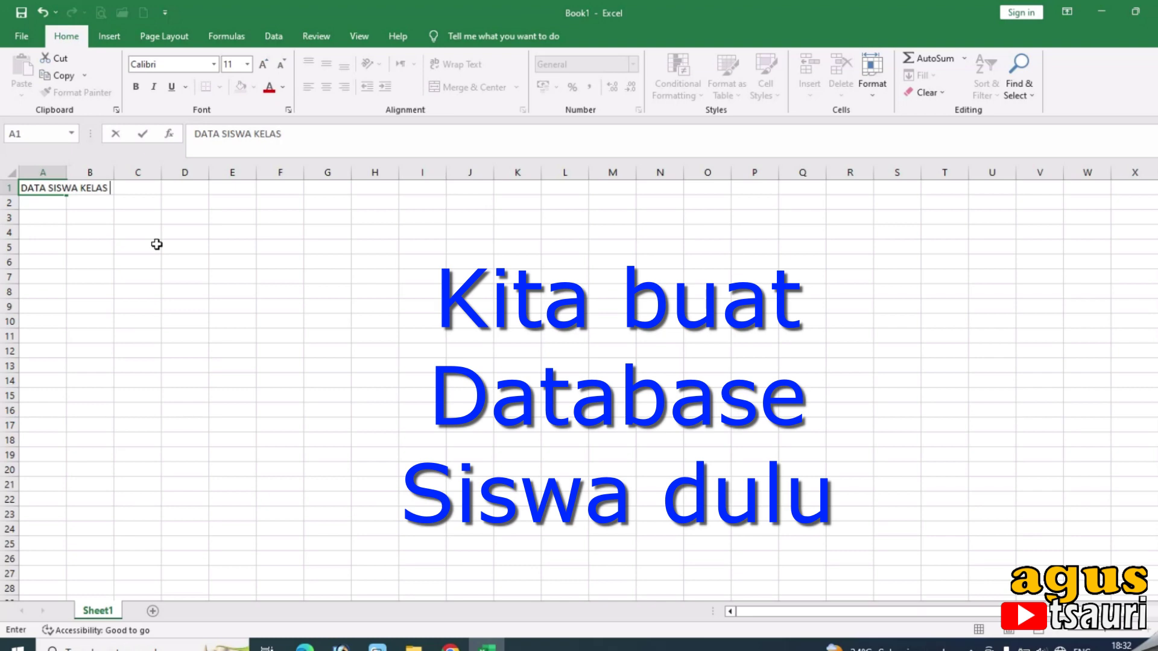
Enter the title DATA SISWA KELAS VI and headers No, Nama Siswa, No Ujian, NISN in A3:D3.
{"action": "key", "text": "Return"}
{"action": "key", "text": "Return"}
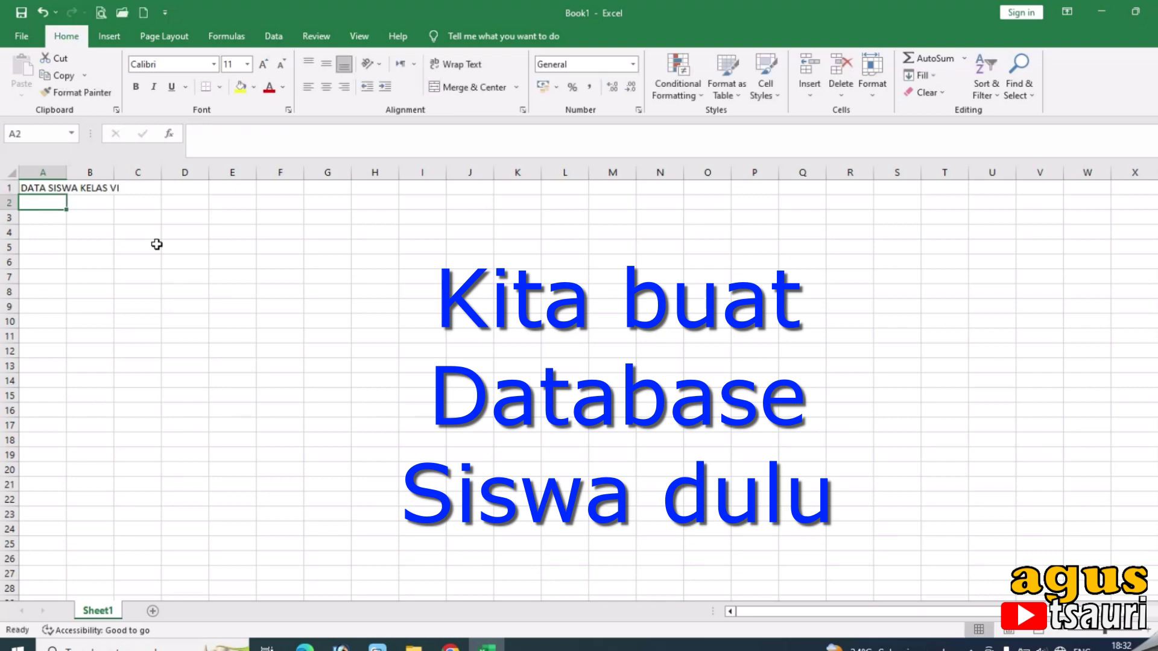
{"action": "type", "text": "No"}
{"action": "key", "text": "Tab"}
{"action": "type", "text": "Nama S"}
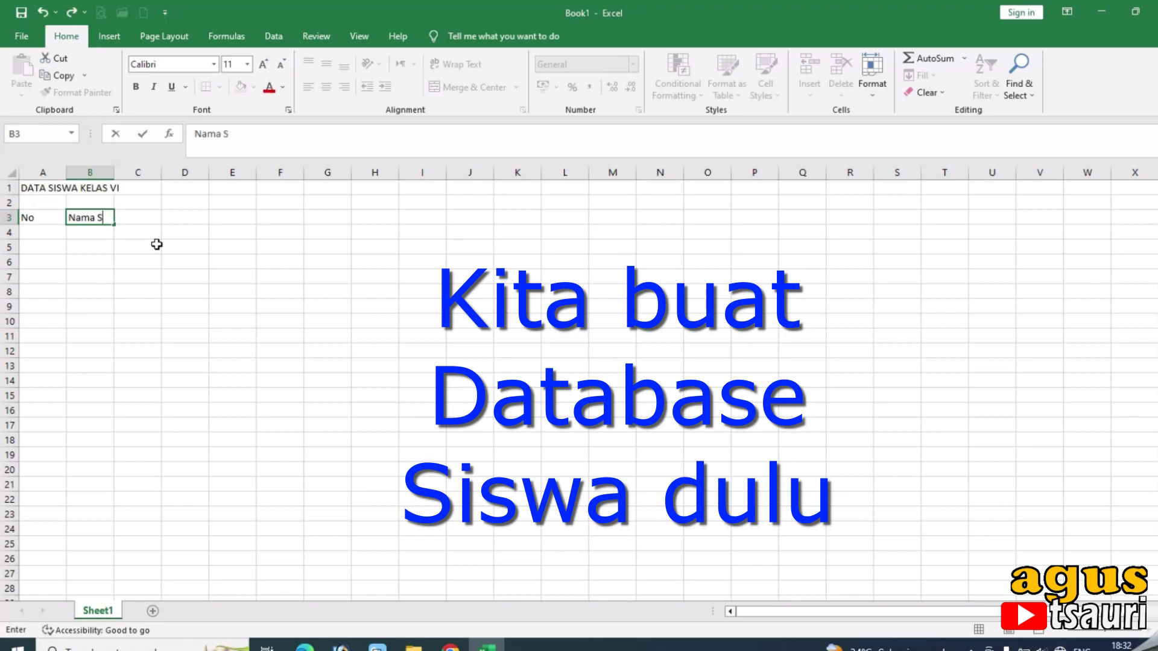
{"action": "type", "text": "iswa"}
{"action": "key", "text": "Tab"}
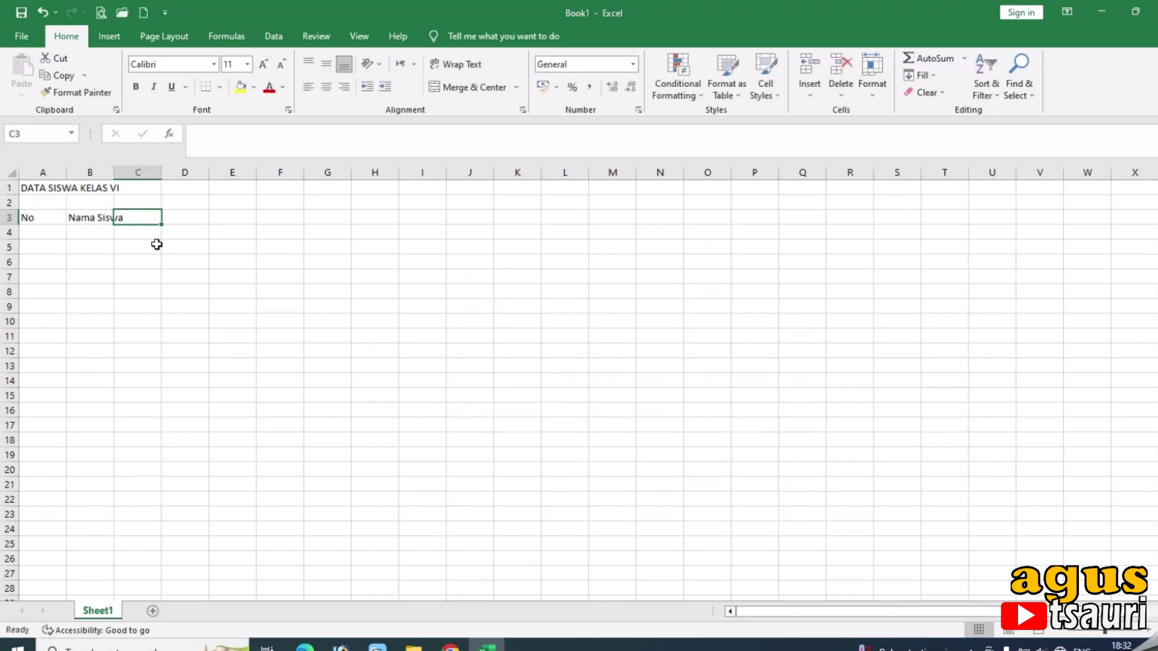
{"action": "type", "text": "No"}
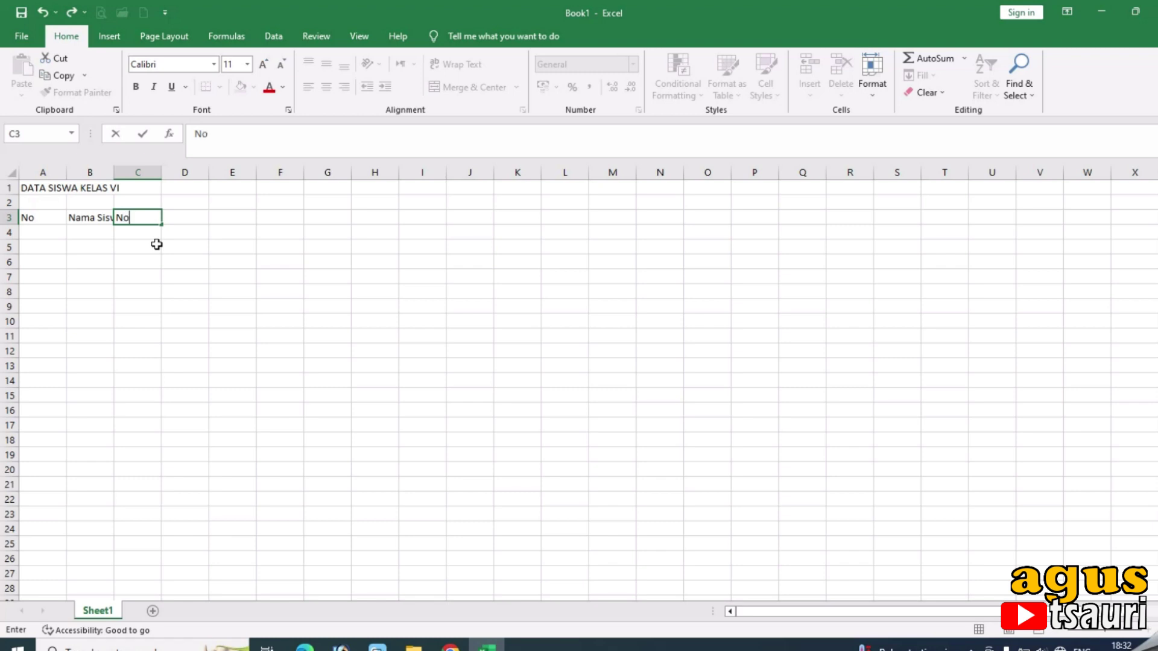
{"action": "type", "text": " Ujian"}
{"action": "key", "text": "Tab"}
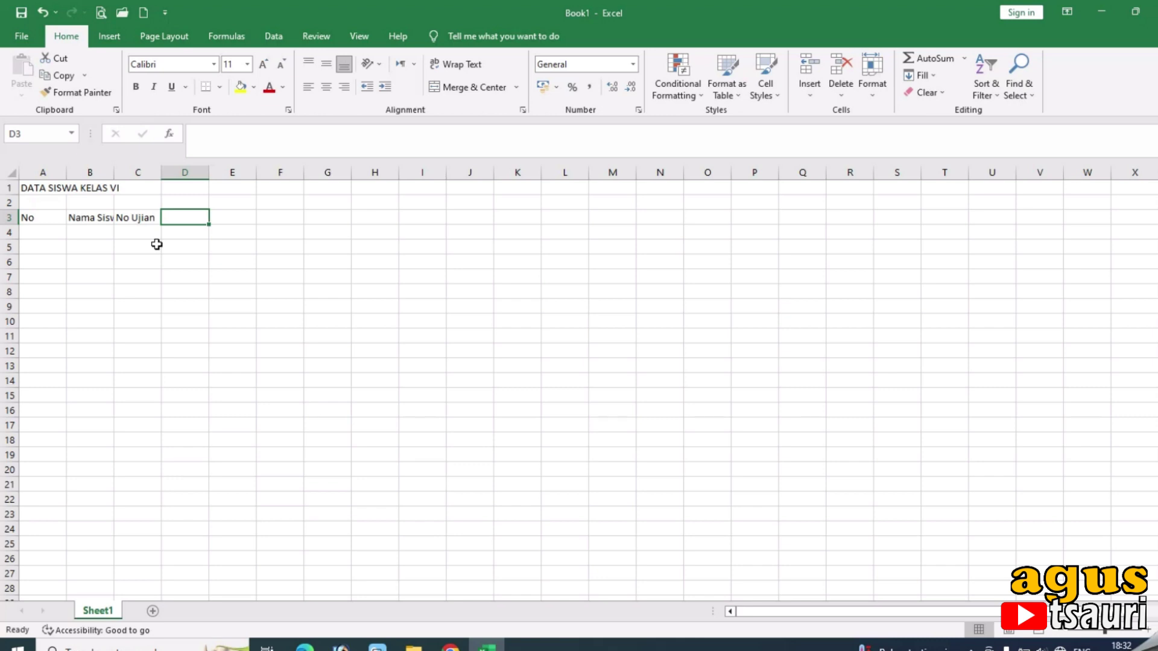
{"action": "type", "text": "NISN"}
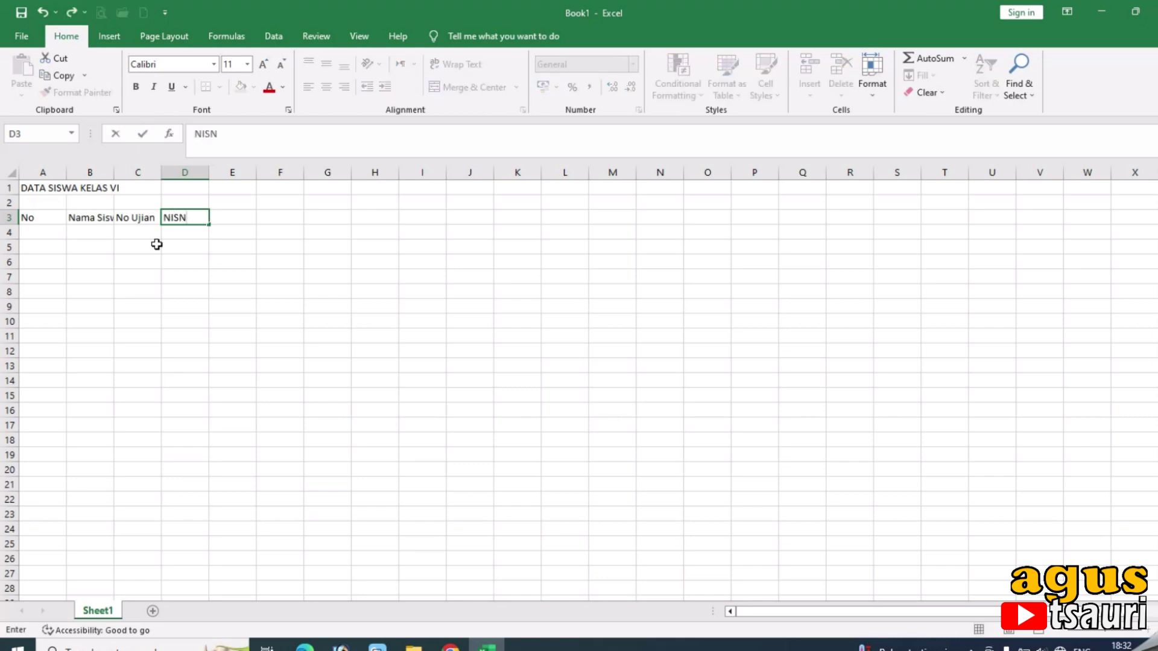
{"action": "left_click", "coordinate": [93, 322]}
Narrow column A and widen columns C and D to fit their headers.
{"action": "left_click_drag", "start_coordinate": [66, 176], "coordinate": [205, 248]}
{"action": "left_click_drag", "start_coordinate": [253, 169], "coordinate": [310, 212]}
{"action": "left_click_drag", "start_coordinate": [363, 177], "coordinate": [393, 202]}
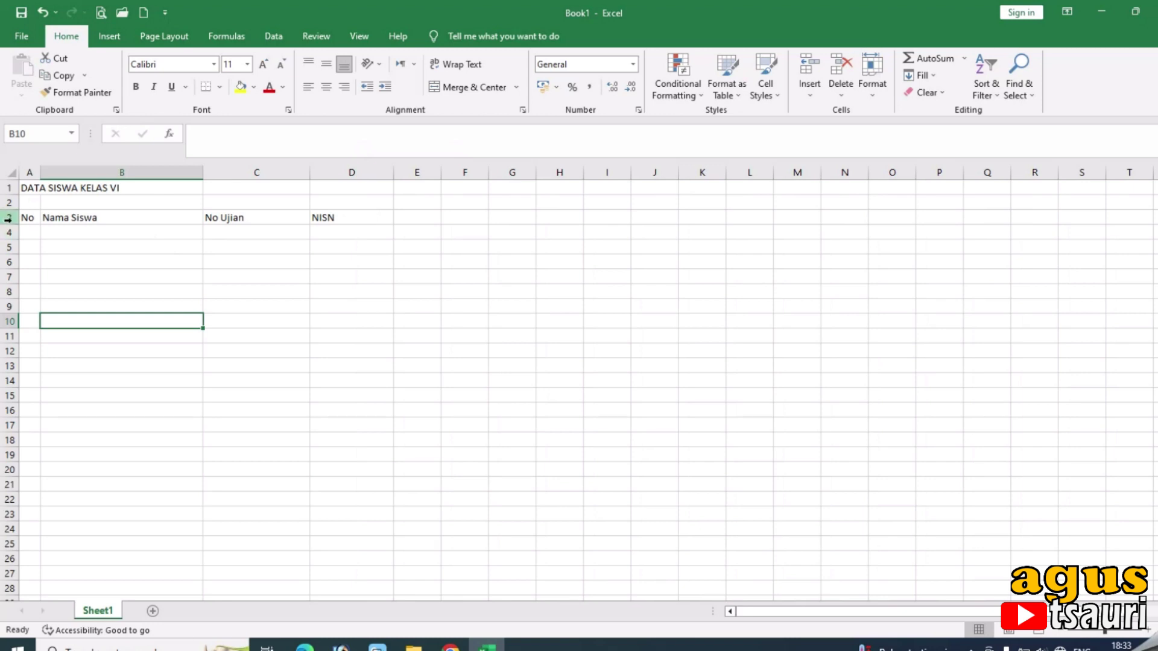
Merge and centre the title over A1:D1 in bold at size 16.
{"action": "left_click_drag", "start_coordinate": [30, 188], "coordinate": [359, 191]}
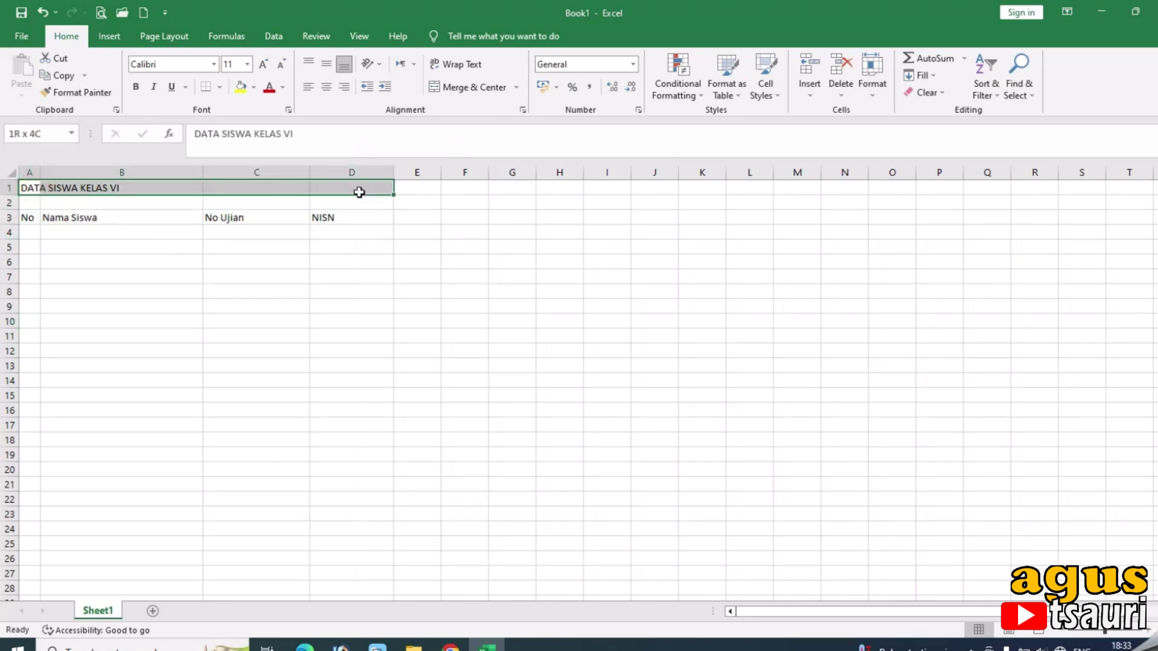
{"action": "left_click", "coordinate": [465, 87]}
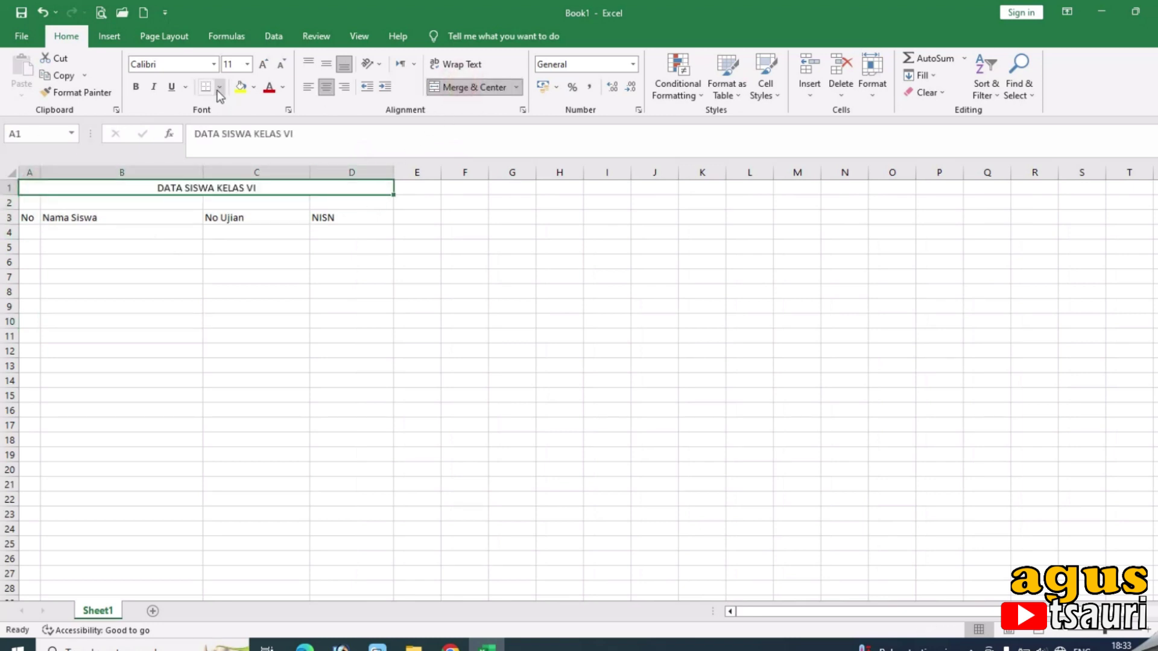
{"action": "left_click", "coordinate": [263, 66]}
{"action": "left_click", "coordinate": [264, 66]}
{"action": "left_click", "coordinate": [264, 65]}
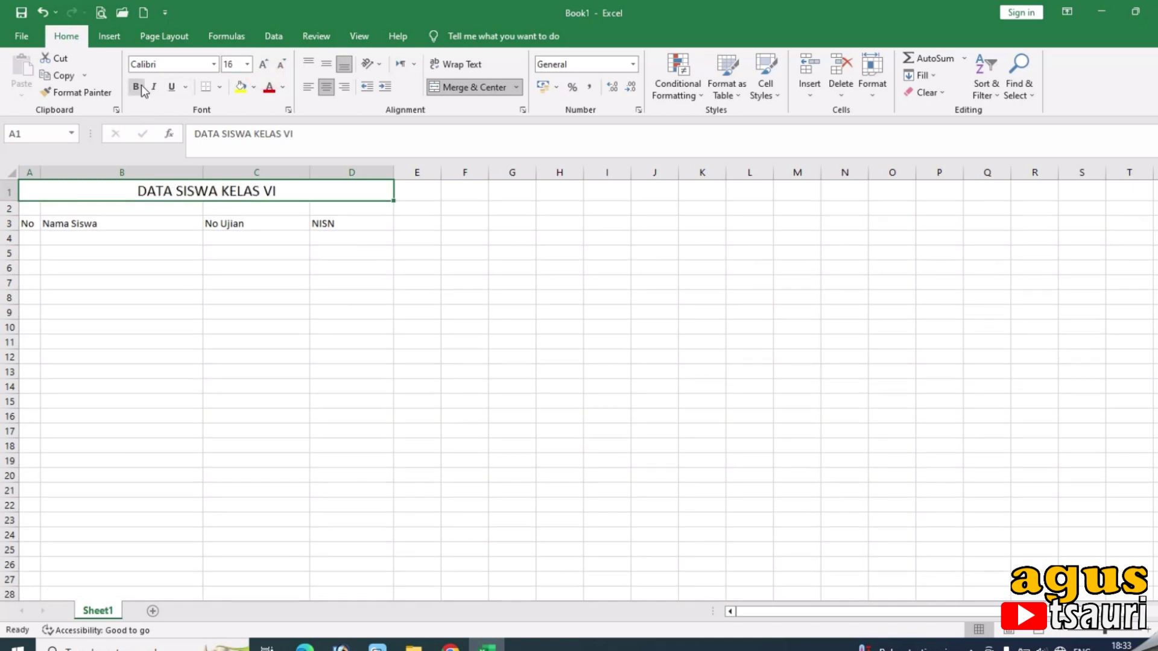
{"action": "left_click", "coordinate": [136, 86]}
Centre and bold the column headers in A3:D3.
{"action": "left_click_drag", "start_coordinate": [27, 223], "coordinate": [338, 222]}
{"action": "left_click", "coordinate": [327, 88]}
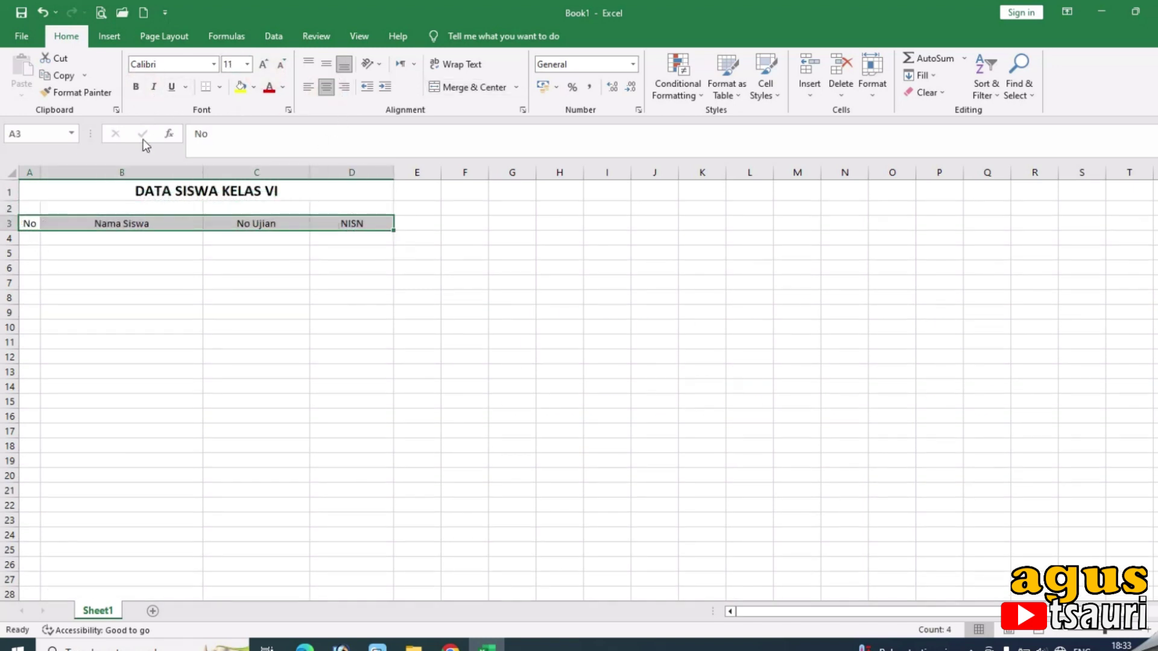
{"action": "left_click", "coordinate": [136, 86]}
Apply All Borders to the table range A3:D43.
{"action": "left_click_drag", "start_coordinate": [27, 223], "coordinate": [350, 573]}
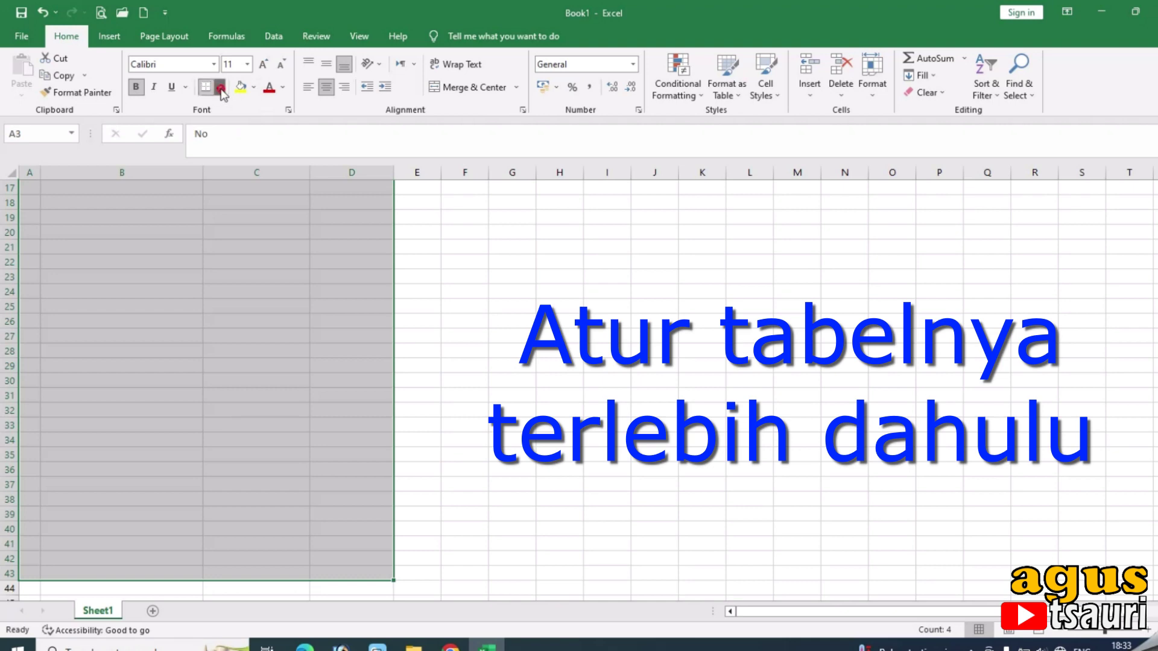
{"action": "left_click", "coordinate": [220, 88]}
{"action": "left_click", "coordinate": [230, 199]}
{"action": "scroll", "coordinate": [176, 312], "scroll_direction": "up", "scroll_amount": 5}
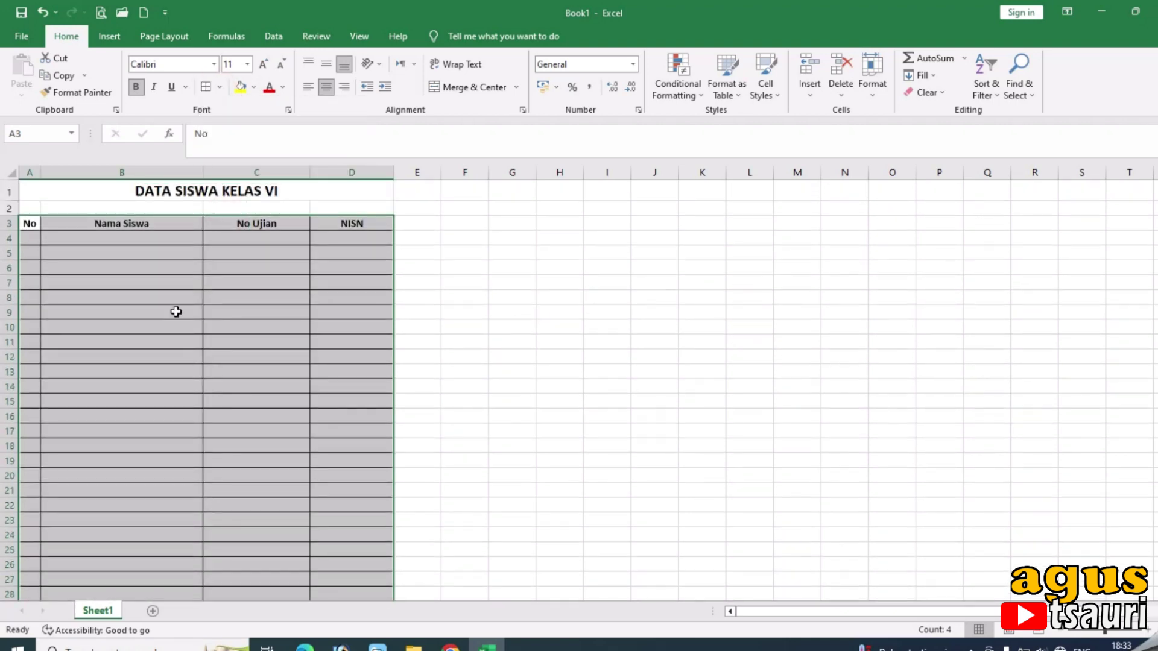
{"action": "left_click", "coordinate": [44, 250]}
Make header row 3 taller, middle-aligned, and shaded light grey.
{"action": "left_click_drag", "start_coordinate": [8, 231], "coordinate": [14, 241]}
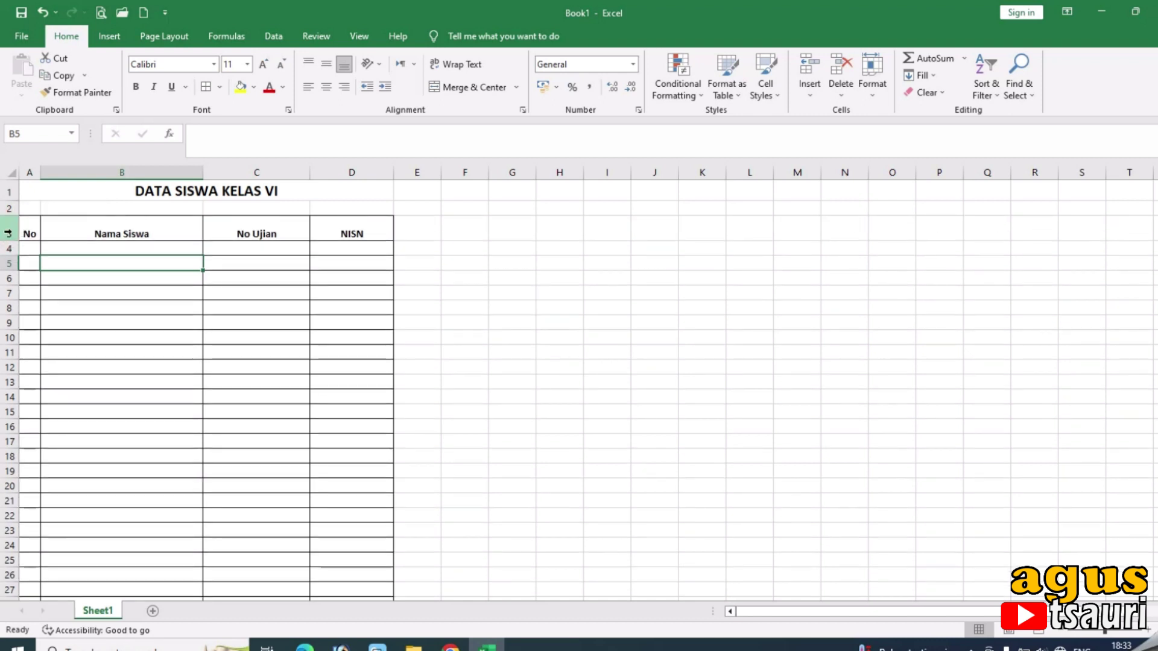
{"action": "left_click", "coordinate": [10, 229]}
{"action": "left_click", "coordinate": [326, 62]}
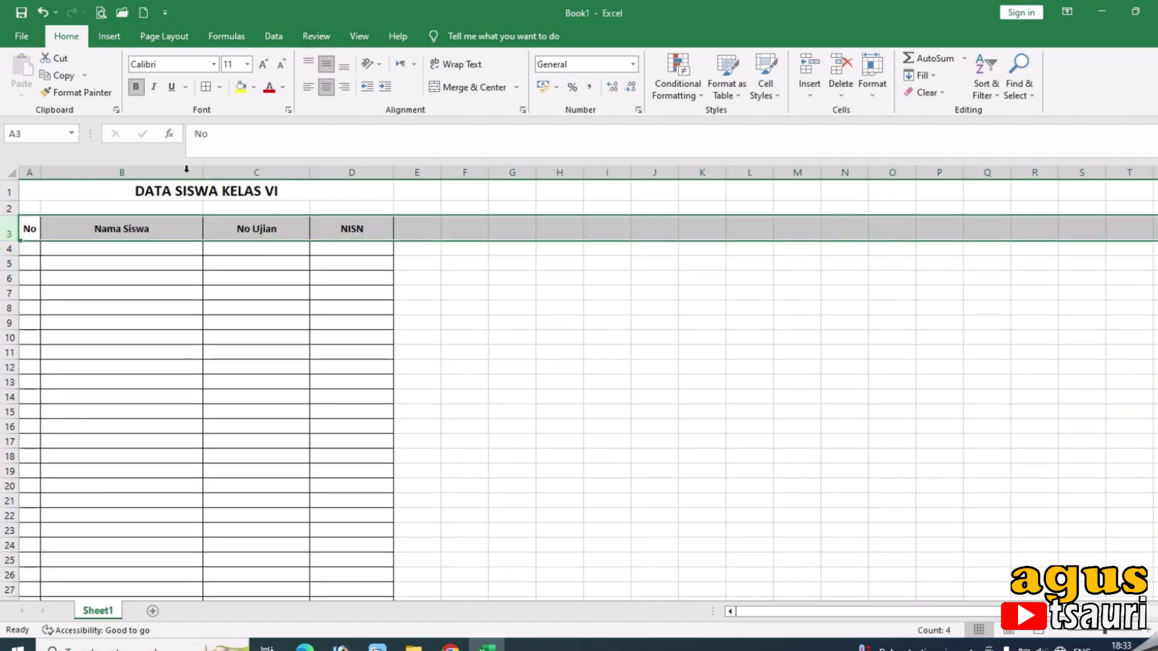
{"action": "left_click_drag", "start_coordinate": [28, 227], "coordinate": [357, 228]}
{"action": "left_click", "coordinate": [254, 87]}
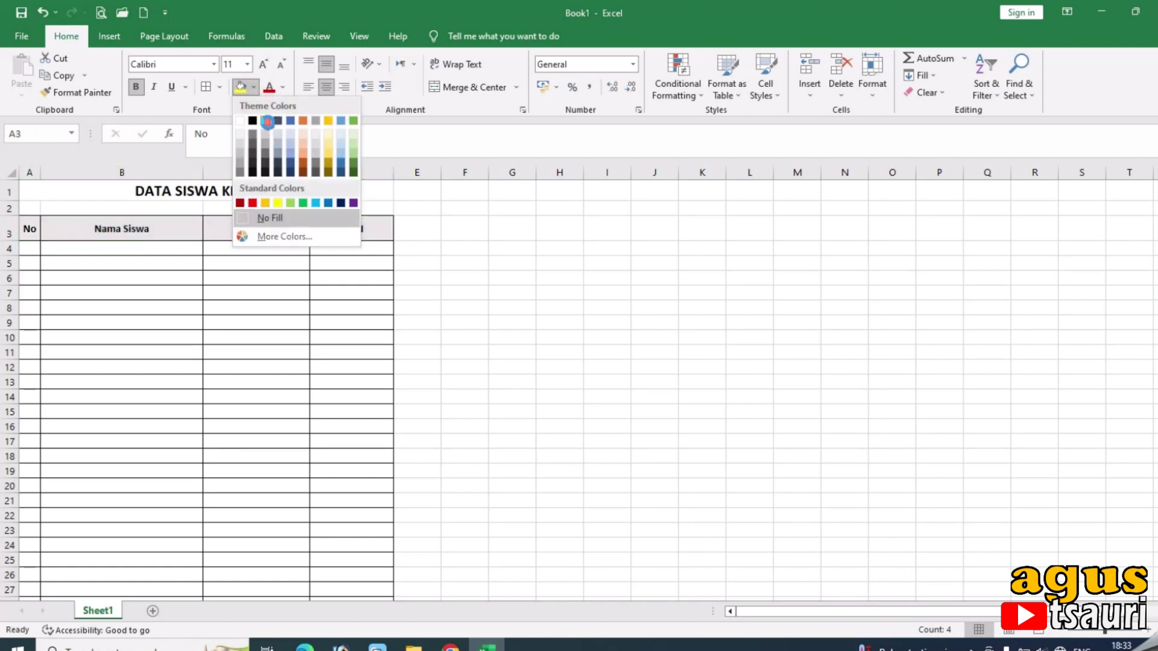
{"action": "left_click", "coordinate": [266, 130]}
{"action": "left_click", "coordinate": [85, 250]}
{"action": "left_click", "coordinate": [36, 249]}
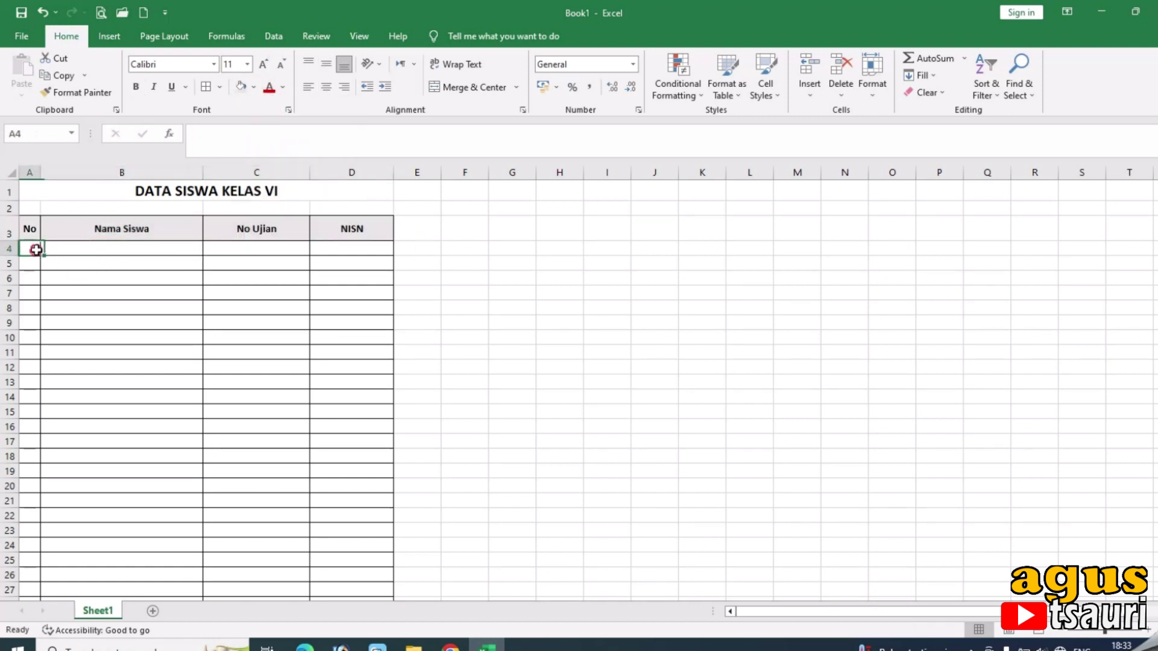
Fill A4:A43 with numbers 1 to 40 from a 1, 2, 3 series, and widen column B.
{"action": "type", "text": "1"}
{"action": "key", "text": "Return"}
{"action": "type", "text": "2"}
{"action": "key", "text": "Return"}
{"action": "type", "text": "3"}
{"action": "key", "text": "Return"}
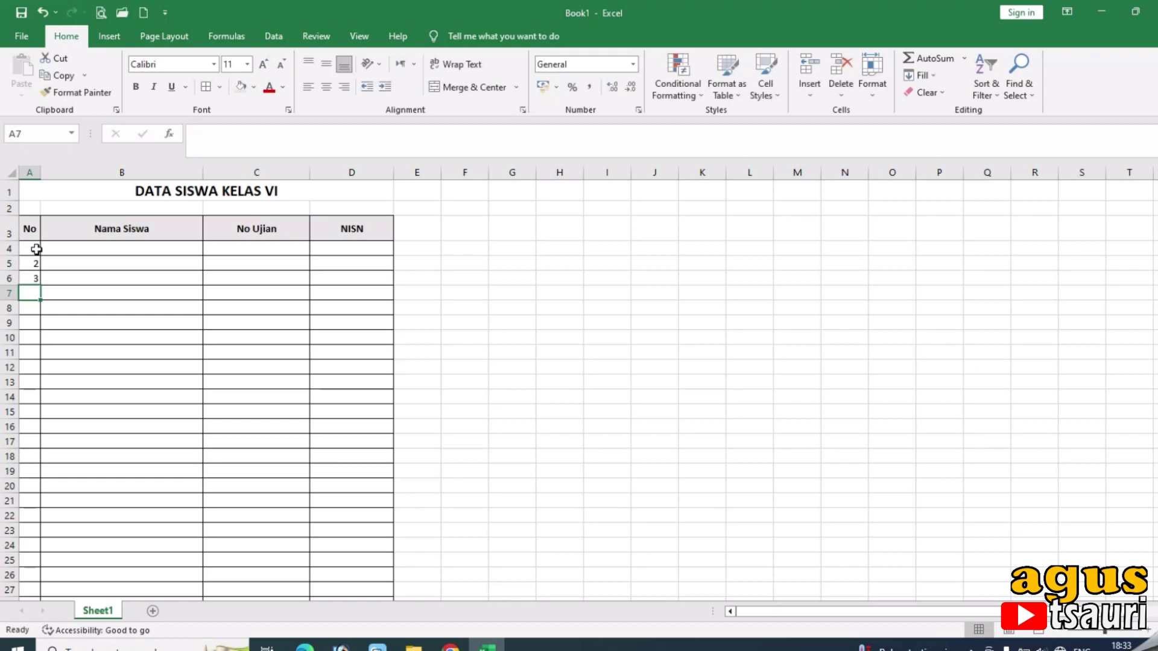
{"action": "left_click_drag", "start_coordinate": [35, 248], "coordinate": [37, 563]}
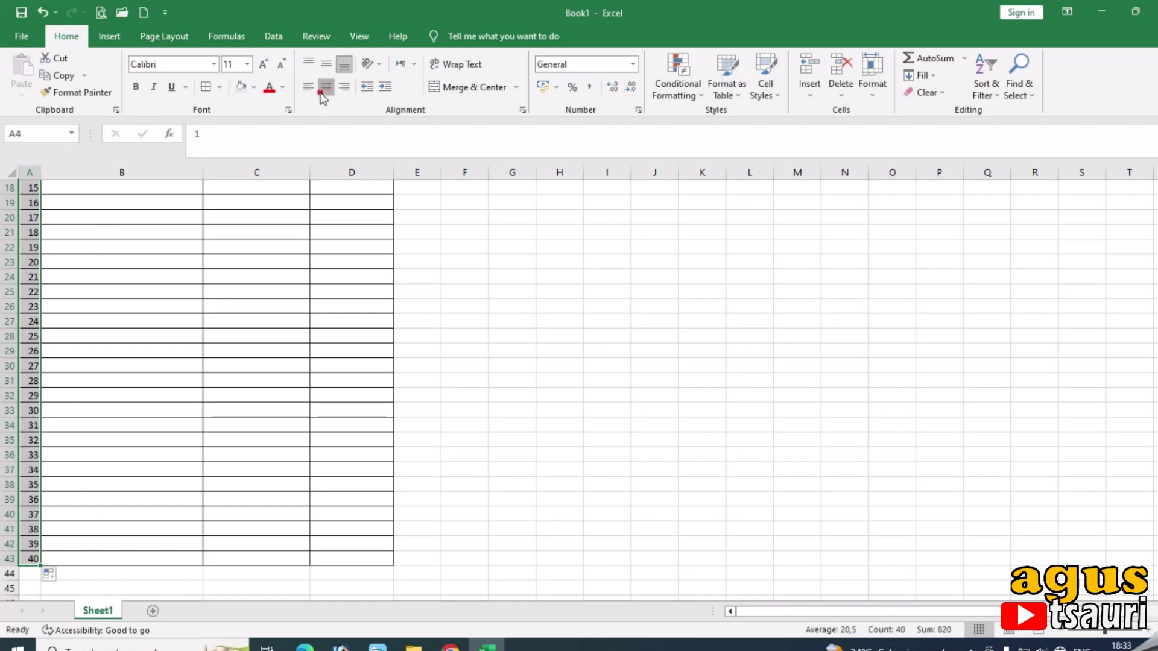
{"action": "scroll", "coordinate": [31, 500], "scroll_direction": "up", "scroll_amount": 6}
{"action": "left_click", "coordinate": [140, 369]}
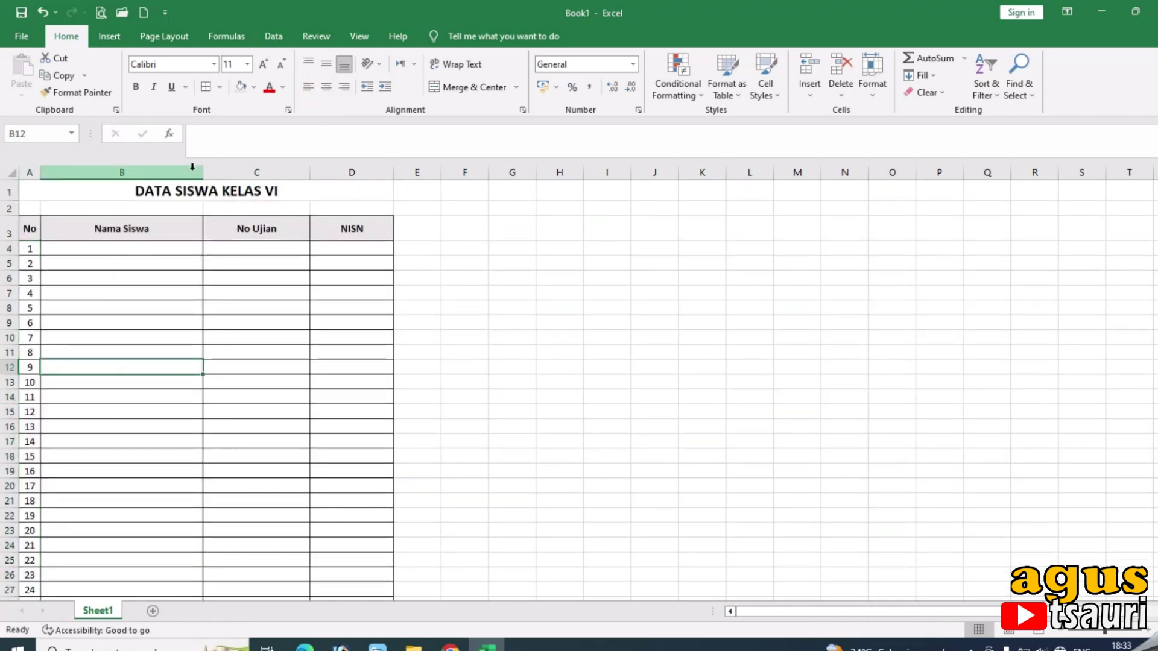
{"action": "left_click_drag", "start_coordinate": [203, 172], "coordinate": [282, 223]}
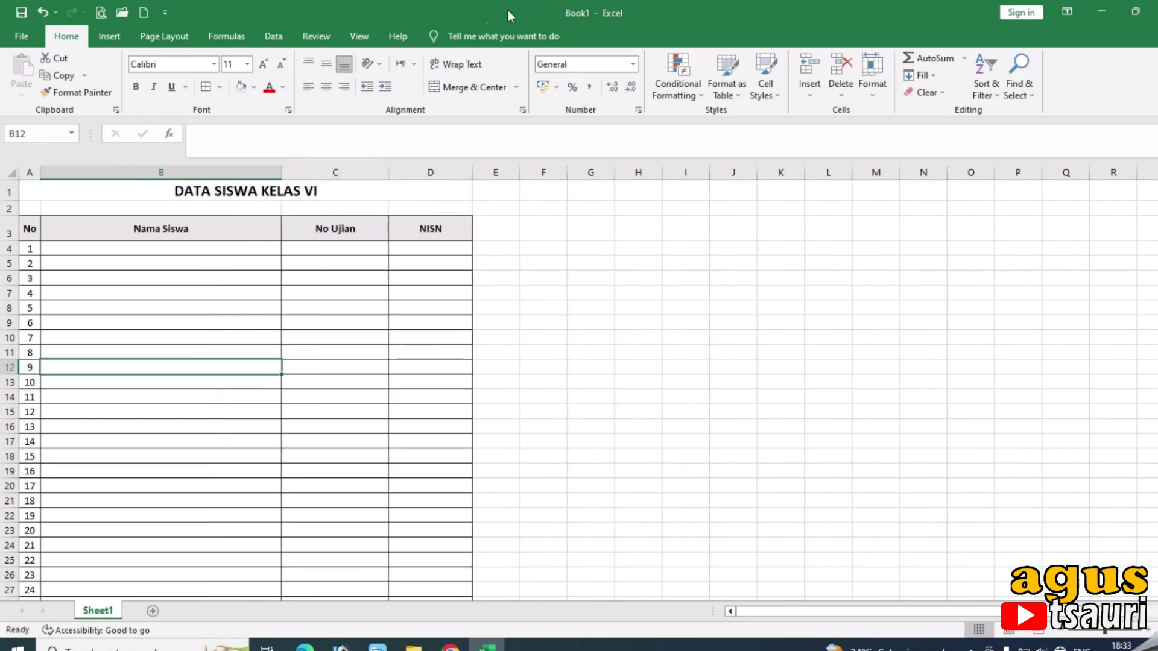
Turn off worksheet gridlines on the View tab.
{"action": "left_click", "coordinate": [328, 27]}
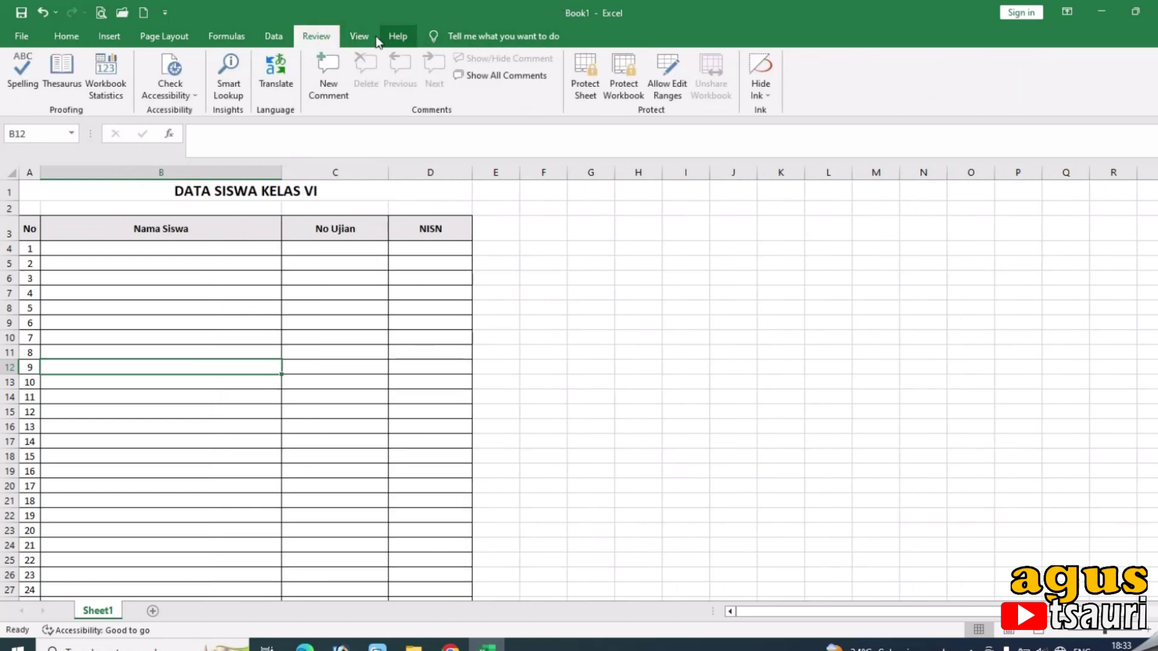
{"action": "key", "text": "super+Down"}
{"action": "left_click", "coordinate": [362, 40]}
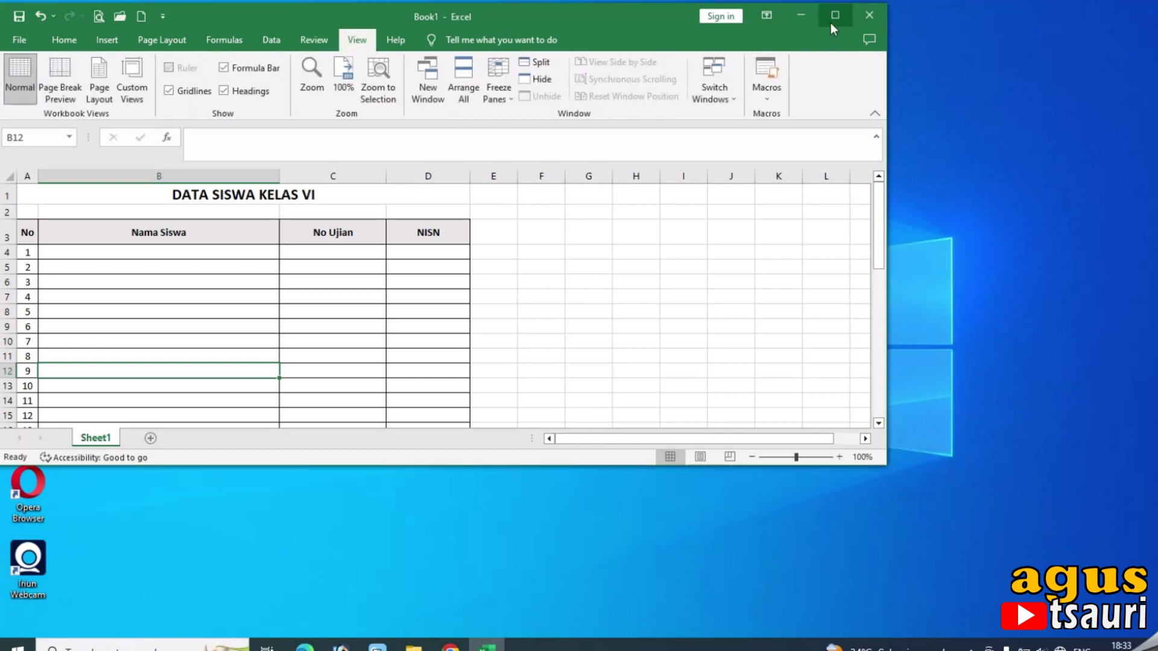
{"action": "left_click", "coordinate": [833, 17]}
{"action": "left_click", "coordinate": [183, 88]}
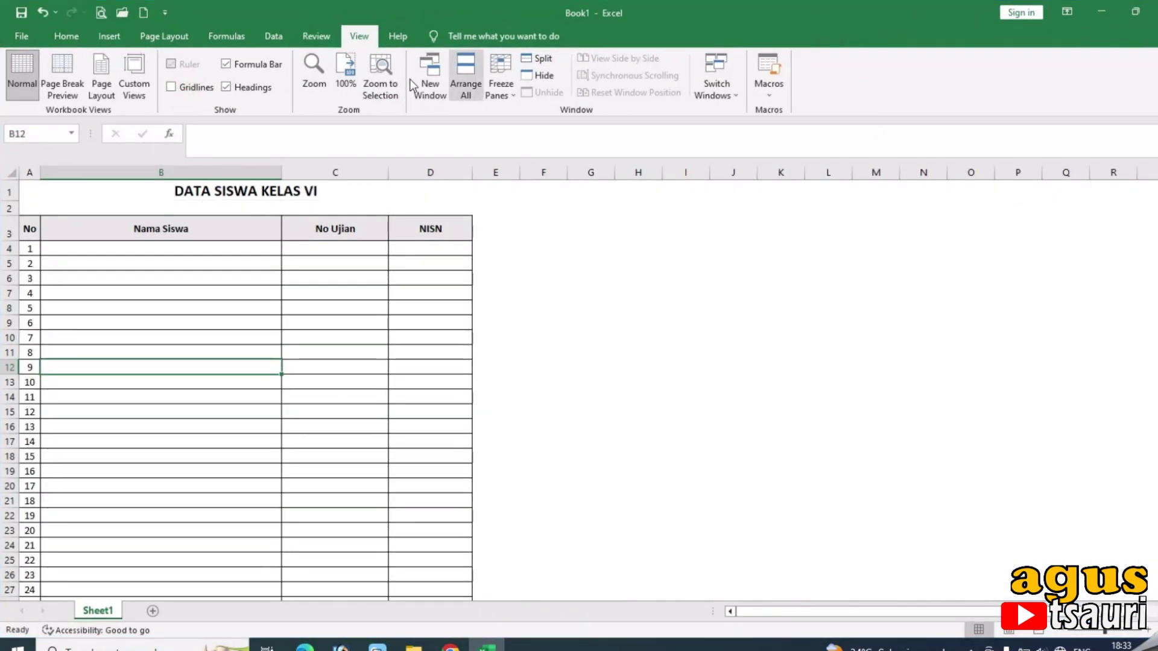
{"action": "left_click", "coordinate": [68, 35]}
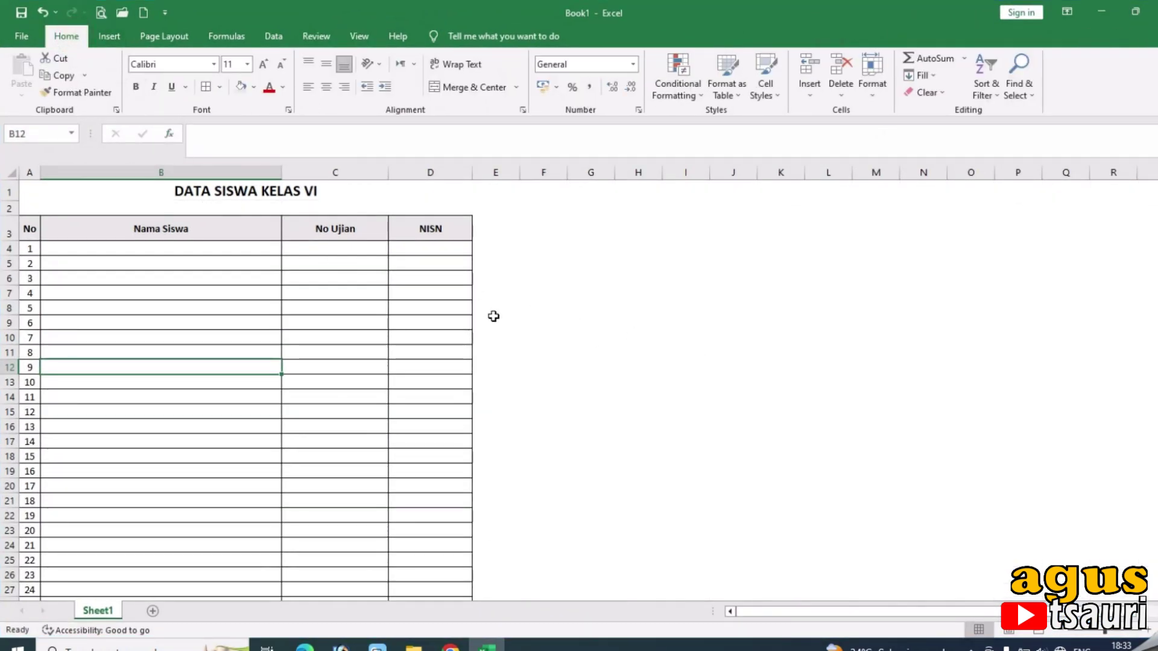
Rename Sheet1 to 'data siswa'.
{"action": "double_click", "coordinate": [117, 611]}
{"action": "type", "text": "data siswa"}
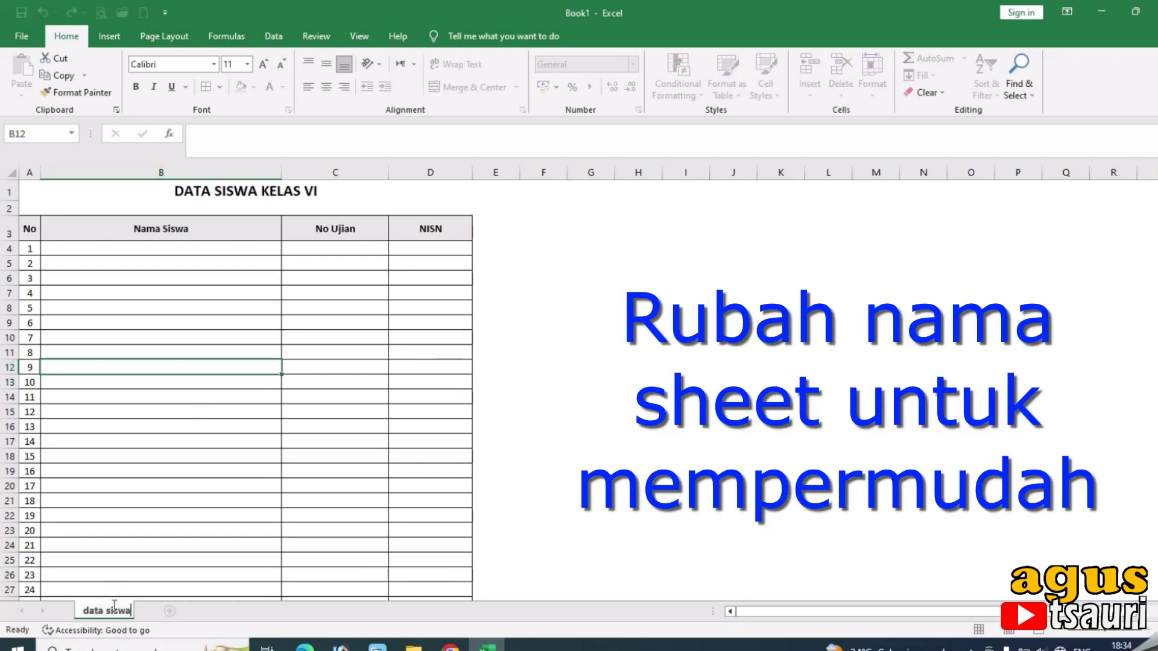
{"action": "key", "text": "Return"}
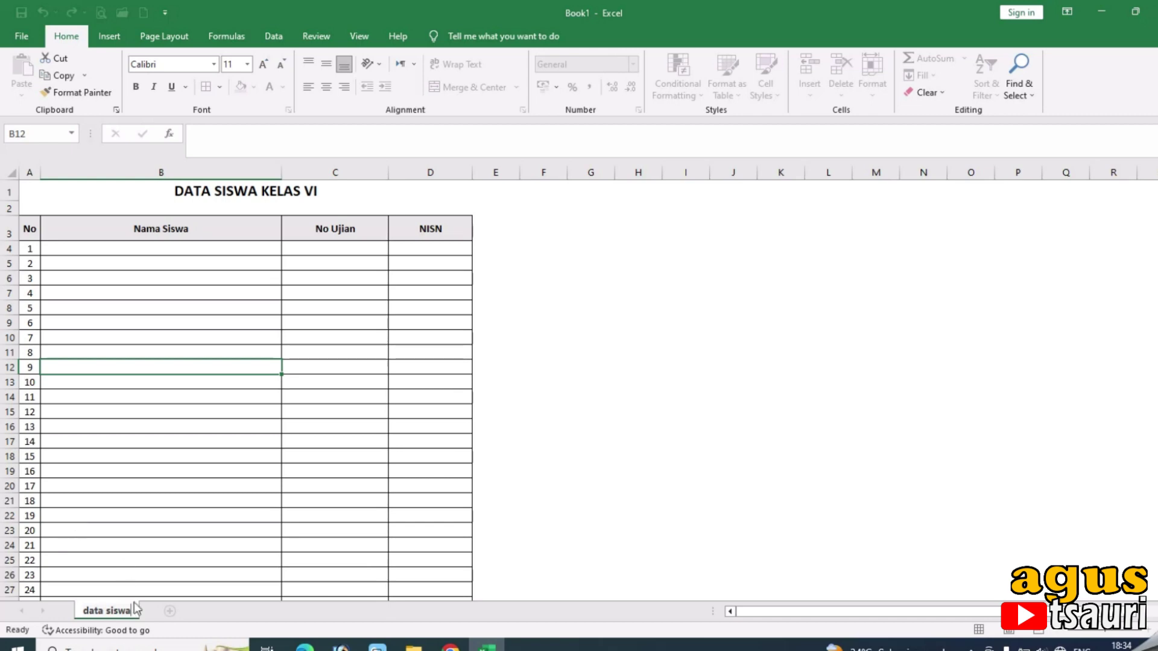
Add a new sheet, Sheet2, and enter DAFTAR NILAI in A1.
{"action": "left_click", "coordinate": [170, 611]}
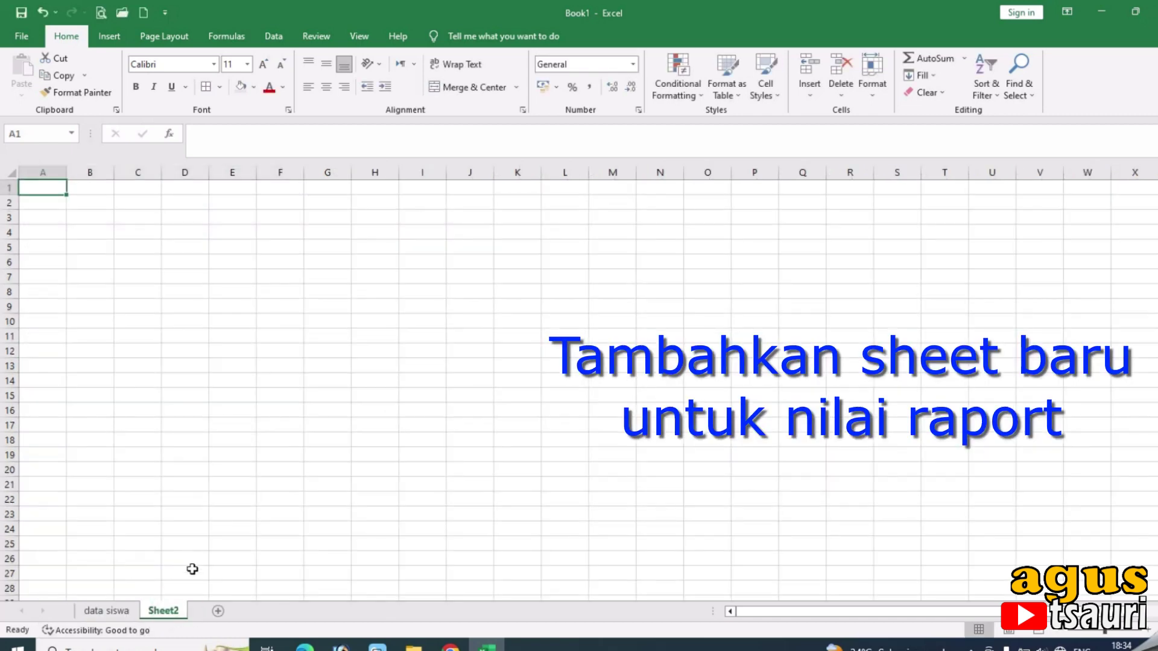
{"action": "double_click", "coordinate": [166, 611]}
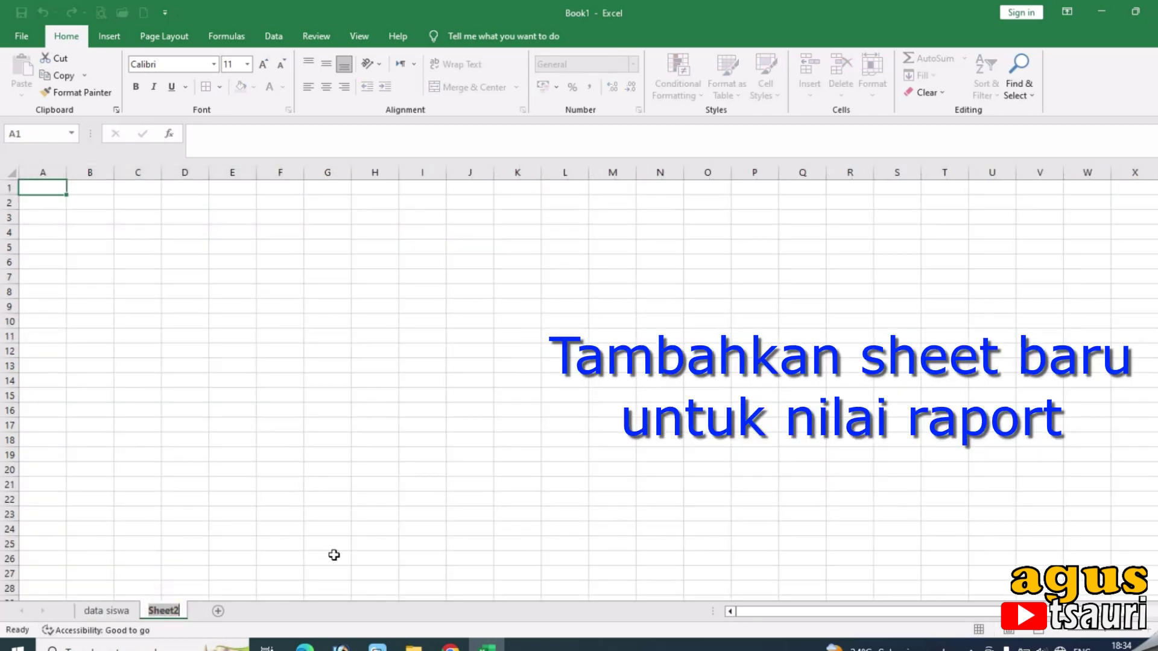
{"action": "left_click", "coordinate": [238, 201]}
{"action": "left_click", "coordinate": [46, 190]}
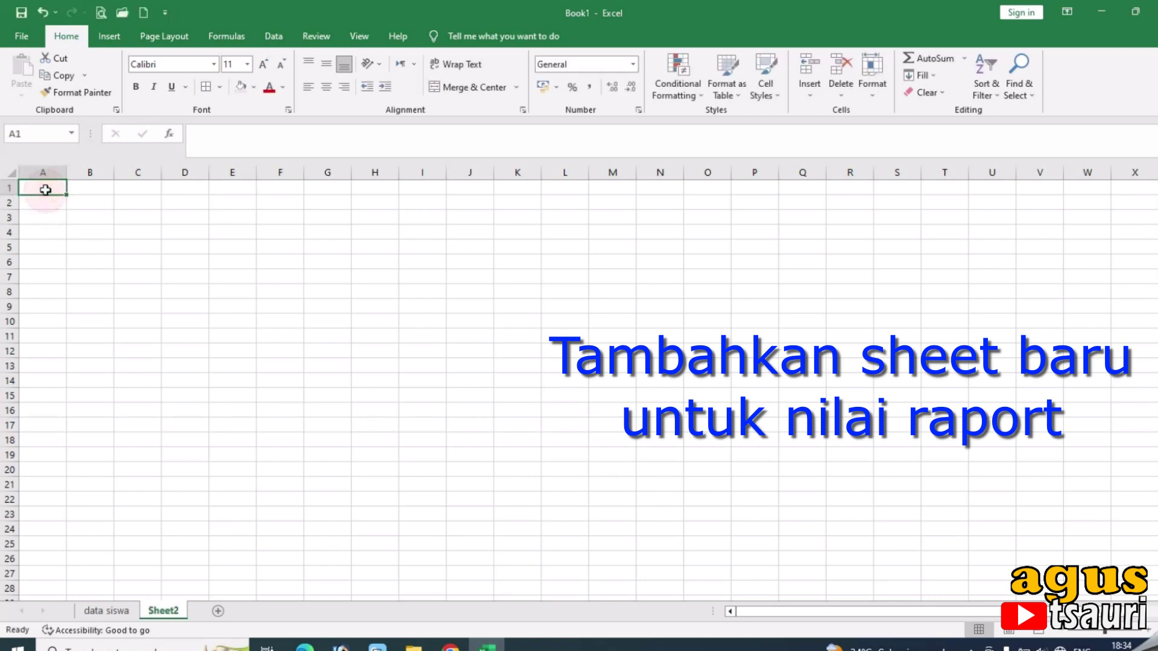
{"action": "type", "text": "daftara"}
{"action": "key", "text": "BackSpace"}
{"action": "key", "text": "BackSpace"}
{"action": "key", "text": "BackSpace"}
{"action": "key", "text": "BackSpace"}
{"action": "key", "text": "BackSpace"}
{"action": "key", "text": "BackSpace"}
{"action": "key", "text": "BackSpace"}
{"action": "type", "text": "DAF"}
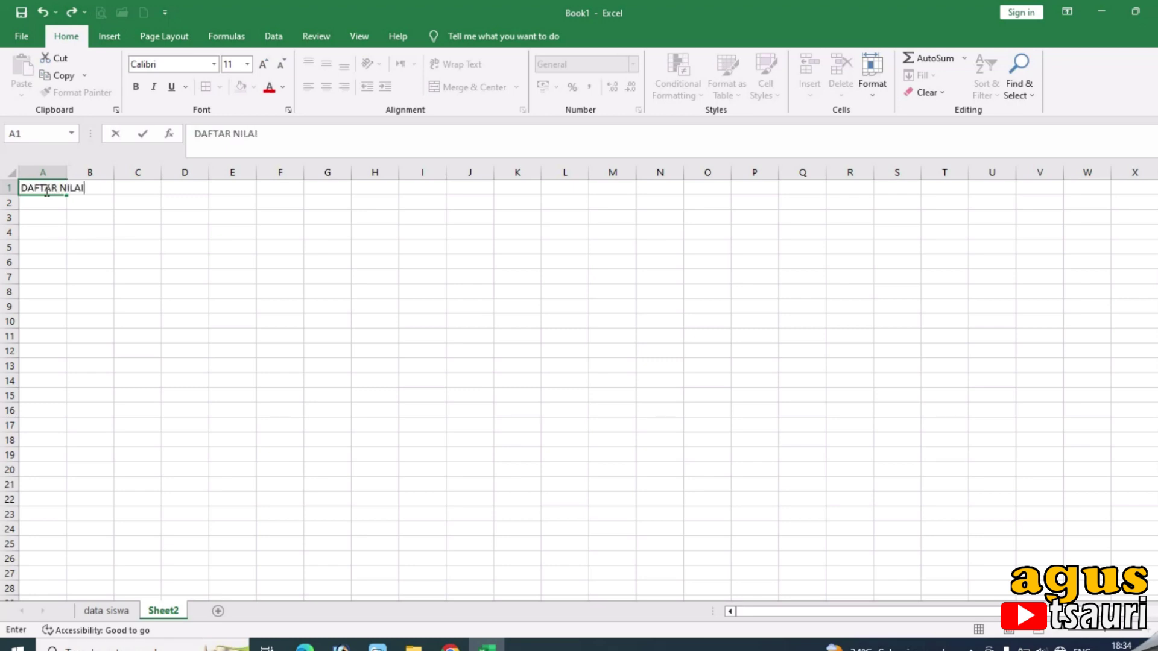
{"action": "type", "text": "TAR NILAI"}
{"action": "key", "text": "Return"}
Make the DAFTAR NILAI title bold at font size 14.
{"action": "left_click", "coordinate": [45, 190]}
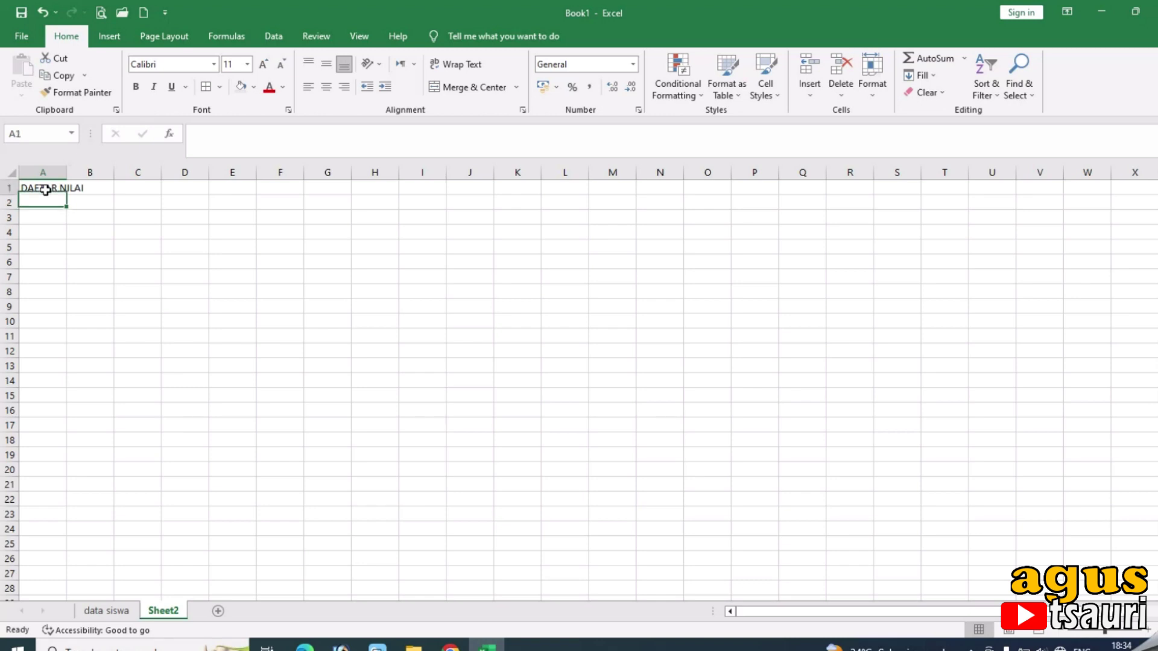
{"action": "left_click", "coordinate": [135, 86]}
{"action": "left_click", "coordinate": [264, 64]}
{"action": "left_click", "coordinate": [263, 64]}
{"action": "left_click", "coordinate": [263, 64]}
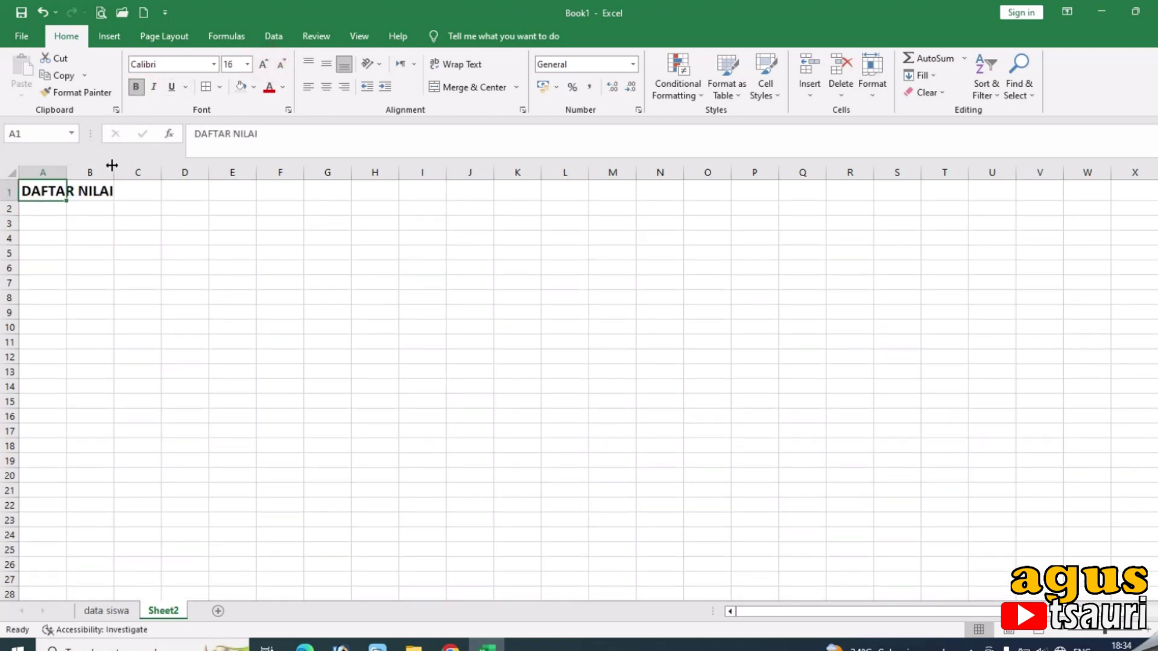
{"action": "left_click", "coordinate": [282, 64]}
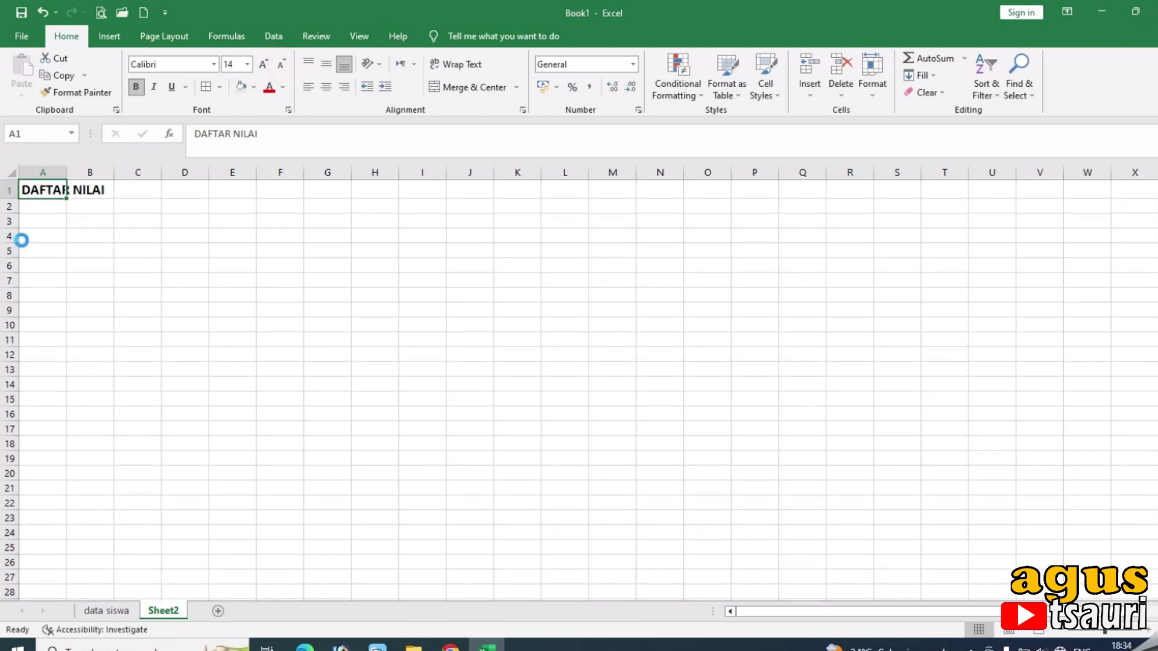
Copy the title's formatting into A2 and enter MAPEL there.
{"action": "key", "text": "ctrl+c"}
{"action": "key", "text": "Down"}
{"action": "key", "text": "ctrl+v"}
{"action": "key", "text": "Escape"}
{"action": "type", "text": "MAPEL"}
{"action": "key", "text": "Tab"}
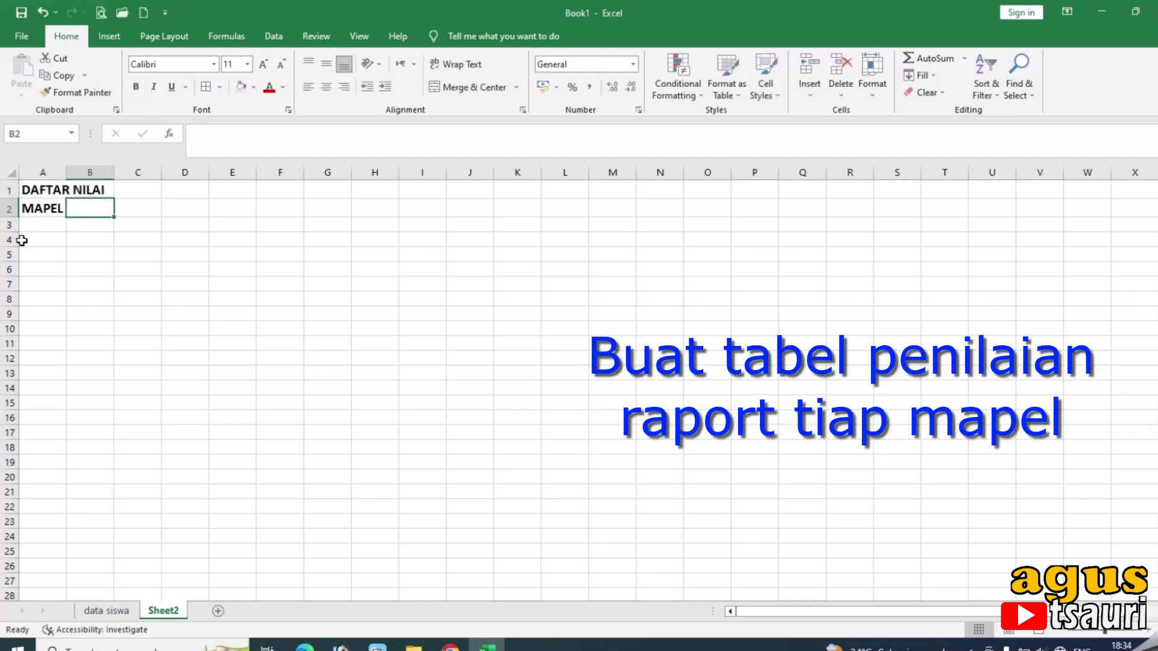
Enter headers No and Nama Siswa in A4:B4 and widen column B.
{"action": "key", "text": "Left"}
{"action": "key", "text": "Down"}
{"action": "key", "text": "Down"}
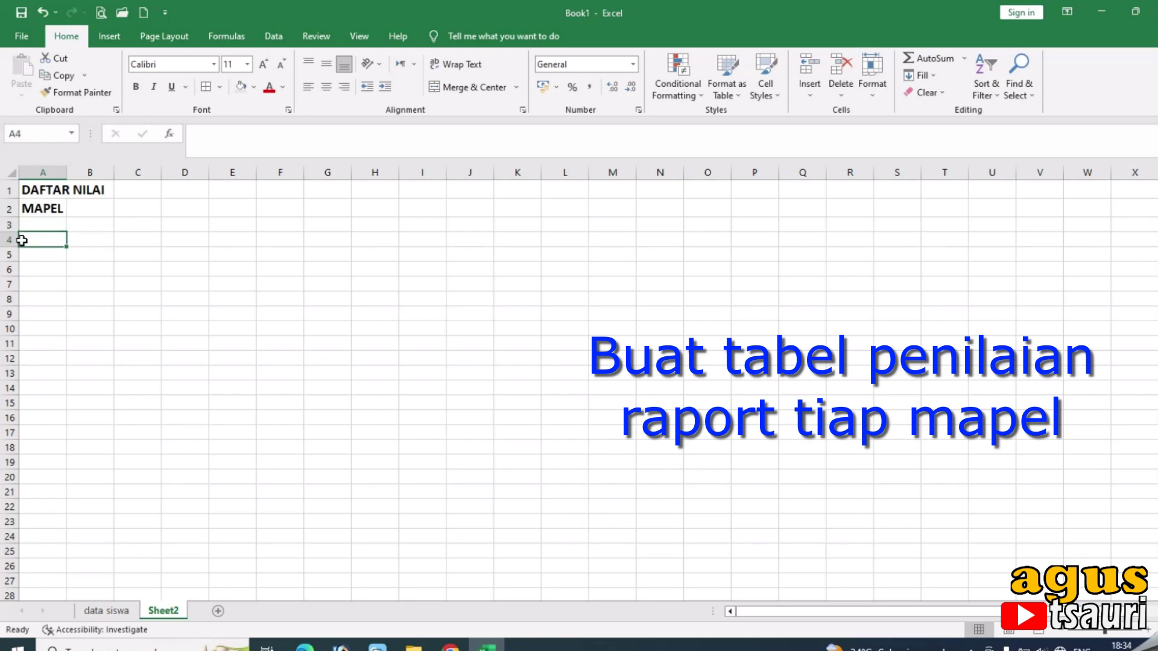
{"action": "type", "text": "No"}
{"action": "key", "text": "Tab"}
{"action": "type", "text": "N"}
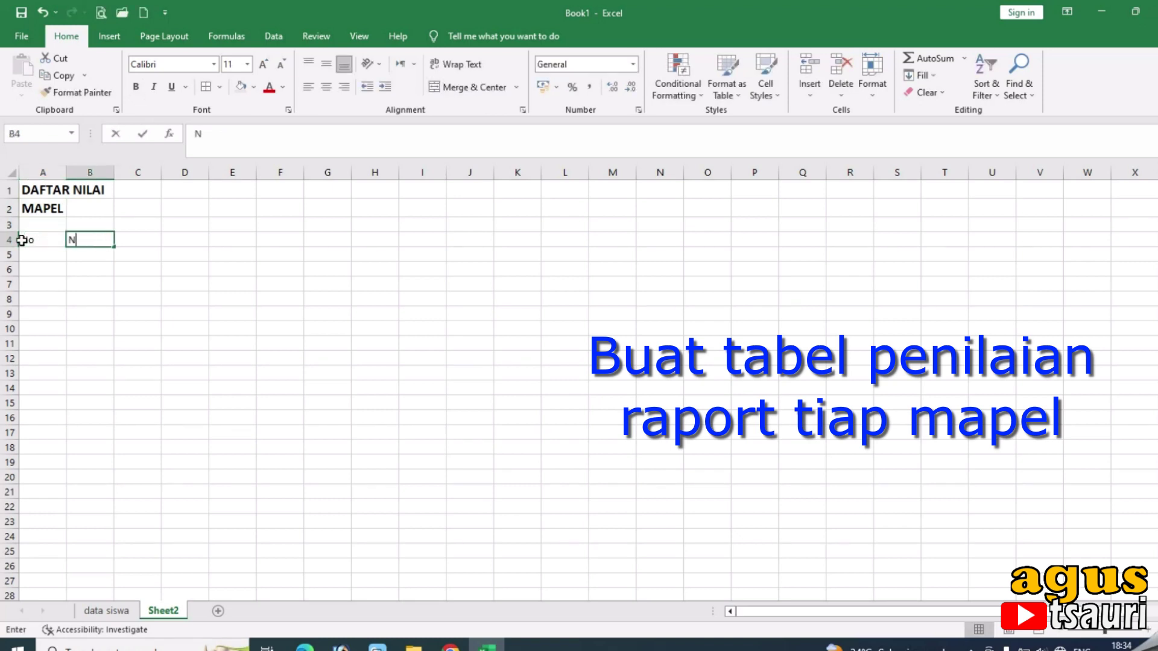
{"action": "type", "text": "ama Siswa"}
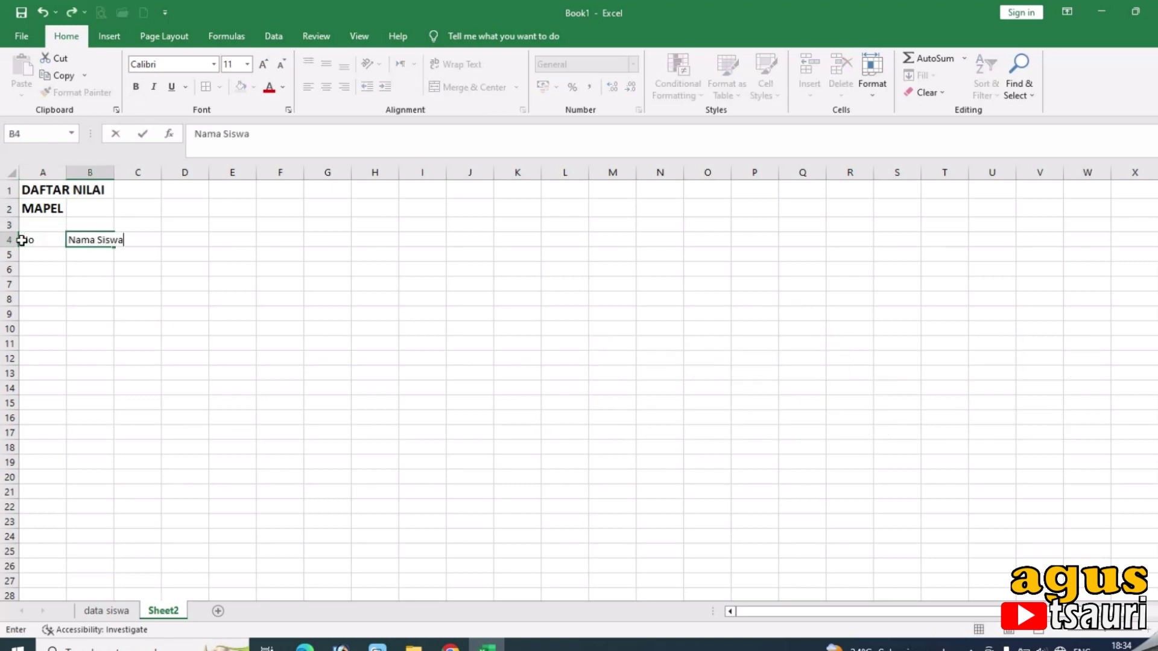
{"action": "key", "text": "Tab"}
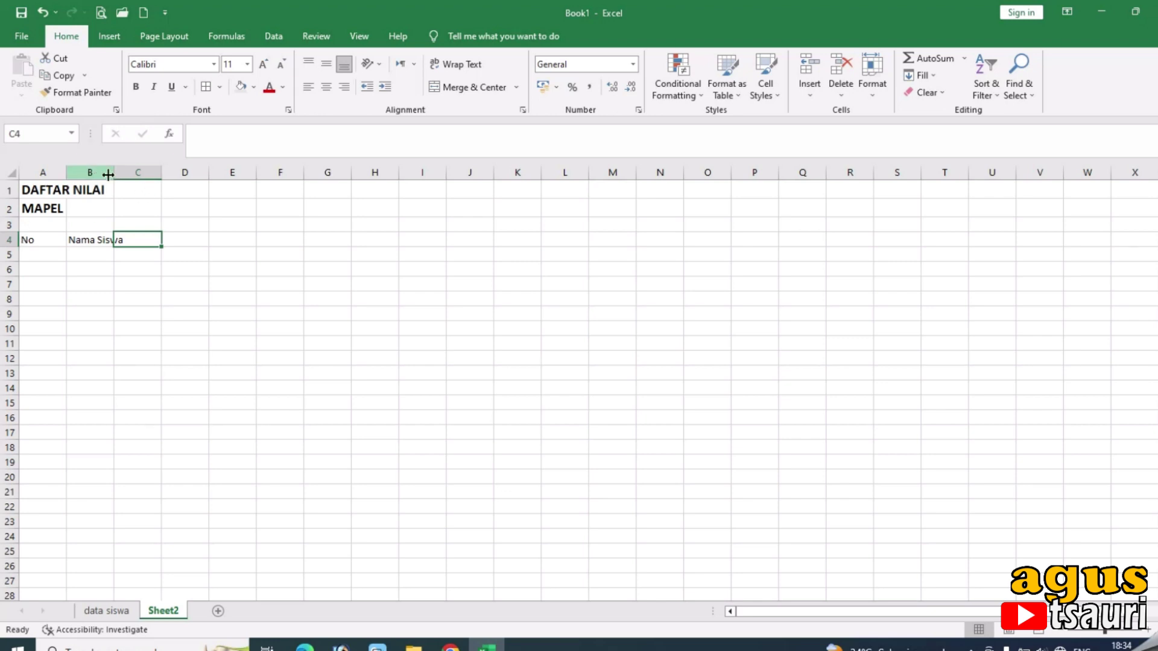
{"action": "left_click_drag", "start_coordinate": [114, 173], "coordinate": [207, 233]}
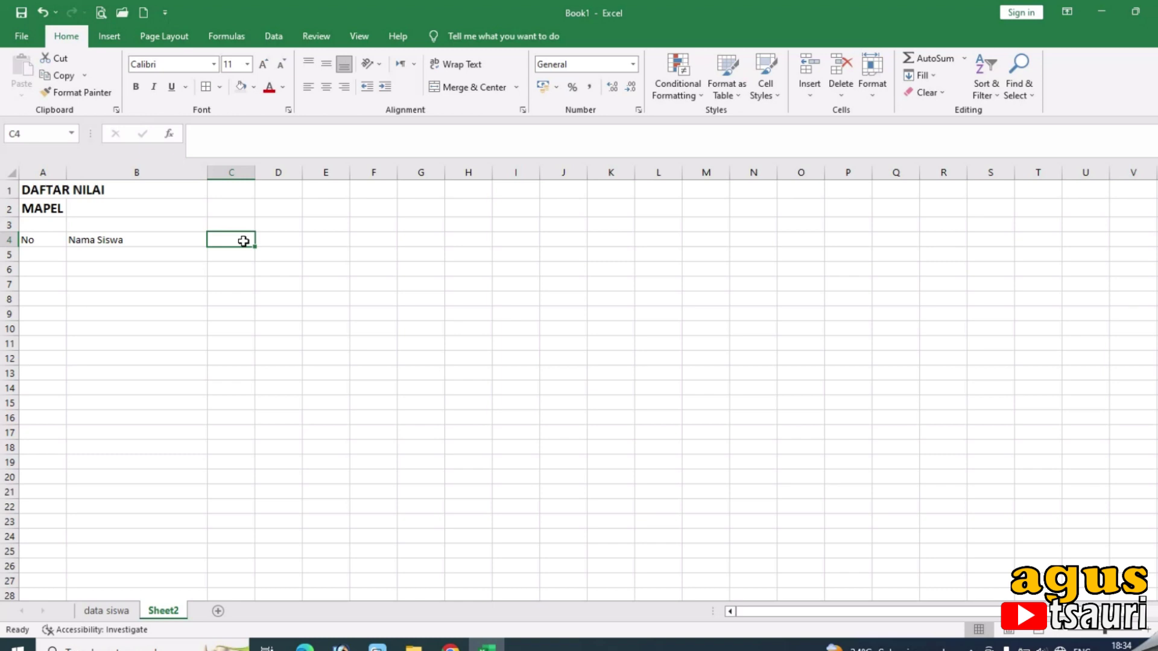
Enter Kelas 4 in C4 with sub-headers I and II in C5 and D5.
{"action": "type", "text": "4"}
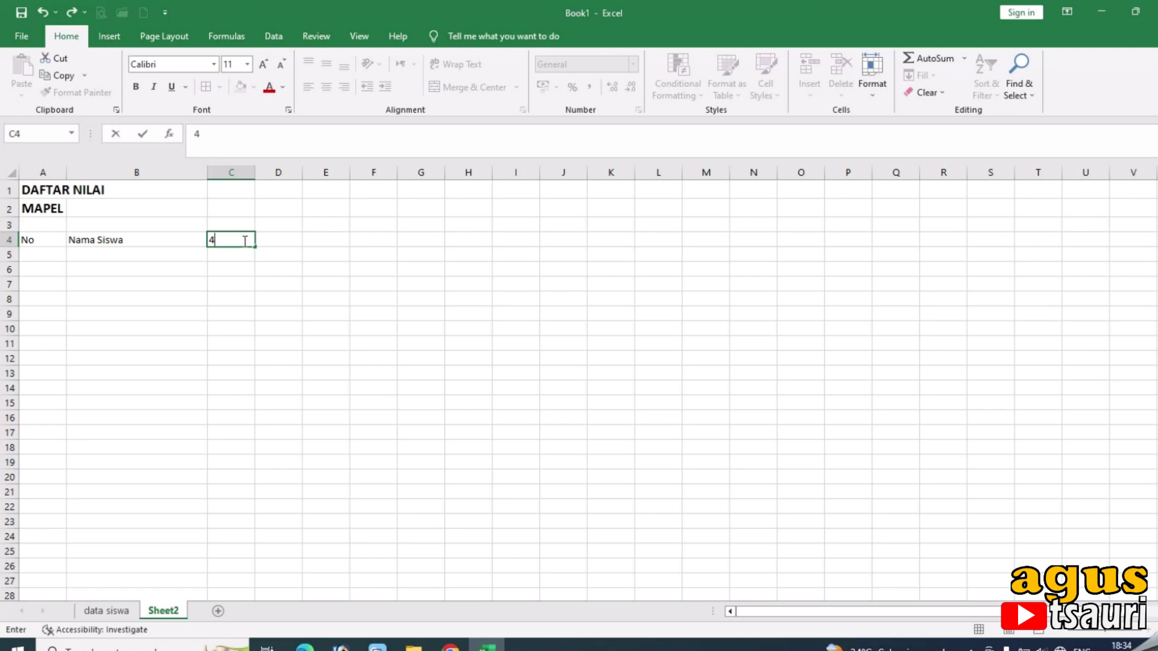
{"action": "key", "text": "Return"}
{"action": "key", "text": "Up"}
{"action": "type", "text": "Kelas 4"}
{"action": "key", "text": "Return"}
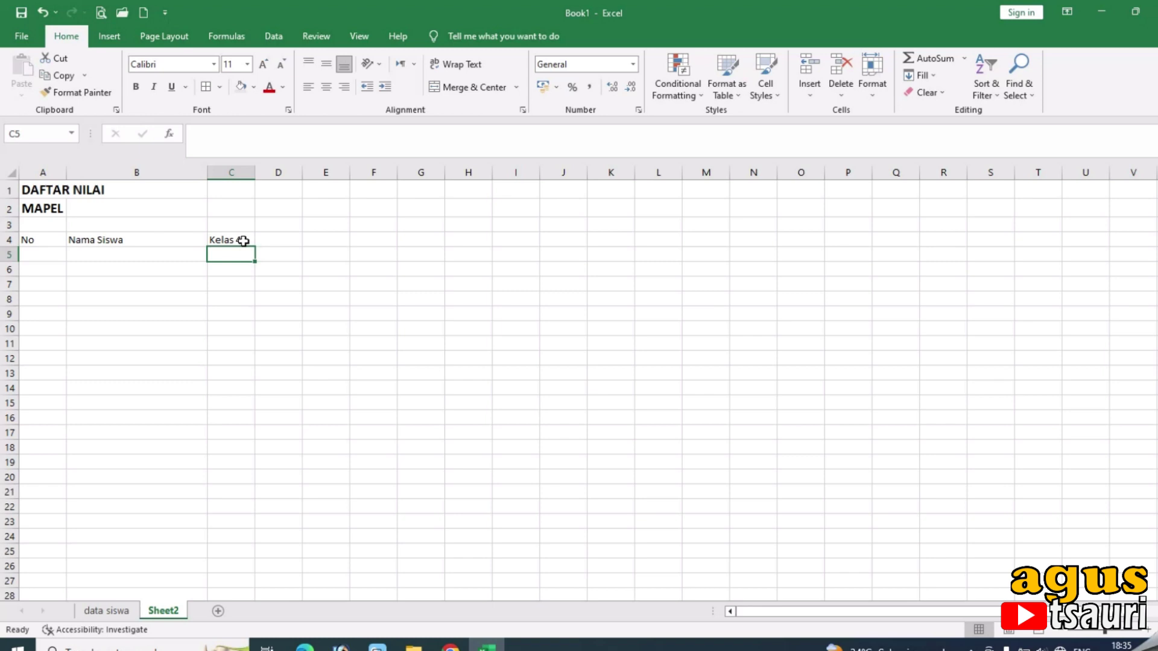
{"action": "type", "text": "1"}
{"action": "key", "text": "Tab"}
{"action": "type", "text": "1"}
{"action": "key", "text": "Tab"}
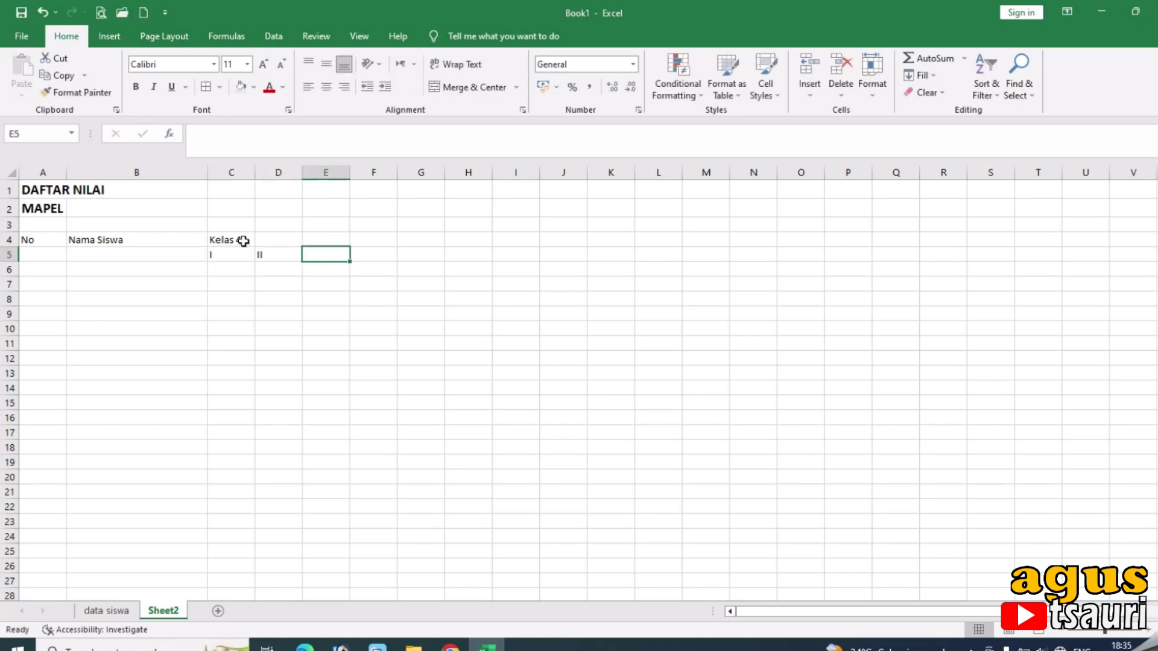
{"action": "key", "text": "Up"}
Merge and centre Kelas 4 over C4:D4 and centre columns C and D.
{"action": "left_click_drag", "start_coordinate": [243, 241], "coordinate": [259, 240]}
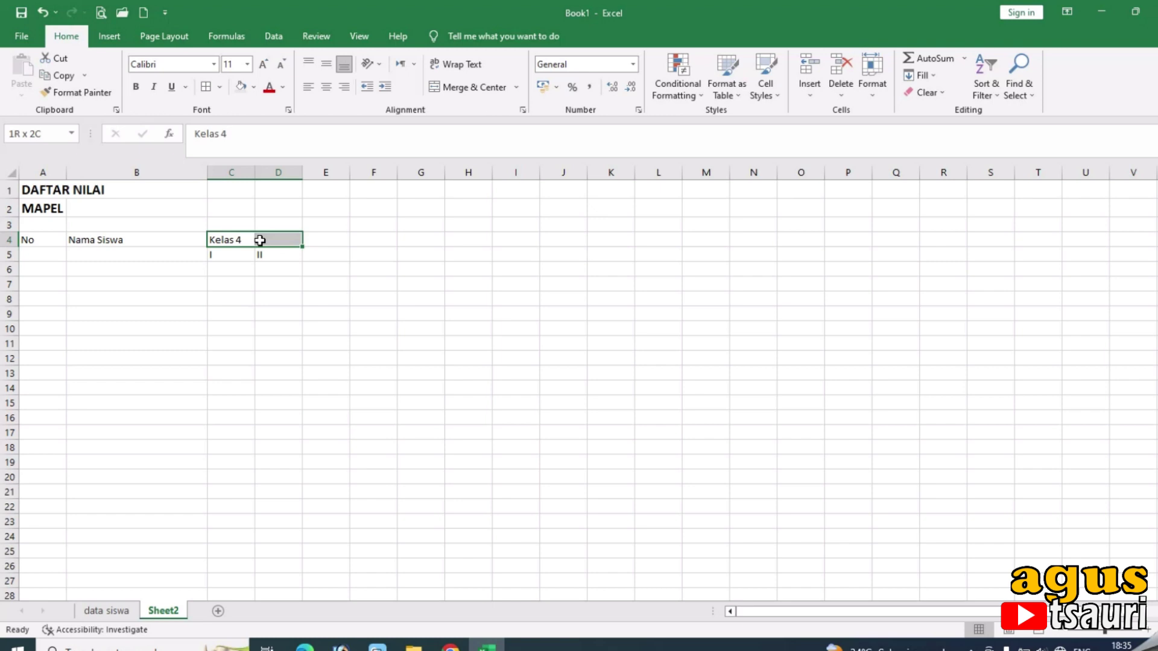
{"action": "left_click", "coordinate": [434, 89]}
{"action": "left_click_drag", "start_coordinate": [239, 173], "coordinate": [293, 172]}
{"action": "left_click", "coordinate": [326, 86]}
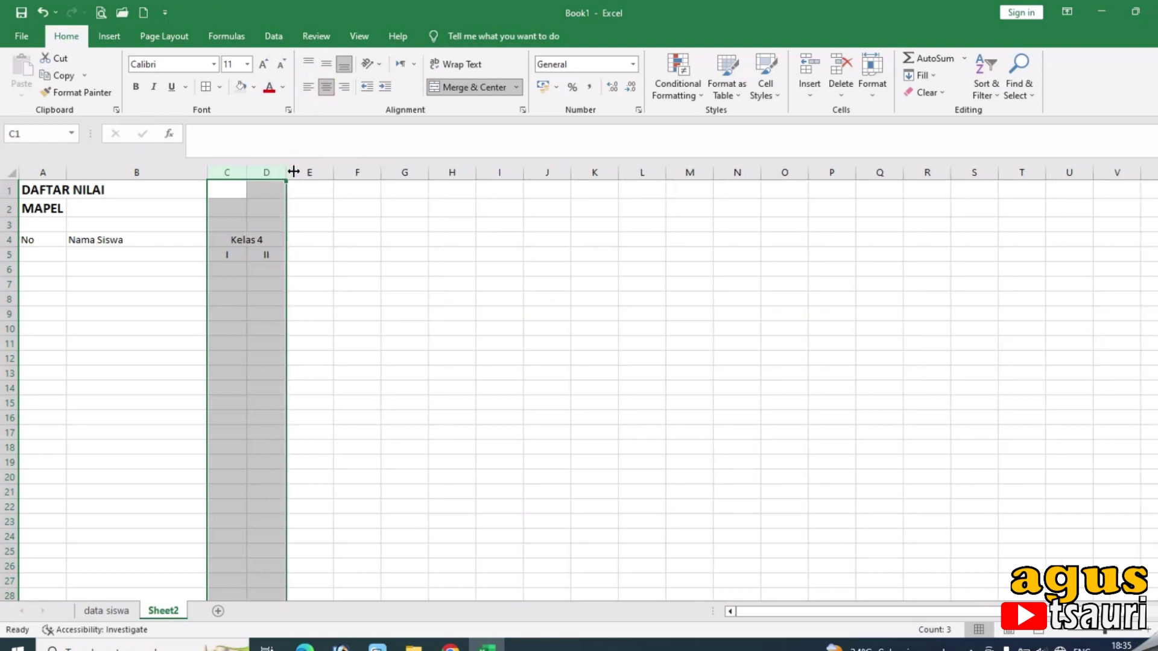
Copy the Kelas 4 block from columns C:D into columns E:F and G:H.
{"action": "key", "text": "ctrl+c"}
{"action": "left_click", "coordinate": [305, 172]}
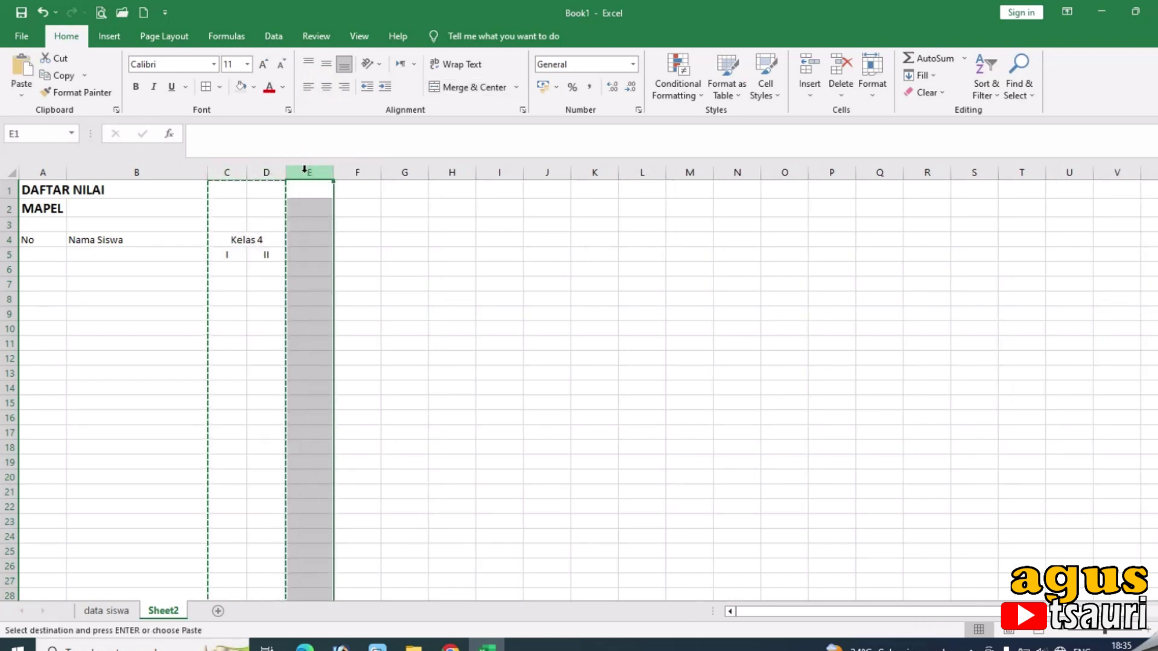
{"action": "key", "text": "ctrl+v"}
{"action": "left_click", "coordinate": [384, 172]}
{"action": "key", "text": "ctrl+v"}
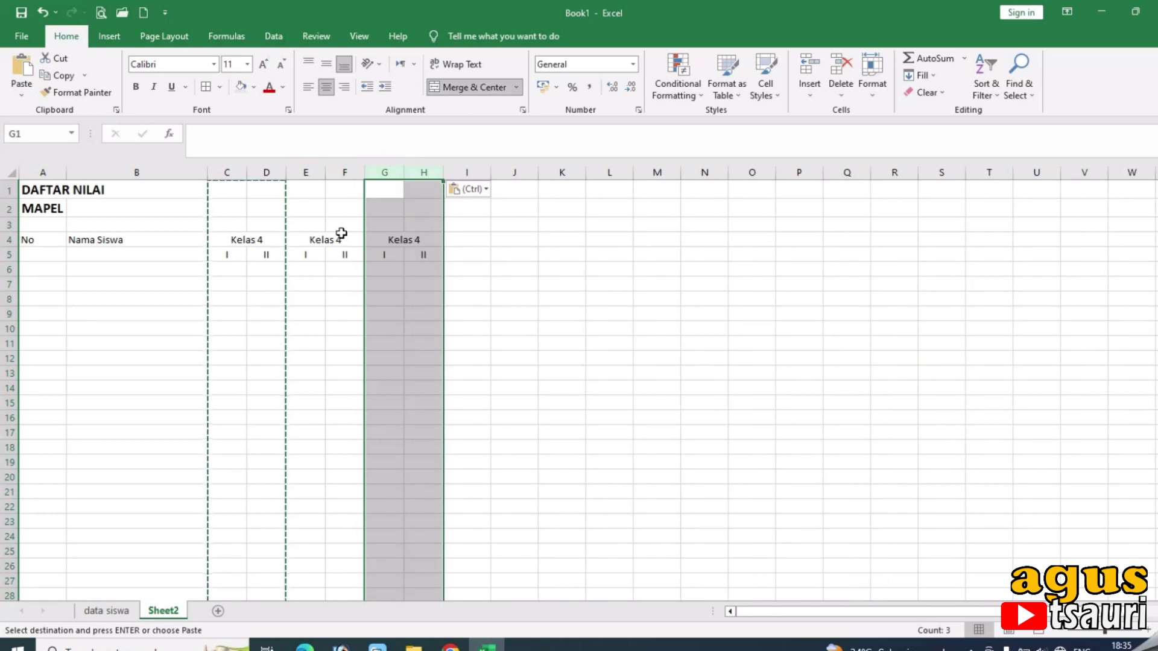
Change the copied headings to Kelas 5 in E4 and Kelas 6 in G4.
{"action": "left_click", "coordinate": [343, 239]}
{"action": "double_click", "coordinate": [345, 239]}
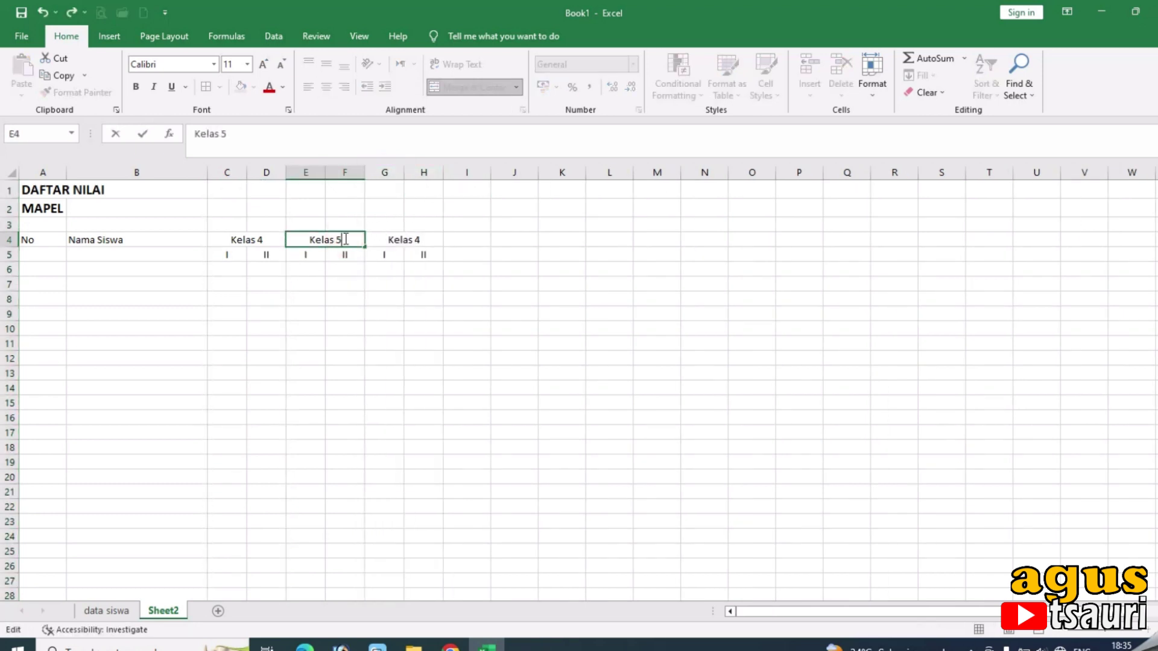
{"action": "type", "text": "5"}
{"action": "key", "text": "Return"}
{"action": "left_click", "coordinate": [344, 239]}
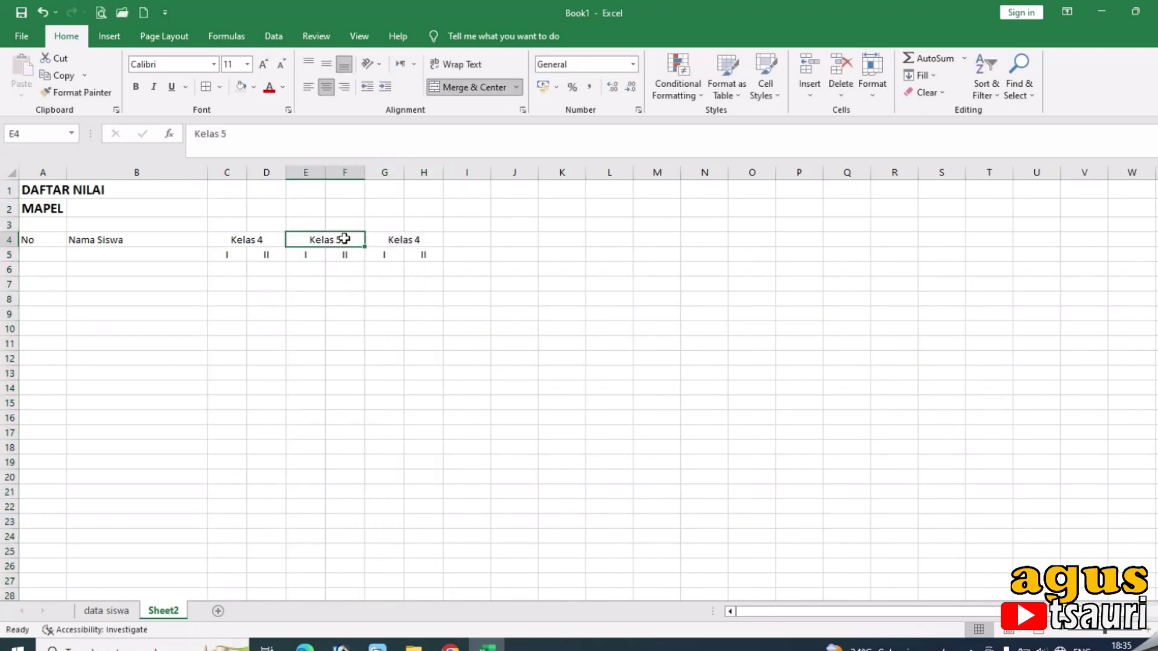
{"action": "key", "text": "Right"}
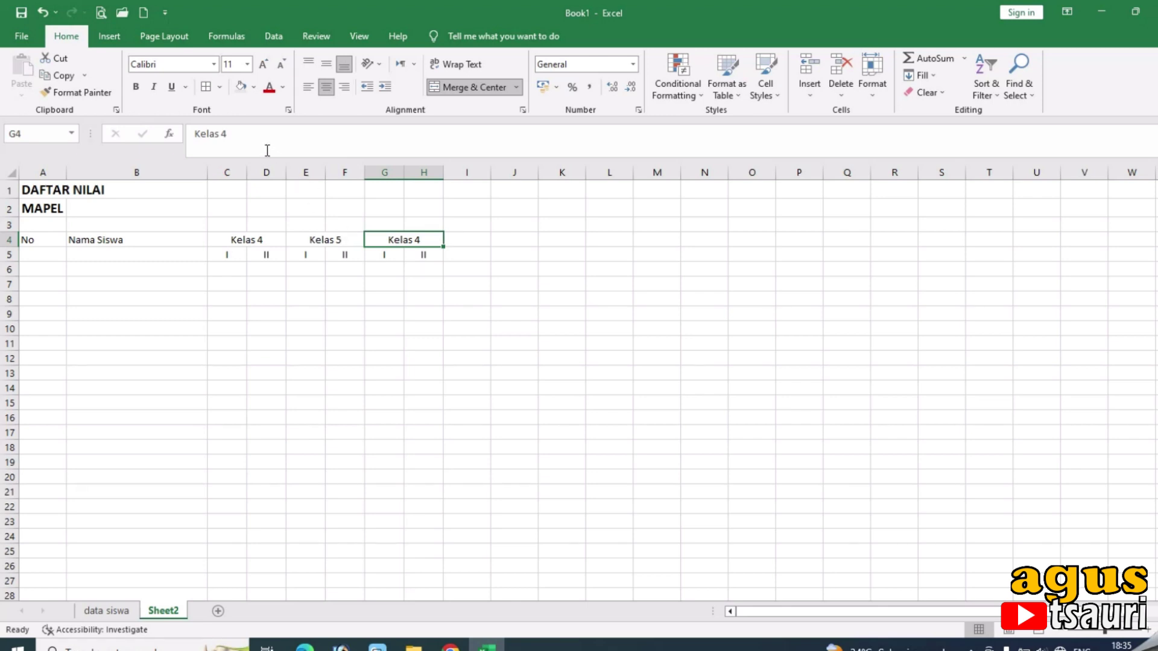
{"action": "double_click", "coordinate": [431, 237]}
{"action": "key", "text": "BackSpace"}
{"action": "type", "text": "6"}
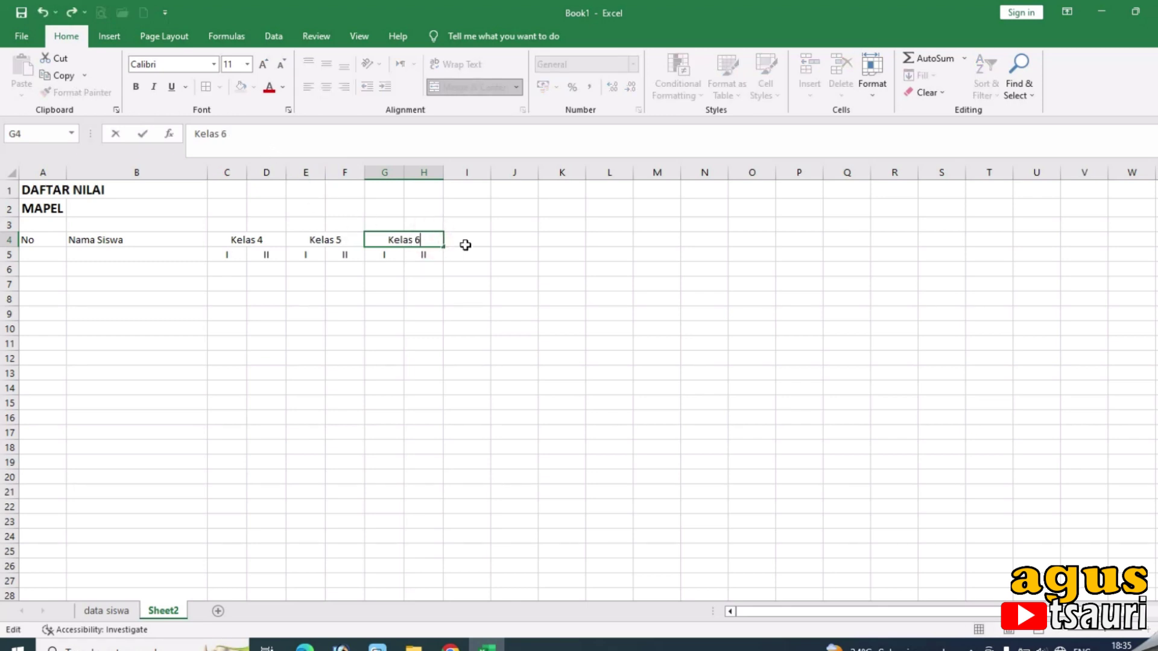
{"action": "left_click", "coordinate": [465, 244]}
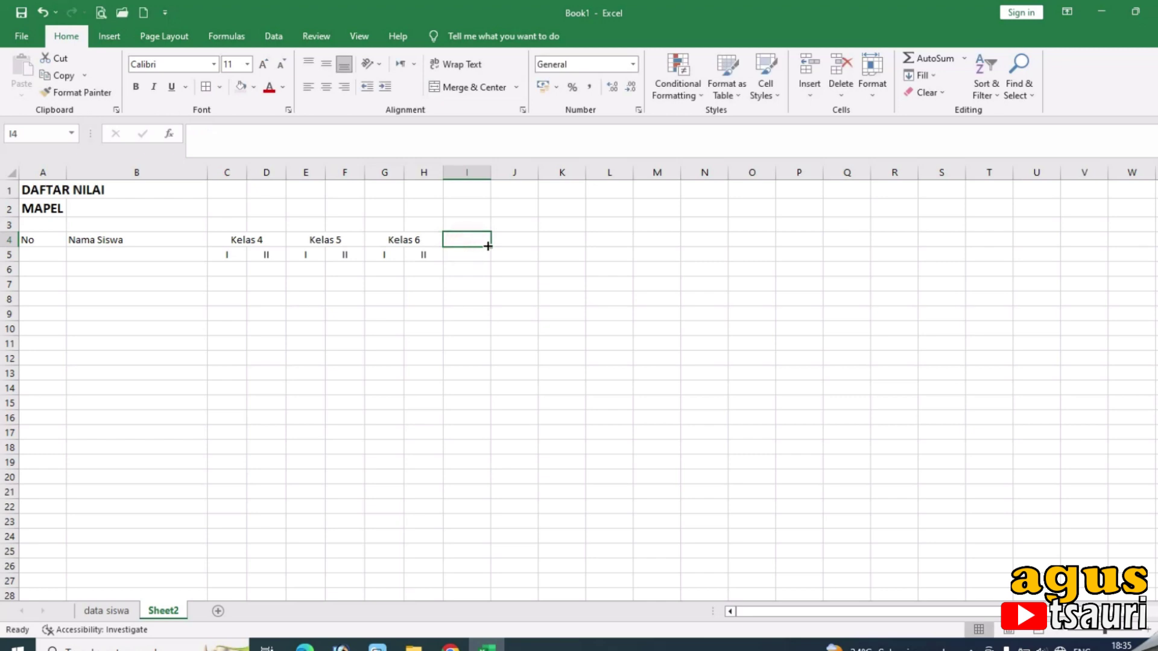
Enter Jumlah in I4 and Rata-rata in J4.
{"action": "type", "text": "Jumla"}
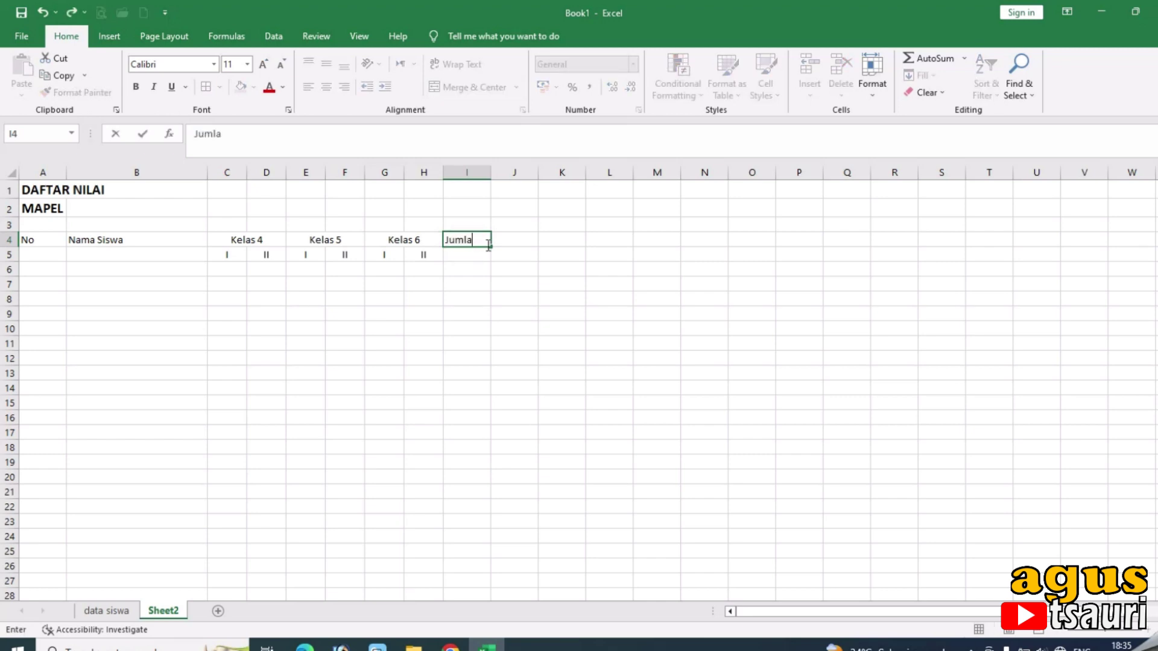
{"action": "type", "text": "h"}
{"action": "key", "text": "Tab"}
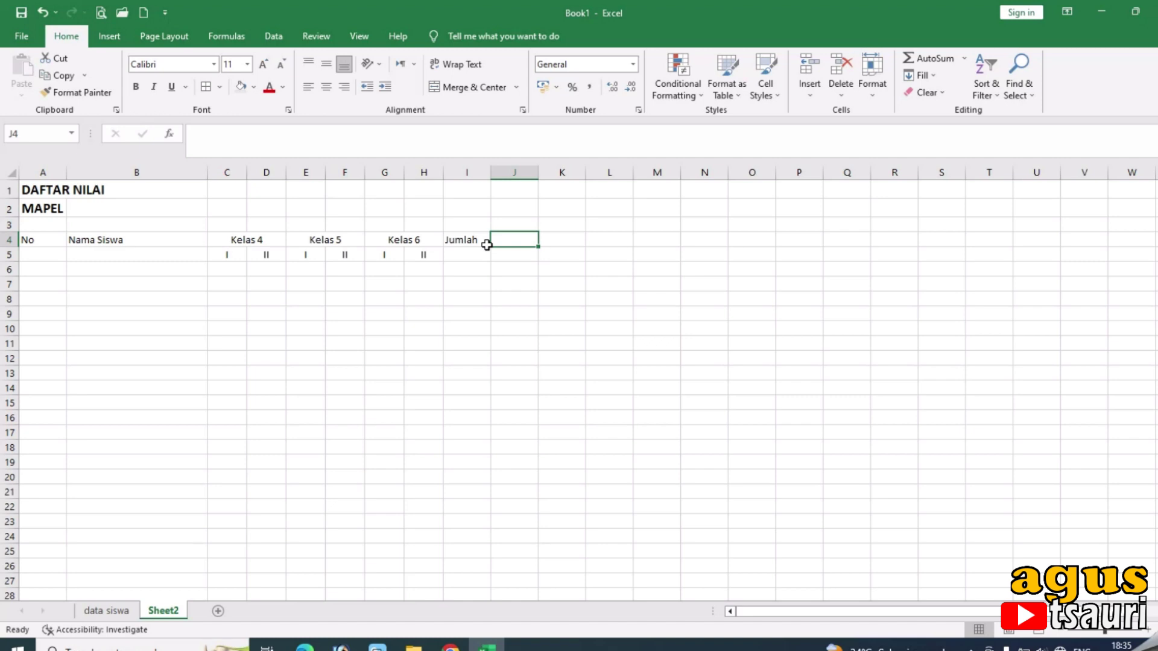
{"action": "type", "text": "Rata-rata"}
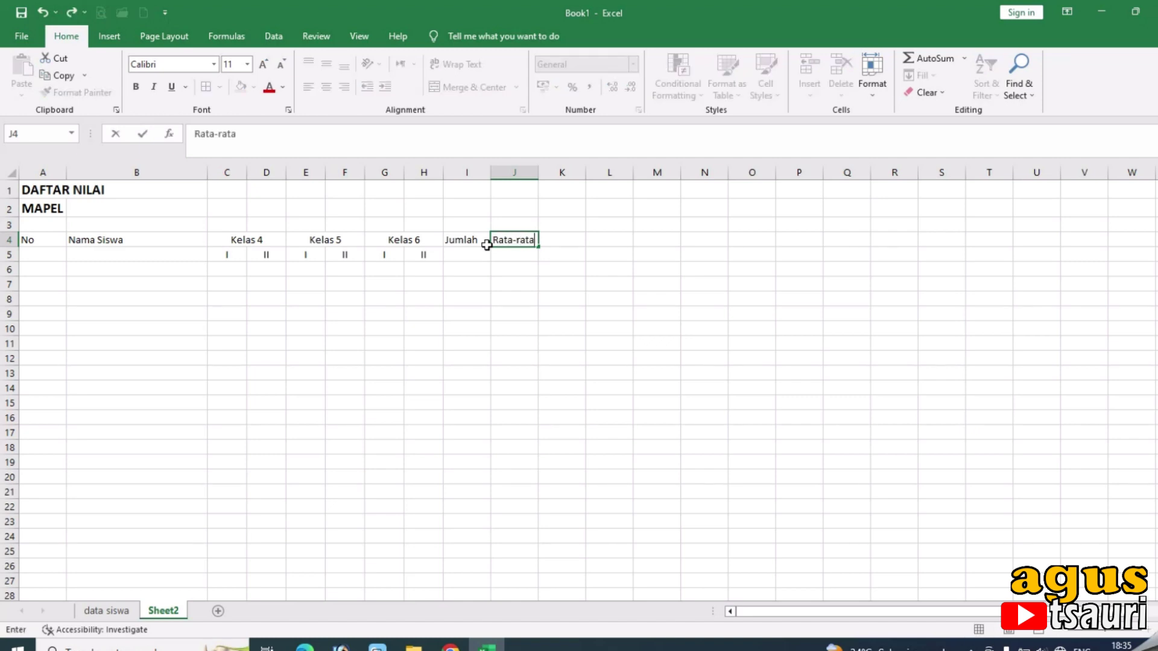
{"action": "left_click", "coordinate": [489, 252]}
{"action": "left_click_drag", "start_coordinate": [468, 240], "coordinate": [468, 254]}
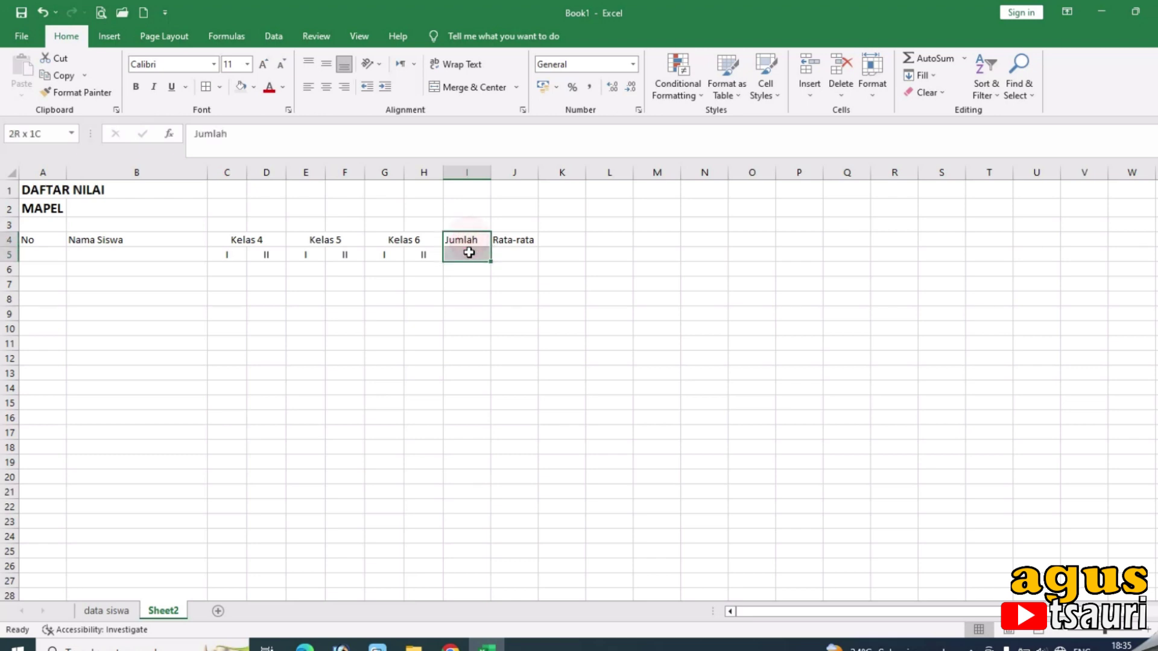
Merge Jumlah, Rata-rata, Nama Siswa and No down rows 4–5 using Format Painter.
{"action": "left_click", "coordinate": [471, 96]}
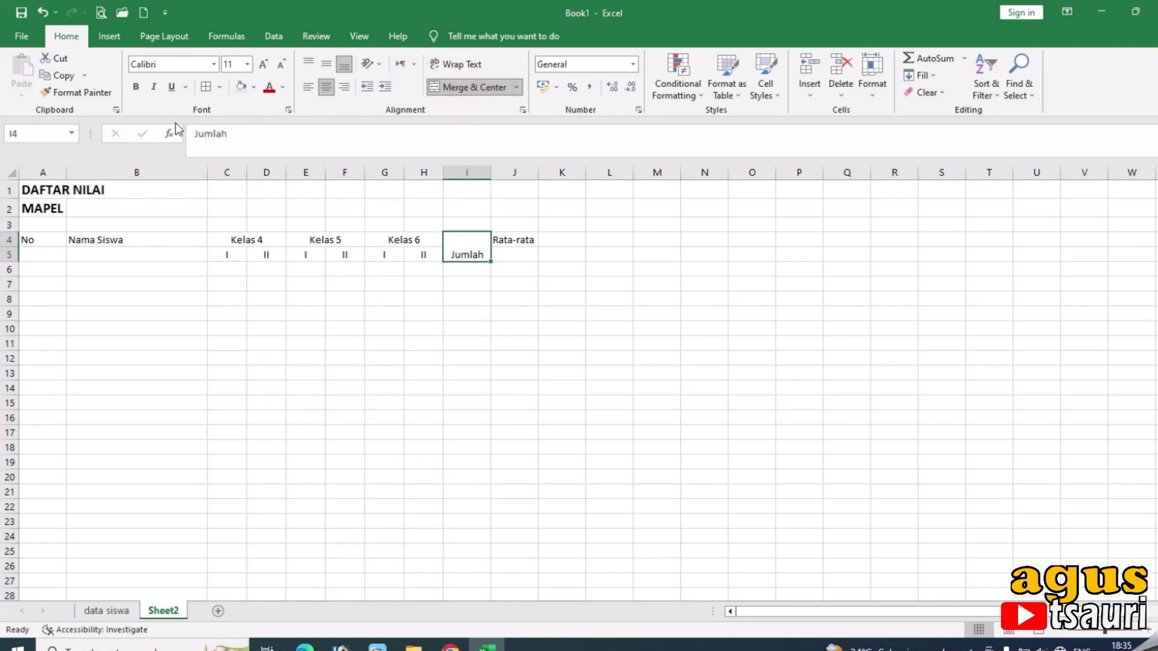
{"action": "left_click", "coordinate": [90, 93]}
{"action": "left_click_drag", "start_coordinate": [503, 241], "coordinate": [506, 250]}
{"action": "left_click", "coordinate": [104, 97]}
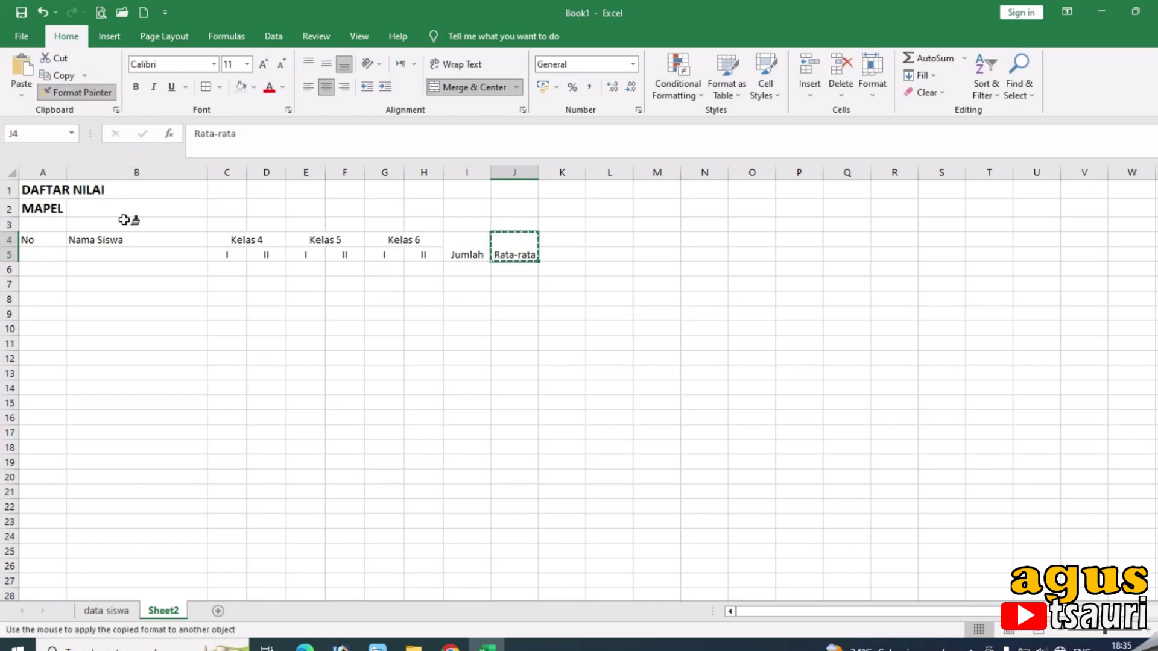
{"action": "mouse_move", "coordinate": [111, 239]}
{"action": "left_mouse_down"}
{"action": "mouse_move", "coordinate": [113, 255]}
{"action": "mouse_move", "coordinate": [13, 254]}
{"action": "left_mouse_up"}
{"action": "left_click", "coordinate": [77, 92]}
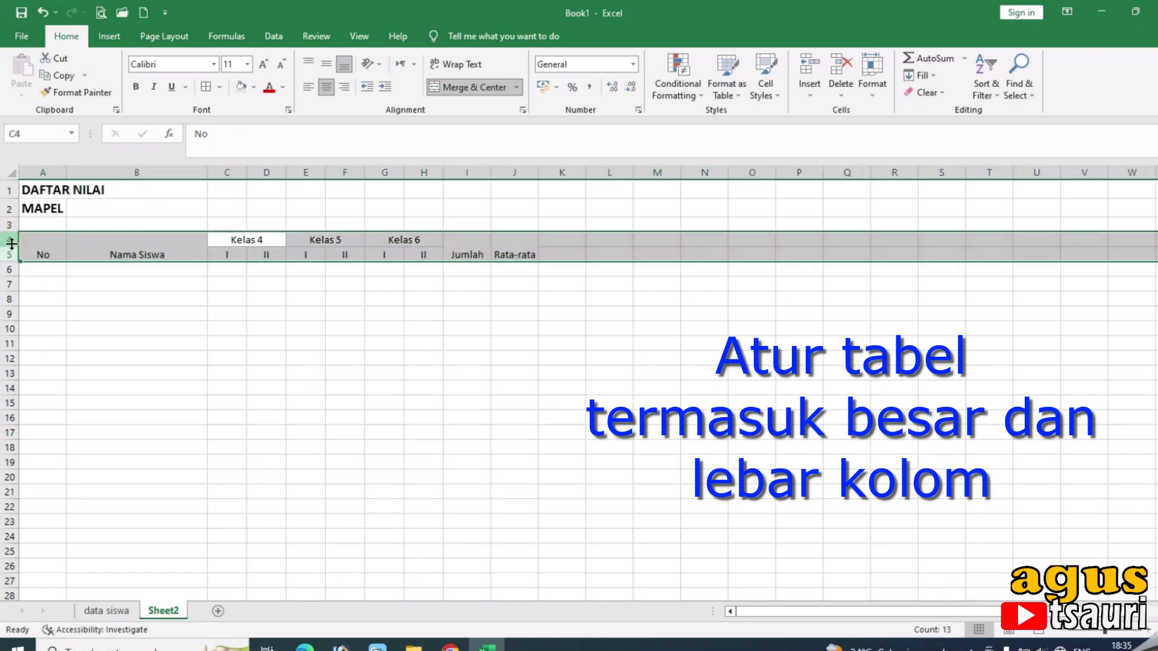
Make the header labels bold and middle-aligned.
{"action": "left_click", "coordinate": [324, 66]}
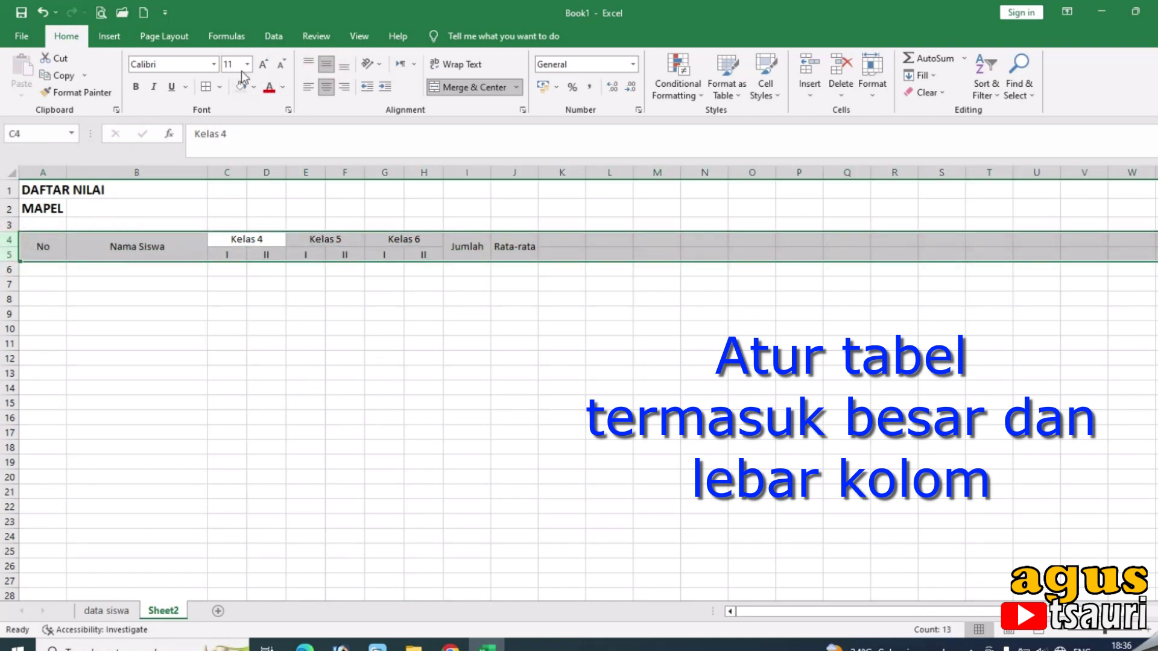
{"action": "left_click", "coordinate": [136, 84]}
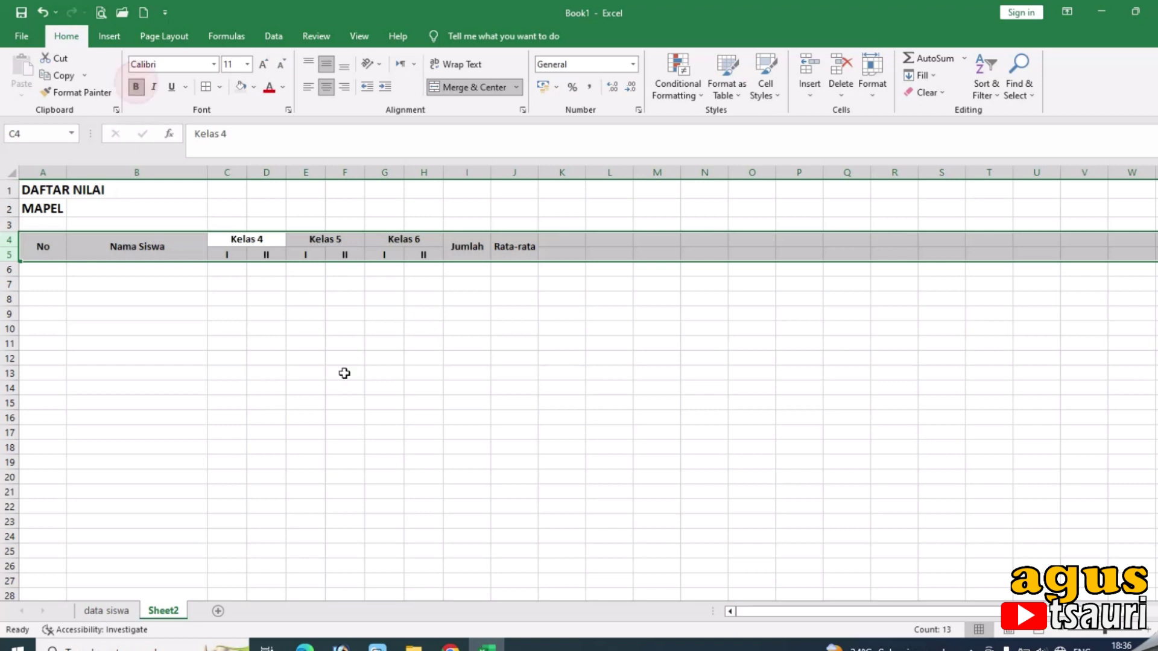
{"action": "left_click", "coordinate": [493, 388]}
{"action": "left_click_drag", "start_coordinate": [40, 250], "coordinate": [496, 247]}
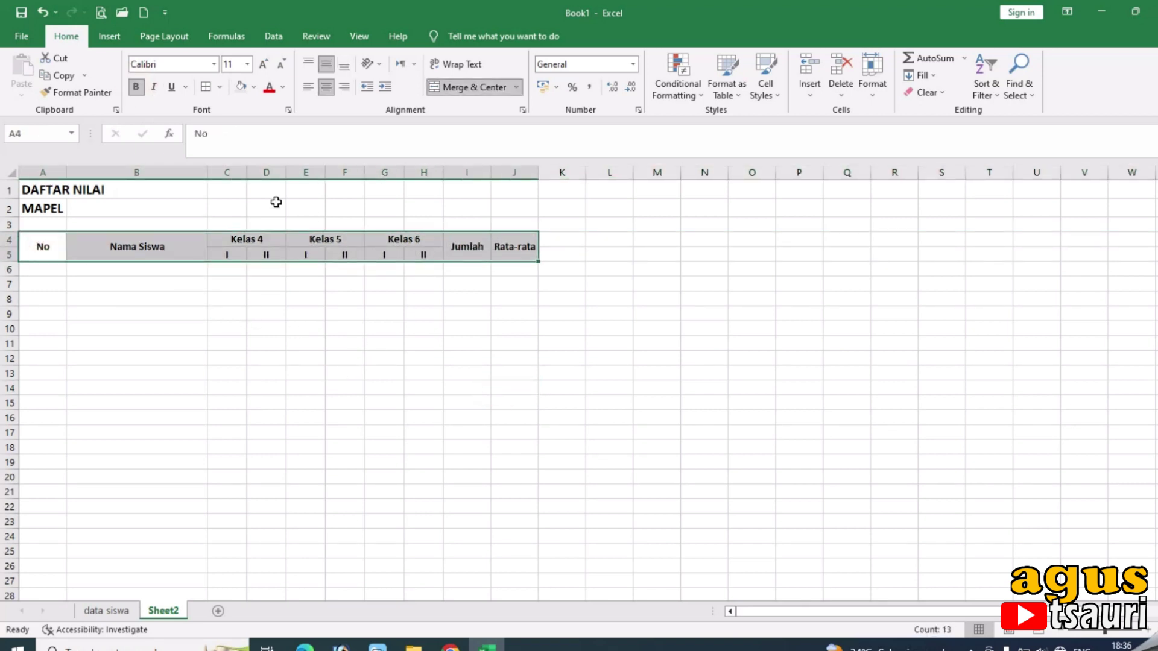
Shade header rows A4:J5 light blue with a thick bottom border.
{"action": "left_click", "coordinate": [253, 87]}
{"action": "left_click", "coordinate": [290, 139]}
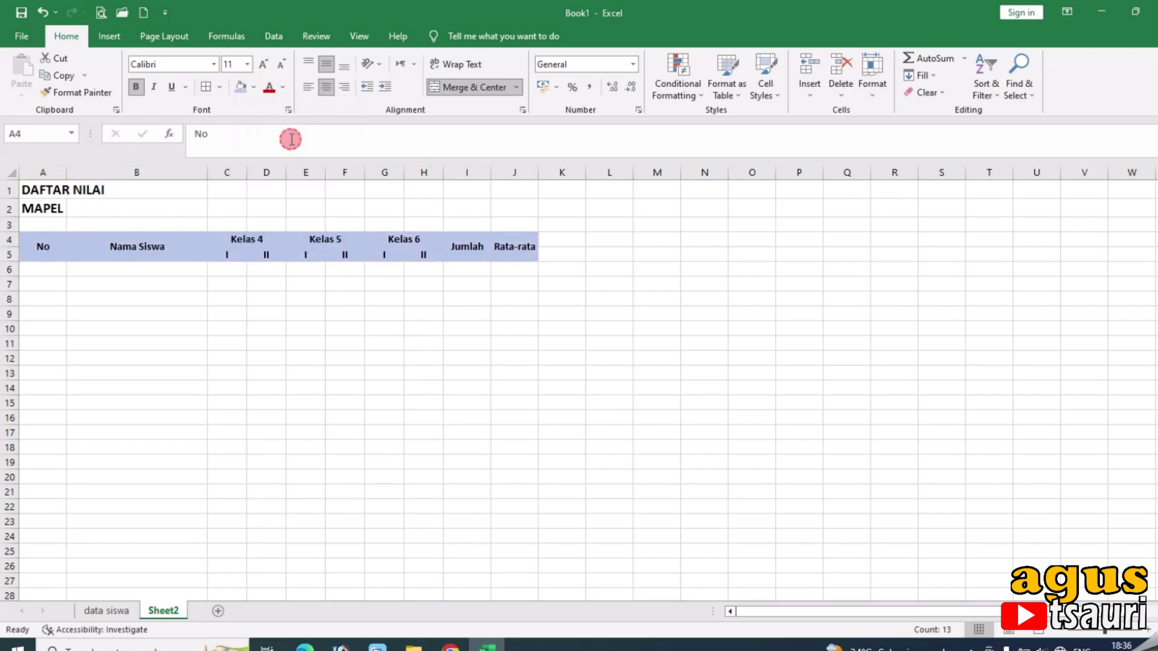
{"action": "left_click", "coordinate": [203, 87]}
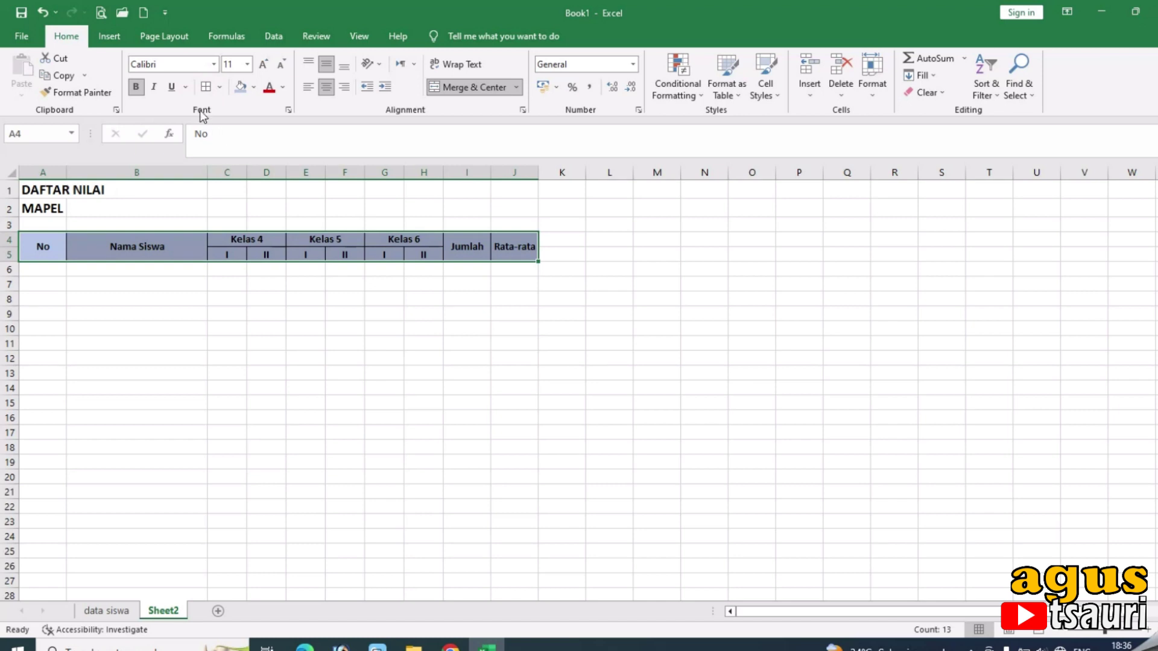
{"action": "left_click", "coordinate": [220, 86]}
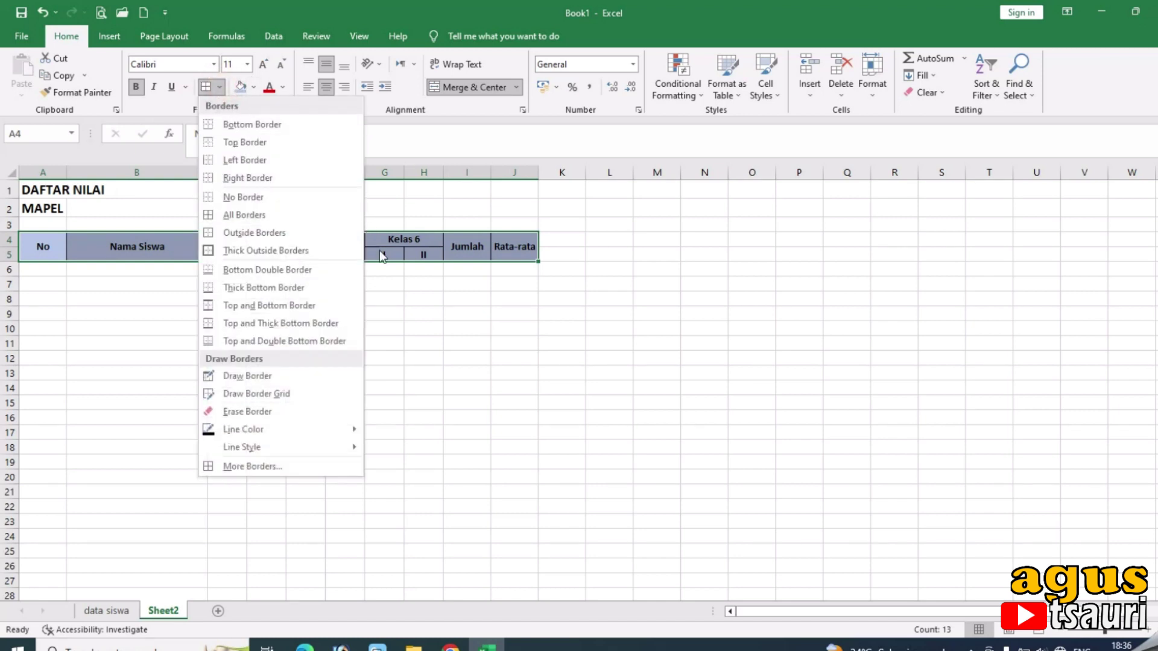
{"action": "left_click", "coordinate": [263, 287]}
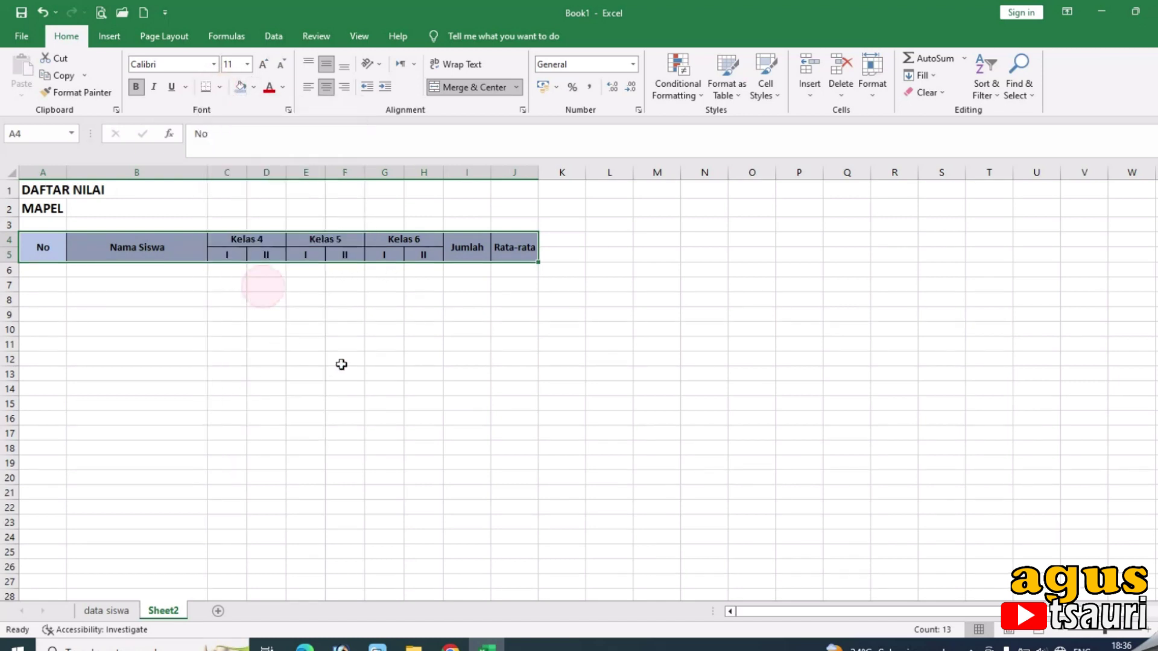
{"action": "left_click", "coordinate": [370, 374]}
Apply All Borders to the table range A4:J60.
{"action": "mouse_move", "coordinate": [40, 245]}
{"action": "left_mouse_down"}
{"action": "mouse_move", "coordinate": [388, 291]}
{"action": "mouse_move", "coordinate": [506, 339]}
{"action": "mouse_move", "coordinate": [491, 587]}
{"action": "mouse_move", "coordinate": [530, 600]}
{"action": "mouse_move", "coordinate": [545, 574]}
{"action": "mouse_move", "coordinate": [526, 565]}
{"action": "left_mouse_up"}
{"action": "scroll", "coordinate": [362, 332], "scroll_direction": "up", "scroll_amount": 12}
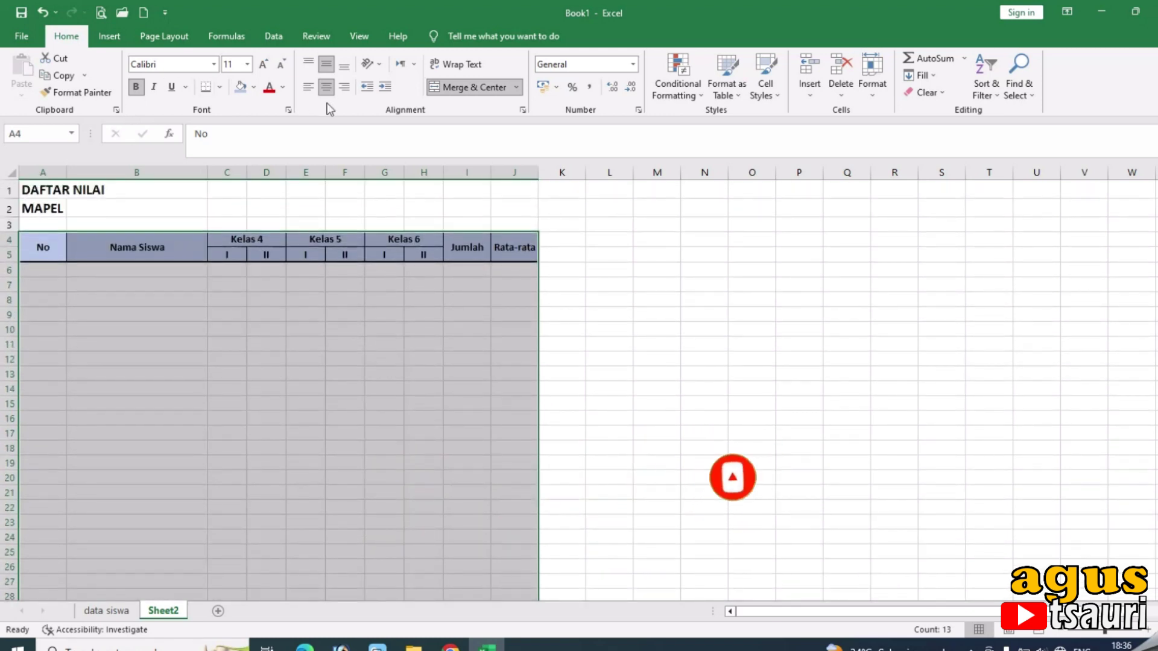
{"action": "left_click", "coordinate": [219, 87]}
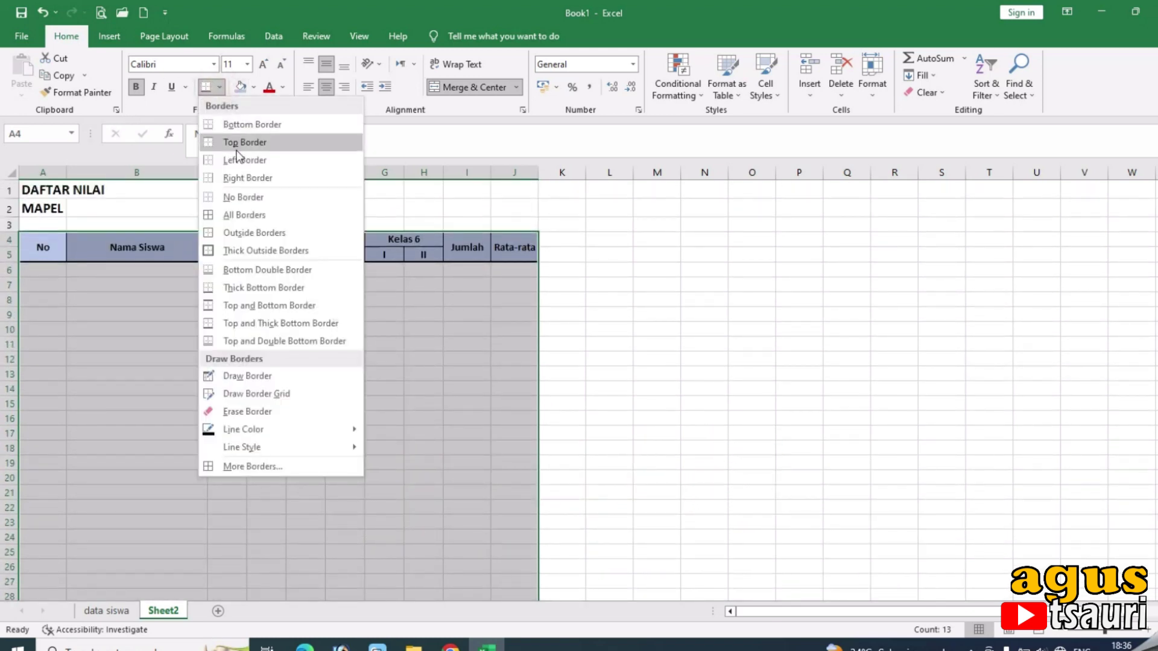
{"action": "left_click", "coordinate": [240, 215]}
{"action": "left_click", "coordinate": [131, 302]}
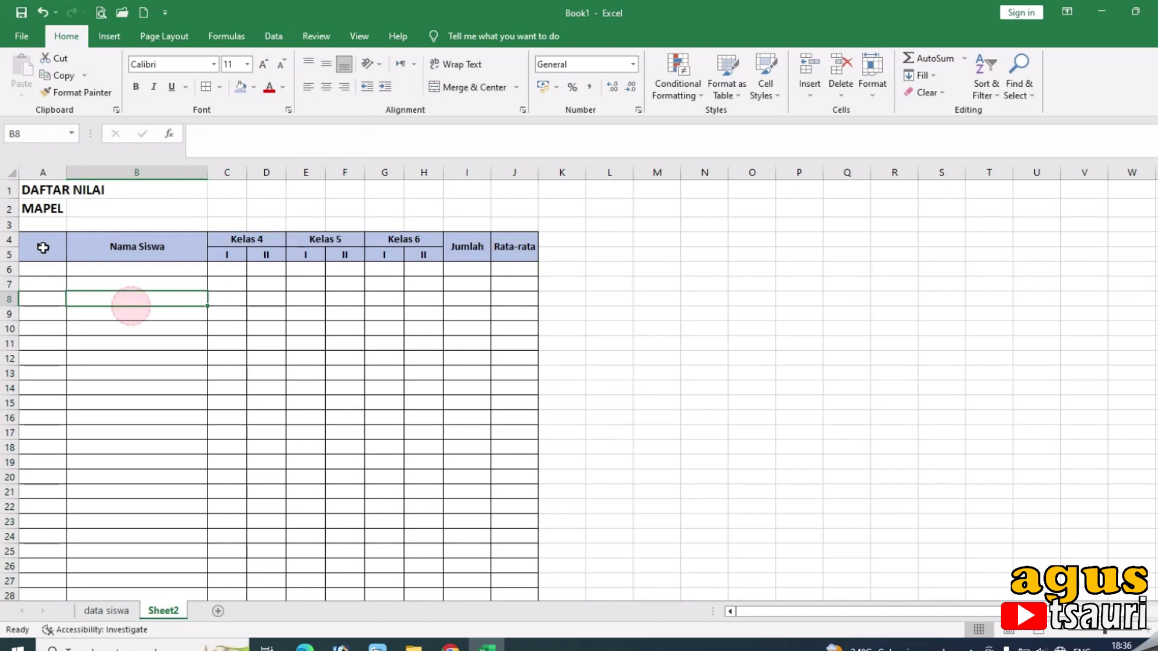
{"action": "left_click", "coordinate": [43, 248]}
{"action": "type", "text": "No"}
{"action": "left_click", "coordinate": [44, 269]}
Link A6 to ='data siswa'!A4 and centre the number.
{"action": "type", "text": "="}
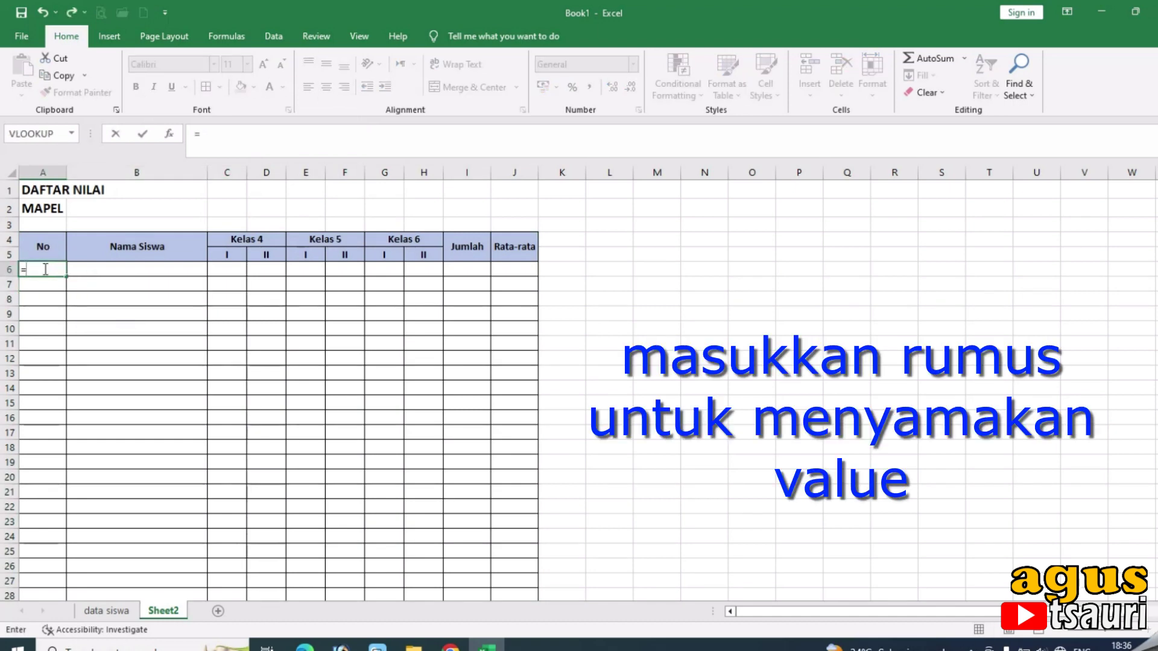
{"action": "left_click", "coordinate": [109, 611]}
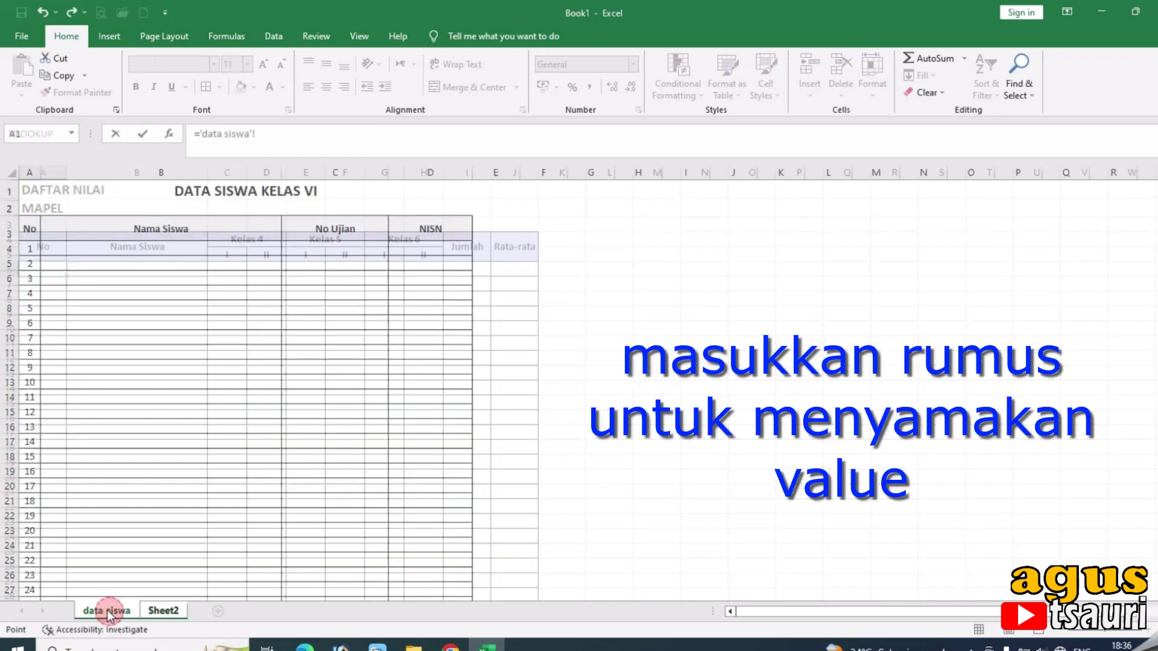
{"action": "left_click", "coordinate": [28, 250]}
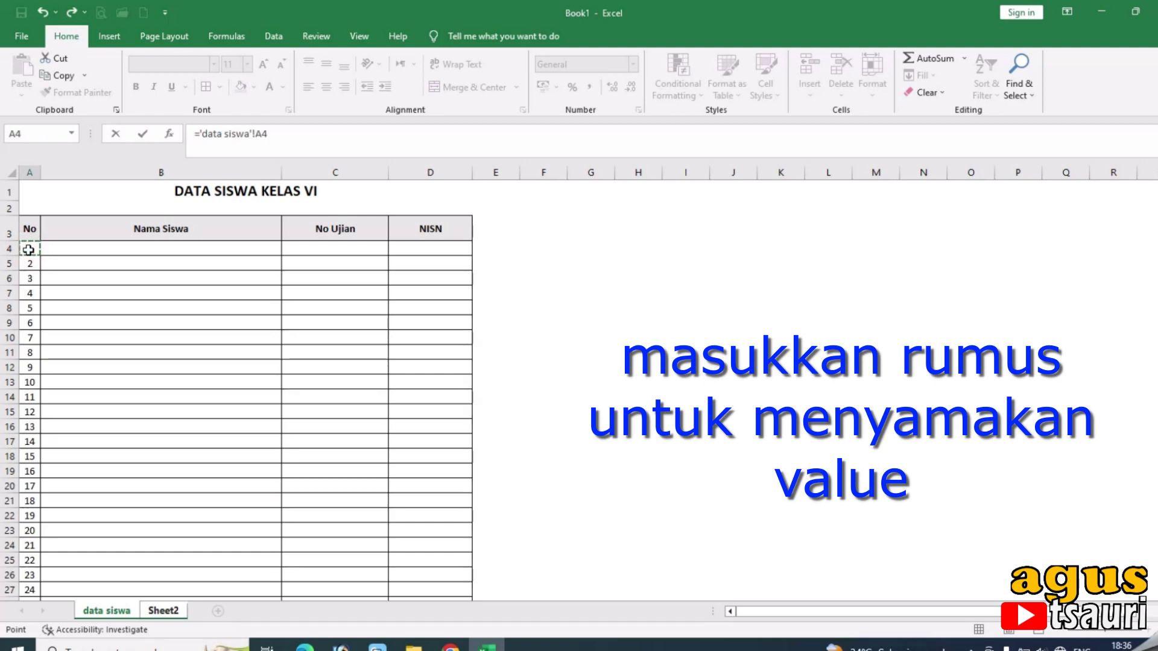
{"action": "key", "text": "Return"}
{"action": "left_click", "coordinate": [57, 268]}
{"action": "left_click", "coordinate": [326, 87]}
Fill the link down column A to give numbers 1–40, then delete surplus rows 46–60.
{"action": "left_click_drag", "start_coordinate": [68, 273], "coordinate": [65, 579]}
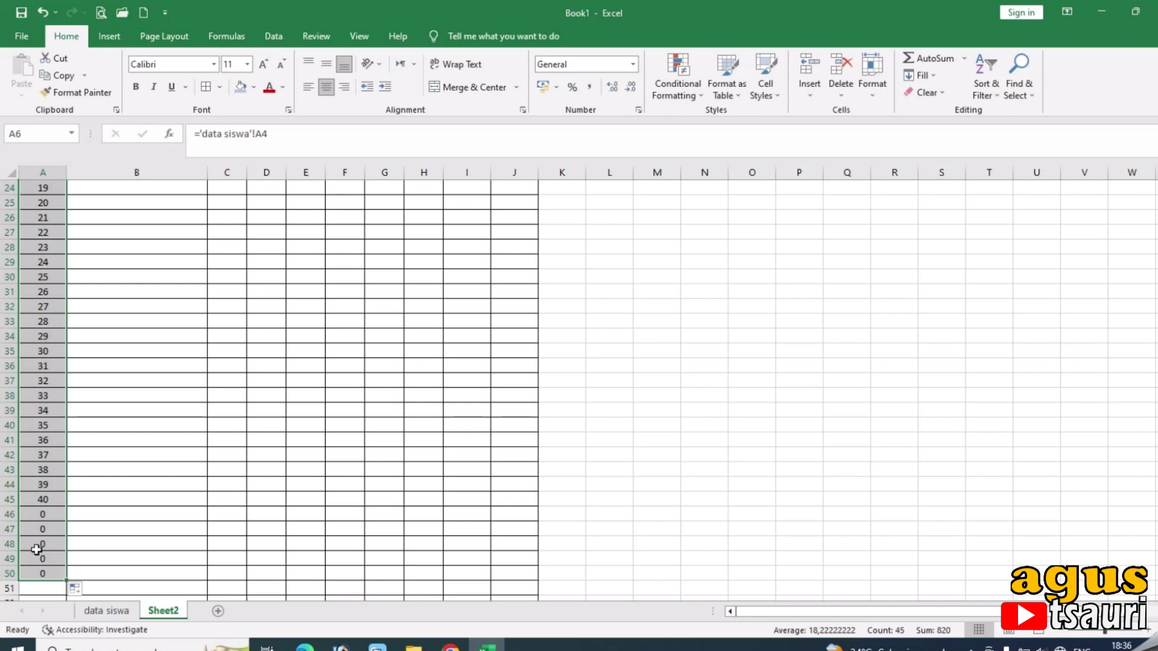
{"action": "scroll", "coordinate": [36, 550], "scroll_direction": "down", "scroll_amount": 2}
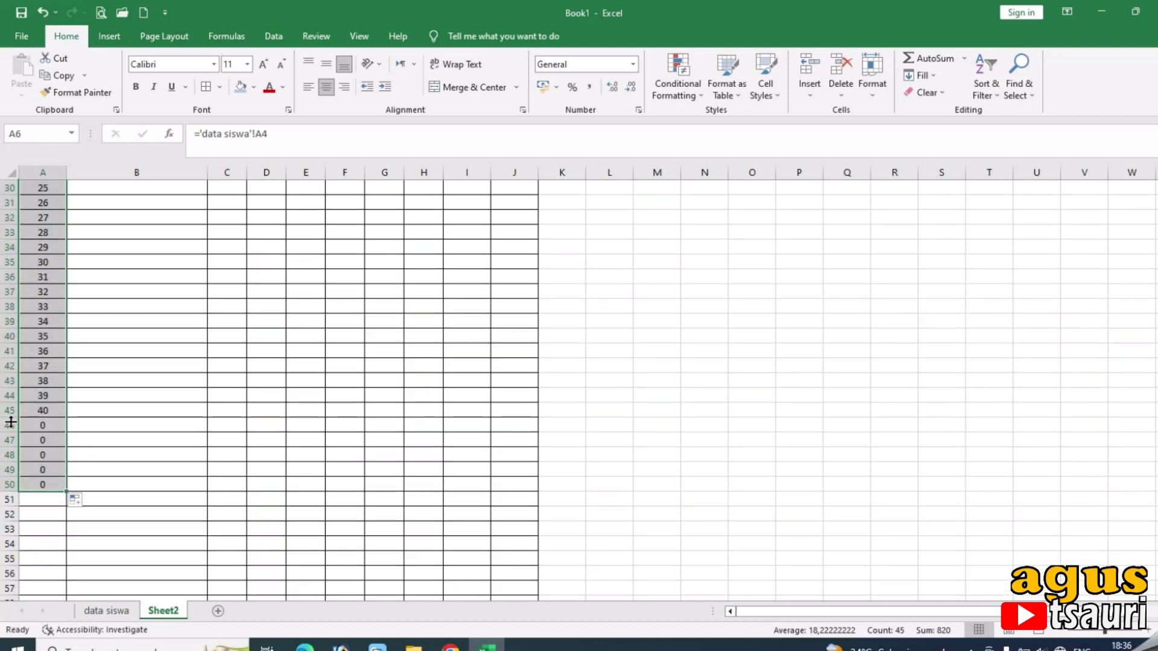
{"action": "left_click_drag", "start_coordinate": [3, 426], "coordinate": [4, 598]}
{"action": "right_click", "coordinate": [3, 529]}
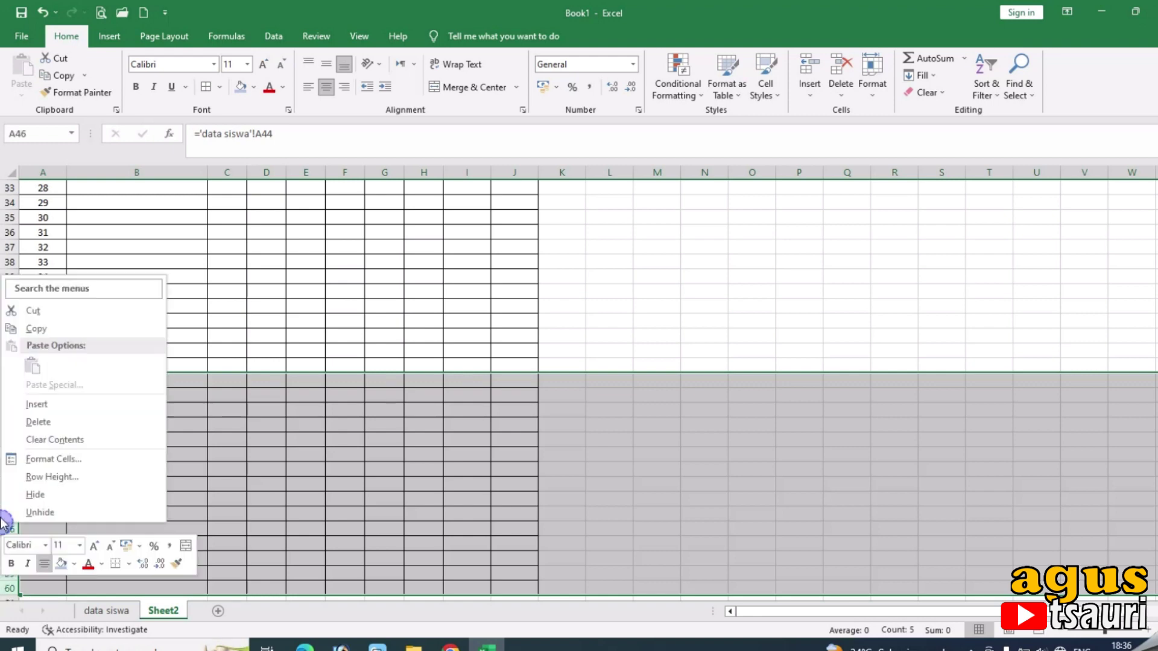
{"action": "left_click", "coordinate": [50, 425]}
Copy A6's formula across into B6, which now links to 'data siswa'!B4 and shows 0.
{"action": "scroll", "coordinate": [152, 450], "scroll_direction": "up", "scroll_amount": 10}
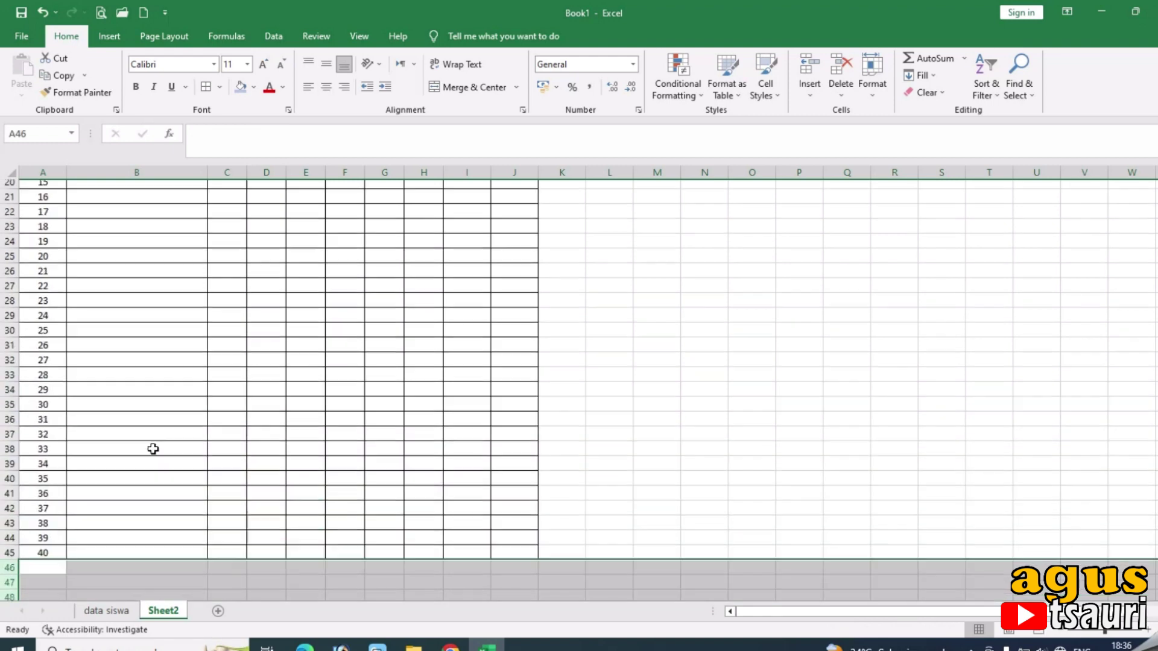
{"action": "scroll", "coordinate": [156, 448], "scroll_direction": "up", "scroll_amount": 1}
{"action": "left_click", "coordinate": [45, 269]}
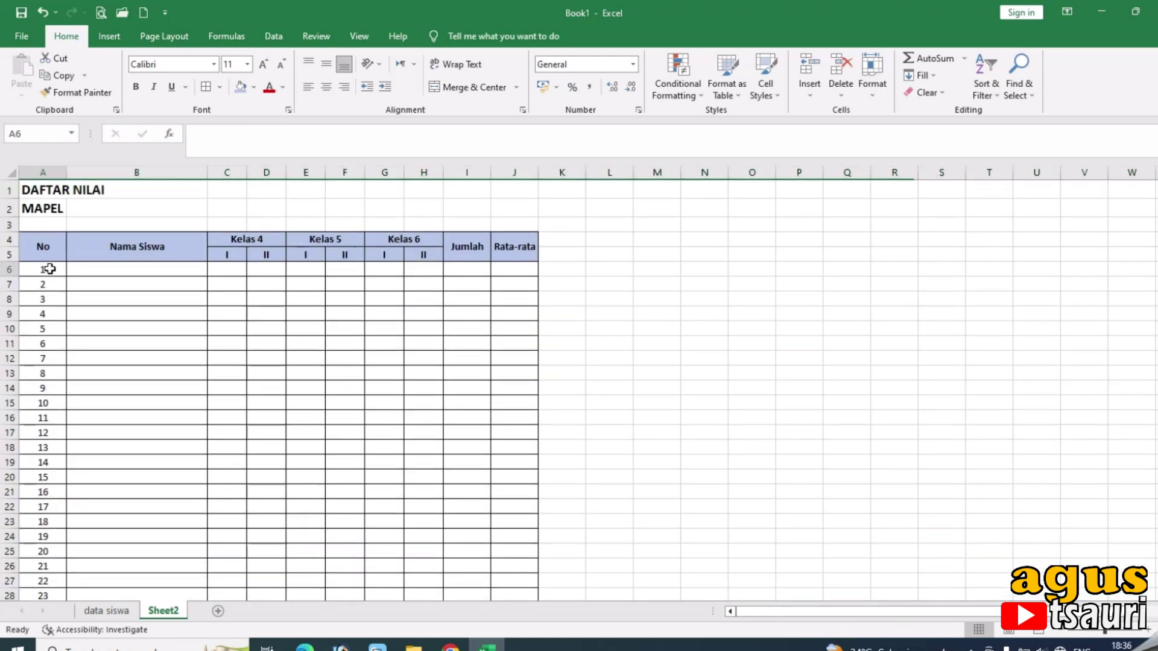
{"action": "left_click_drag", "start_coordinate": [70, 277], "coordinate": [194, 297]}
Left-align B6 and start an IF formula referencing 'data siswa'!B4.
{"action": "left_click", "coordinate": [150, 269]}
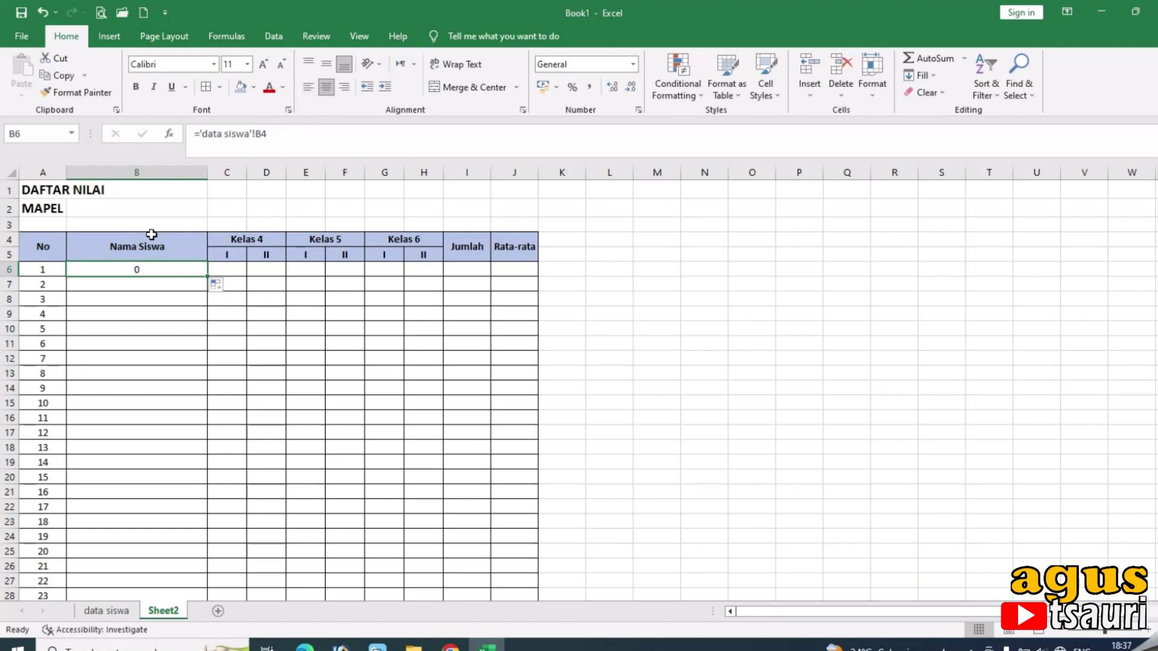
{"action": "left_click", "coordinate": [309, 88]}
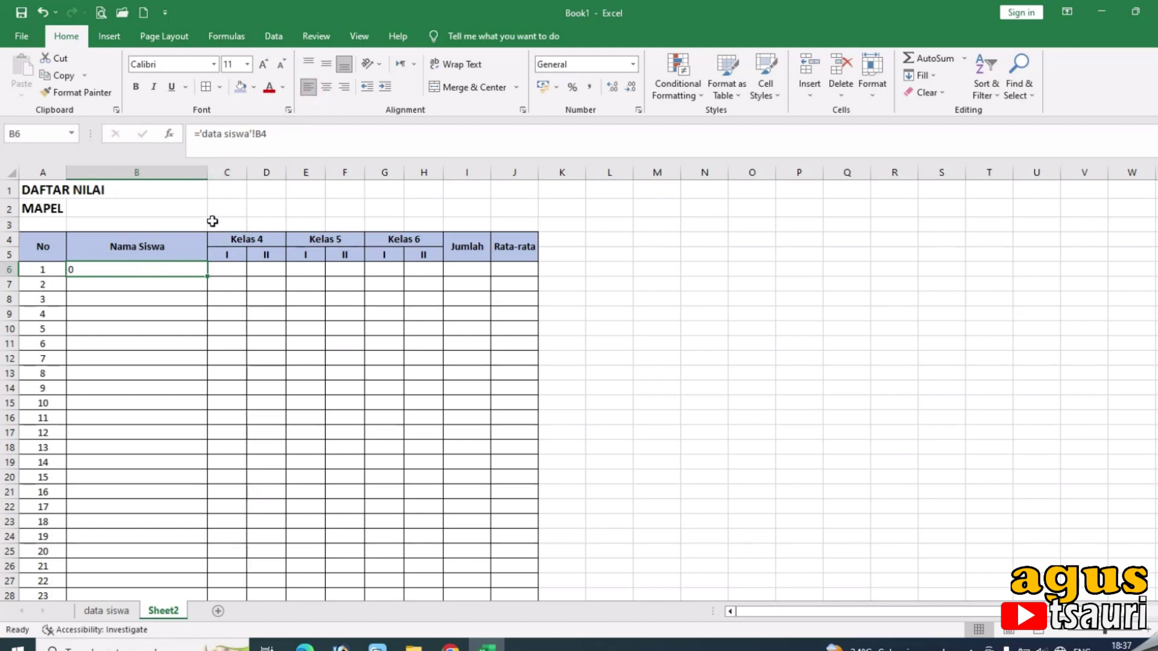
{"action": "left_click", "coordinate": [199, 135]}
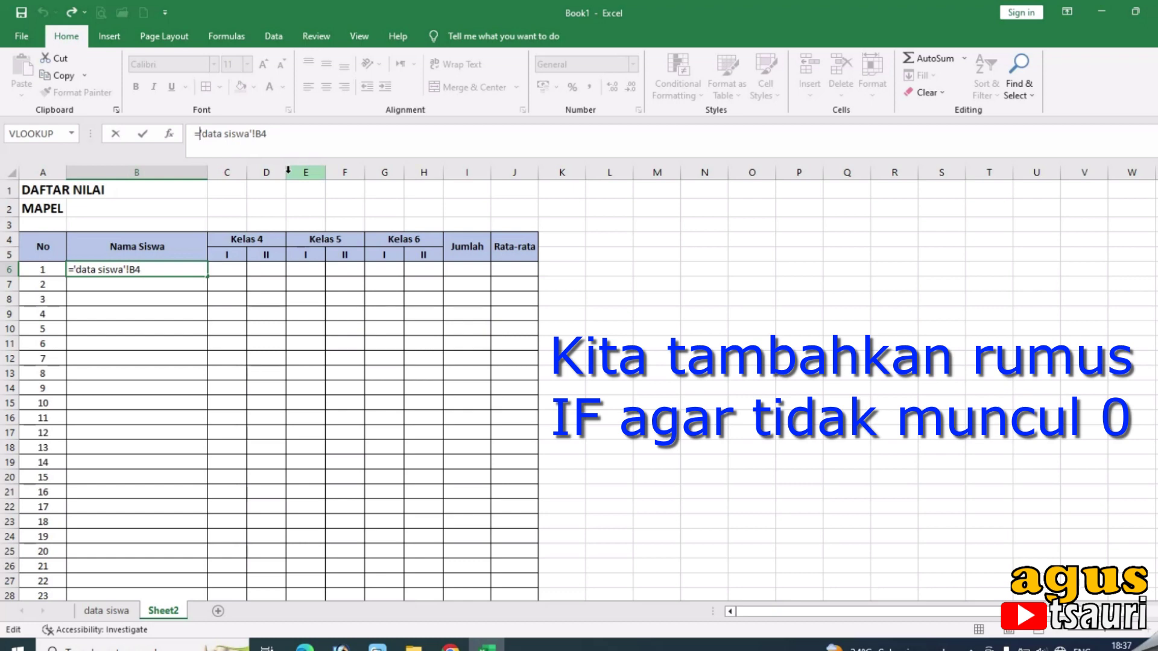
{"action": "type", "text": "if"}
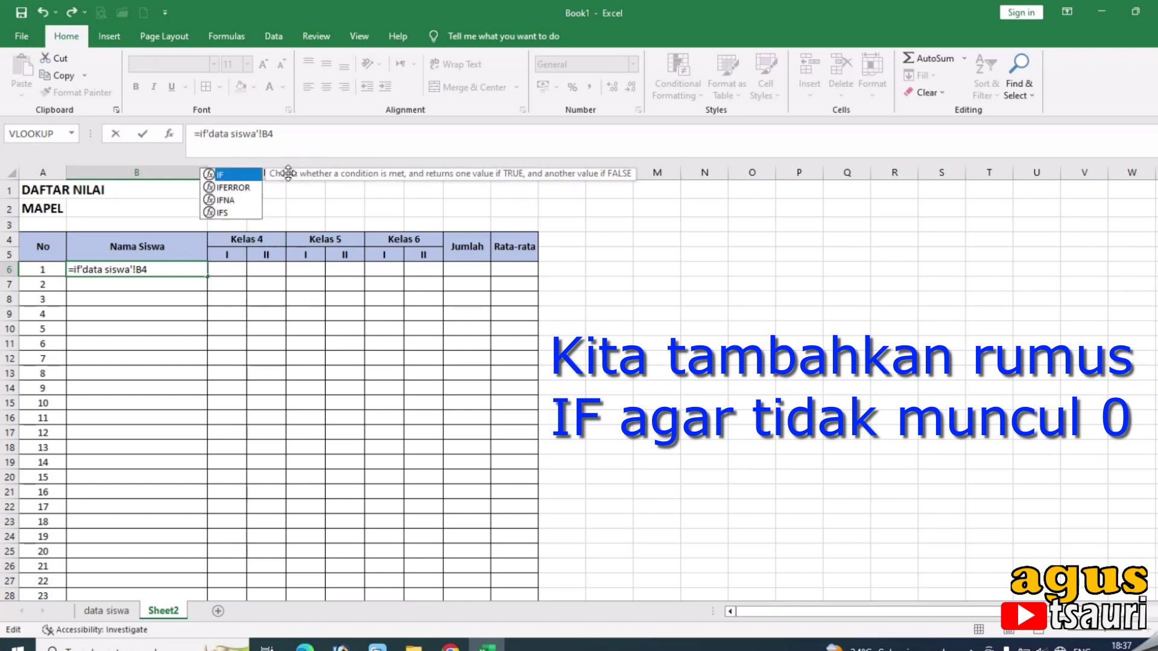
{"action": "type", "text": "("}
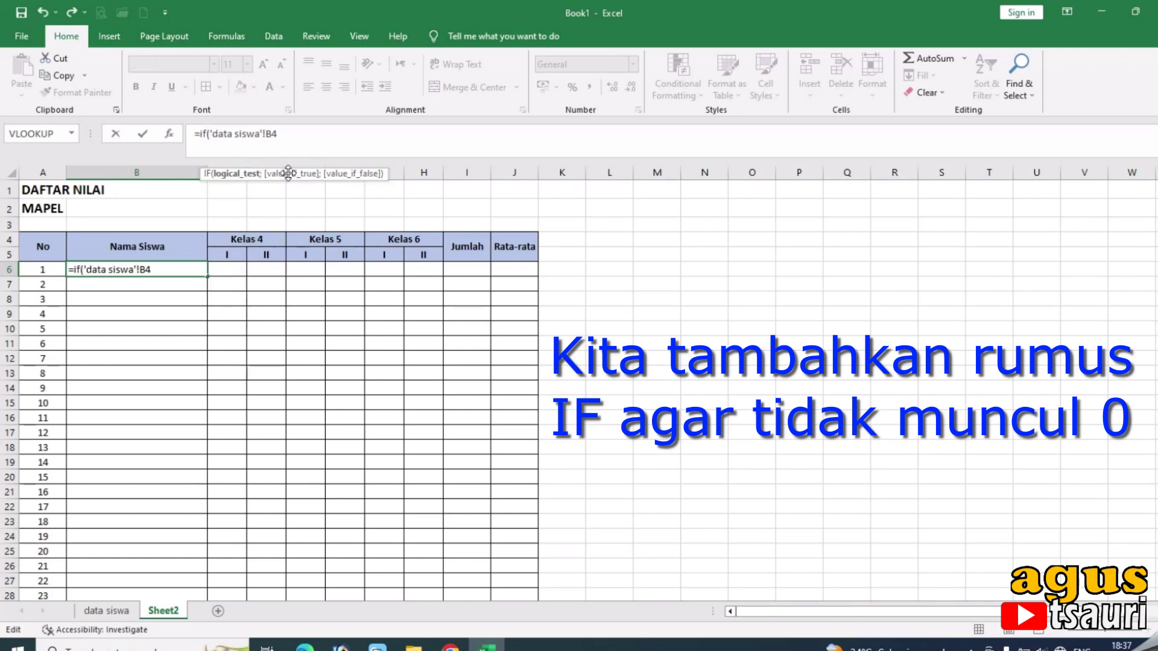
{"action": "left_click", "coordinate": [109, 611]}
{"action": "left_click", "coordinate": [154, 251]}
{"action": "type", "text": ";\"\";"}
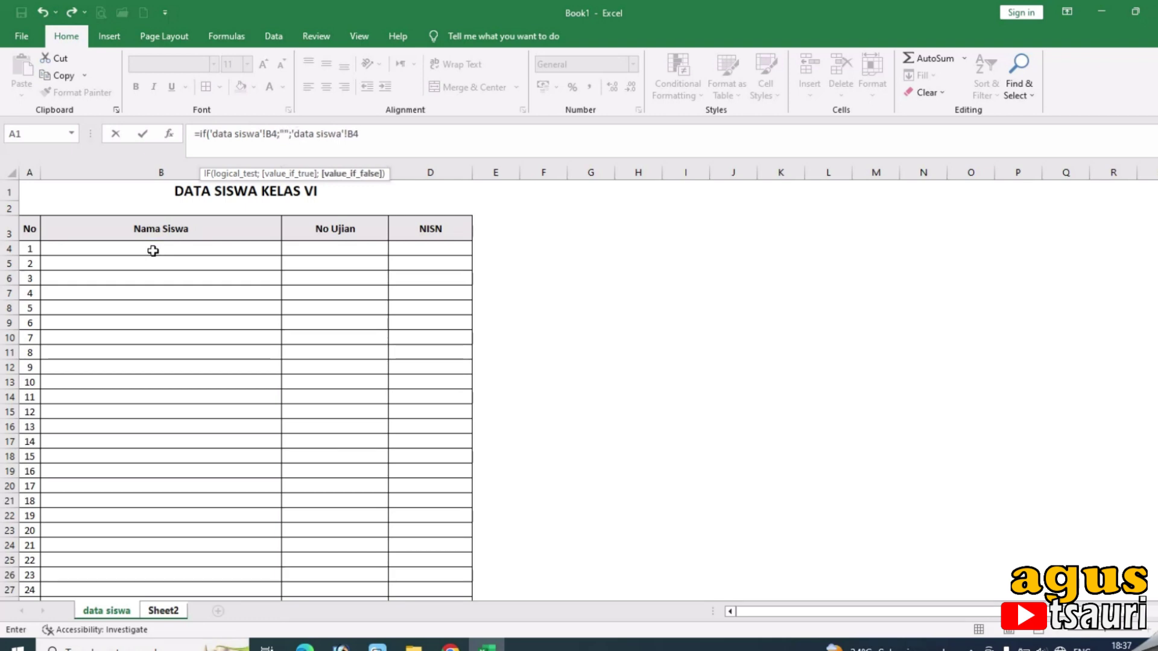
{"action": "type", "text": "\"\""}
Correct the arguments to =IF('data siswa'!B4="";"";'data siswa'!B4) and commit it.
{"action": "left_click", "coordinate": [278, 138]}
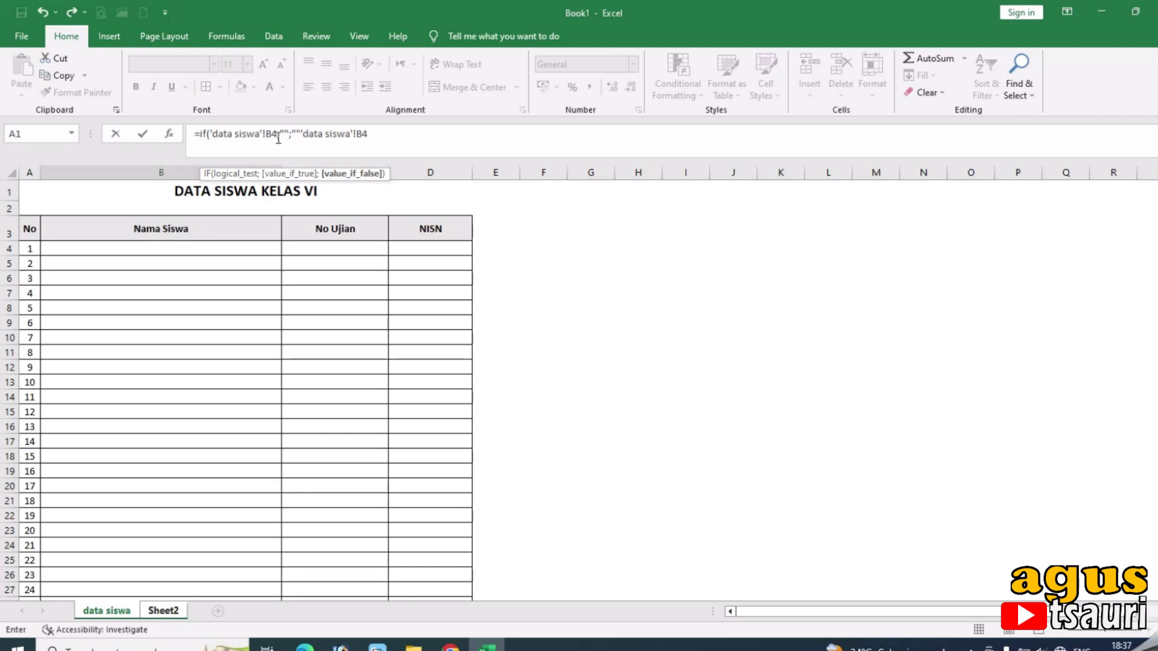
{"action": "left_click_drag", "start_coordinate": [279, 135], "coordinate": [306, 127]}
{"action": "key", "text": "BackSpace"}
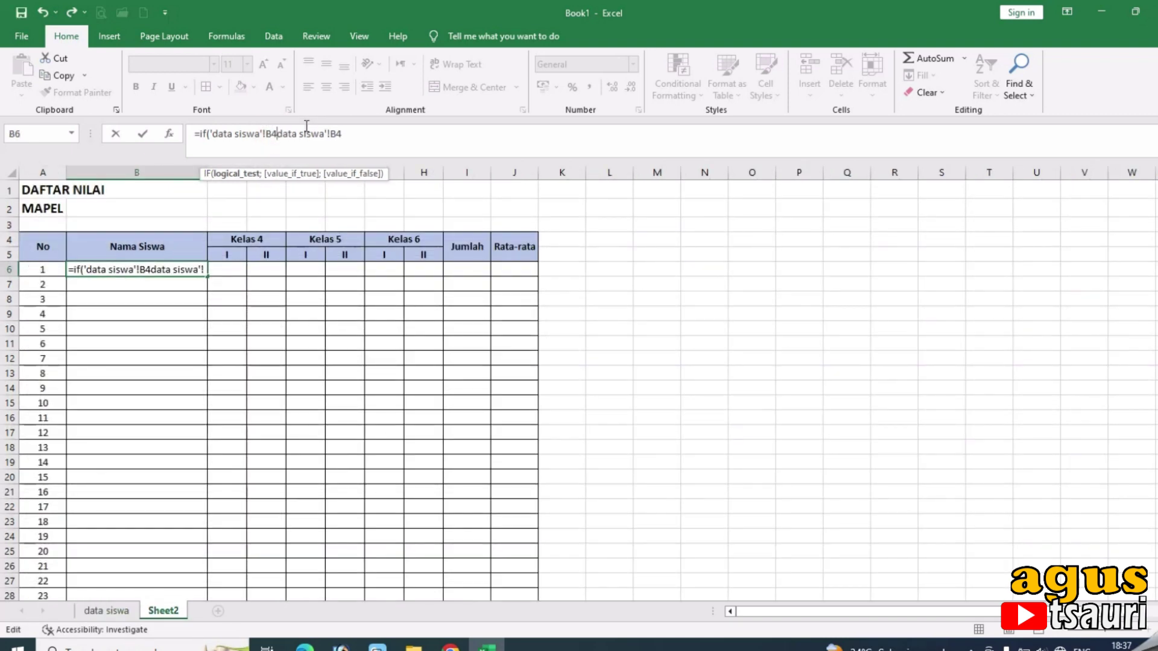
{"action": "type", "text": "=\"\";\"\""}
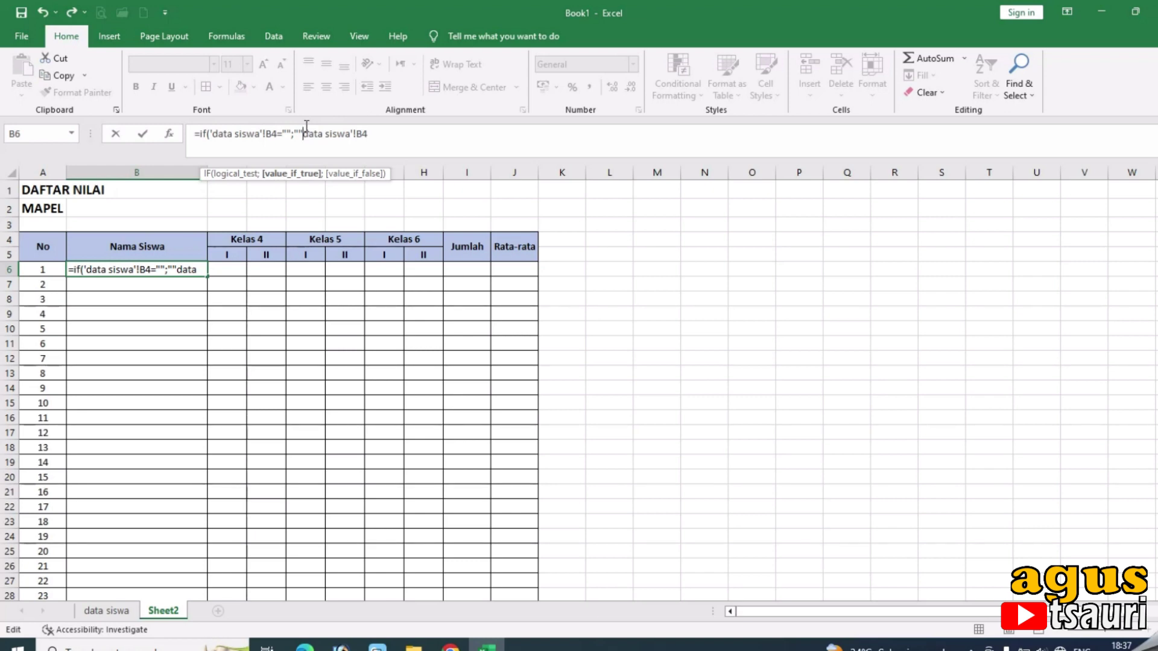
{"action": "type", "text": ";'"}
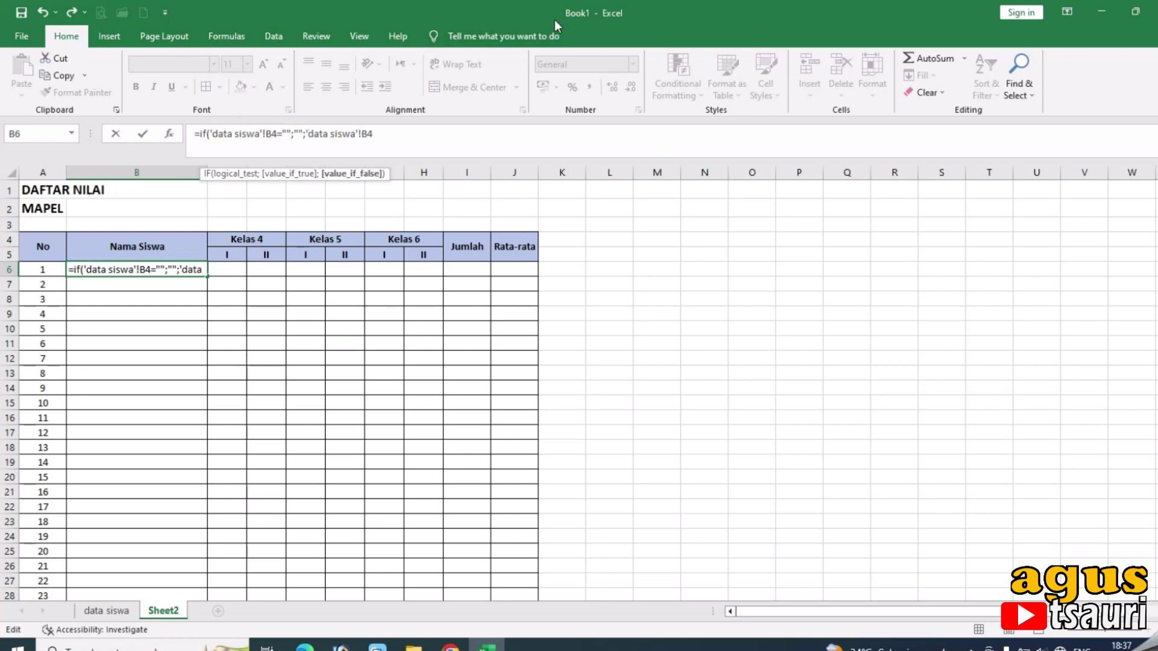
{"action": "left_click", "coordinate": [476, 132]}
{"action": "type", "text": ")"}
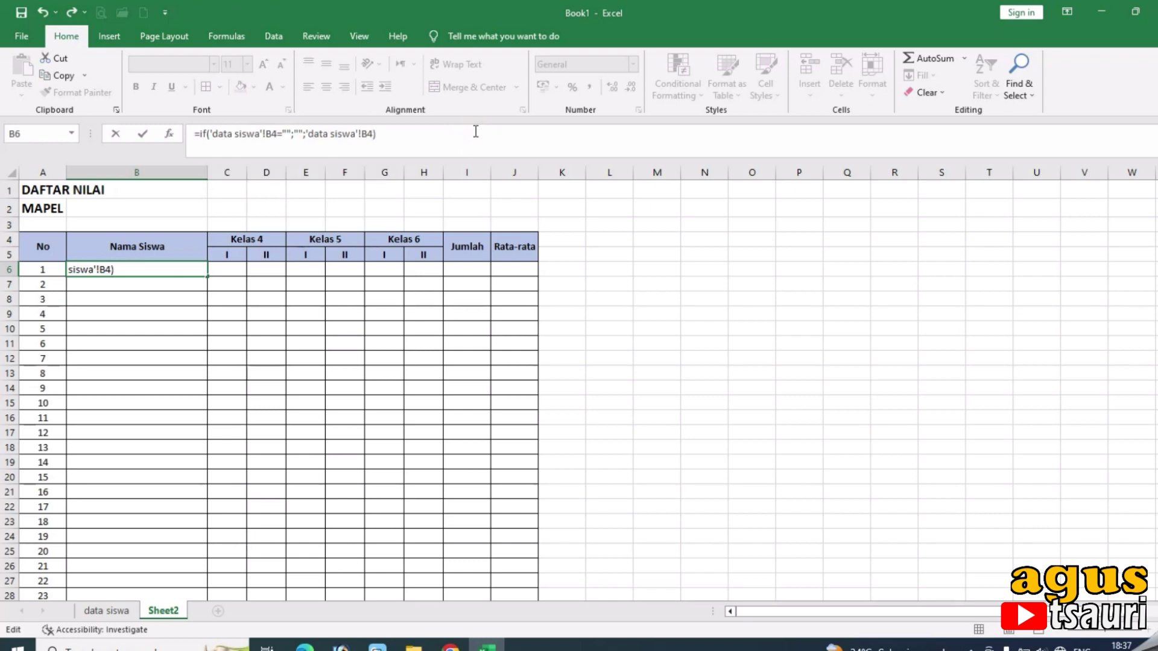
{"action": "key", "text": "Return"}
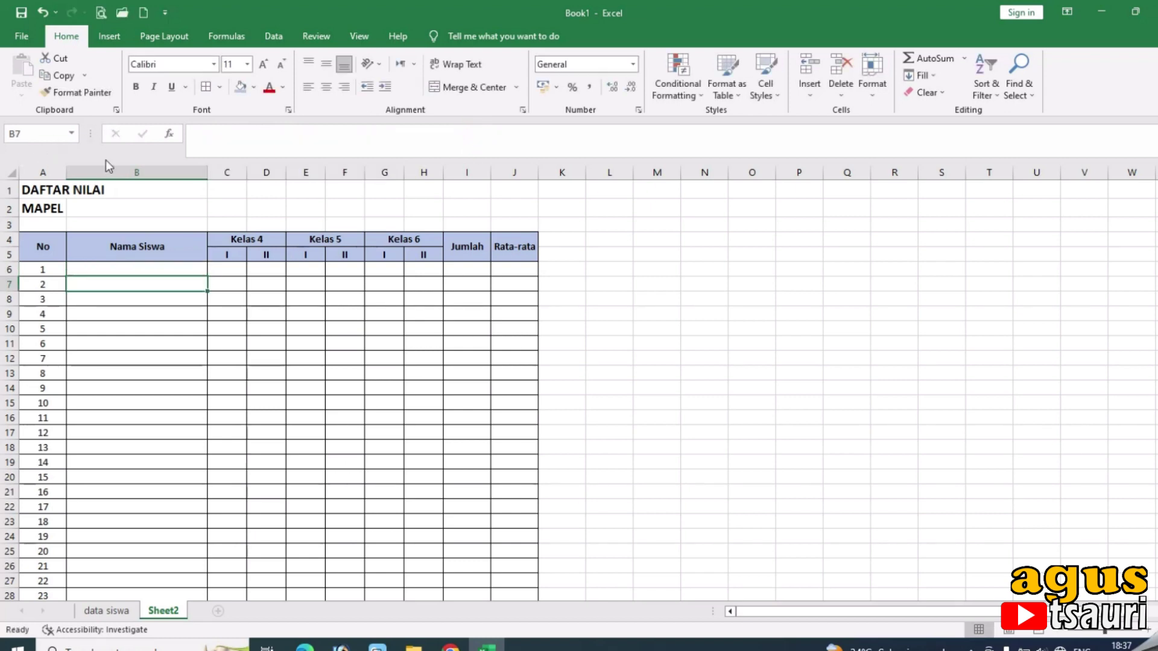
Copy B6's IF formula down the Nama Siswa column to B45.
{"action": "left_click", "coordinate": [123, 267]}
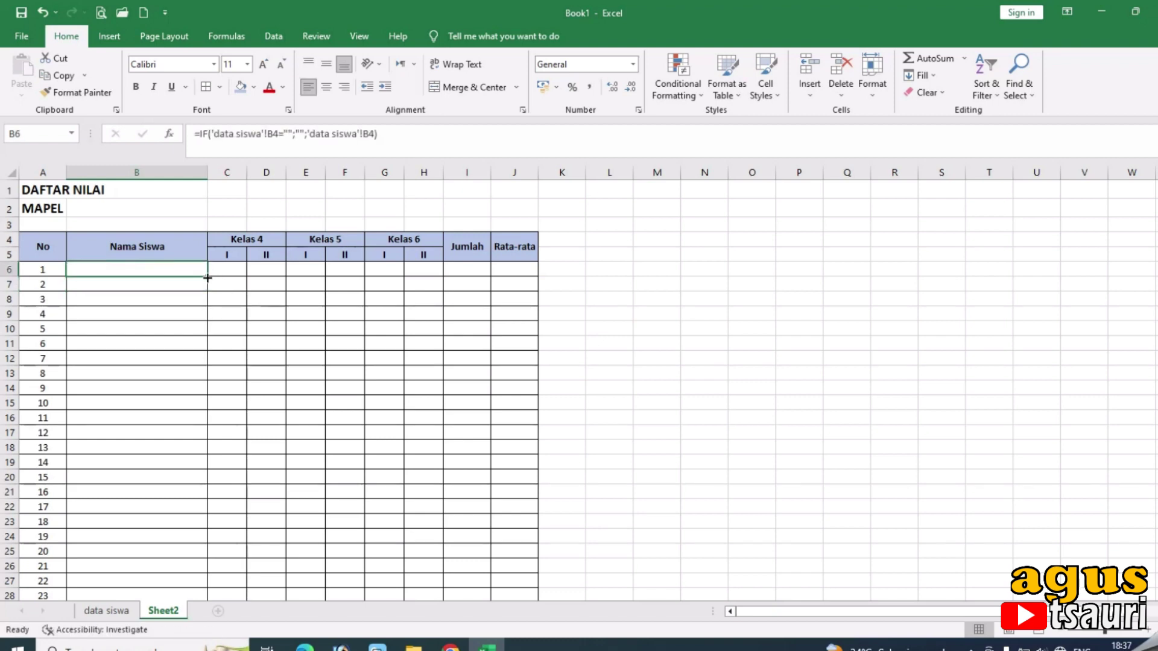
{"action": "double_click", "coordinate": [208, 277]}
{"action": "left_click", "coordinate": [140, 268]}
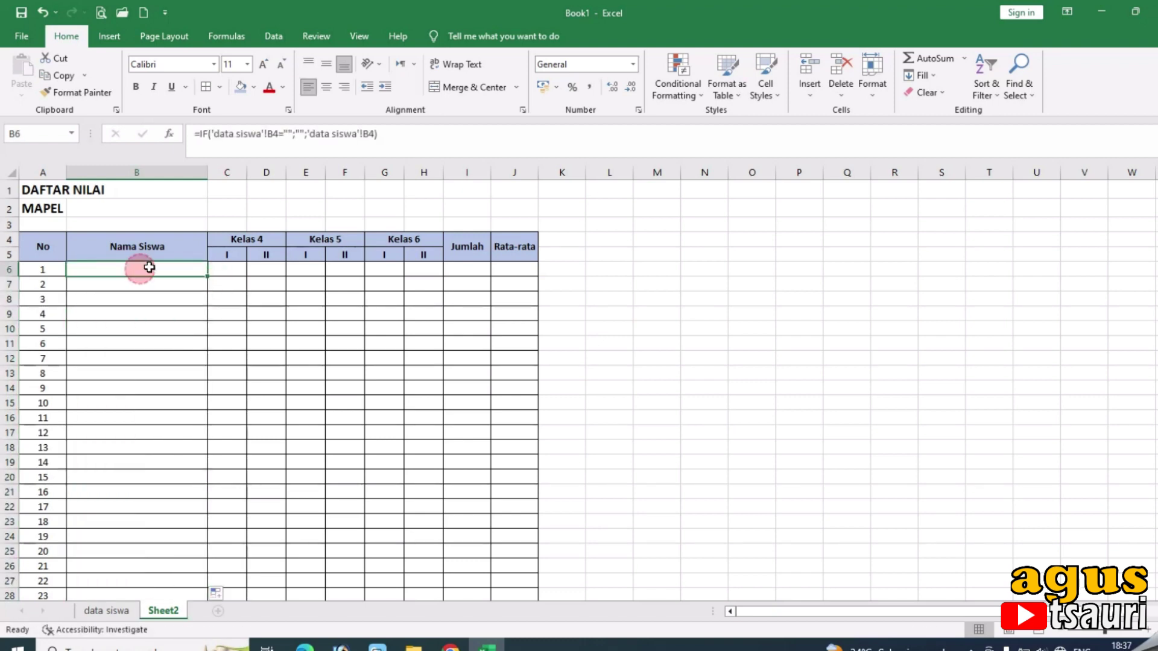
Enter a test student name in data siswa B4 and confirm it appears in Sheet2's B6.
{"action": "left_click", "coordinate": [123, 610]}
{"action": "double_click", "coordinate": [153, 249]}
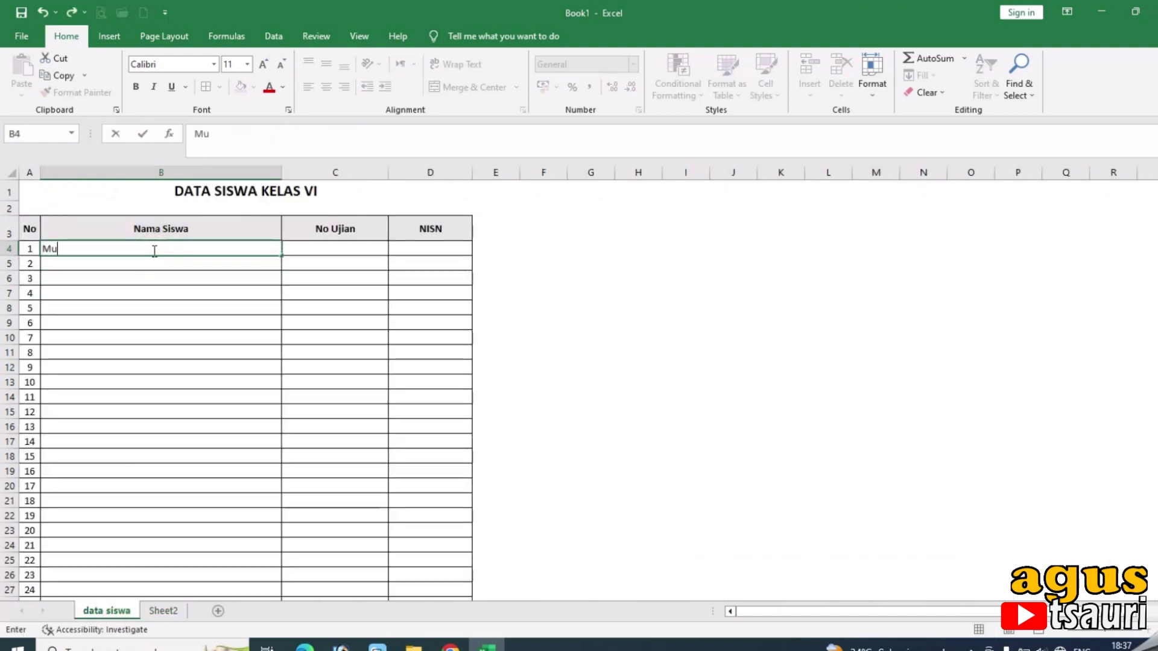
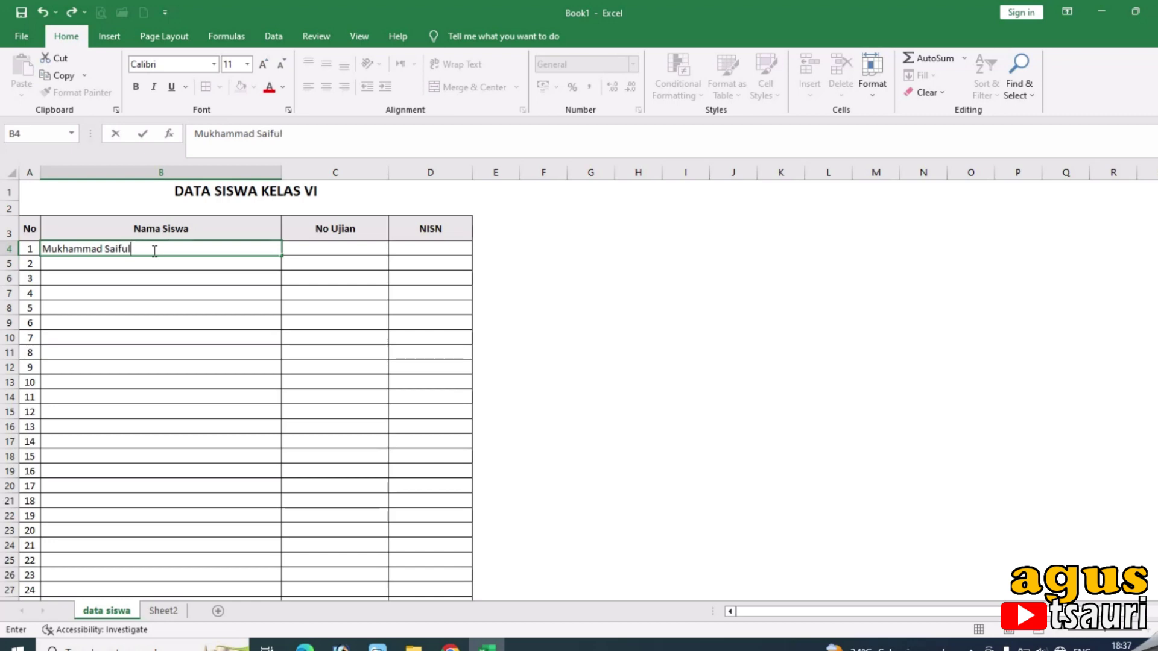
{"action": "key", "text": "Tab"}
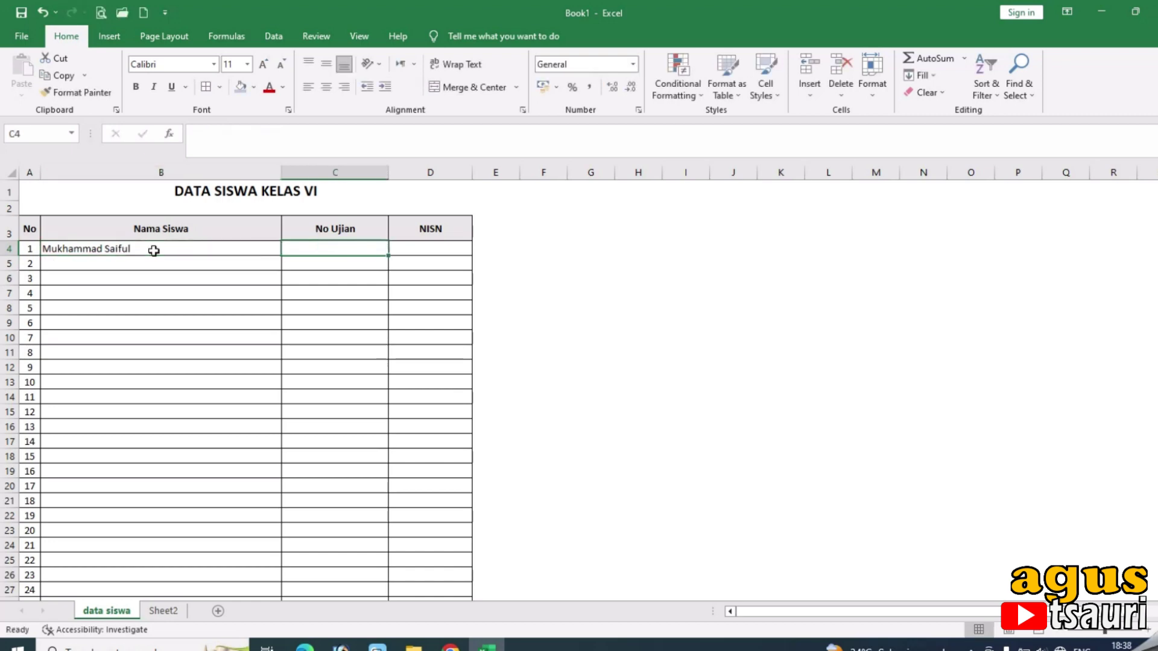
{"action": "left_click", "coordinate": [164, 611]}
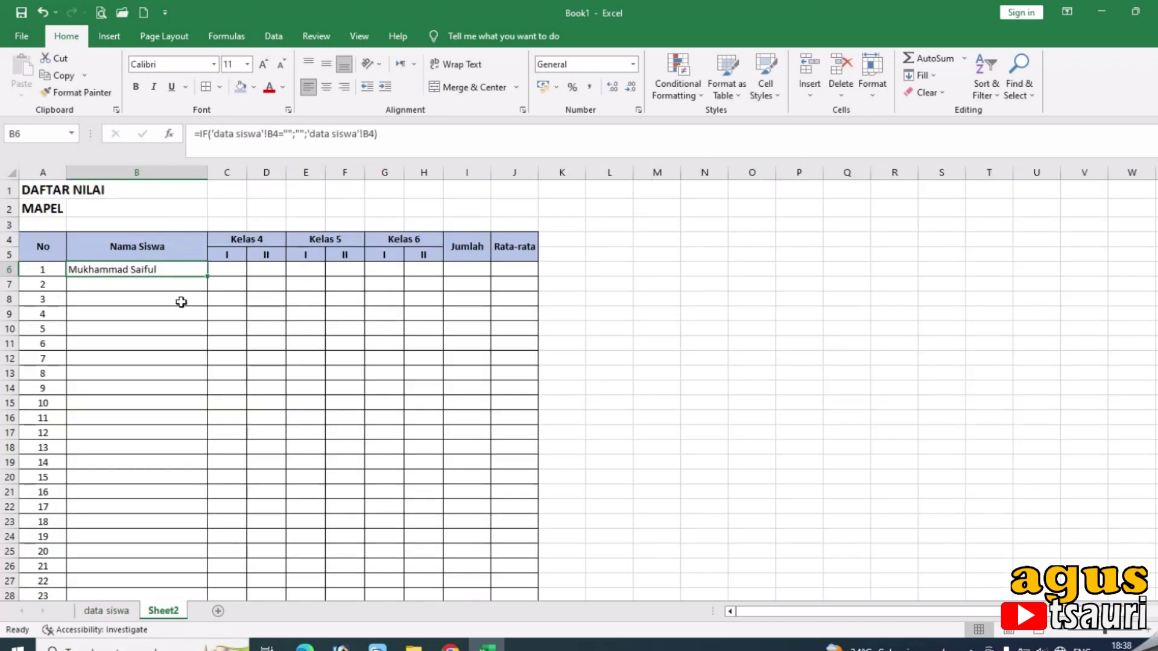
{"action": "left_click", "coordinate": [153, 291]}
{"action": "left_click", "coordinate": [153, 269]}
Delete the test name from data siswa B4 and return to Sheet2.
{"action": "left_click", "coordinate": [121, 611]}
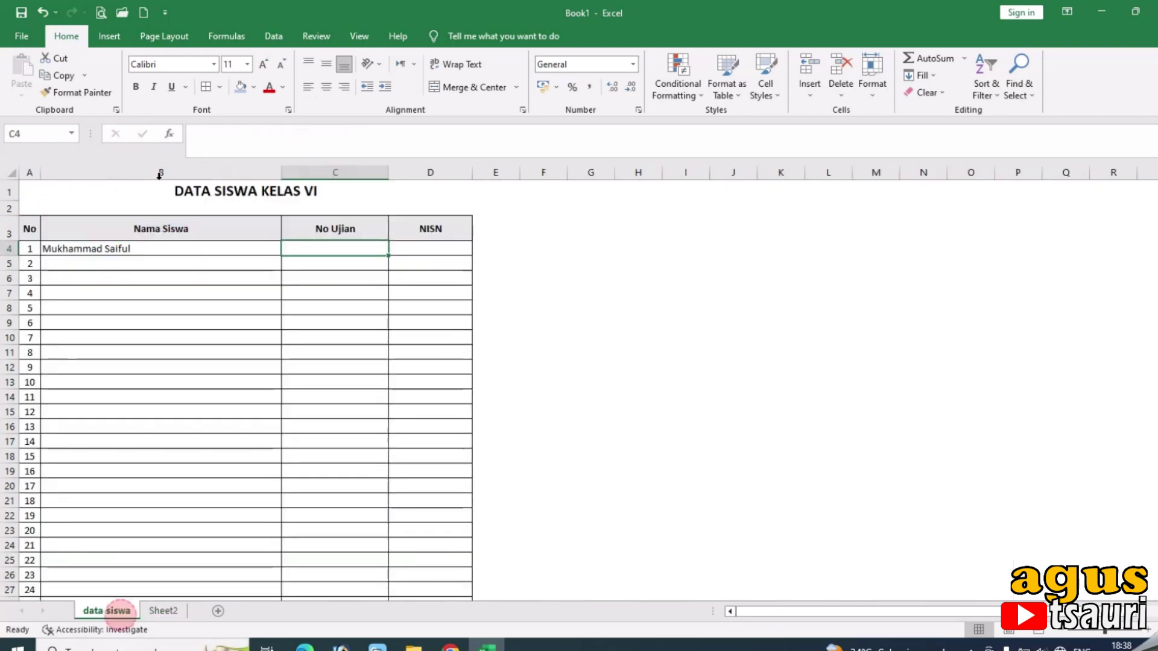
{"action": "left_click", "coordinate": [141, 248]}
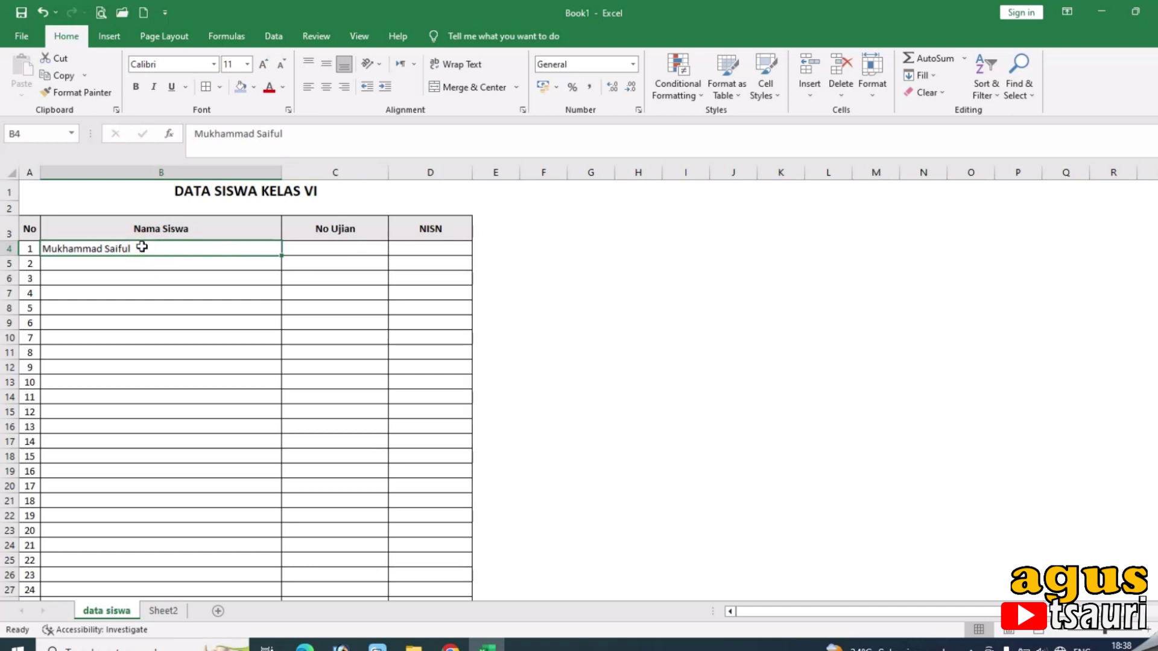
{"action": "key", "text": "Delete"}
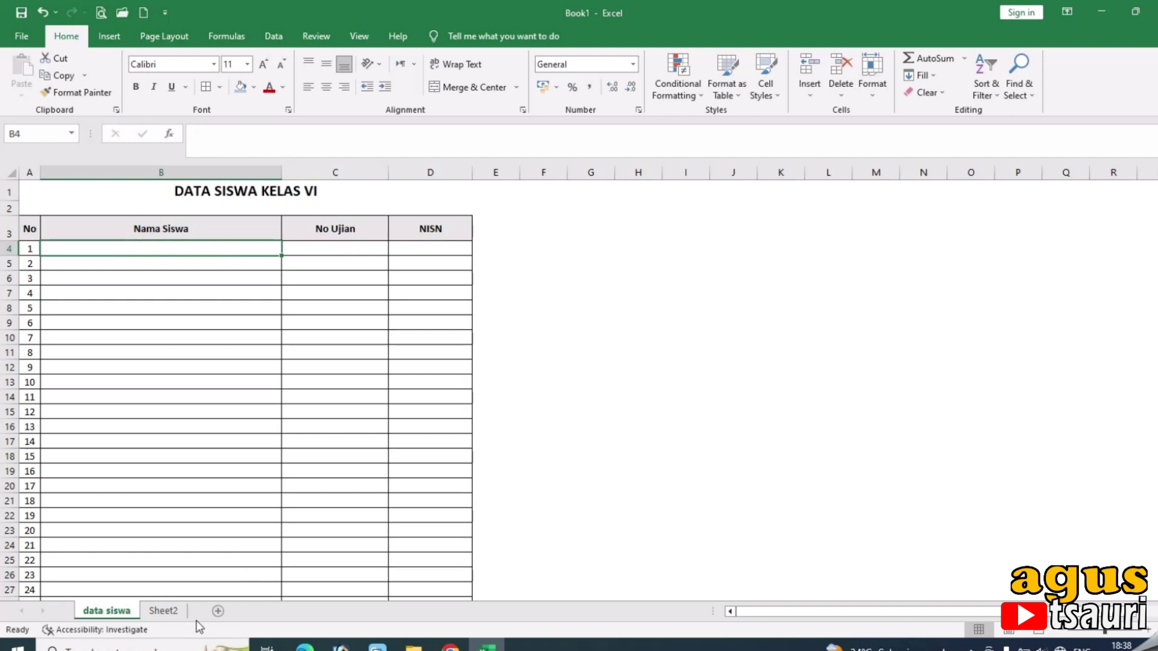
{"action": "left_click", "coordinate": [163, 611]}
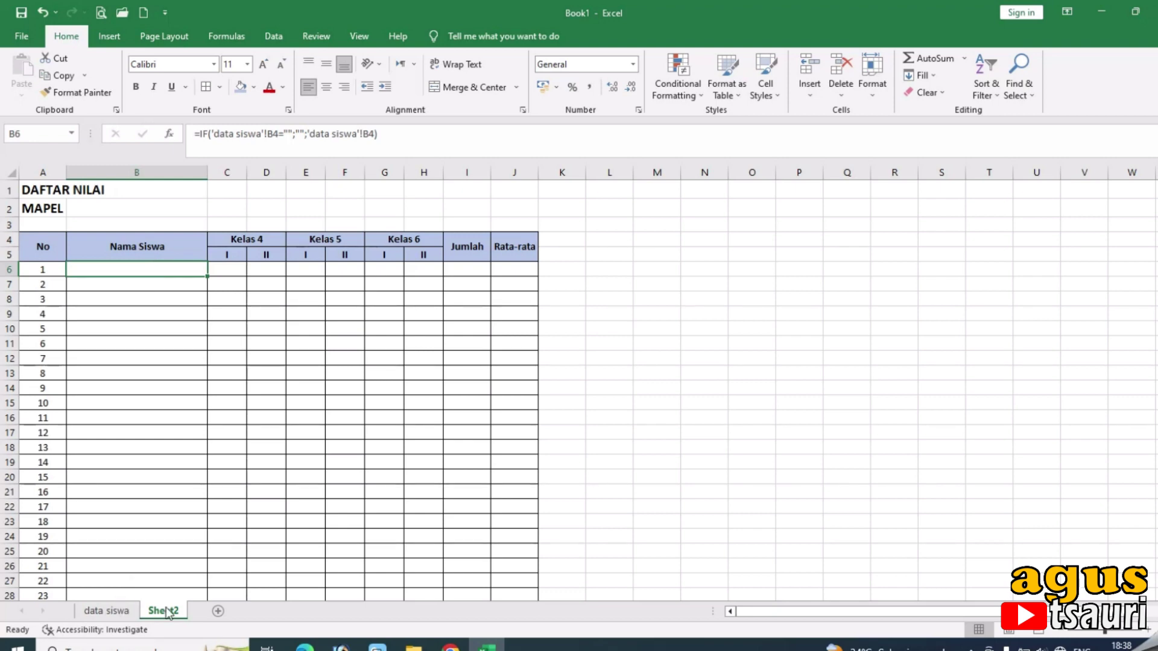
Paste the MAPEL label's bold style into B2 and enter AL QUR'AN HADITS there.
{"action": "left_click", "coordinate": [132, 210]}
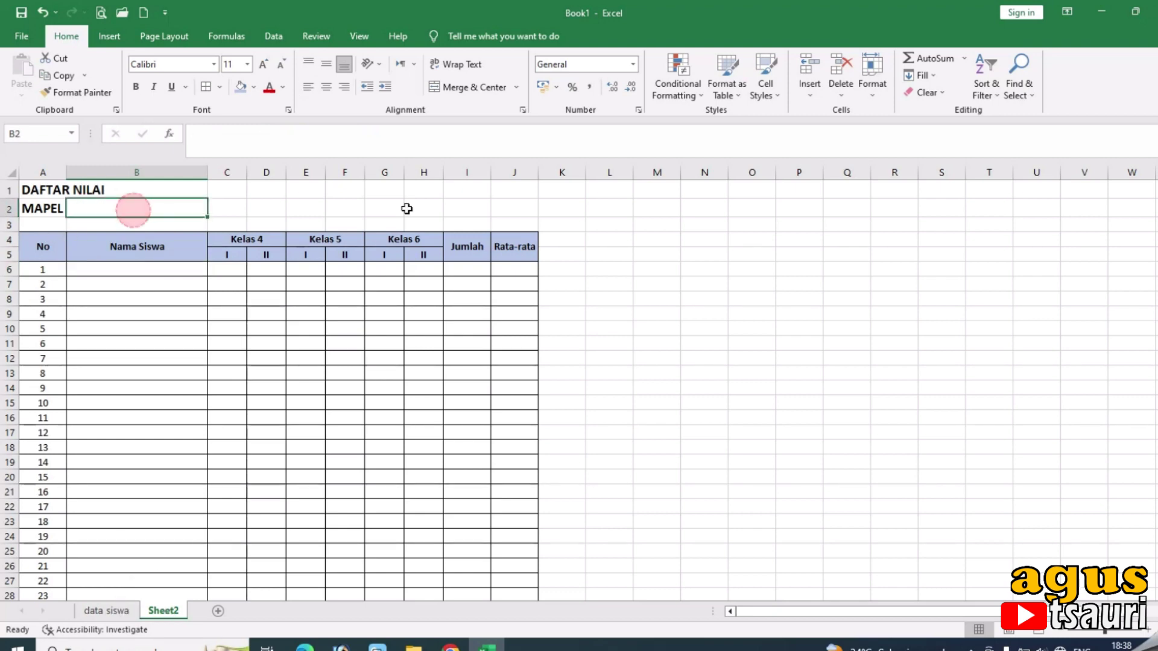
{"action": "type", "text": "Qurdit"}
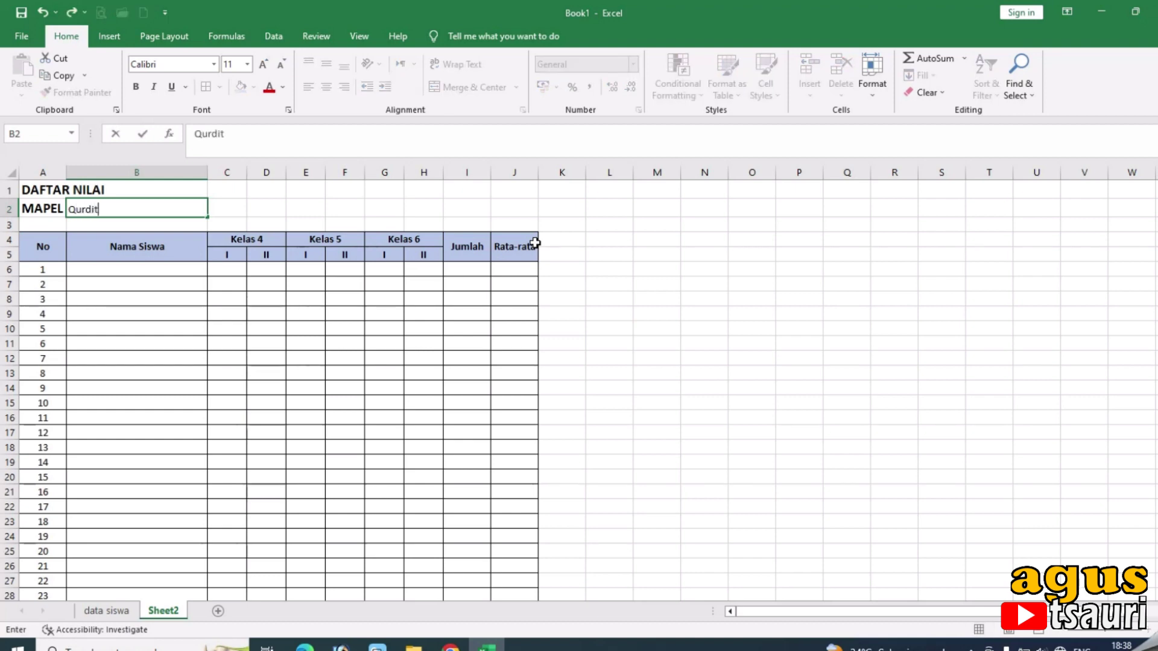
{"action": "key", "text": "Return"}
{"action": "key", "text": "Up"}
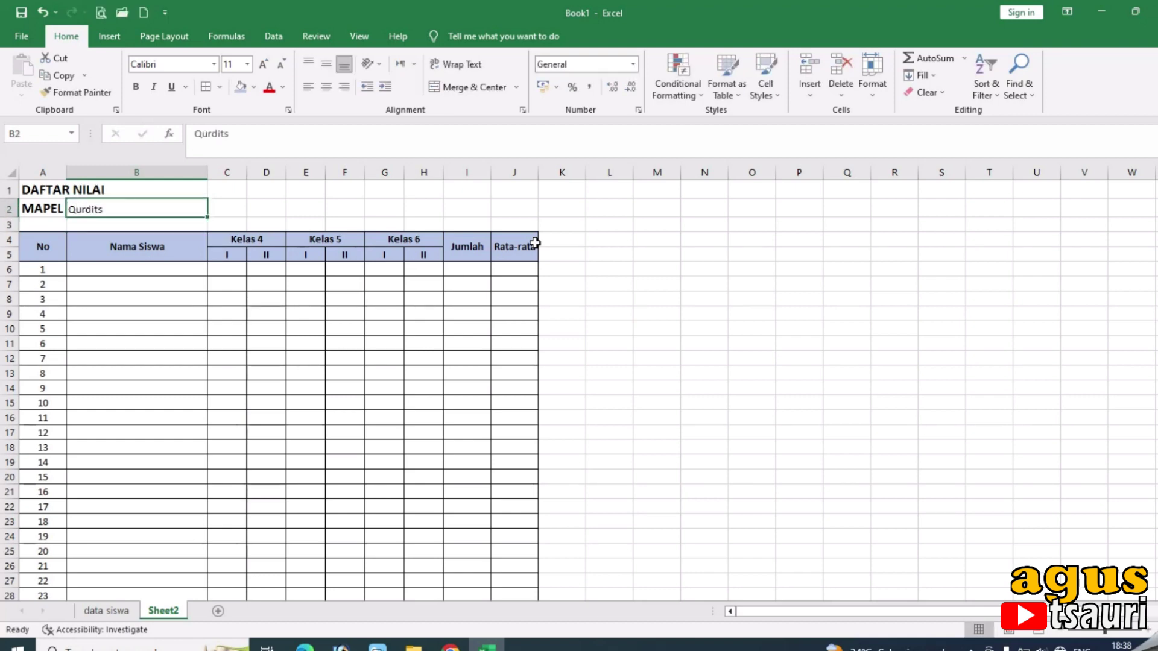
{"action": "key", "text": "Left"}
{"action": "key", "text": "ctrl+c"}
{"action": "key", "text": "Right"}
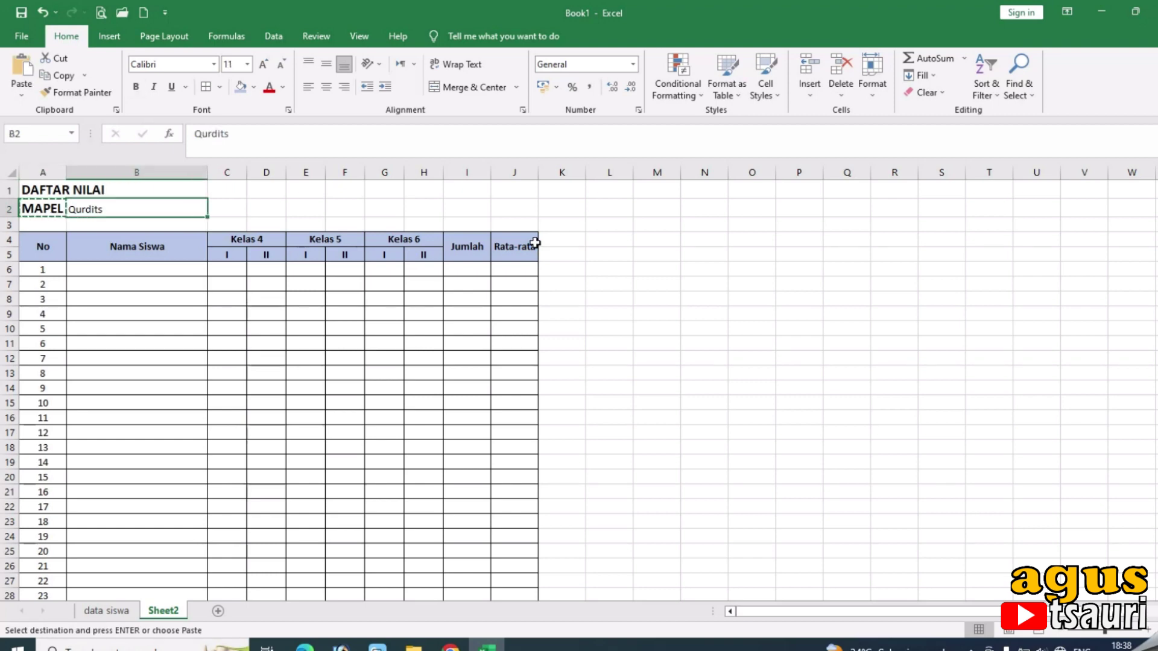
{"action": "key", "text": "ctrl+v"}
{"action": "type", "text": "AL"}
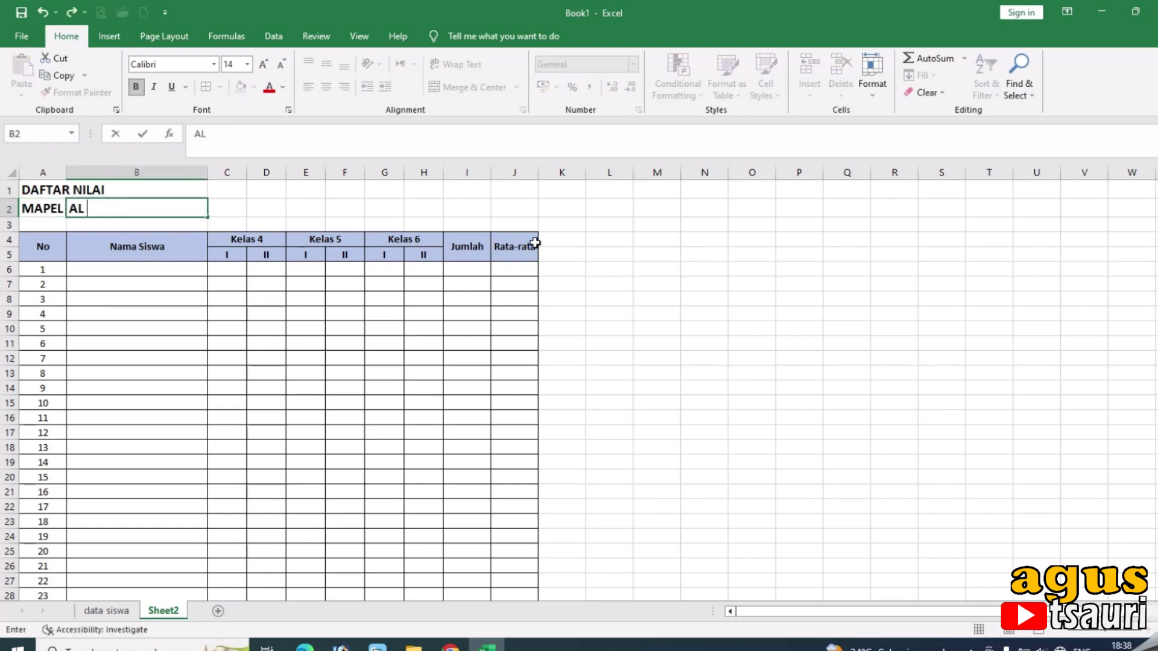
{"action": "type", "text": " QUR'AN HADITS"}
{"action": "key", "text": "Return"}
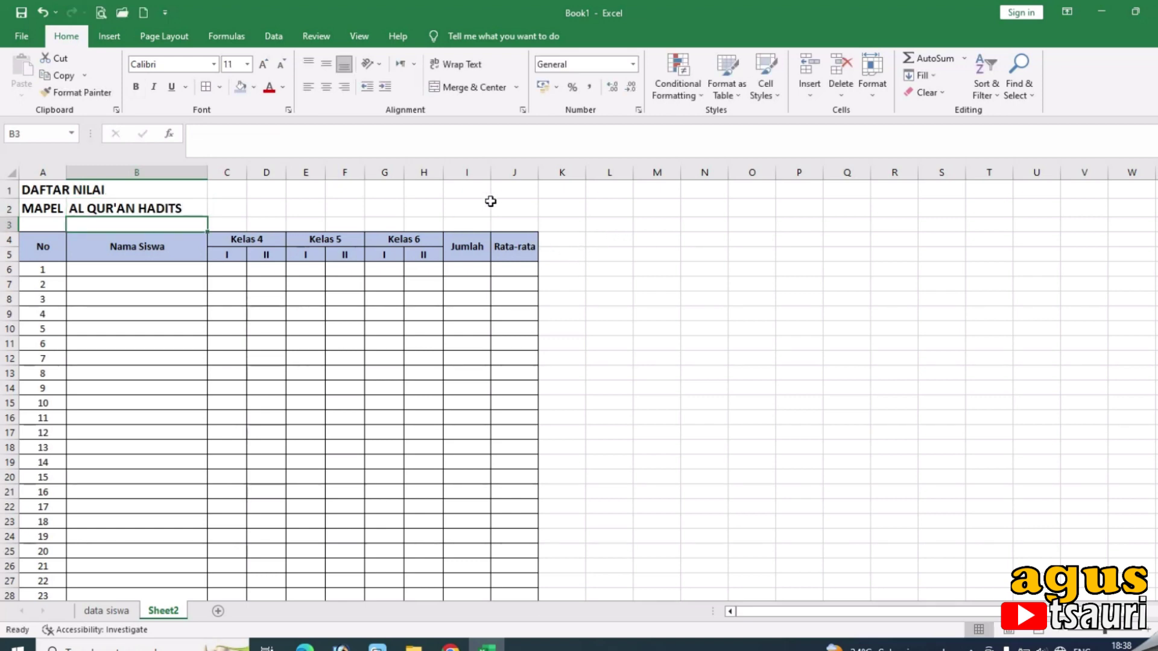
{"action": "left_click", "coordinate": [423, 205]}
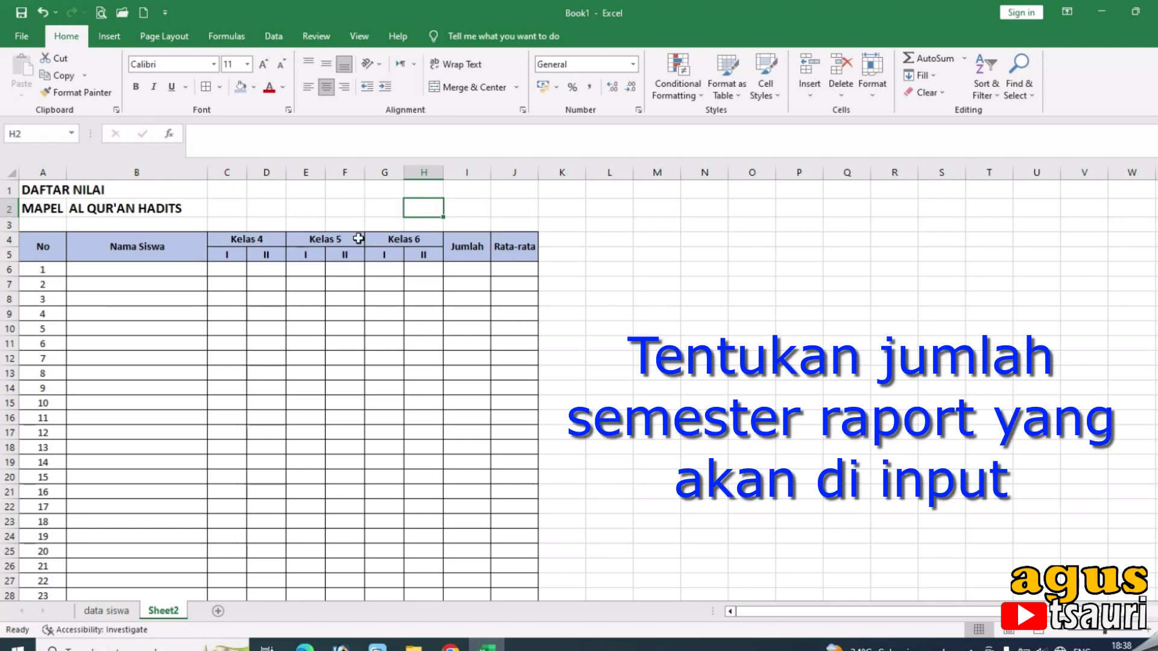
Enter SMTR in H2 and 5 in I2, both bold at 14 pt.
{"action": "type", "text": "sM"}
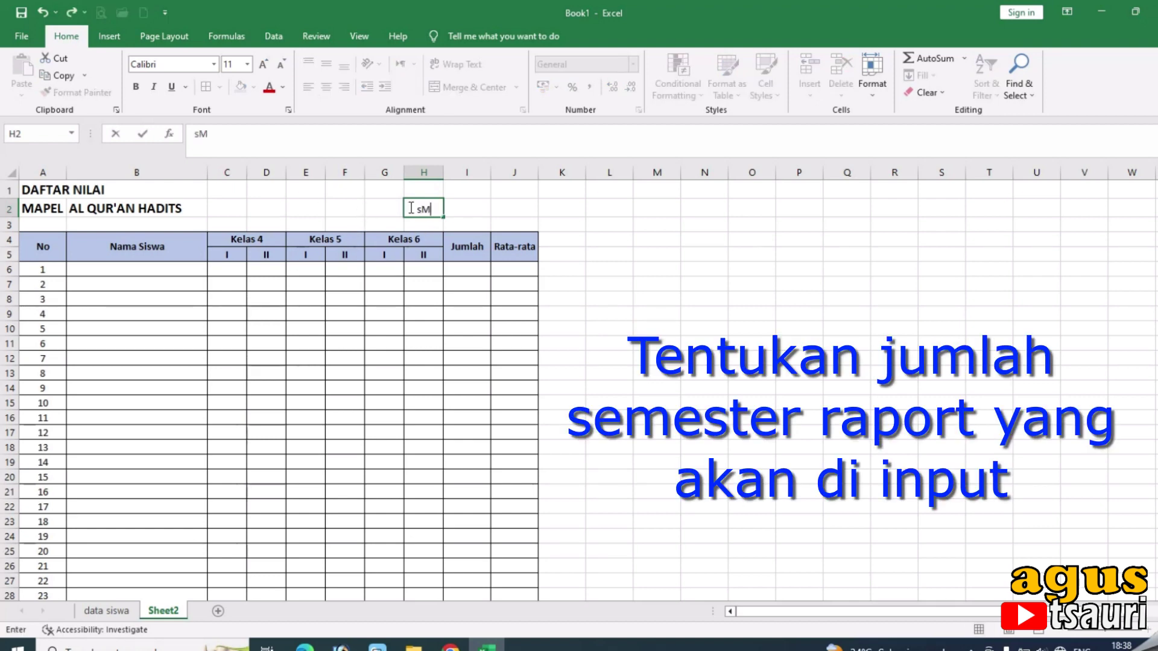
{"action": "type", "text": "=tr"}
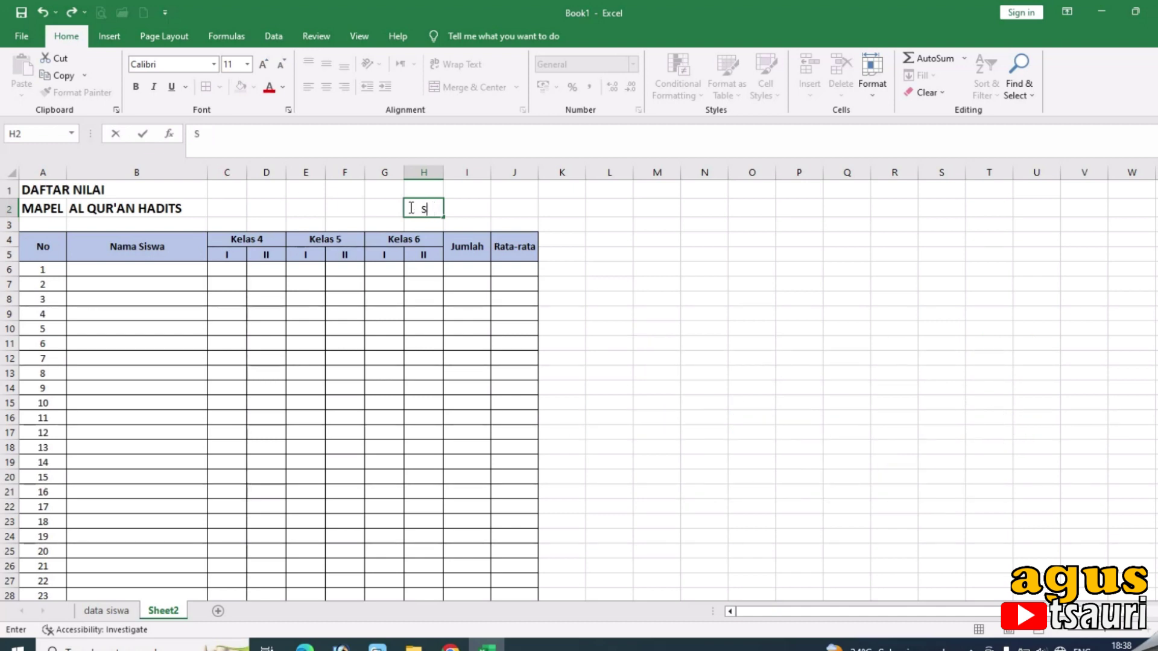
{"action": "type", "text": "R"}
{"action": "key", "text": "Tab"}
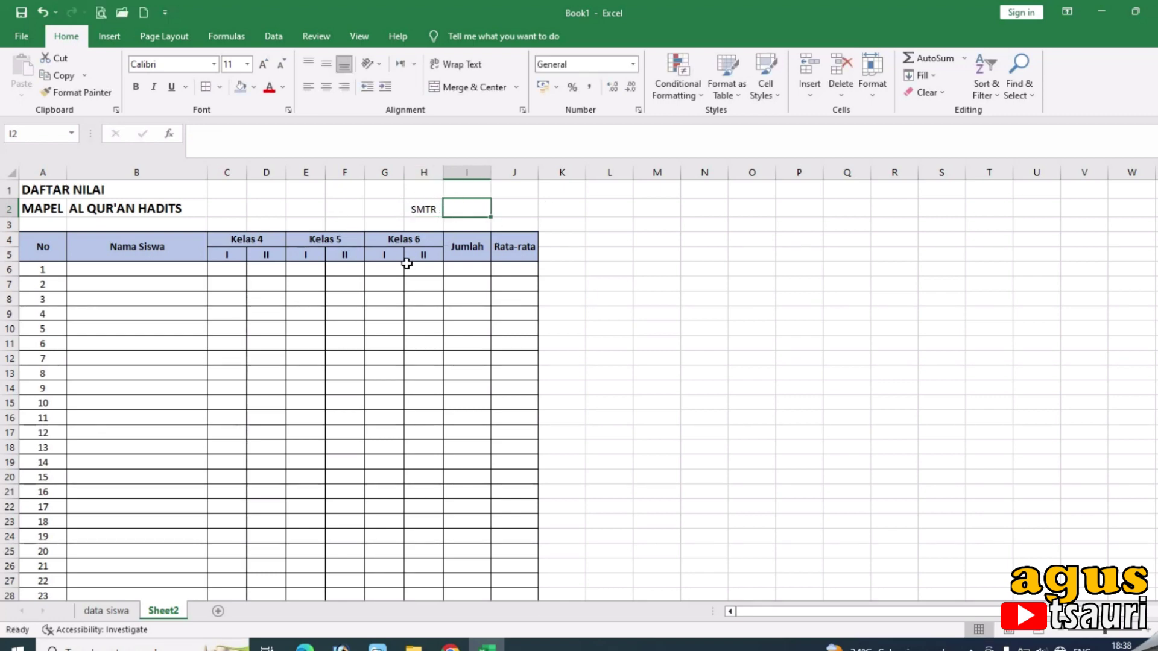
{"action": "type", "text": "5"}
{"action": "left_click", "coordinate": [637, 254]}
{"action": "left_click_drag", "start_coordinate": [433, 204], "coordinate": [477, 208]}
{"action": "left_click", "coordinate": [258, 64]}
{"action": "left_click", "coordinate": [258, 64]}
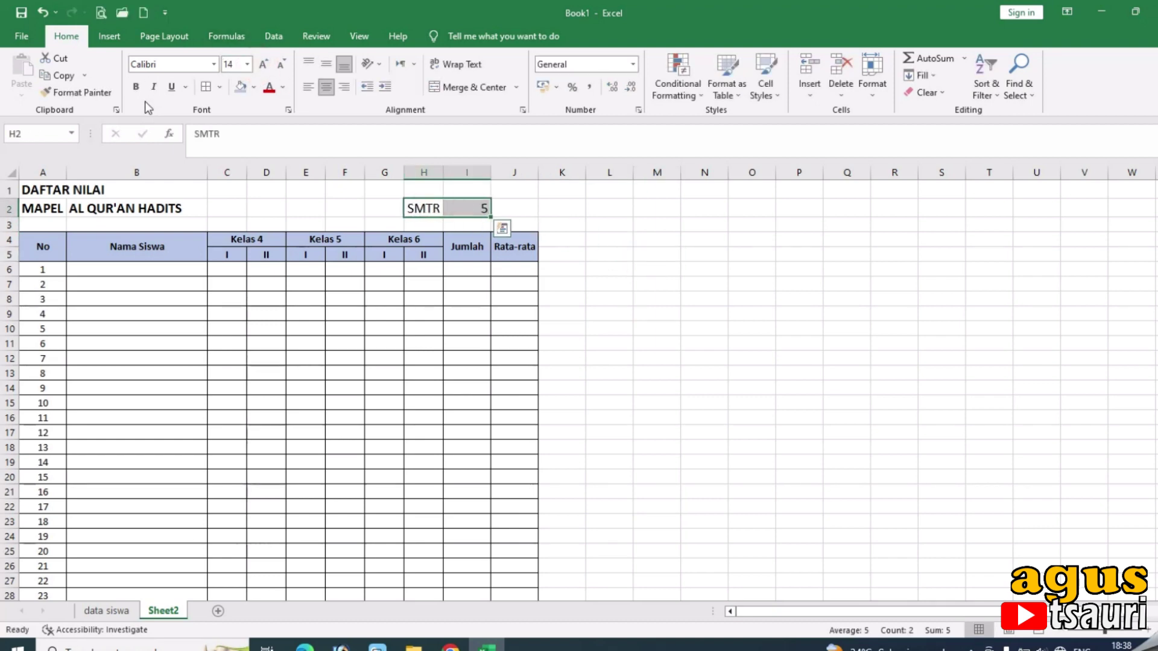
{"action": "left_click", "coordinate": [136, 86]}
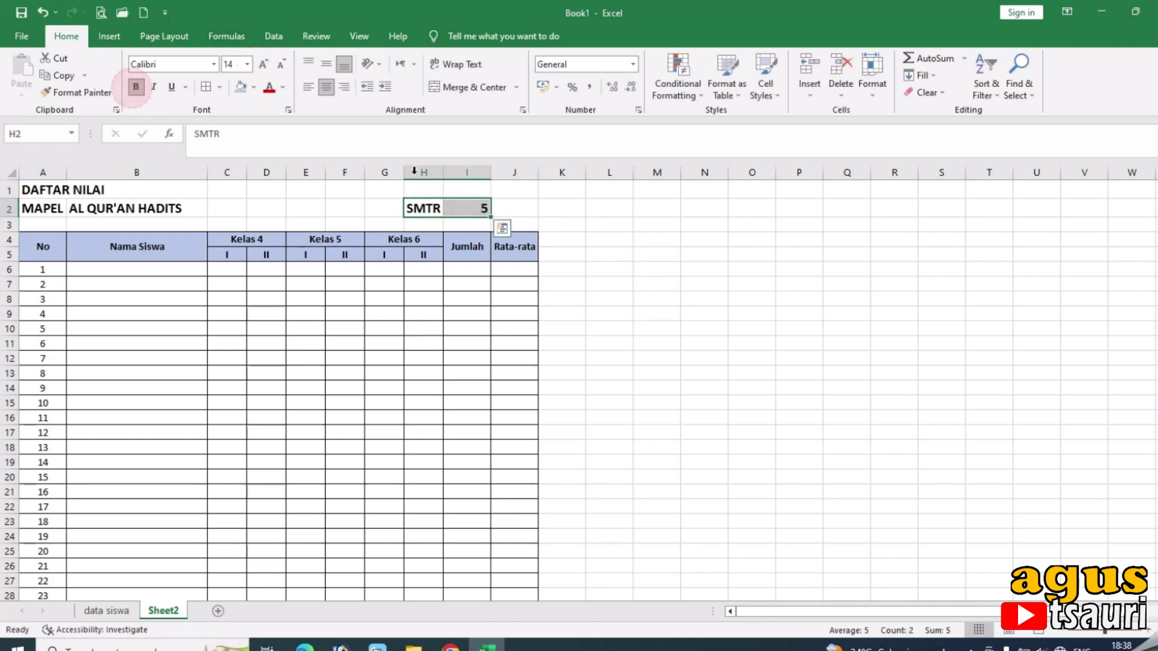
Fill I2 yellow and give it all borders.
{"action": "left_click", "coordinate": [634, 229]}
{"action": "left_click", "coordinate": [465, 208]}
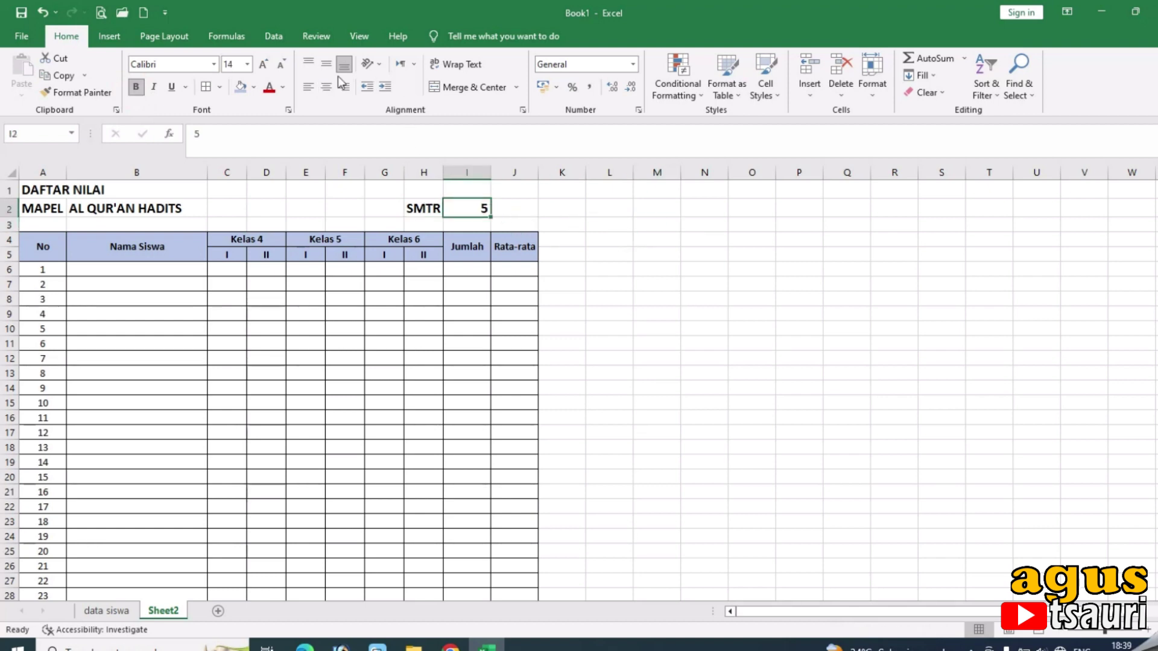
{"action": "left_click", "coordinate": [254, 87]}
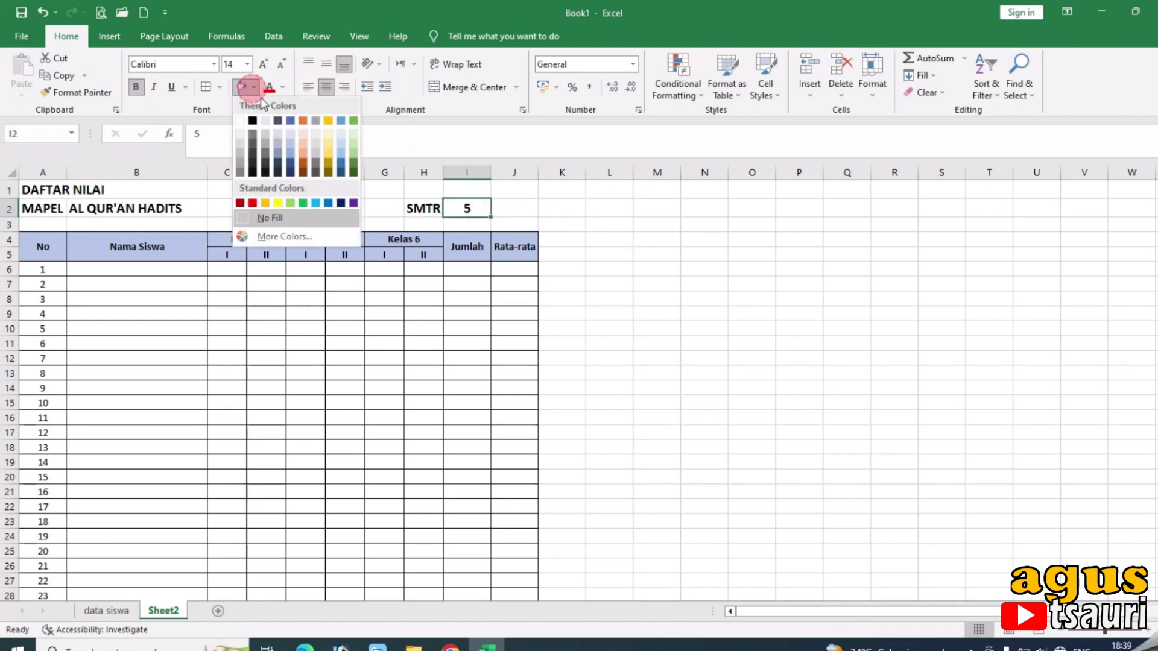
{"action": "left_click", "coordinate": [277, 203]}
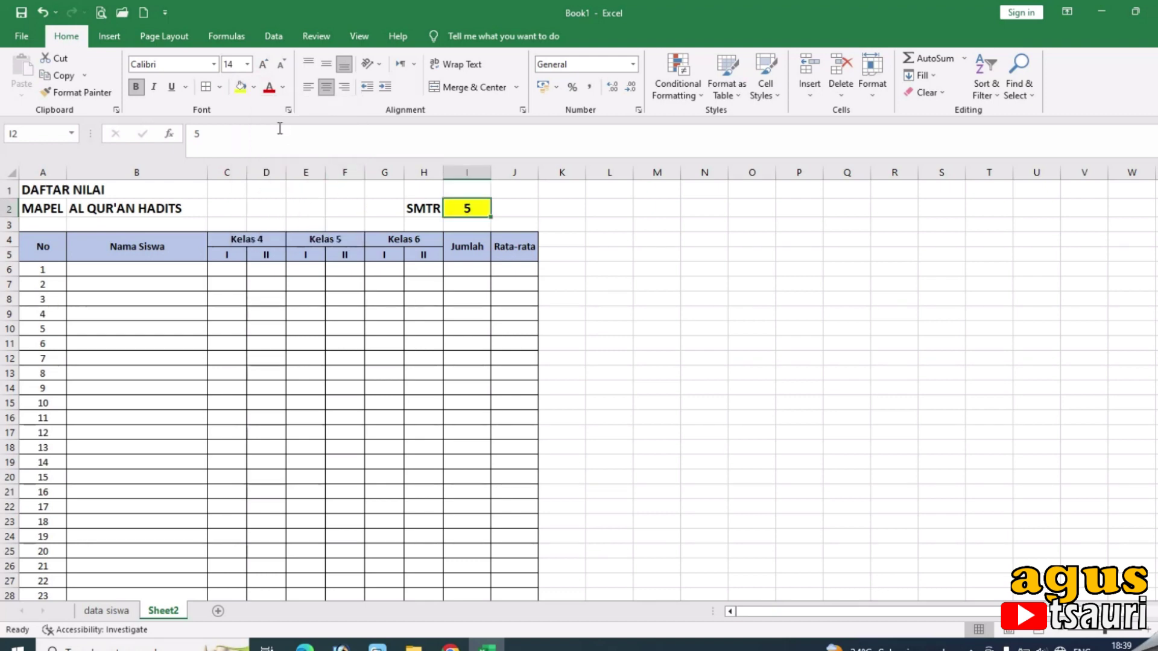
{"action": "left_click", "coordinate": [206, 87]}
{"action": "left_click", "coordinate": [704, 254]}
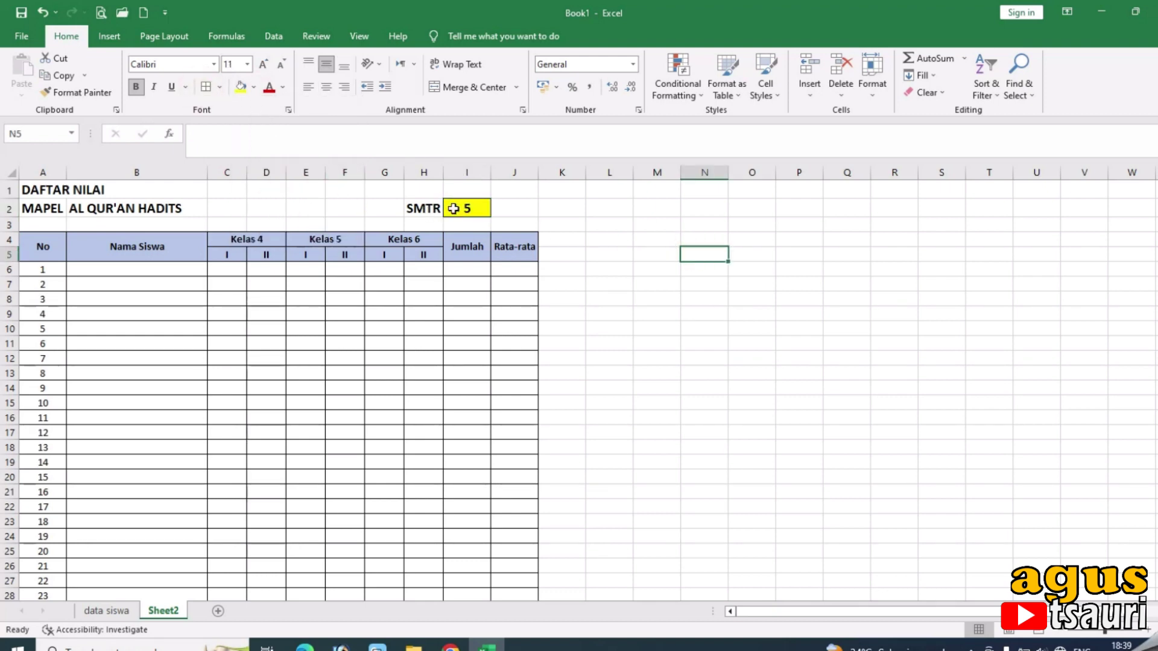
{"action": "left_click", "coordinate": [477, 210]}
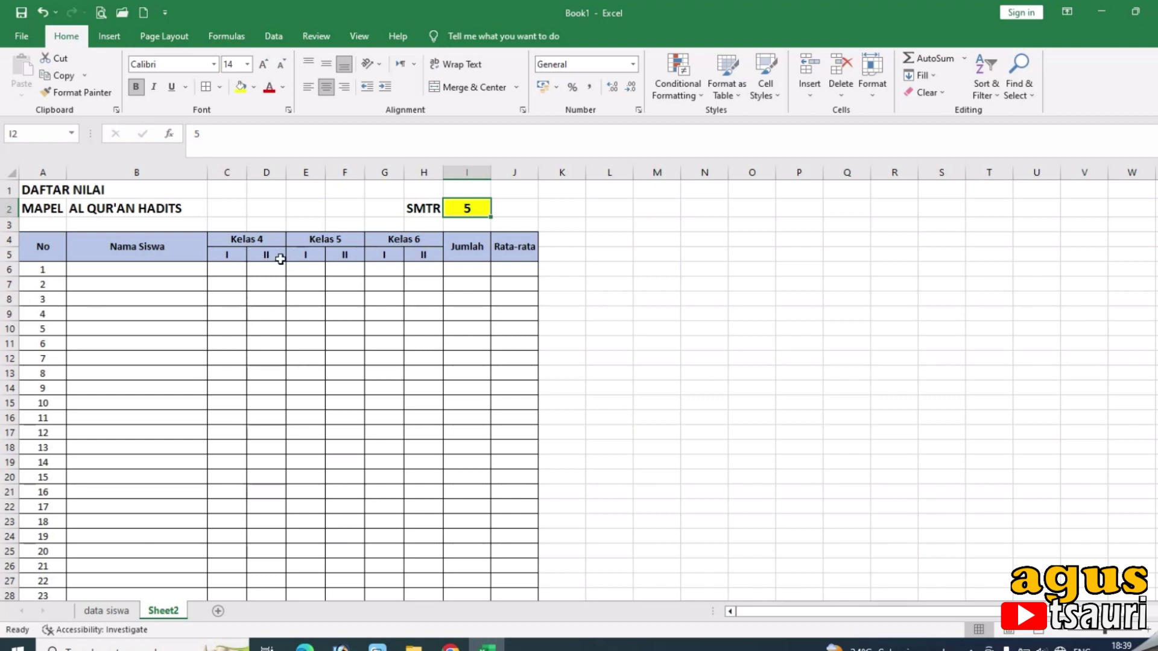
Turn off Sheet2's gridlines from the View tab so only the table borders show.
{"action": "left_click_drag", "start_coordinate": [240, 258], "coordinate": [429, 255]}
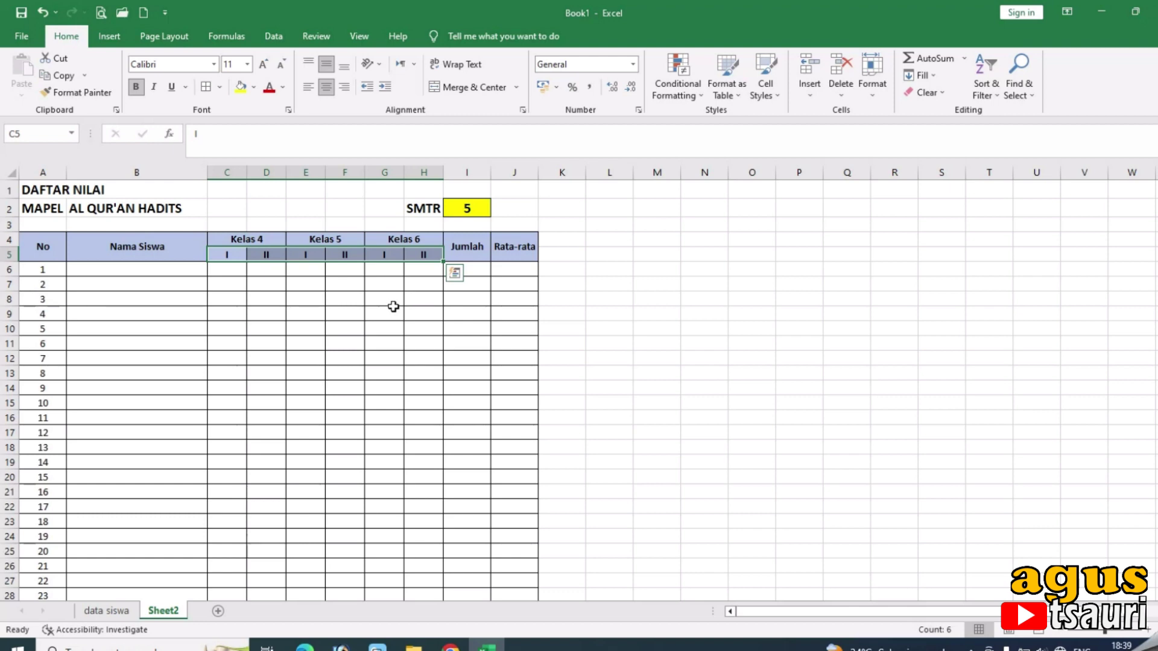
{"action": "left_click", "coordinate": [351, 37]}
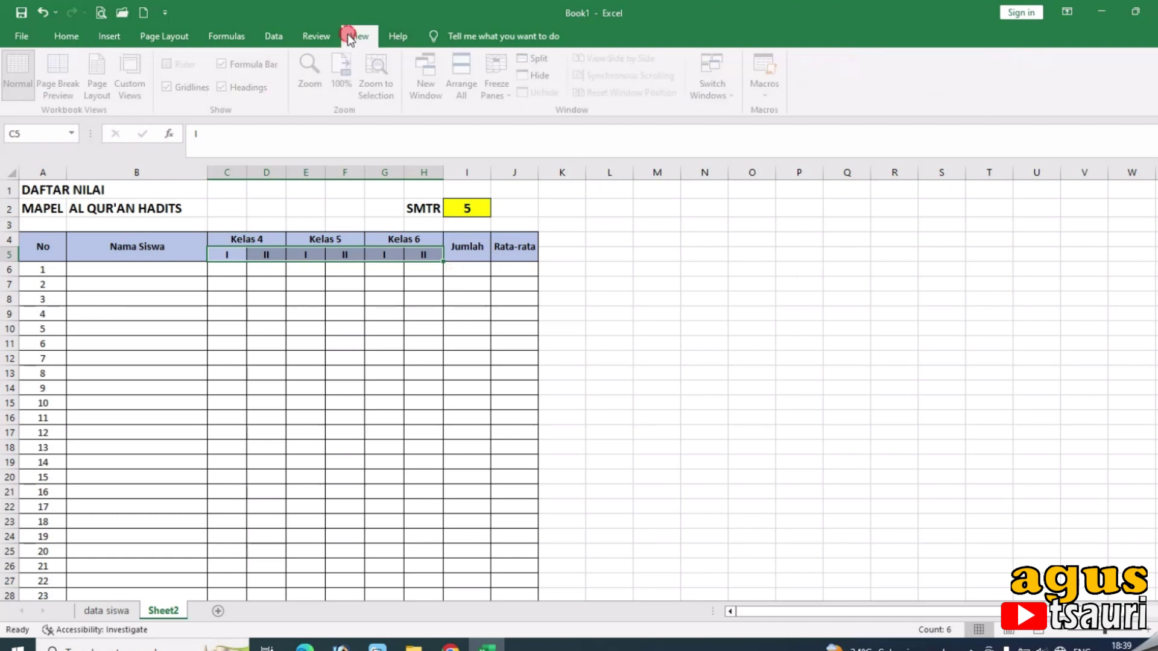
{"action": "left_click", "coordinate": [171, 87]}
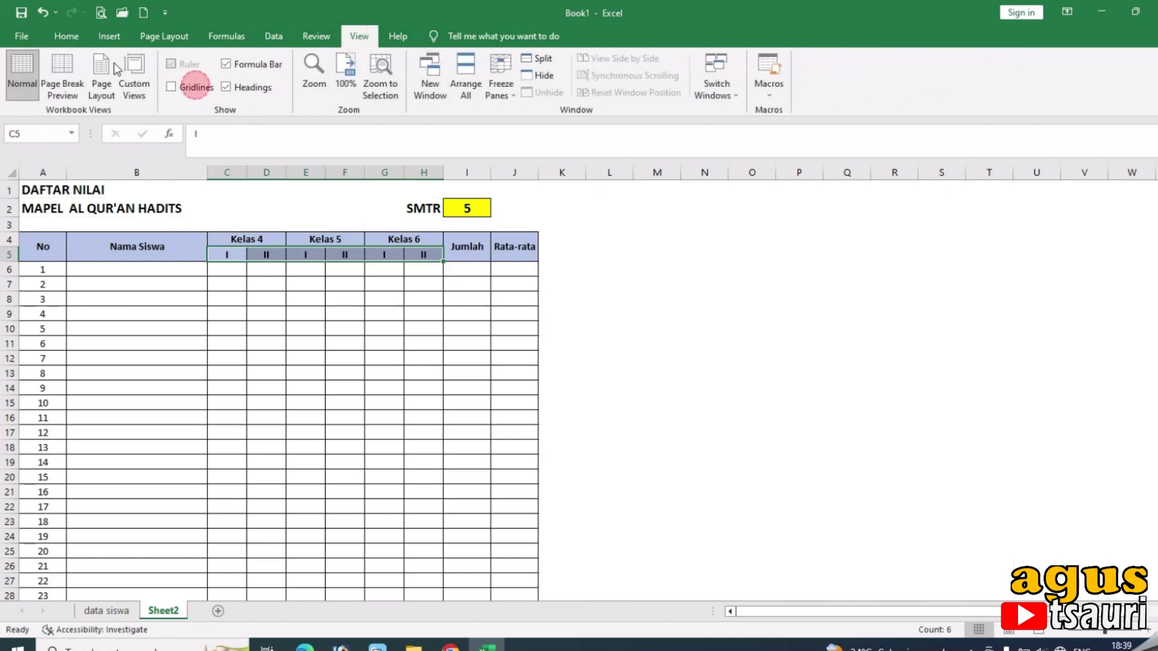
{"action": "left_click", "coordinate": [66, 36]}
{"action": "left_click", "coordinate": [707, 298]}
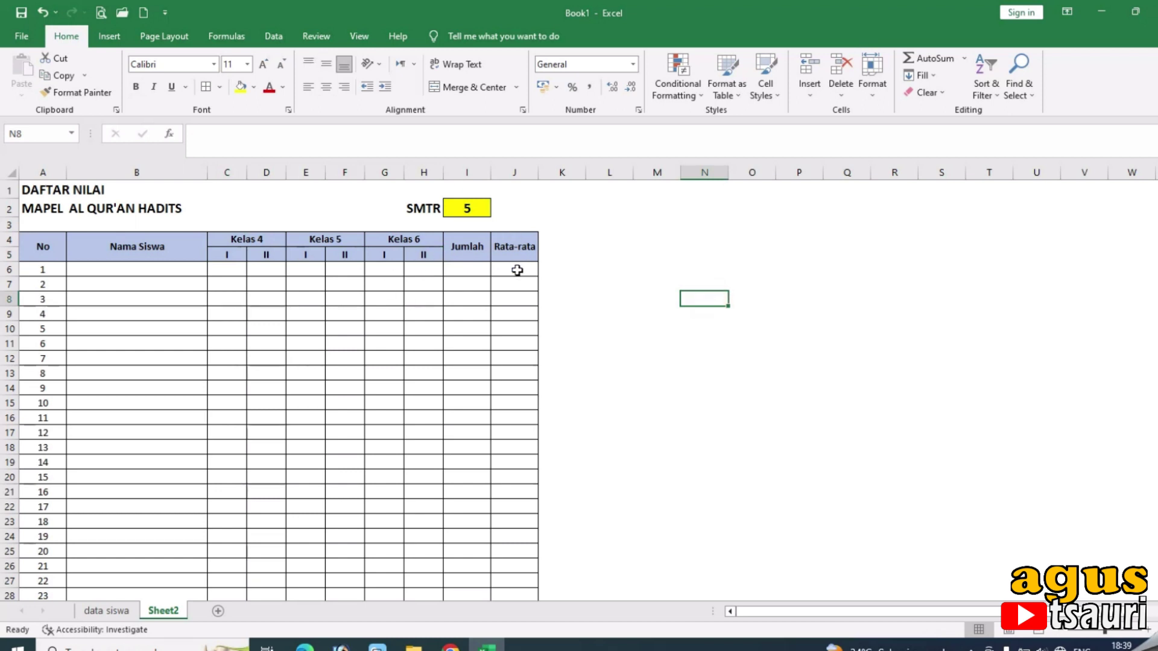
{"action": "left_click", "coordinate": [517, 271]}
{"action": "left_click", "coordinate": [473, 271]}
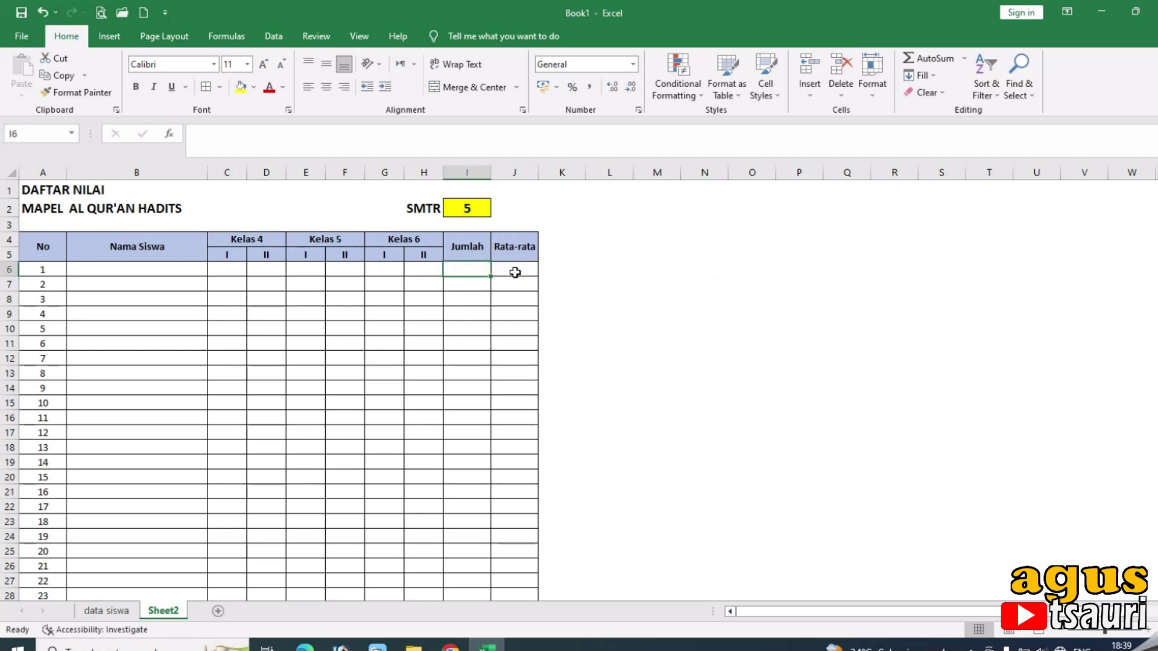
{"action": "left_click", "coordinate": [515, 273]}
{"action": "left_click", "coordinate": [467, 275]}
Enter =SUM(C6:H6) in Jumlah cell I6 and centre the result.
{"action": "type", "text": "=SUM"}
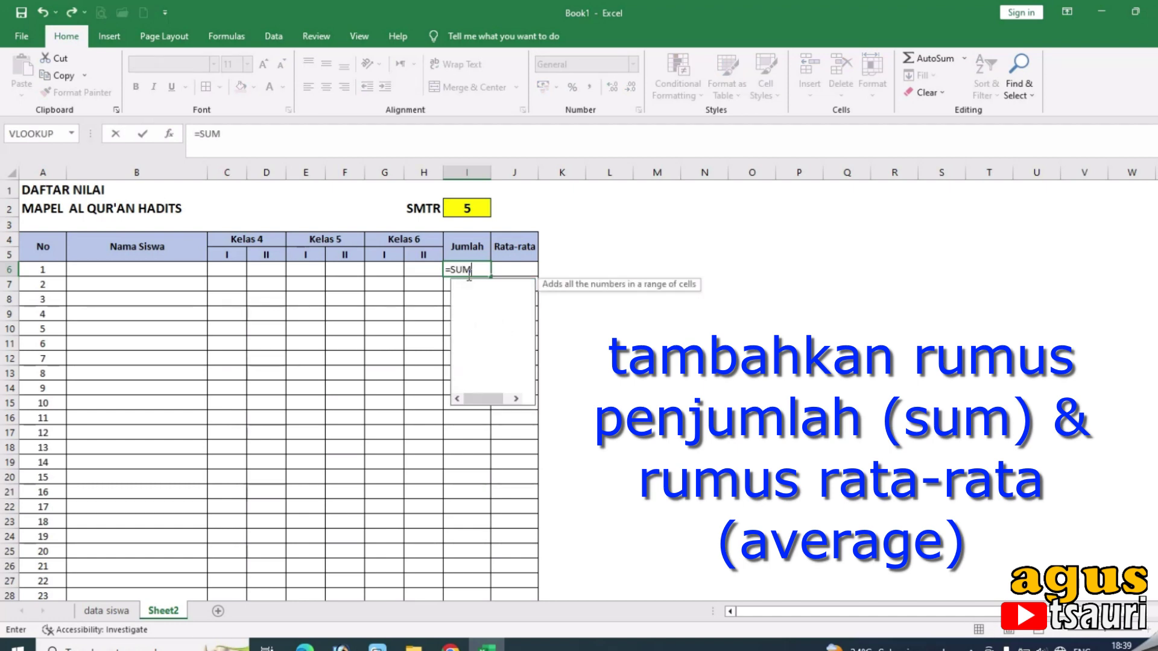
{"action": "type", "text": "("}
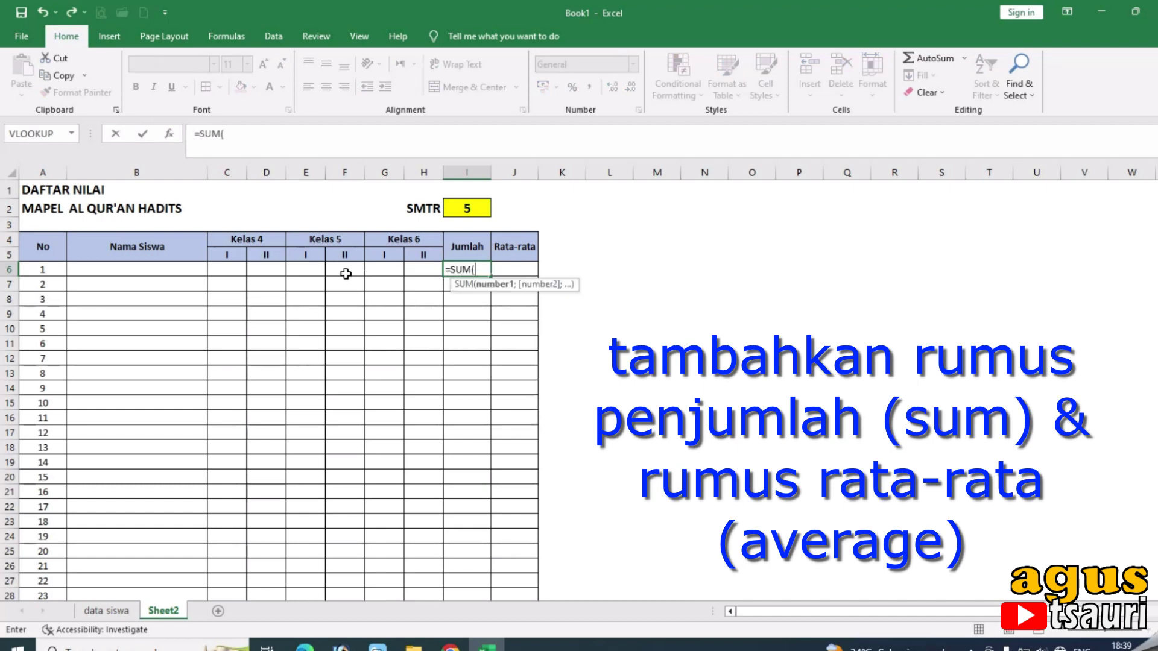
{"action": "left_click_drag", "start_coordinate": [233, 269], "coordinate": [420, 270]}
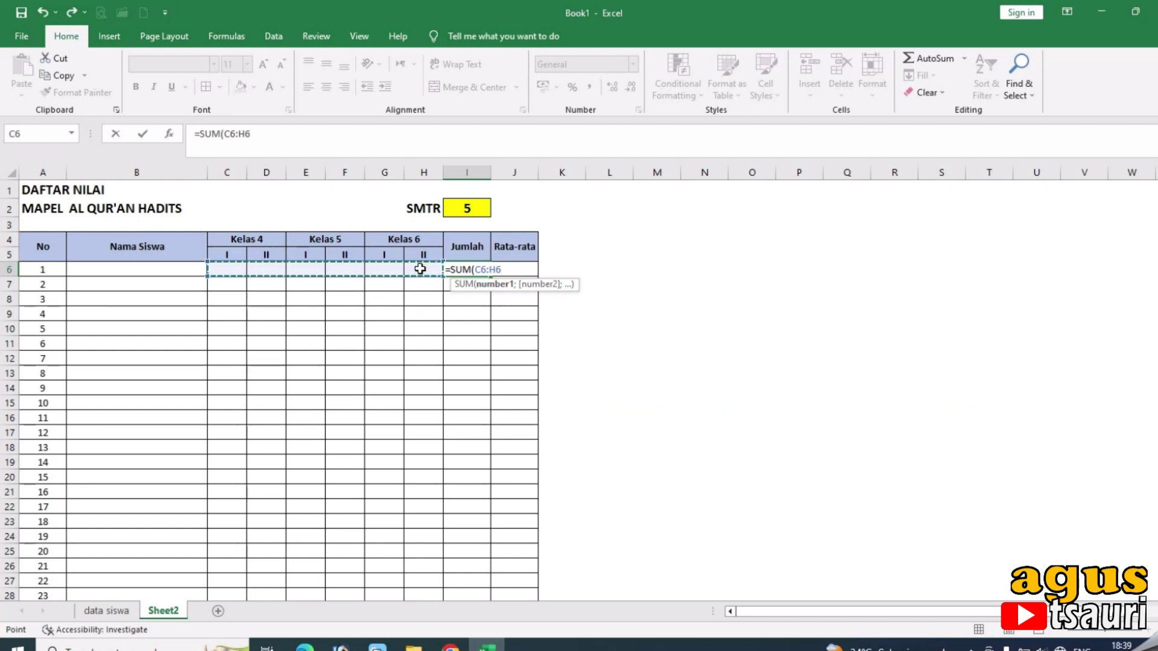
{"action": "key", "text": "Return"}
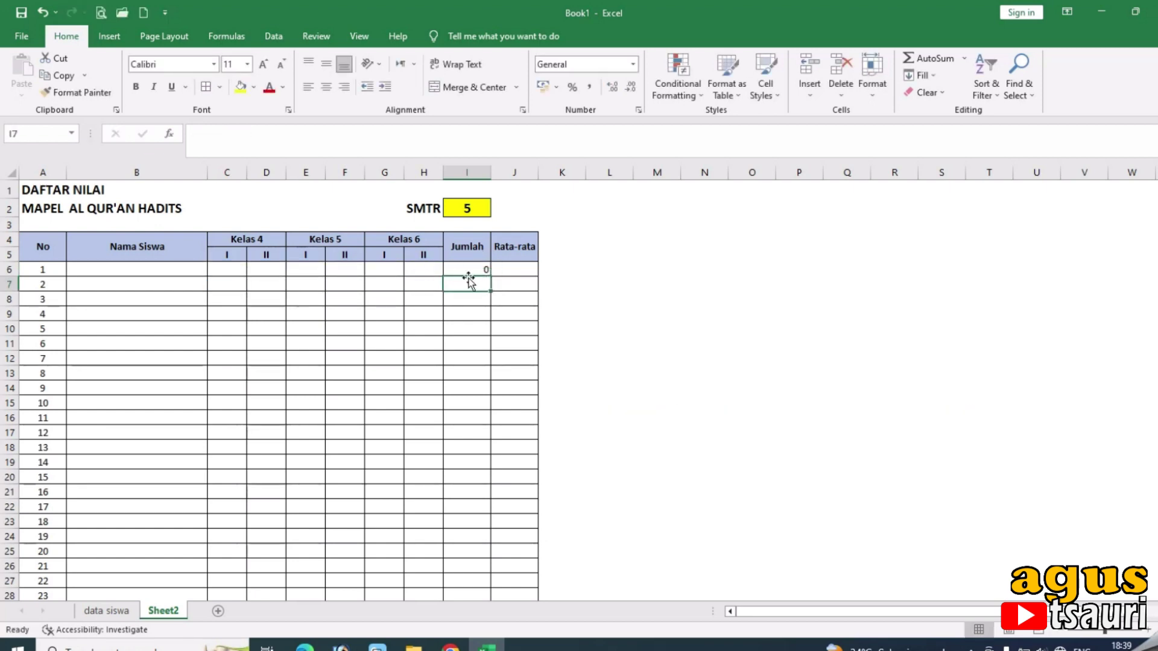
{"action": "left_click", "coordinate": [471, 270]}
{"action": "left_click", "coordinate": [331, 87]}
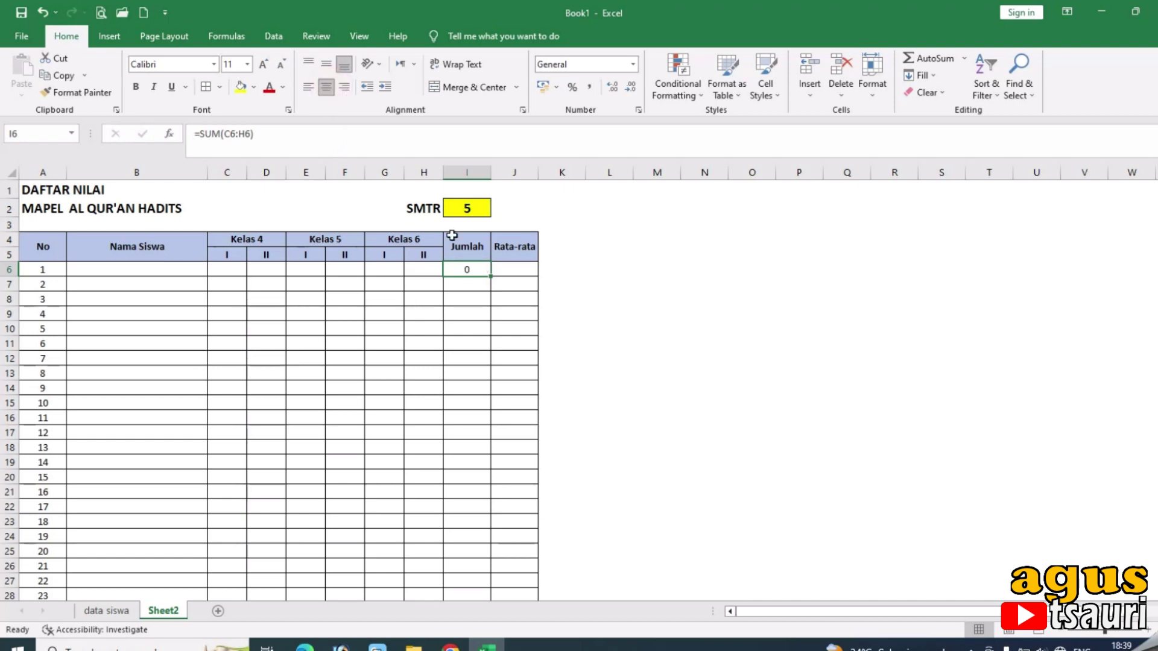
{"action": "left_click", "coordinate": [519, 268]}
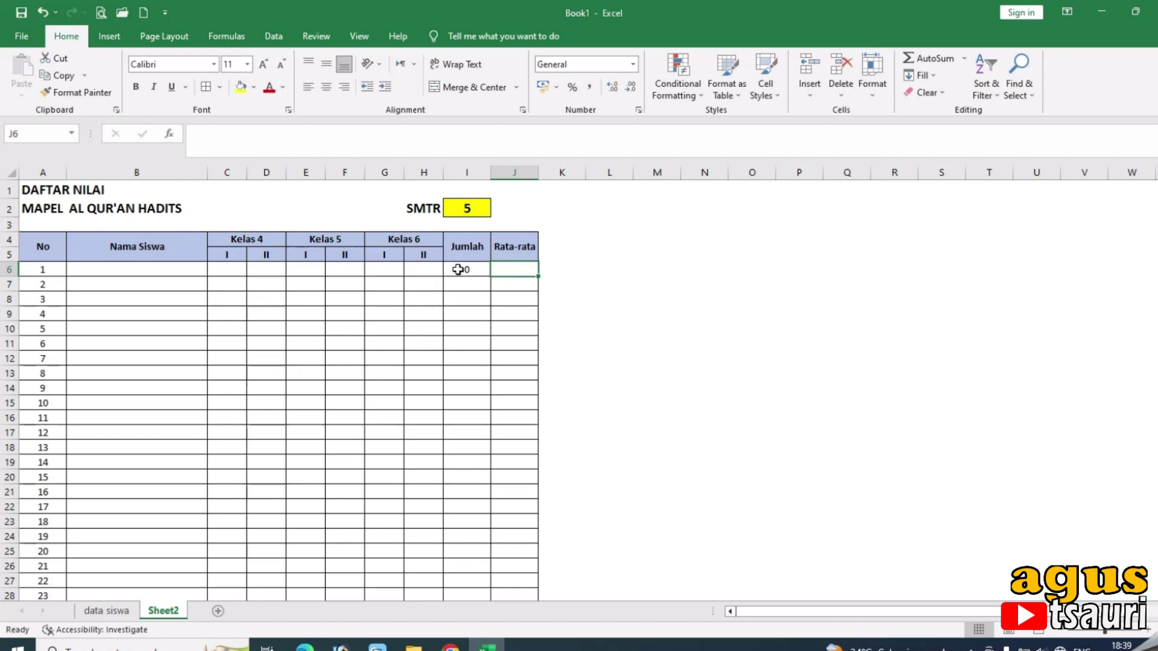
{"action": "left_click", "coordinate": [467, 273]}
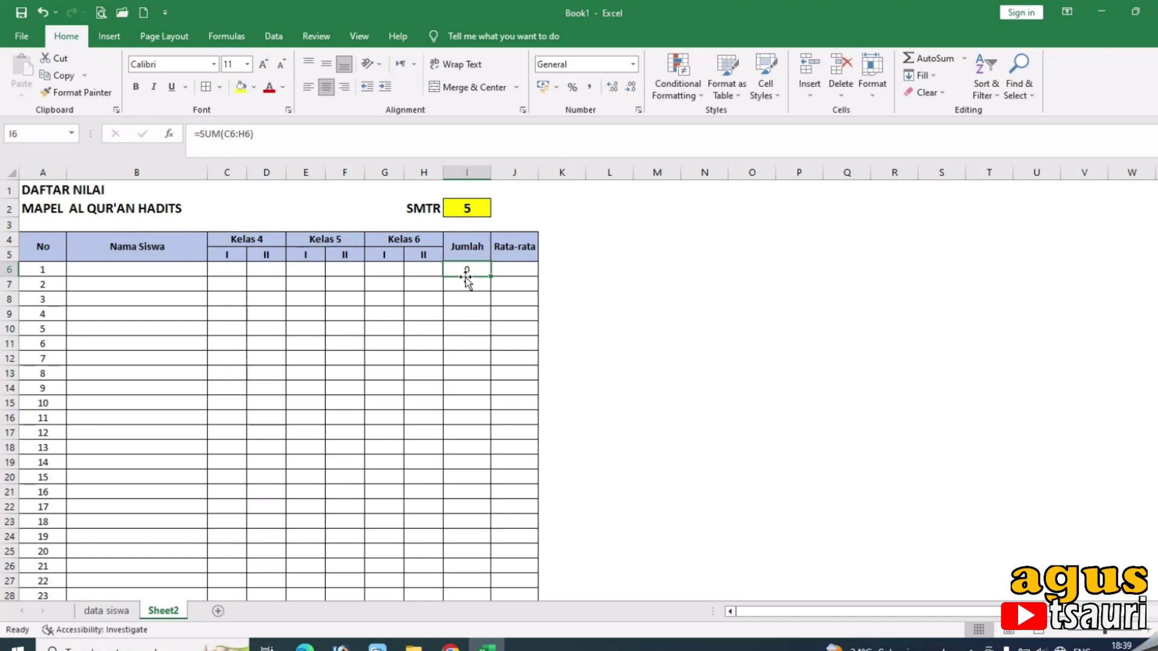
Enter =I6/I2 in Rata-rata cell J6 and centre both I6 and J6.
{"action": "left_click", "coordinate": [518, 270]}
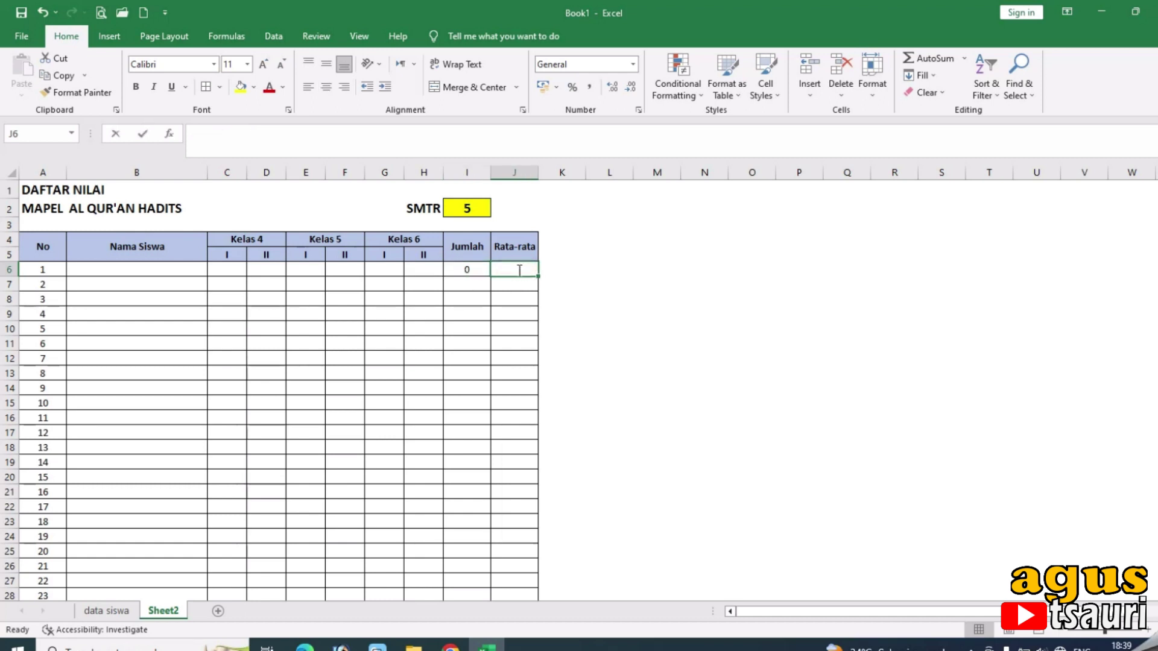
{"action": "type", "text": "="}
{"action": "left_click", "coordinate": [466, 270]}
{"action": "type", "text": "/"}
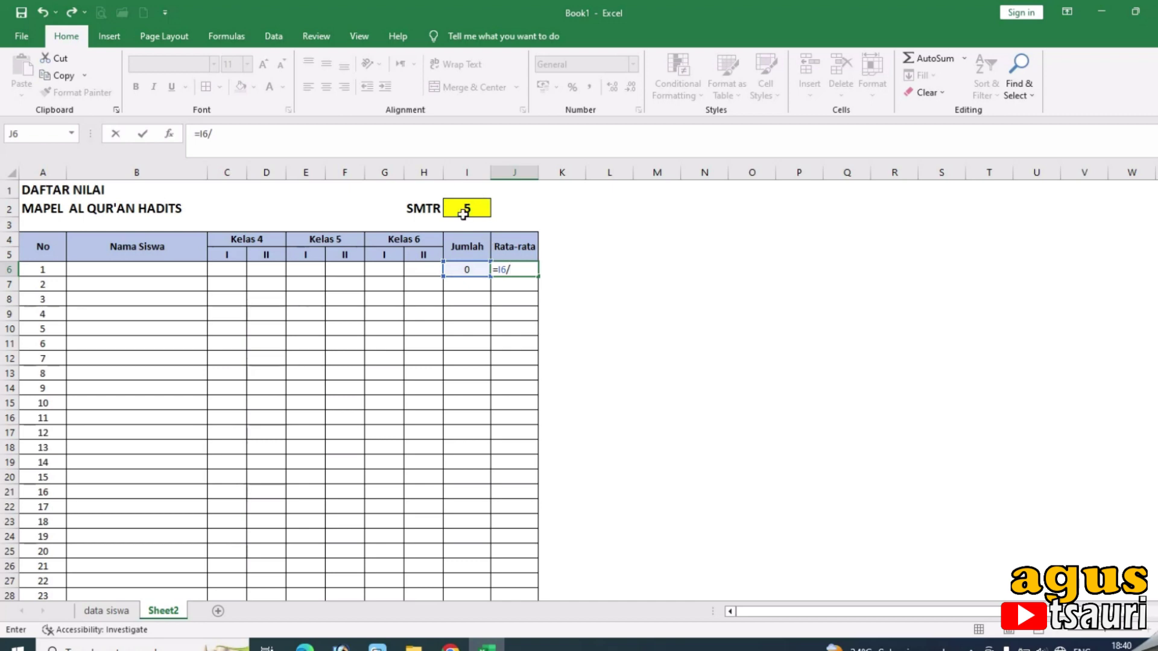
{"action": "left_click", "coordinate": [463, 211]}
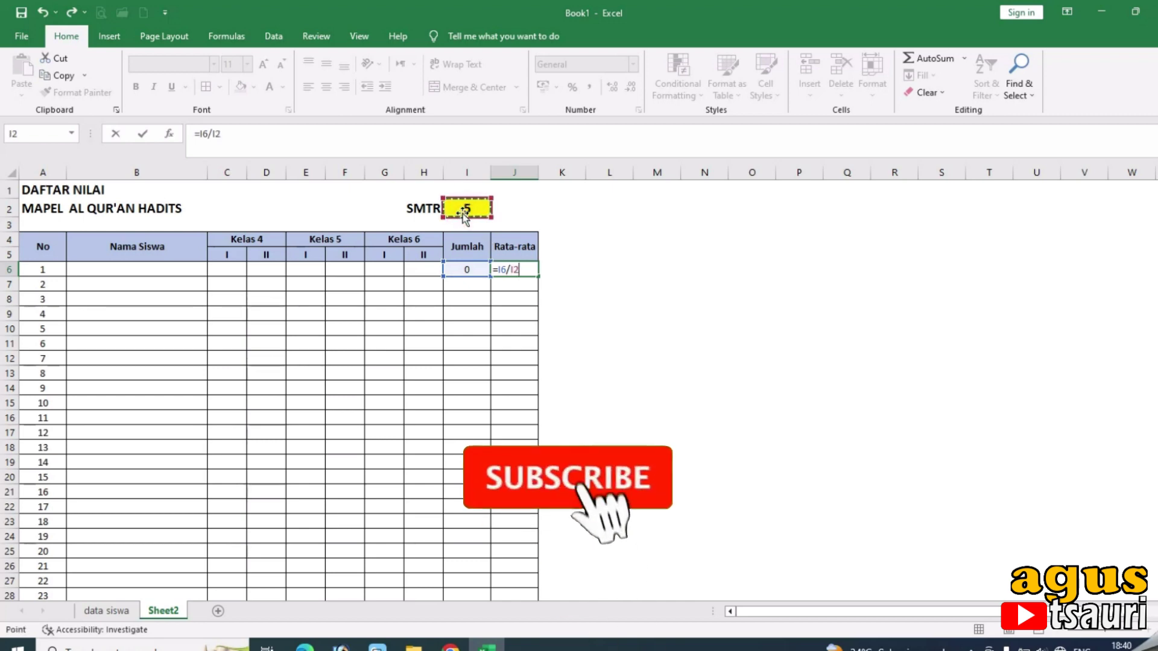
{"action": "key", "text": "Return"}
{"action": "left_click_drag", "start_coordinate": [467, 269], "coordinate": [513, 269]}
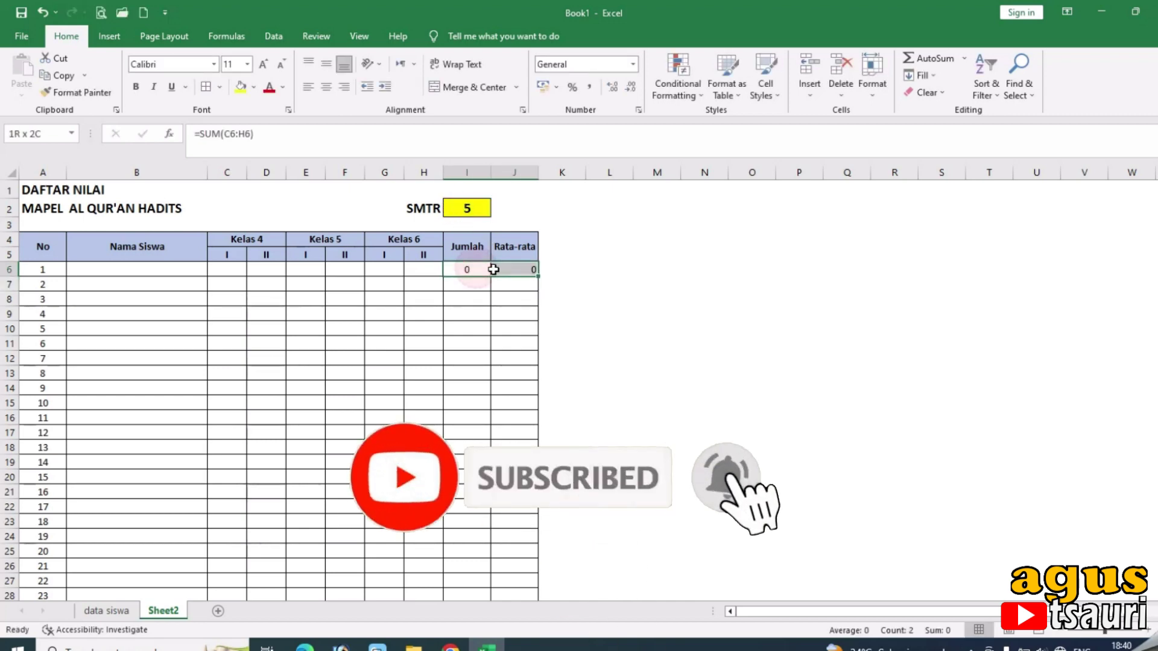
{"action": "left_click", "coordinate": [329, 89]}
{"action": "left_click", "coordinate": [473, 271]}
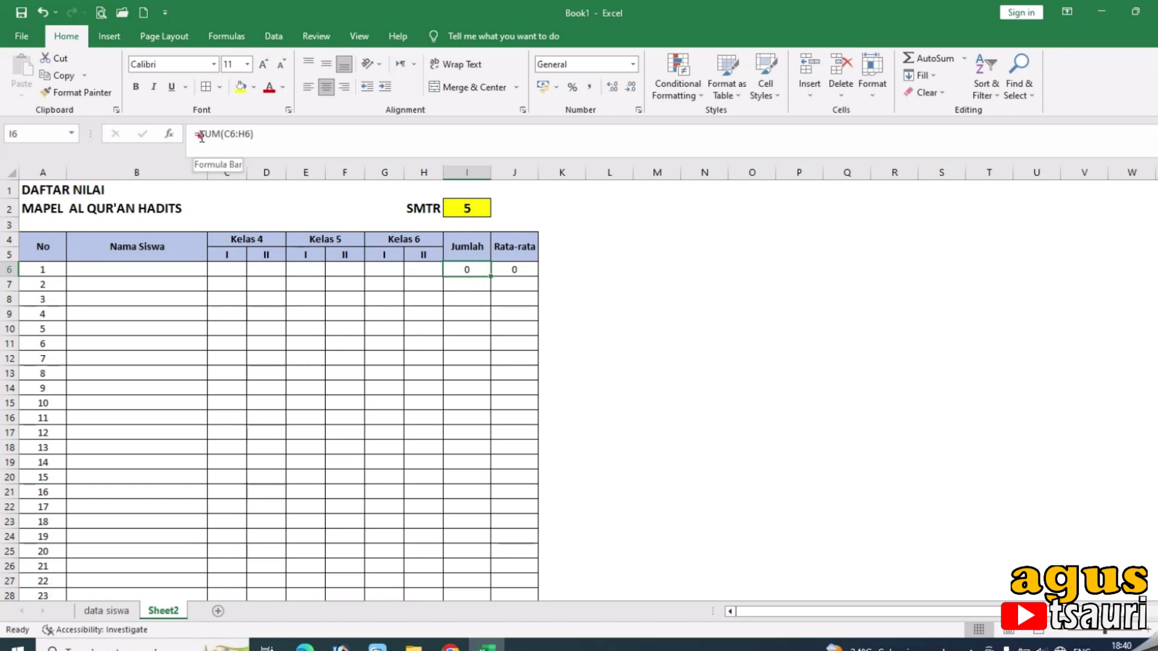
Remove a stray IF from I6 and keep its SUM formula unchanged.
{"action": "left_click", "coordinate": [203, 137]}
{"action": "type", "text": "if"}
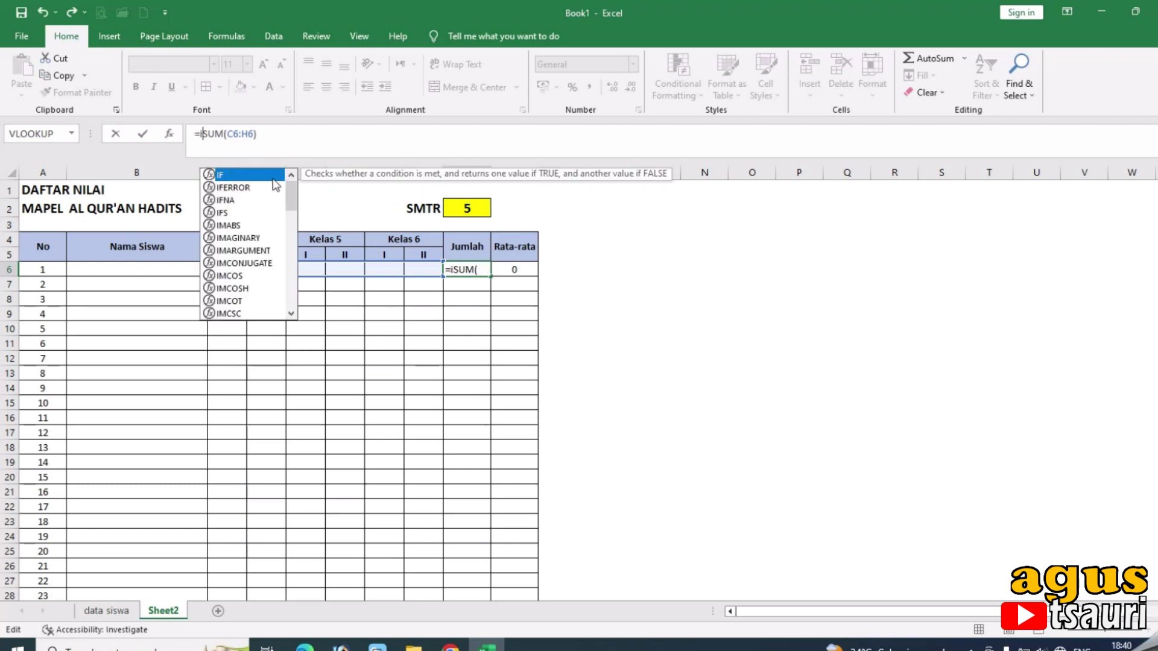
{"action": "type", "text": "("}
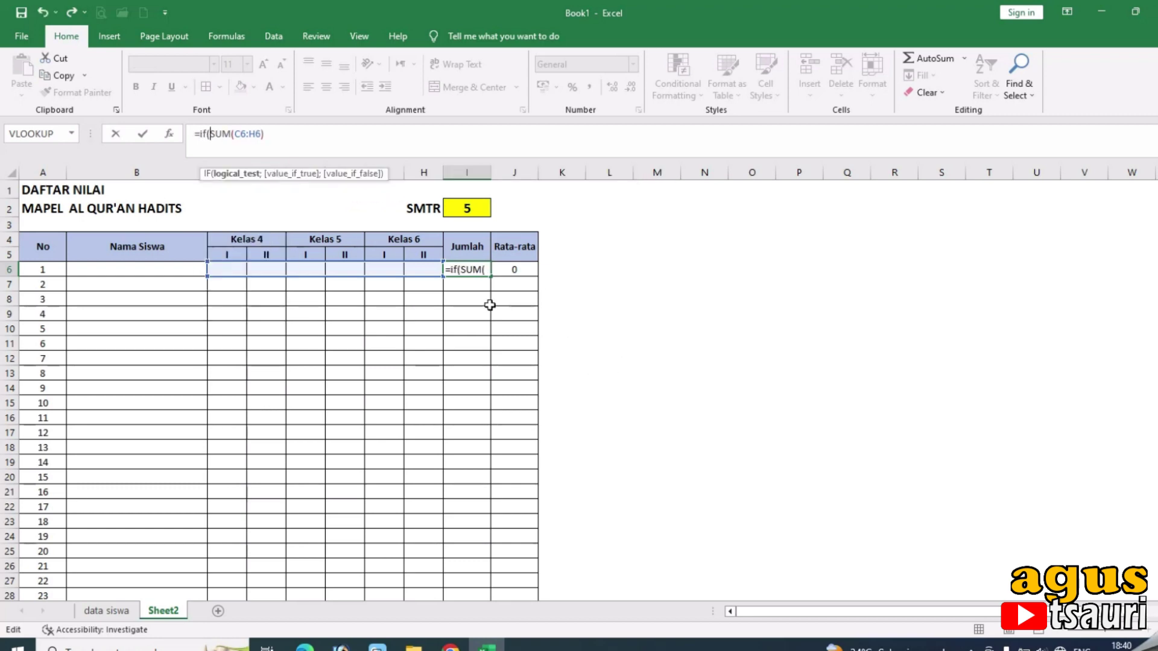
{"action": "key", "text": "BackSpace"}
{"action": "key", "text": "BackSpace"}
{"action": "key", "text": "BackSpace"}
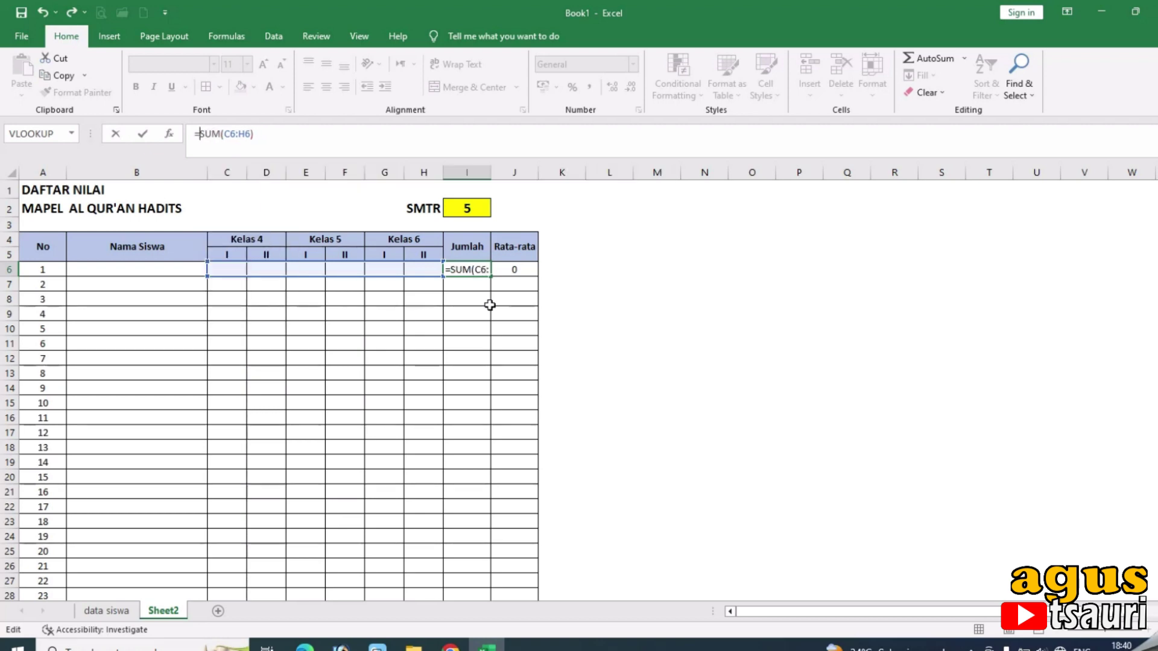
{"action": "key", "text": "Return"}
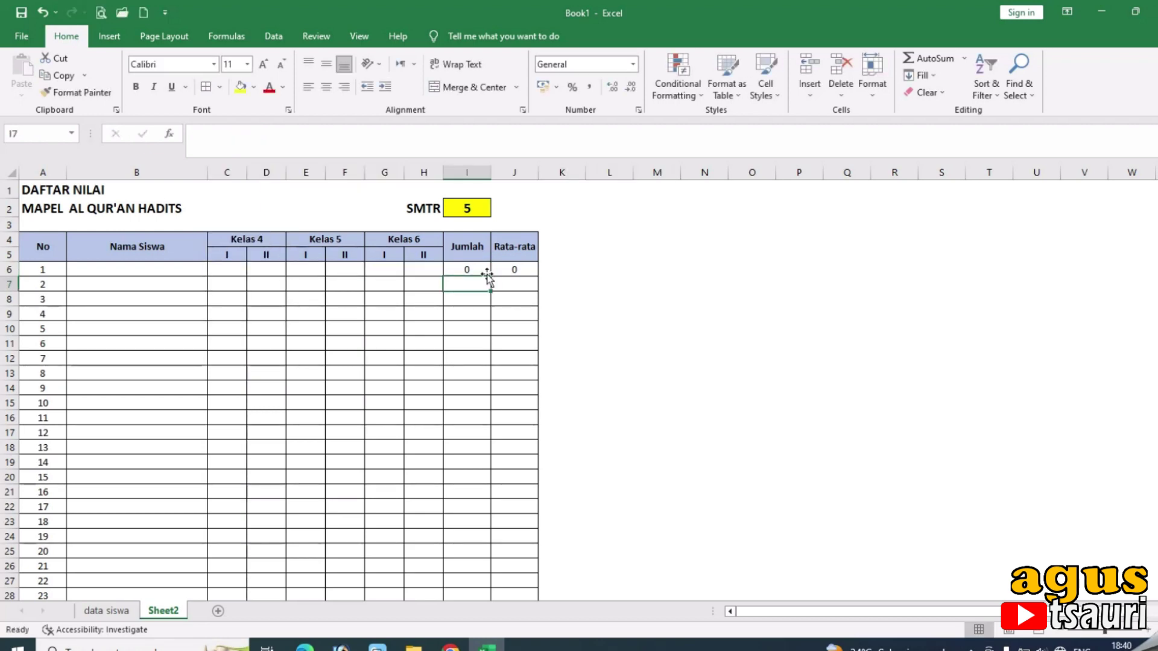
Fill the I6:J6 formulas down all student rows with Ctrl+Shift+Down and Ctrl+D.
{"action": "left_click", "coordinate": [480, 271]}
{"action": "left_click_drag", "start_coordinate": [486, 273], "coordinate": [517, 270]}
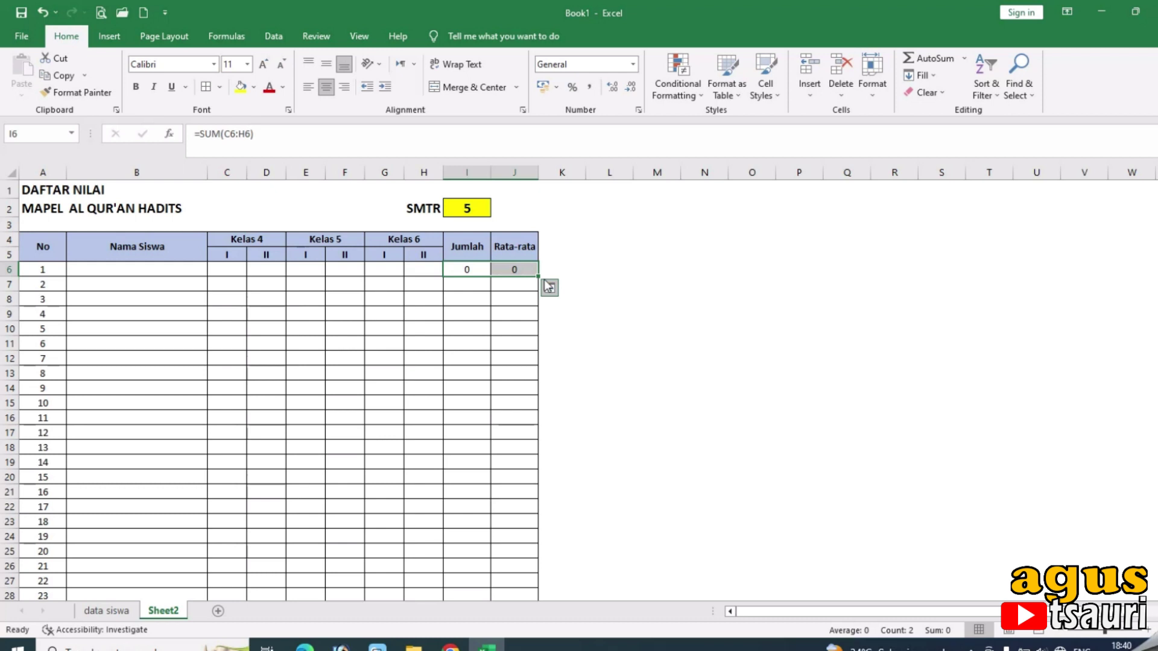
{"action": "key", "text": "ctrl+shift+Down"}
{"action": "key", "text": "ctrl+d"}
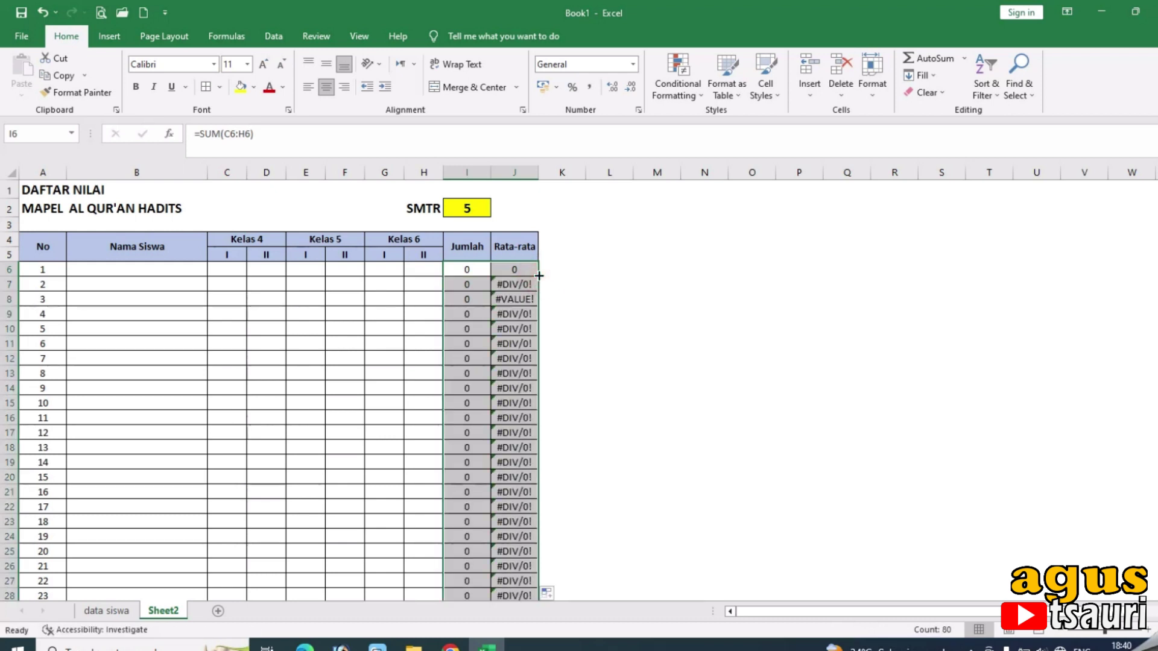
{"action": "left_click", "coordinate": [518, 285]}
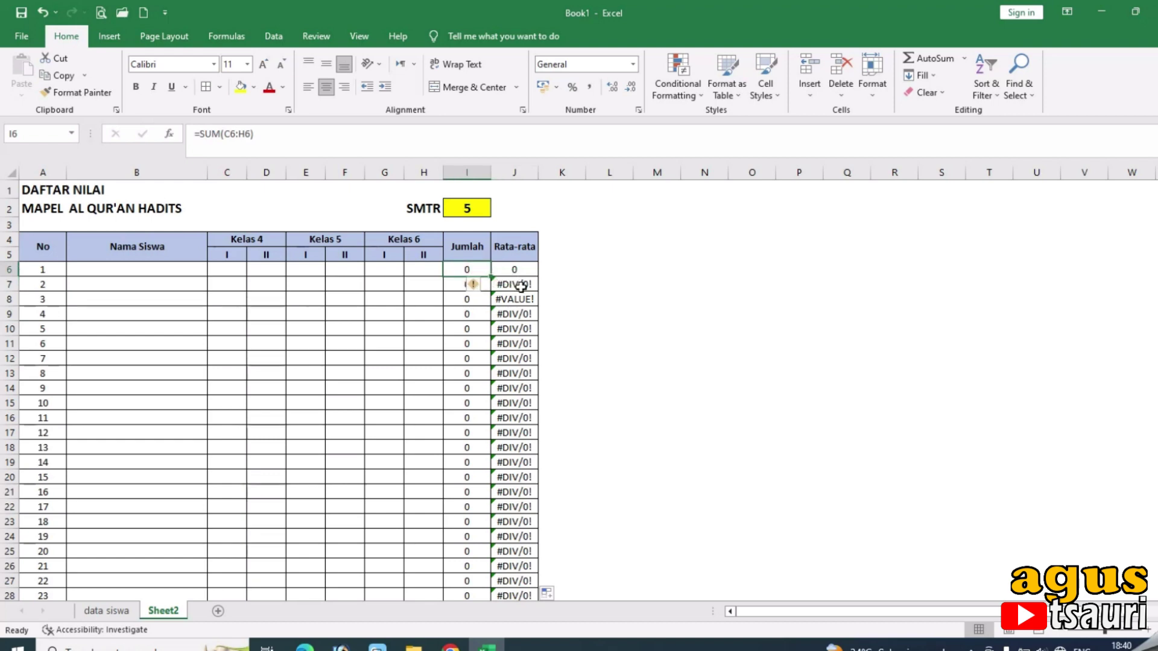
{"action": "left_click", "coordinate": [468, 269]}
Make J6's divisor absolute with F4, giving =I6/$I$2.
{"action": "left_click", "coordinate": [514, 270]}
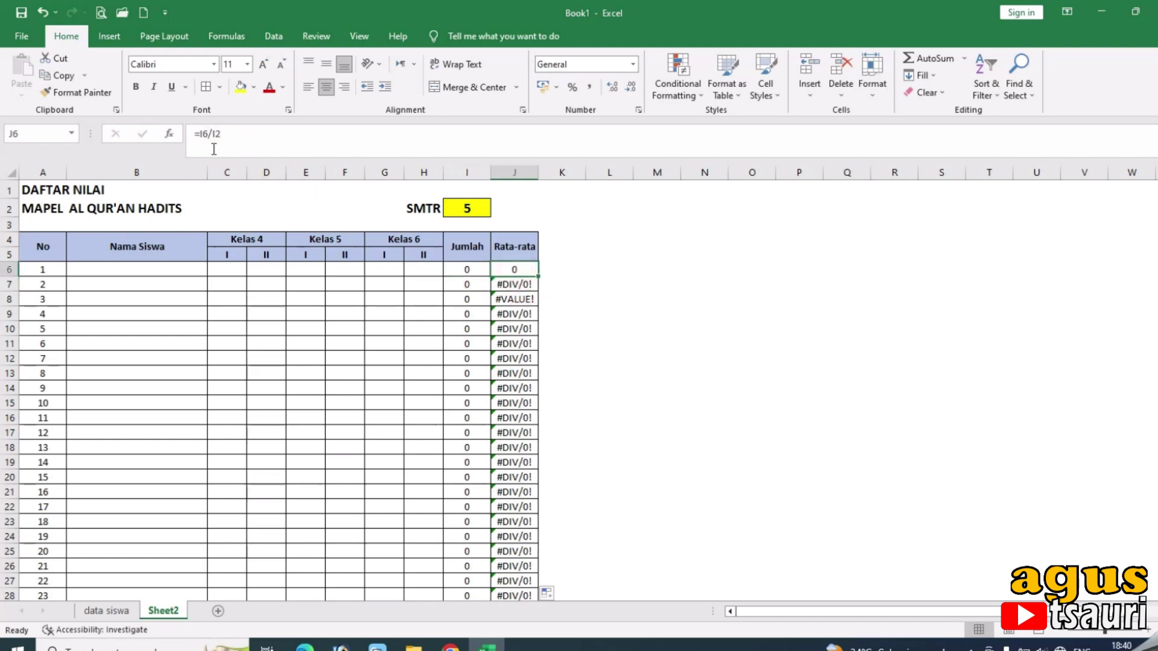
{"action": "left_click", "coordinate": [212, 134]}
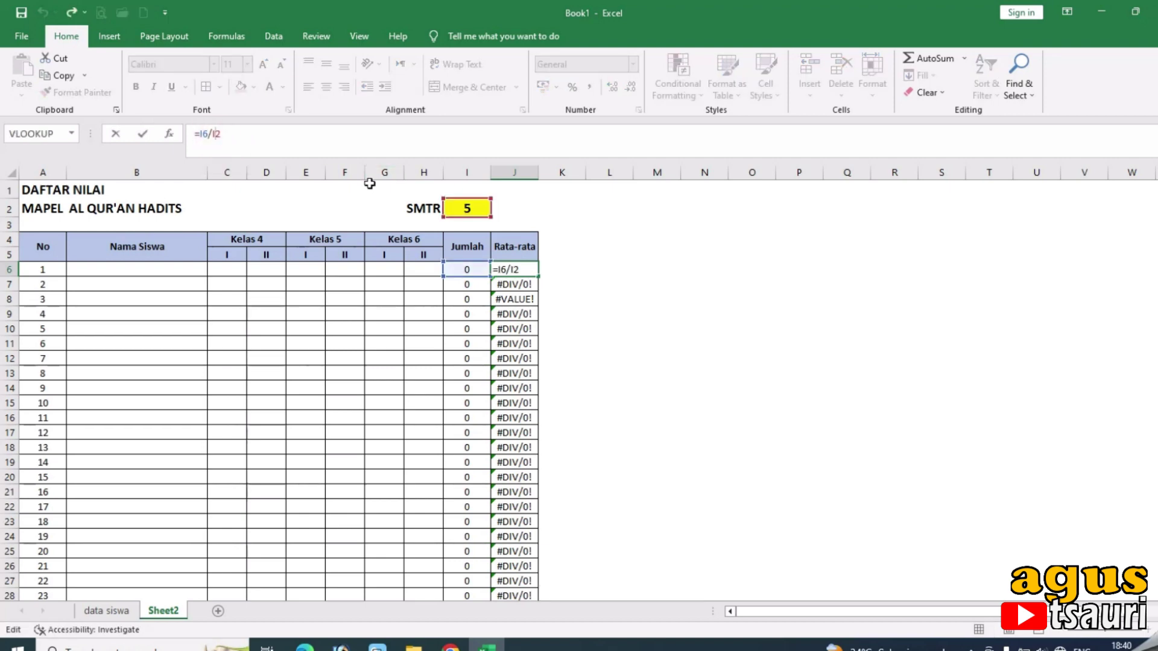
{"action": "key", "text": "Return"}
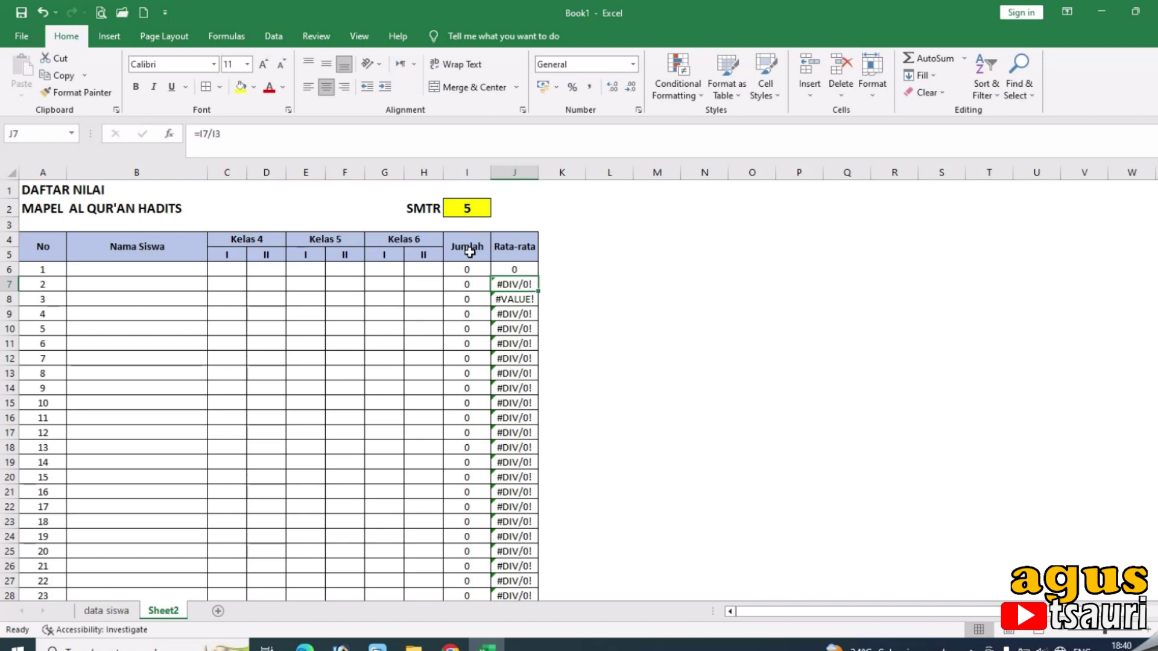
{"action": "left_click", "coordinate": [519, 269]}
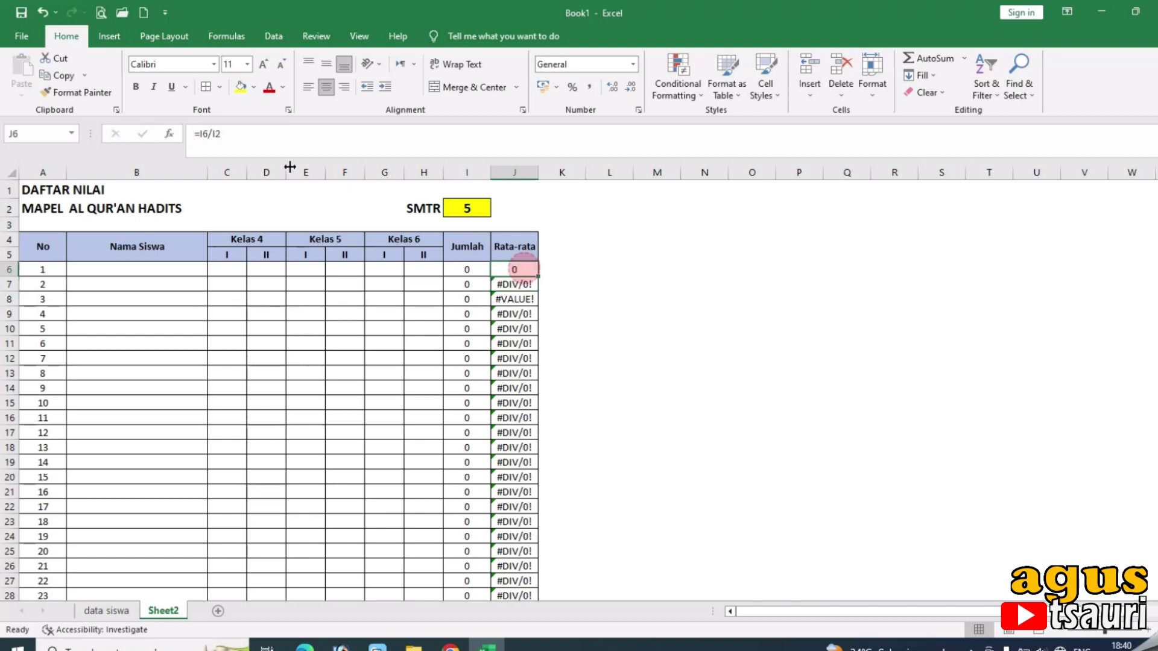
{"action": "left_click", "coordinate": [215, 134]}
{"action": "key", "text": "F4"}
{"action": "key", "text": "Return"}
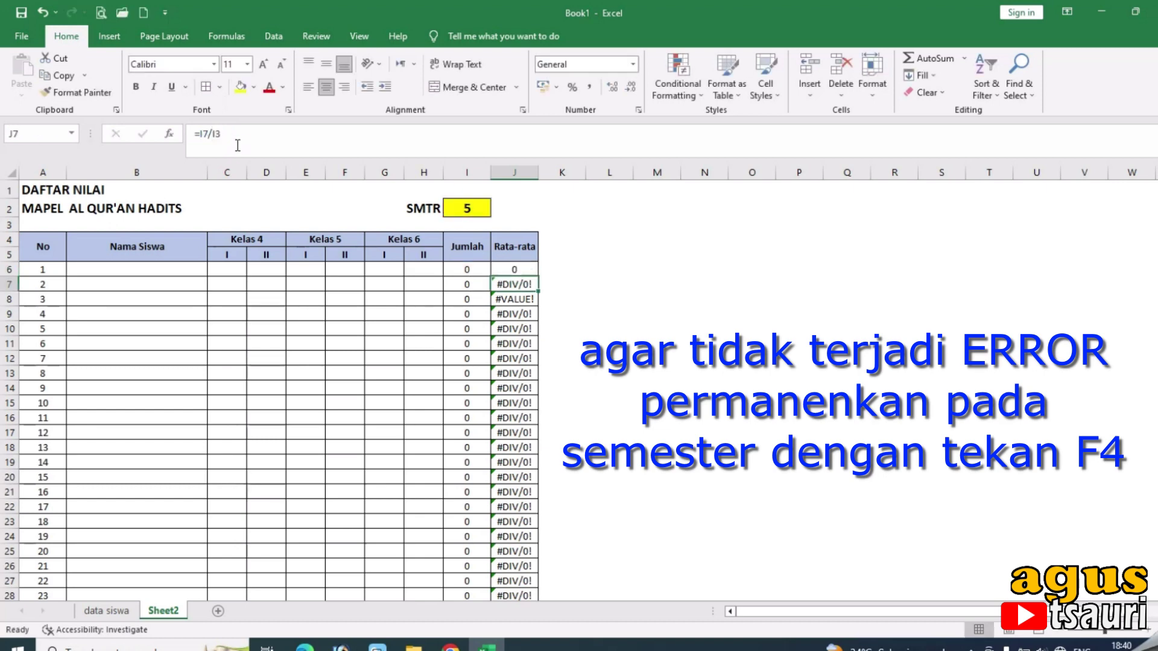
Refill the average formula down Rata-rata and check that J7–J9 now show 0.
{"action": "left_click", "coordinate": [510, 271]}
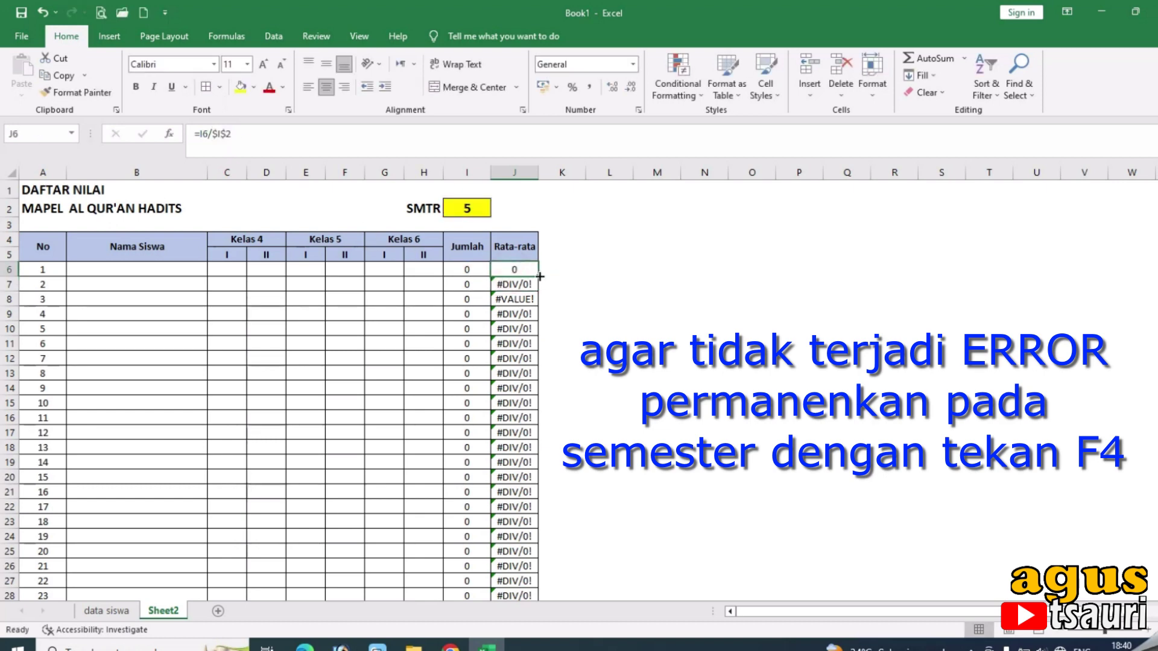
{"action": "double_click", "coordinate": [538, 276]}
{"action": "scroll", "coordinate": [531, 284], "scroll_direction": "down", "scroll_amount": 12}
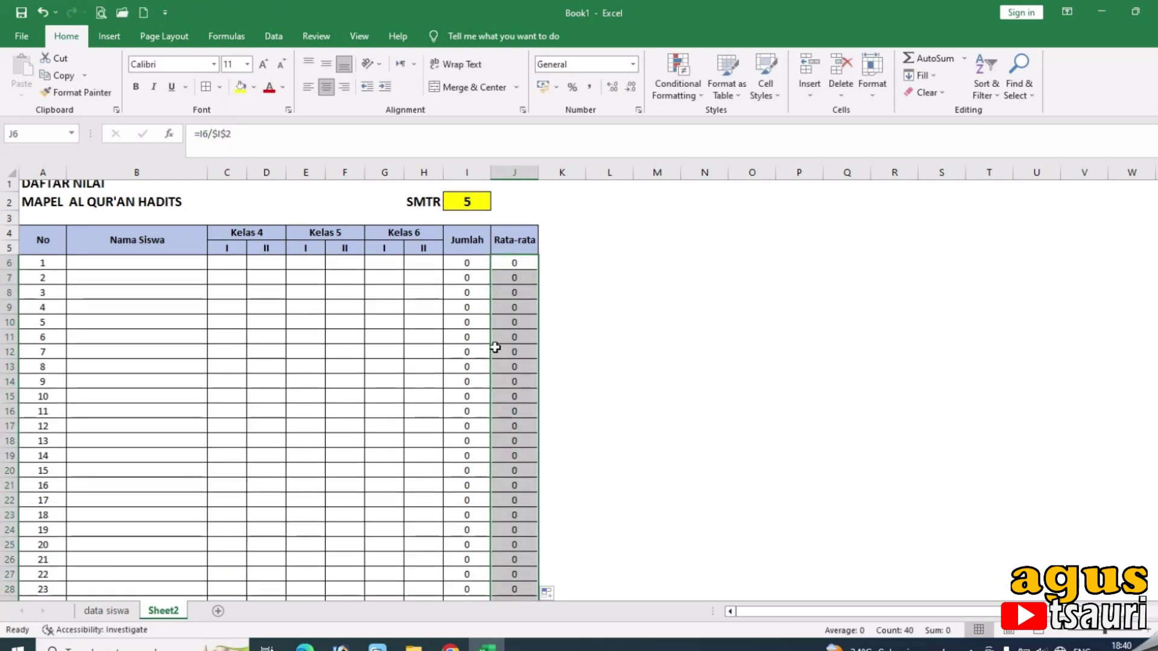
{"action": "scroll", "coordinate": [522, 295], "scroll_direction": "up", "scroll_amount": 12}
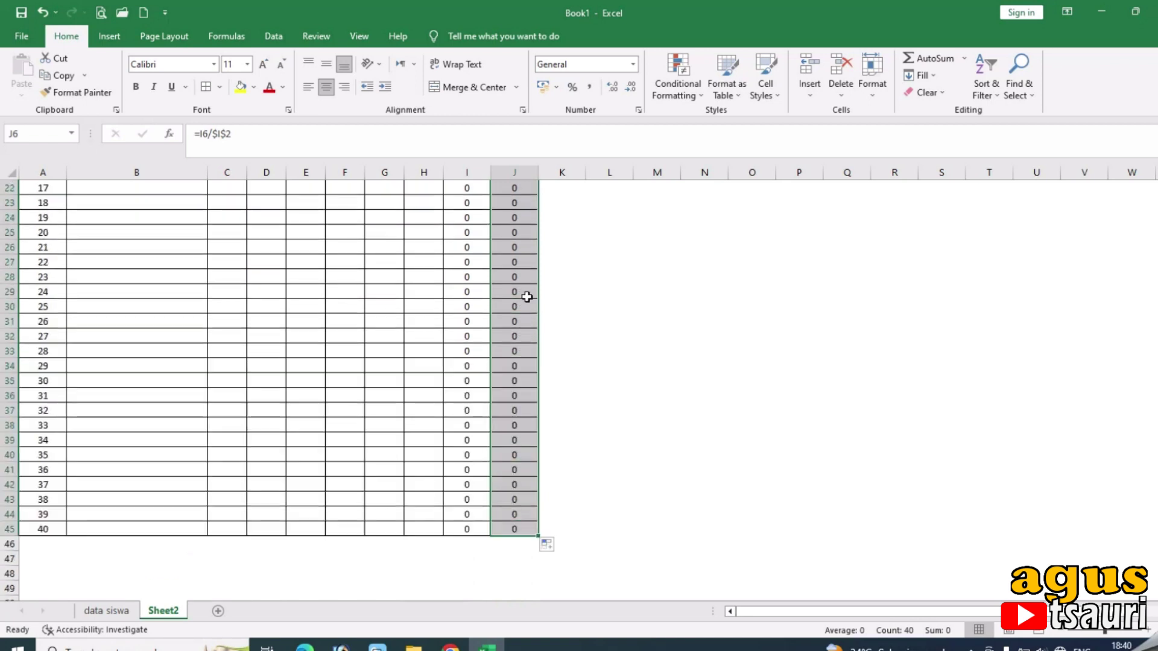
{"action": "left_click", "coordinate": [573, 300]}
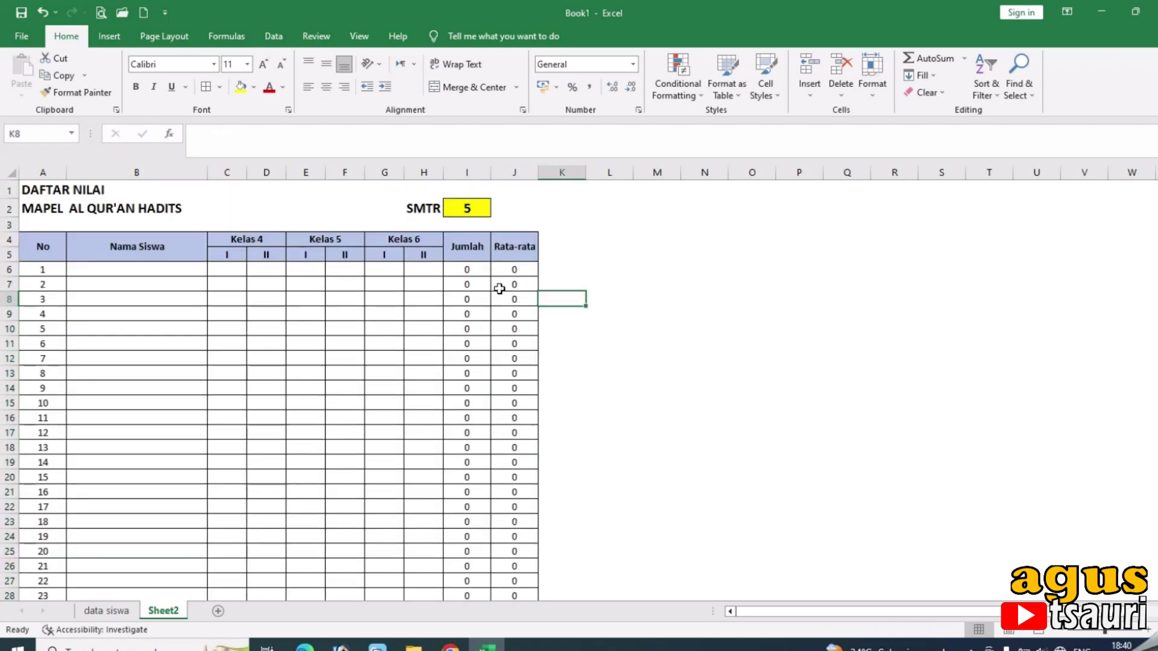
{"action": "left_click", "coordinate": [498, 286]}
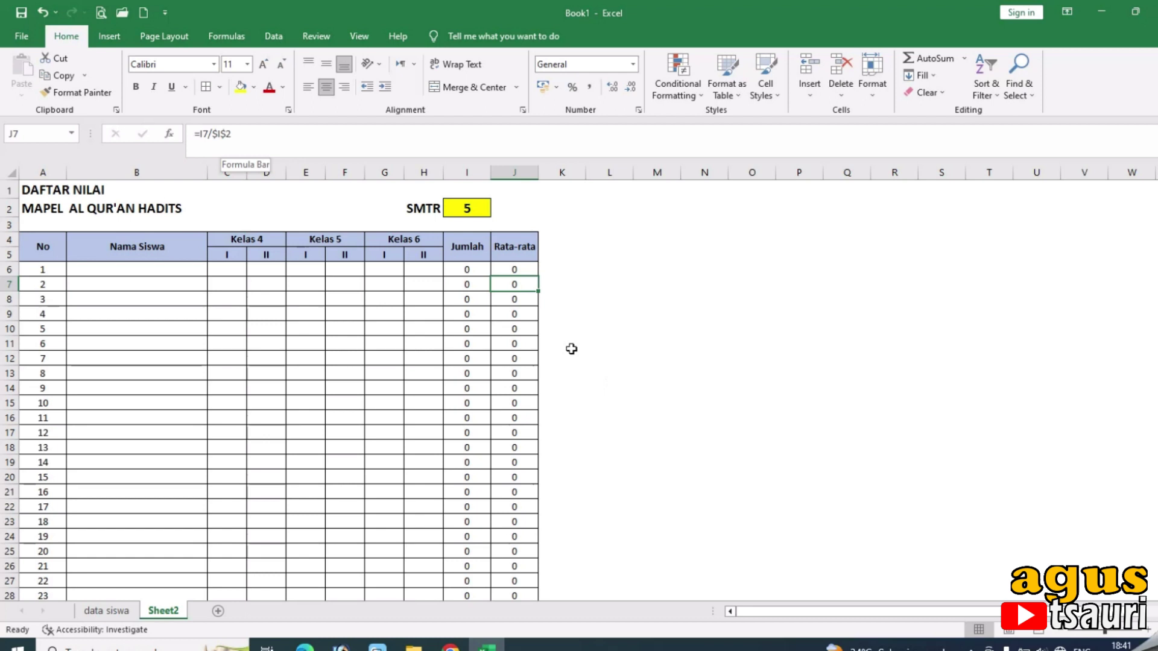
{"action": "left_click", "coordinate": [517, 298]}
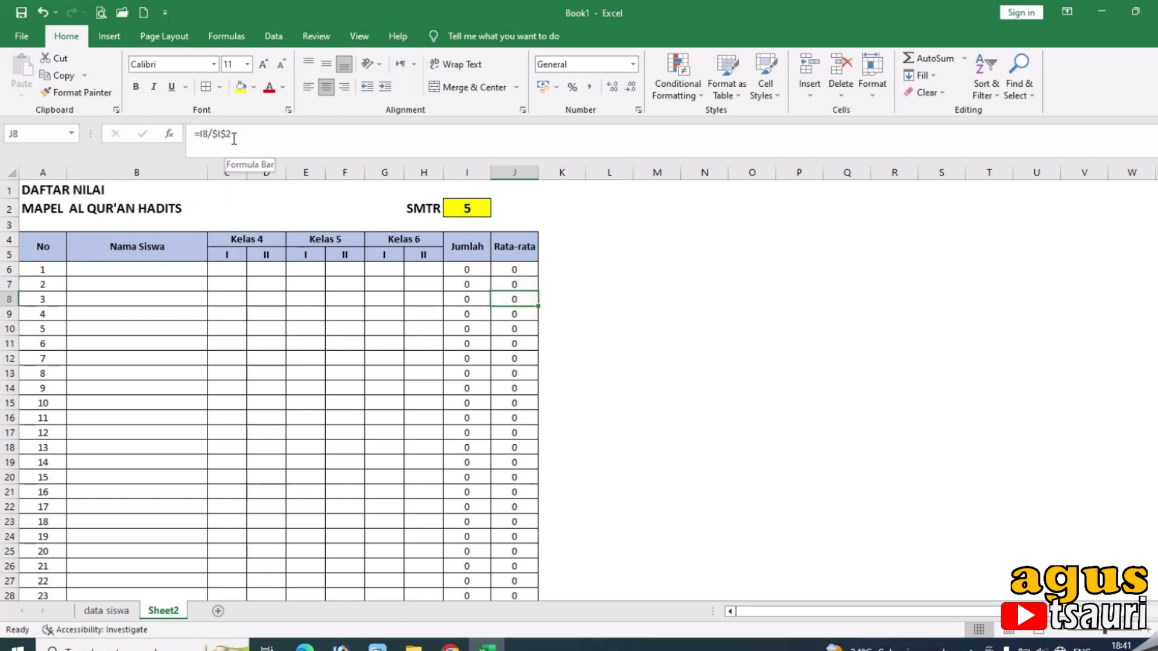
{"action": "left_click", "coordinate": [515, 313]}
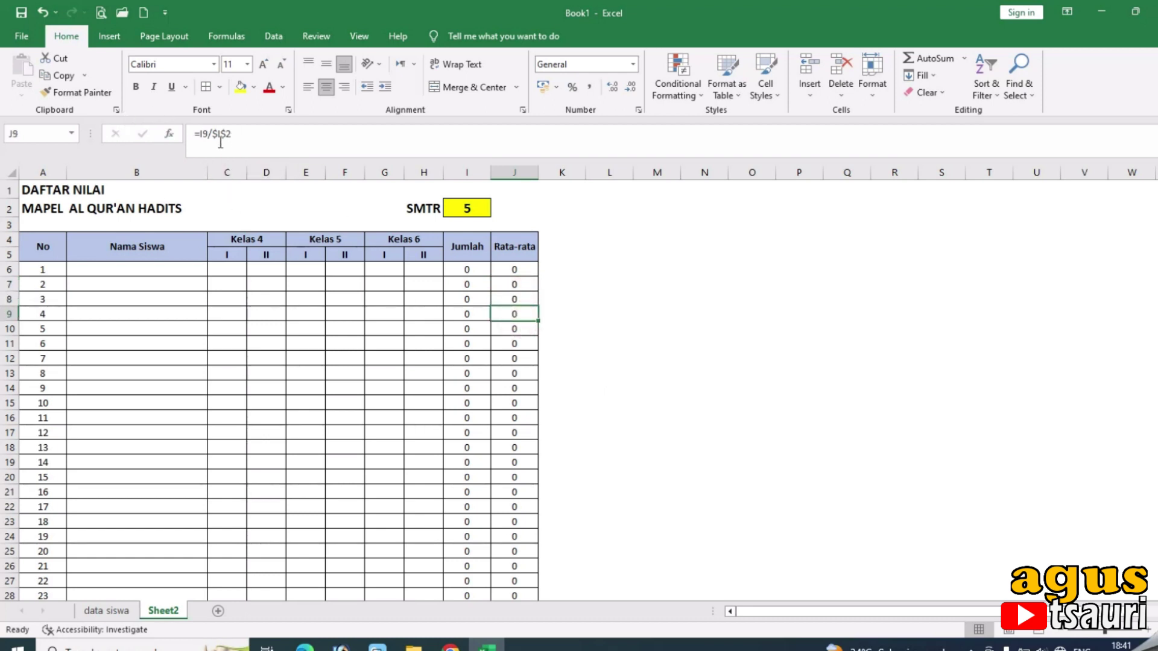
{"action": "left_click", "coordinate": [40, 246]}
{"action": "left_click_drag", "start_coordinate": [99, 242], "coordinate": [525, 254]}
{"action": "left_click", "coordinate": [220, 86]}
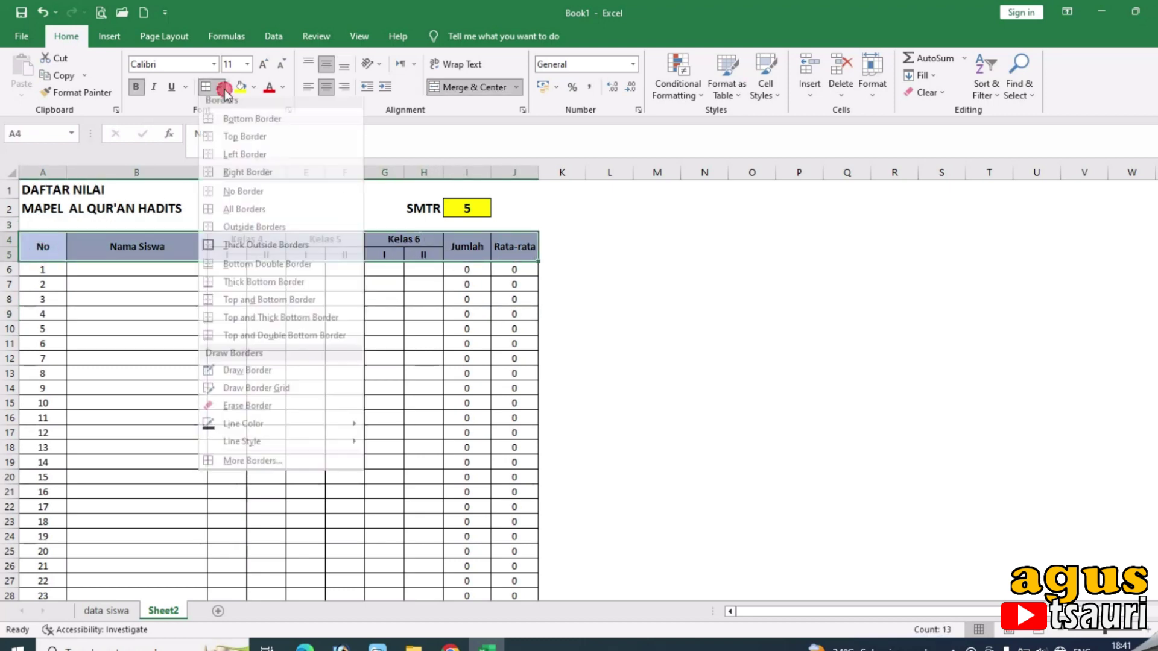
{"action": "left_click", "coordinate": [270, 288]}
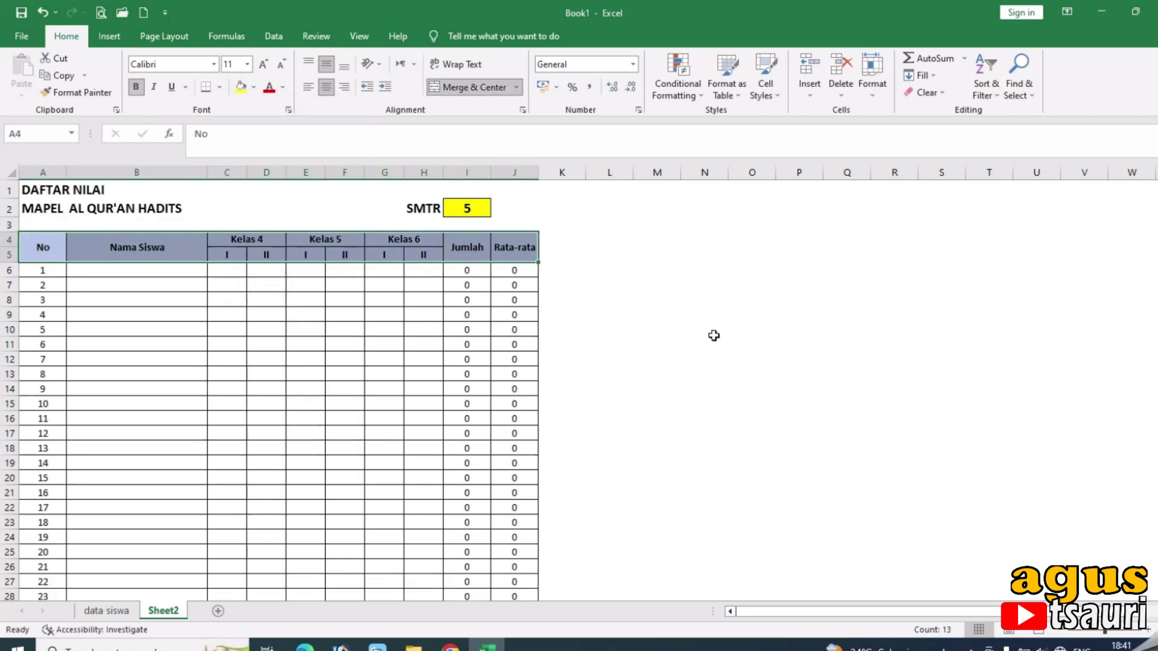
{"action": "left_click", "coordinate": [742, 339]}
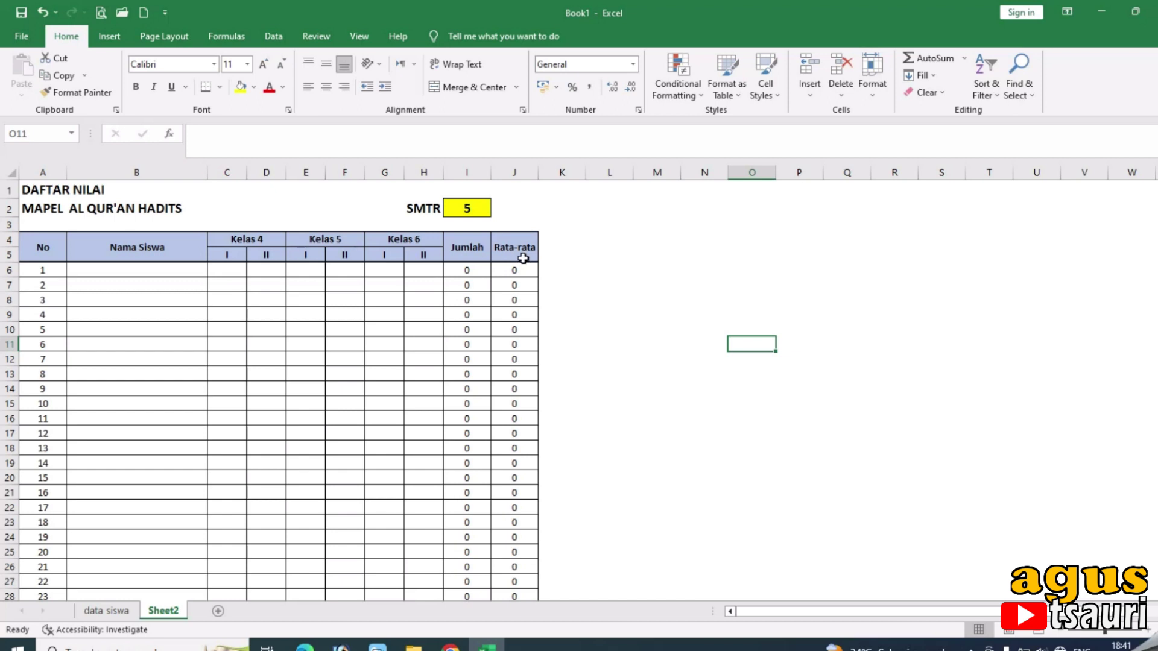
{"action": "left_click", "coordinate": [459, 243]}
{"action": "left_click", "coordinate": [263, 241]}
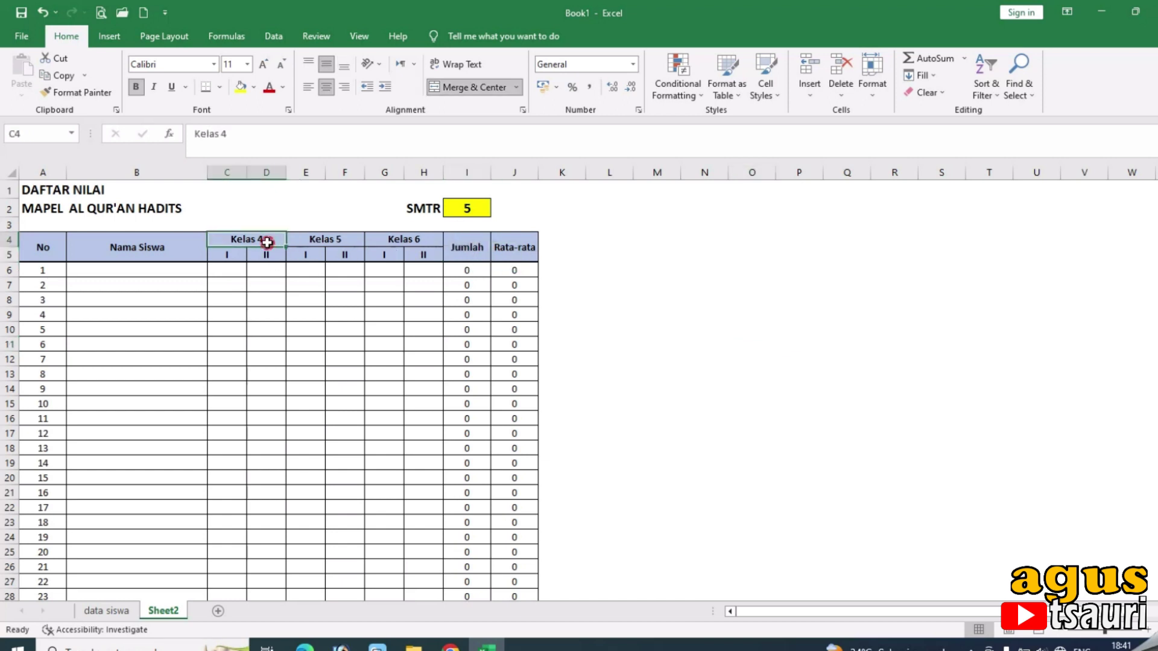
{"action": "left_click", "coordinate": [230, 256]}
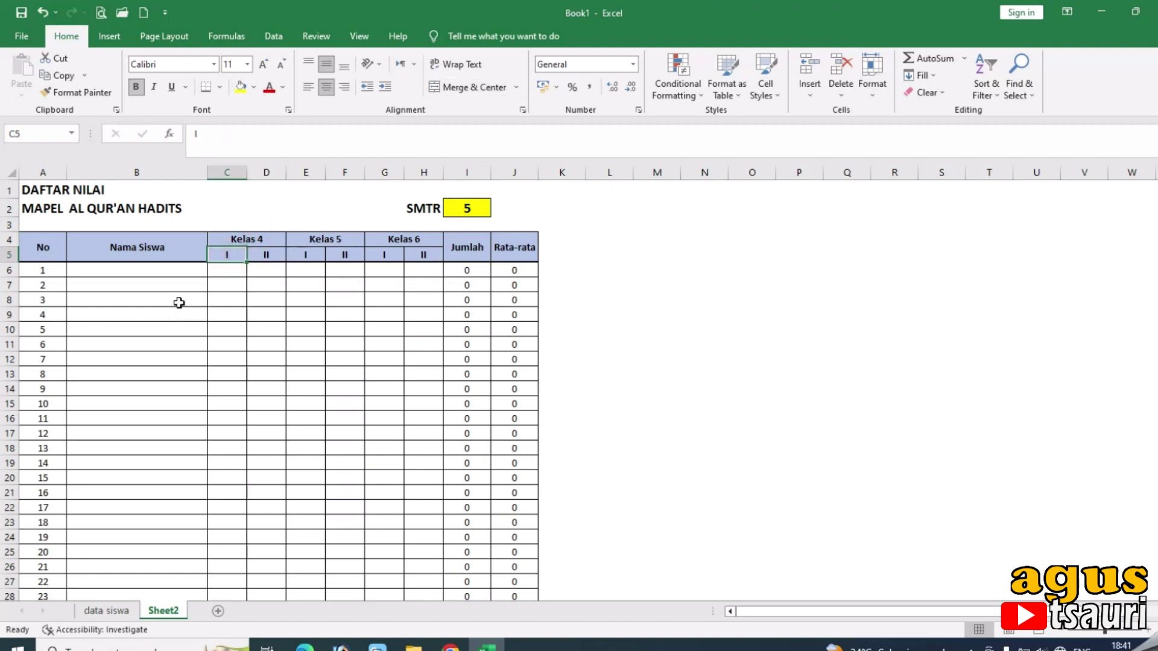
Rename the grade sheet tab to QH.
{"action": "double_click", "coordinate": [179, 611]}
{"action": "type", "text": "QH"}
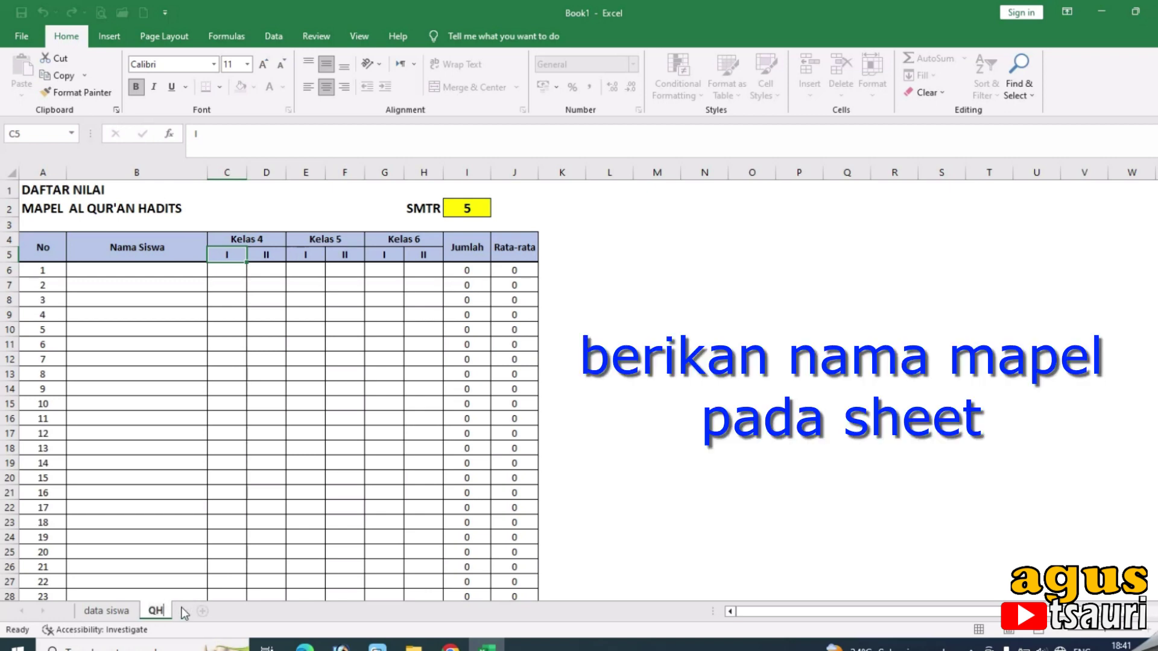
{"action": "left_click", "coordinate": [739, 445]}
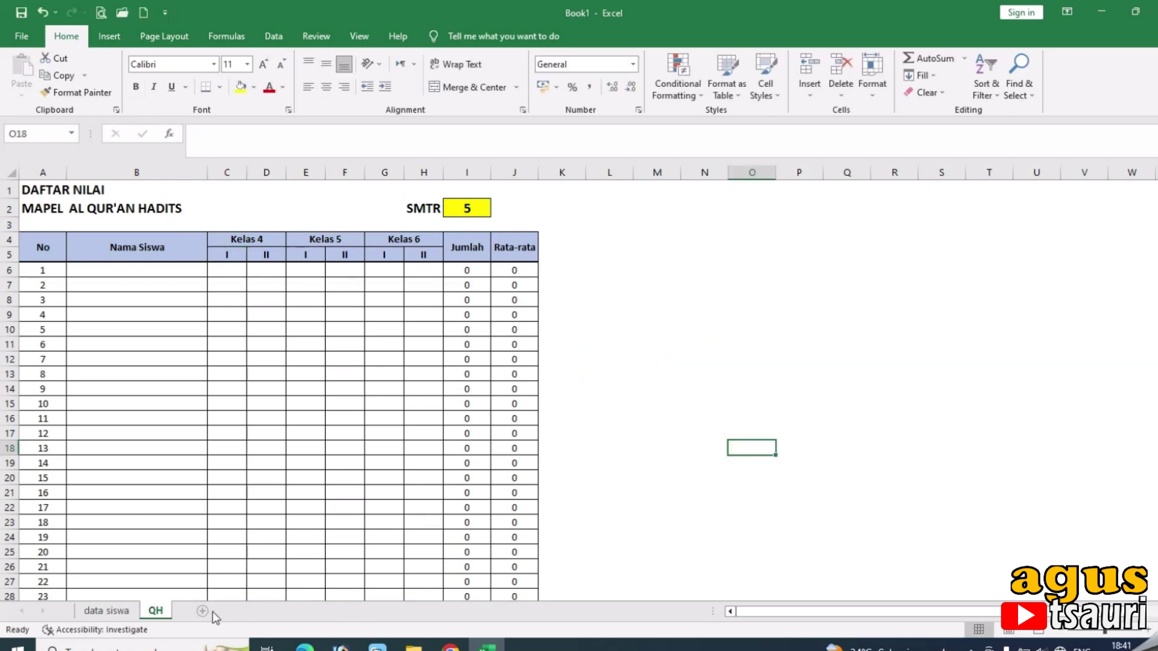
Duplicate the QH sheet, keep QH first, and name the copy AA.
{"action": "right_click", "coordinate": [156, 611]}
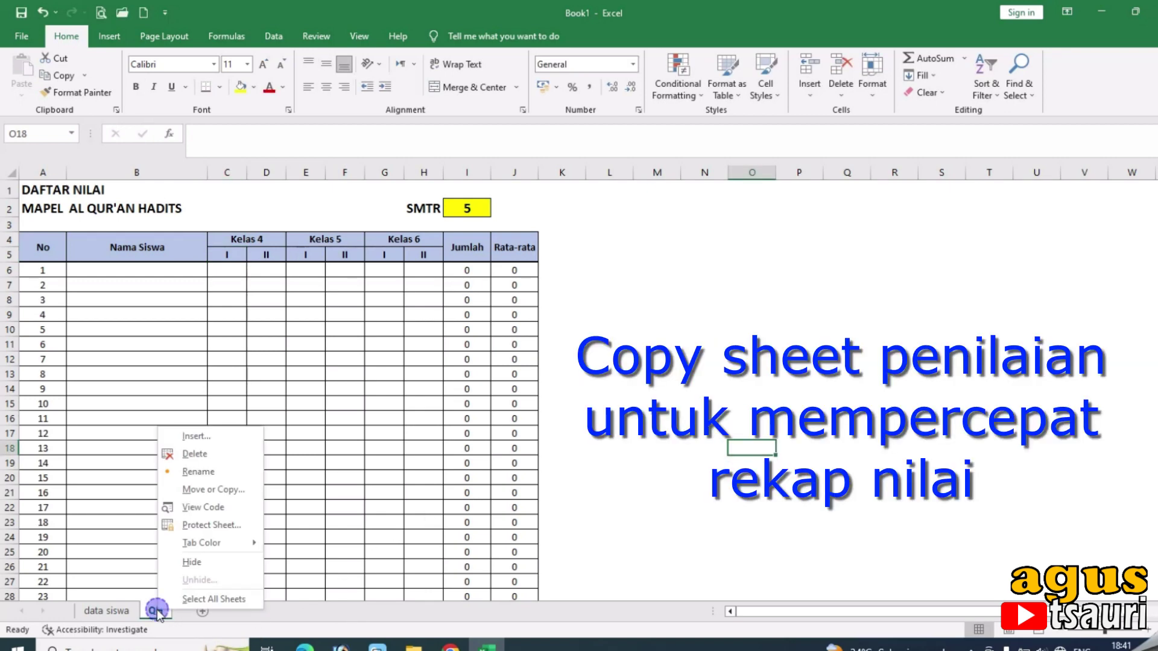
{"action": "left_click", "coordinate": [212, 489]}
{"action": "left_click", "coordinate": [123, 498]}
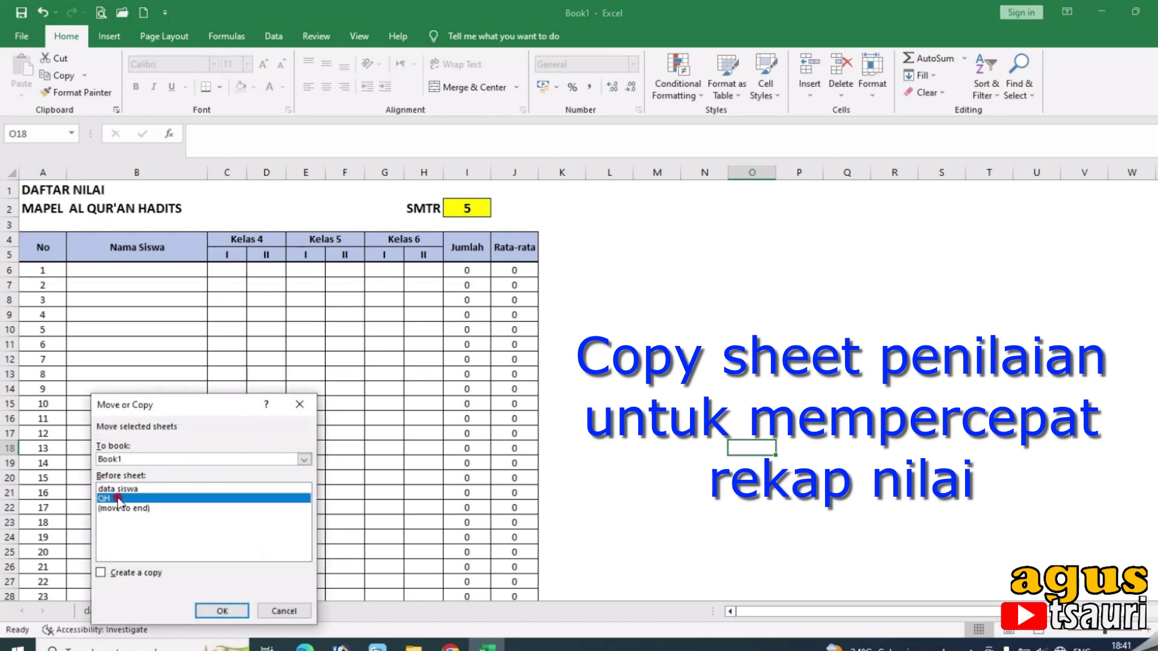
{"action": "left_click", "coordinate": [102, 572]}
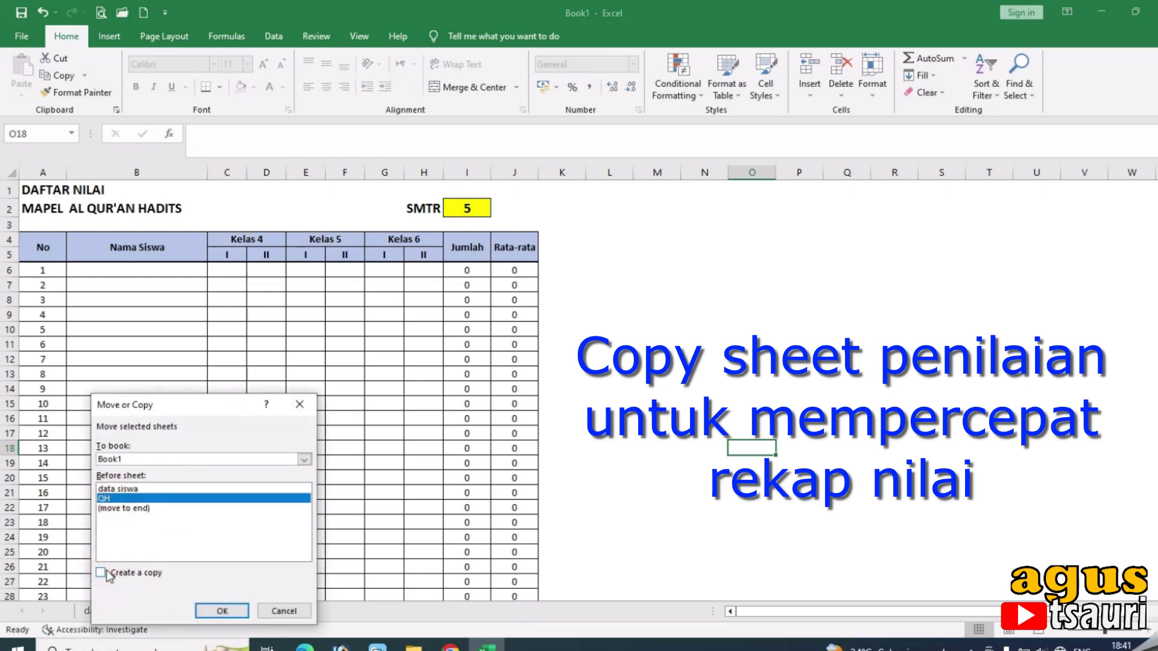
{"action": "left_click", "coordinate": [218, 611]}
{"action": "left_click_drag", "start_coordinate": [202, 612], "coordinate": [176, 610]}
{"action": "double_click", "coordinate": [196, 611]}
{"action": "type", "text": "AA"}
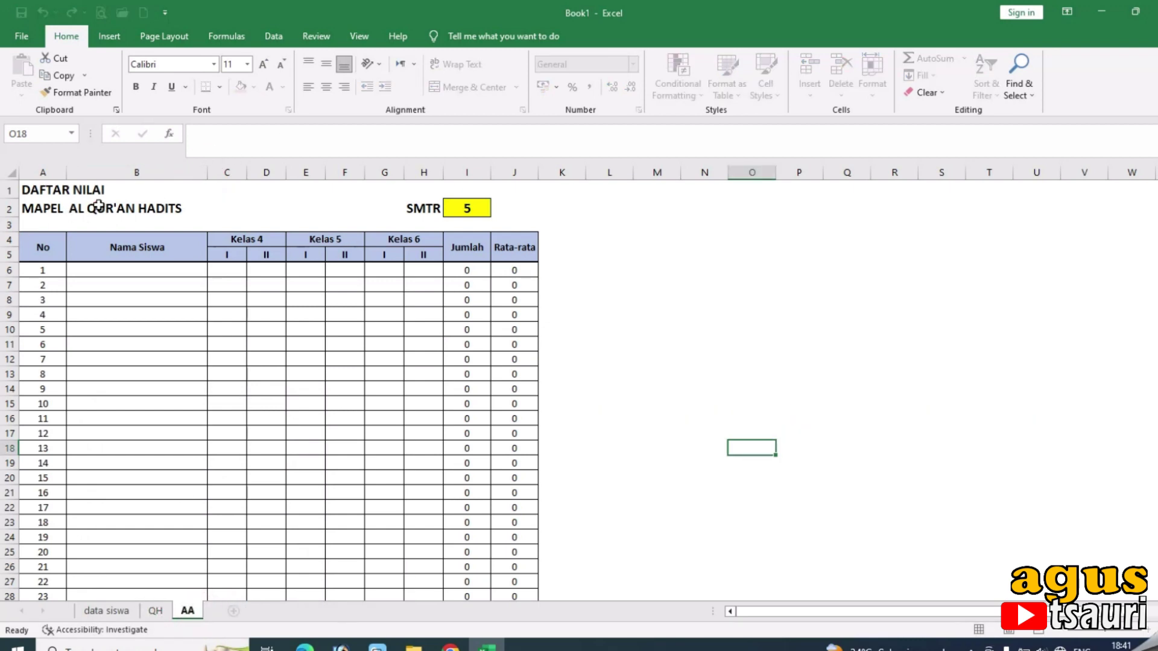
Enter AKIDAH AKHLAQ as the subject in cell B2 of the AA sheet.
{"action": "left_click", "coordinate": [97, 206]}
{"action": "type", "text": "AKIDAH AKHLAQ"}
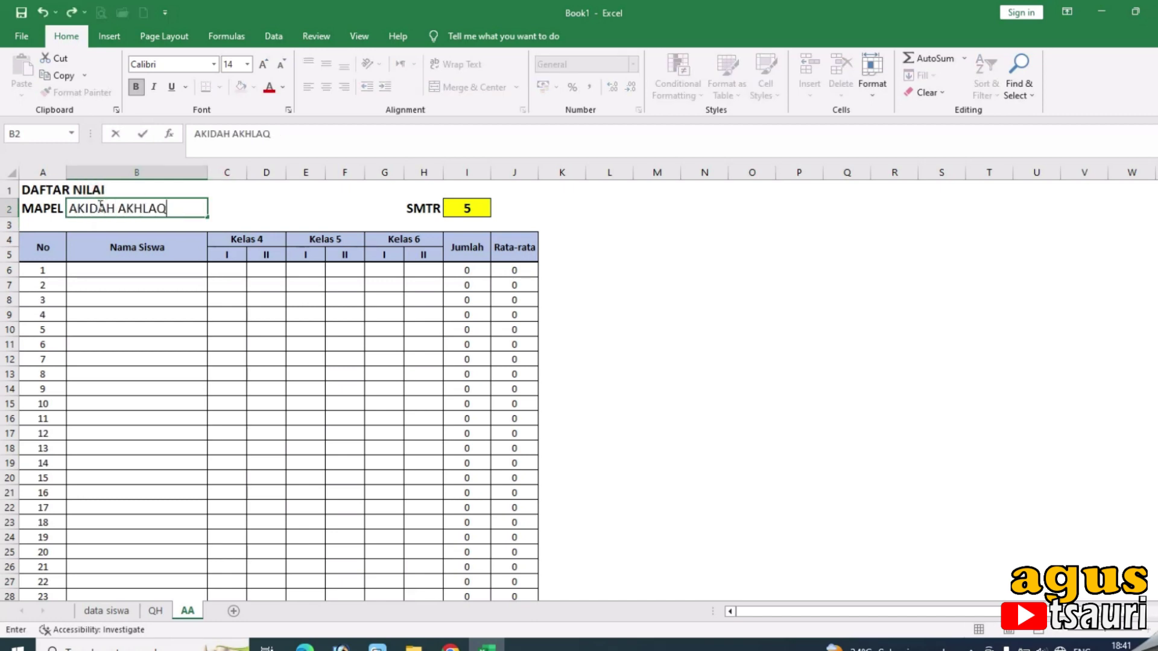
{"action": "key", "text": "Return"}
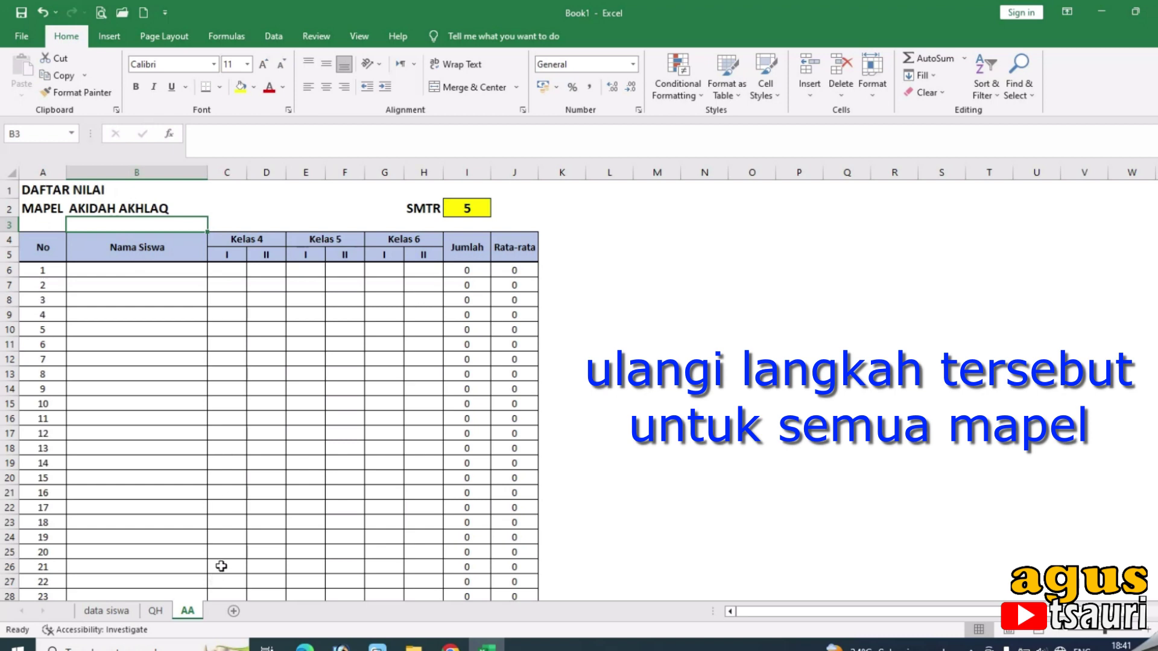
{"action": "right_click", "coordinate": [188, 613]}
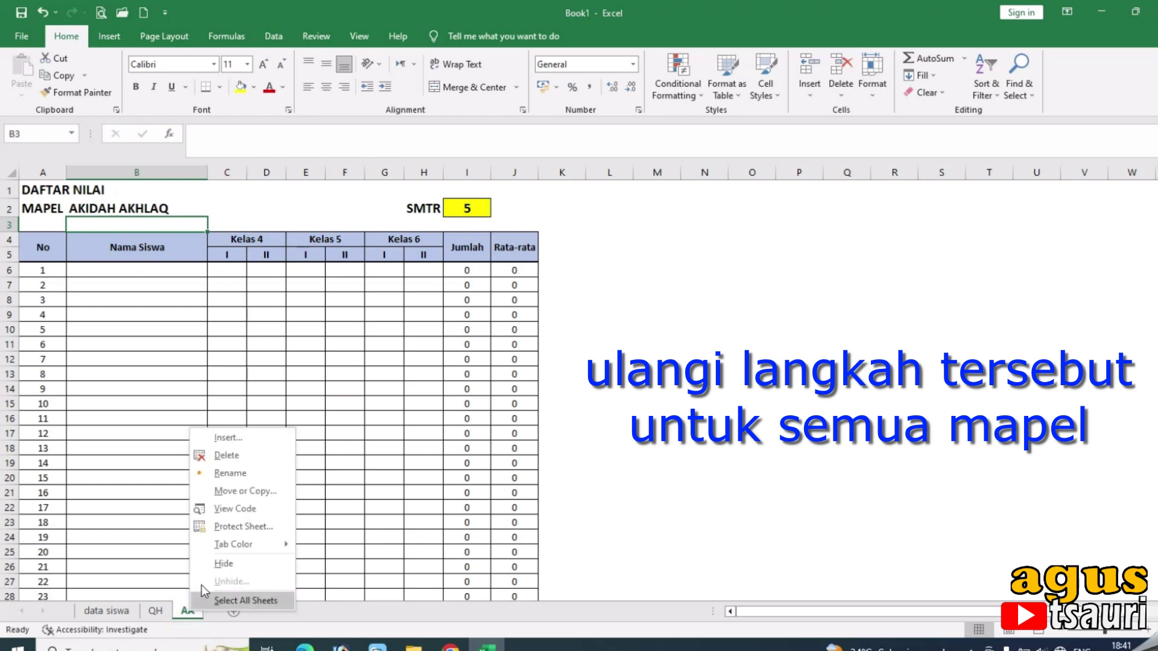
{"action": "left_click", "coordinate": [235, 492]}
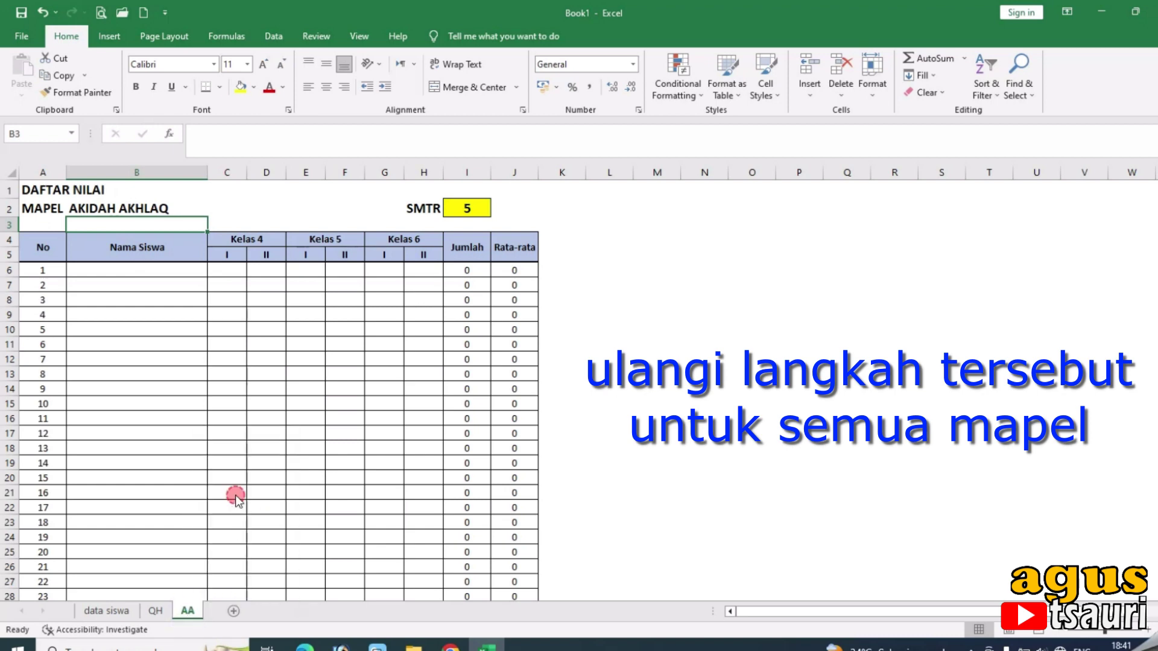
Copy the AA sheet, name the copy FK, and set its subject to FIKIH.
{"action": "left_click", "coordinate": [154, 507]}
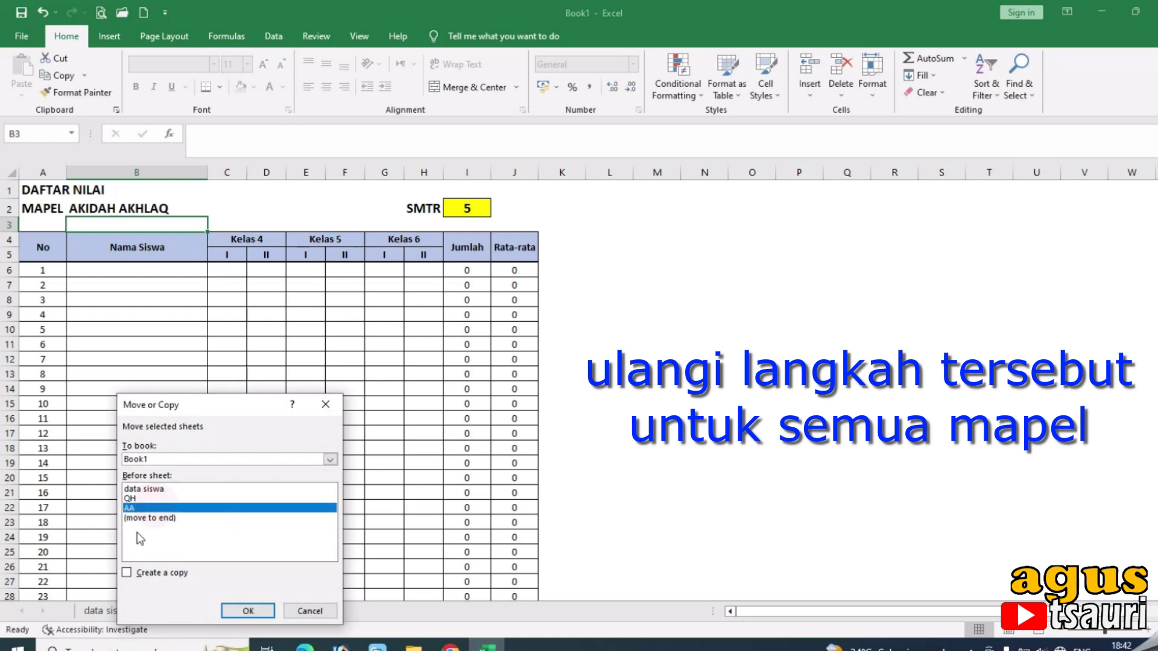
{"action": "left_click", "coordinate": [148, 572]}
{"action": "left_click", "coordinate": [236, 605]}
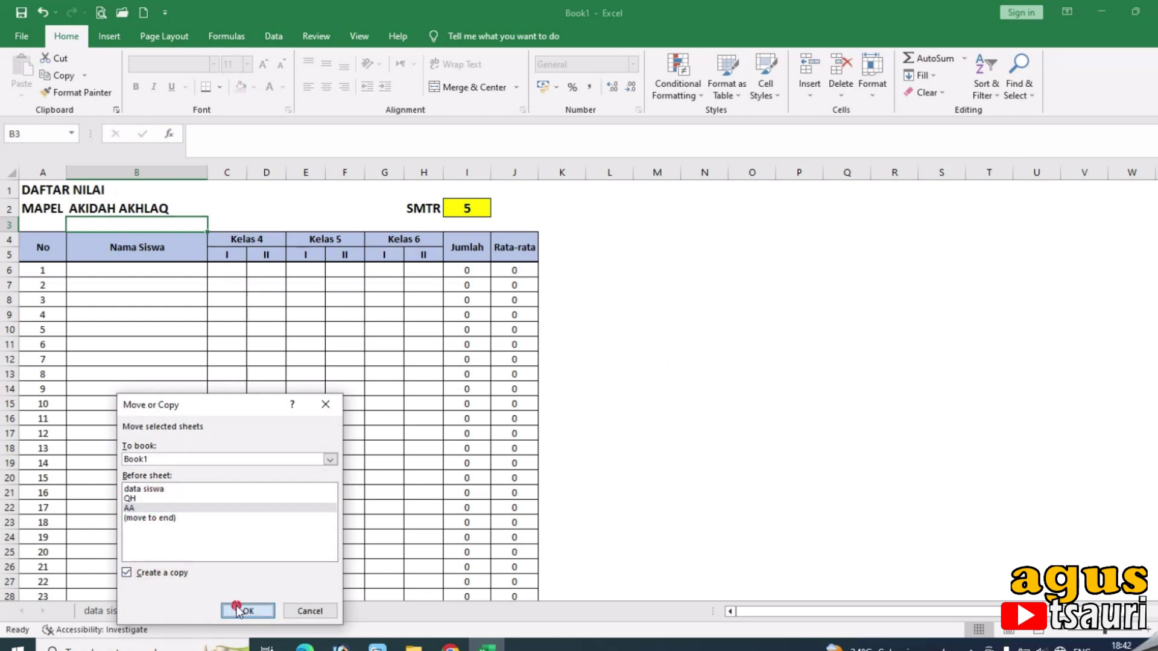
{"action": "left_click_drag", "start_coordinate": [233, 607], "coordinate": [199, 614]}
{"action": "left_click", "coordinate": [225, 614]}
{"action": "type", "text": "FK"}
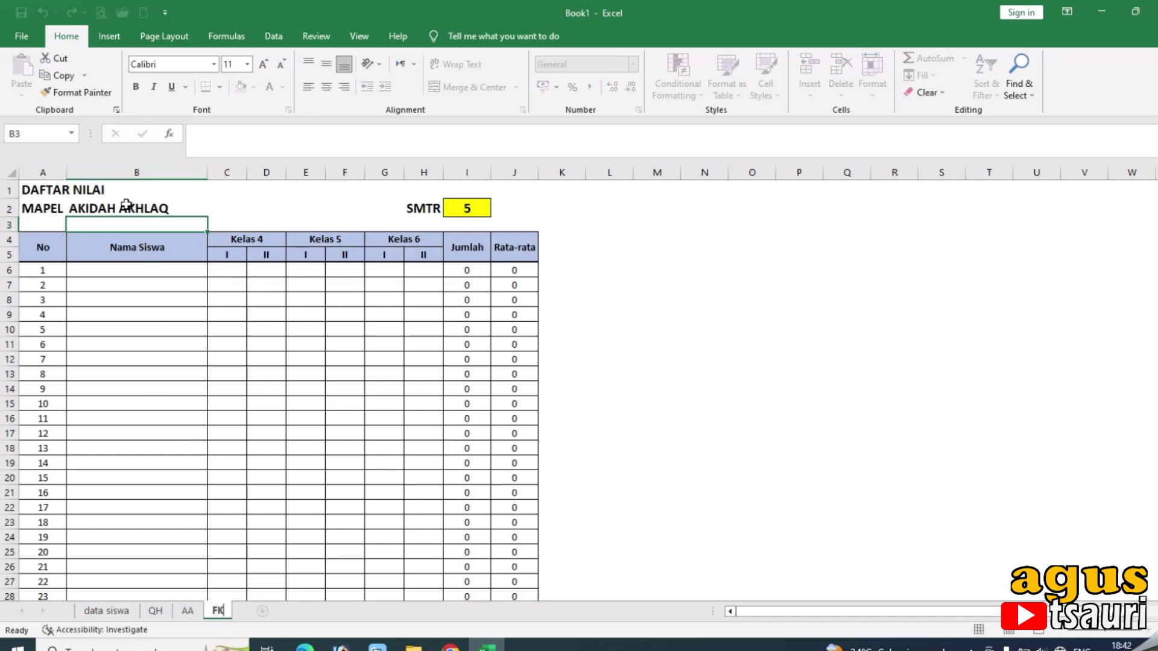
{"action": "left_click", "coordinate": [127, 208]}
{"action": "type", "text": "FIKIH"}
{"action": "left_click", "coordinate": [284, 483]}
Copy the FK sheet and name the copy SKI.
{"action": "right_click", "coordinate": [217, 611]}
{"action": "left_click", "coordinate": [260, 490]}
{"action": "left_click", "coordinate": [175, 553]}
{"action": "left_click", "coordinate": [305, 594]}
{"action": "double_click", "coordinate": [250, 611]}
{"action": "type", "text": "SKI"}
{"action": "left_click", "coordinate": [562, 522]}
Copy the SKI sheet as BAR with subject BAHASA ARAB.
{"action": "right_click", "coordinate": [261, 610]}
{"action": "left_click", "coordinate": [299, 490]}
{"action": "left_click", "coordinate": [205, 526]}
{"action": "left_click", "coordinate": [182, 566]}
{"action": "left_click", "coordinate": [304, 606]}
{"action": "double_click", "coordinate": [289, 611]}
{"action": "type", "text": "BAR"}
{"action": "left_click", "coordinate": [82, 205]}
{"action": "type", "text": "BAHASA ARAB"}
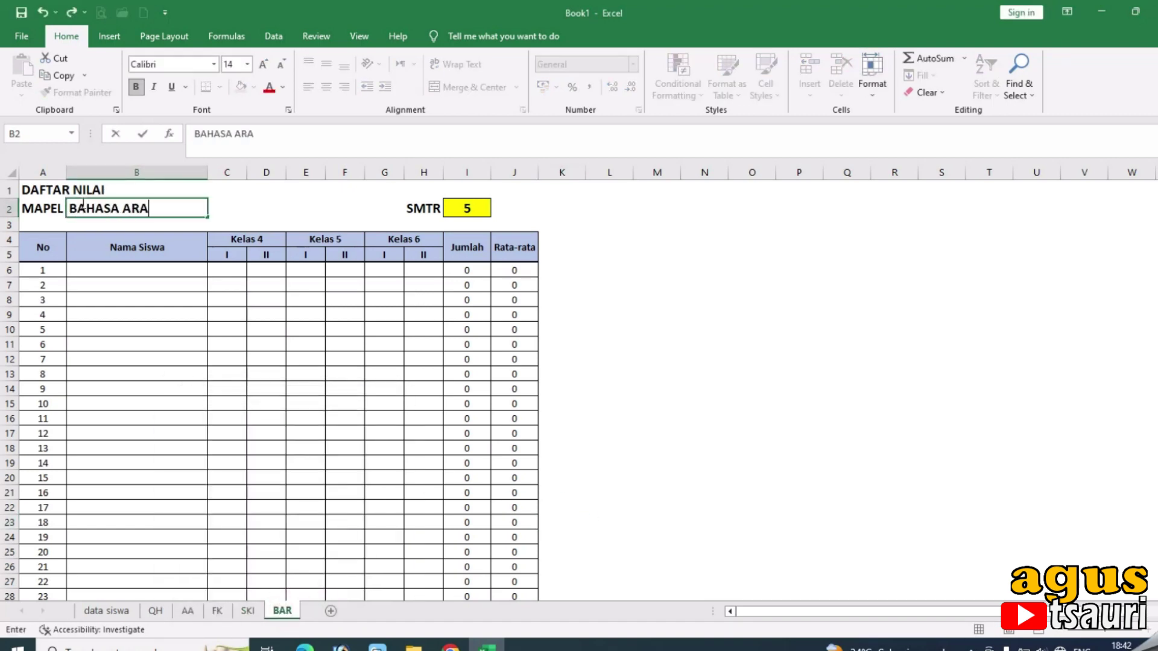
{"action": "left_click", "coordinate": [610, 418]}
Copy the BAR sheet as BIN with subject BAHASA INDONESIA.
{"action": "right_click", "coordinate": [282, 610]}
{"action": "left_click", "coordinate": [329, 489]}
{"action": "left_click", "coordinate": [255, 576]}
{"action": "left_click", "coordinate": [376, 613]}
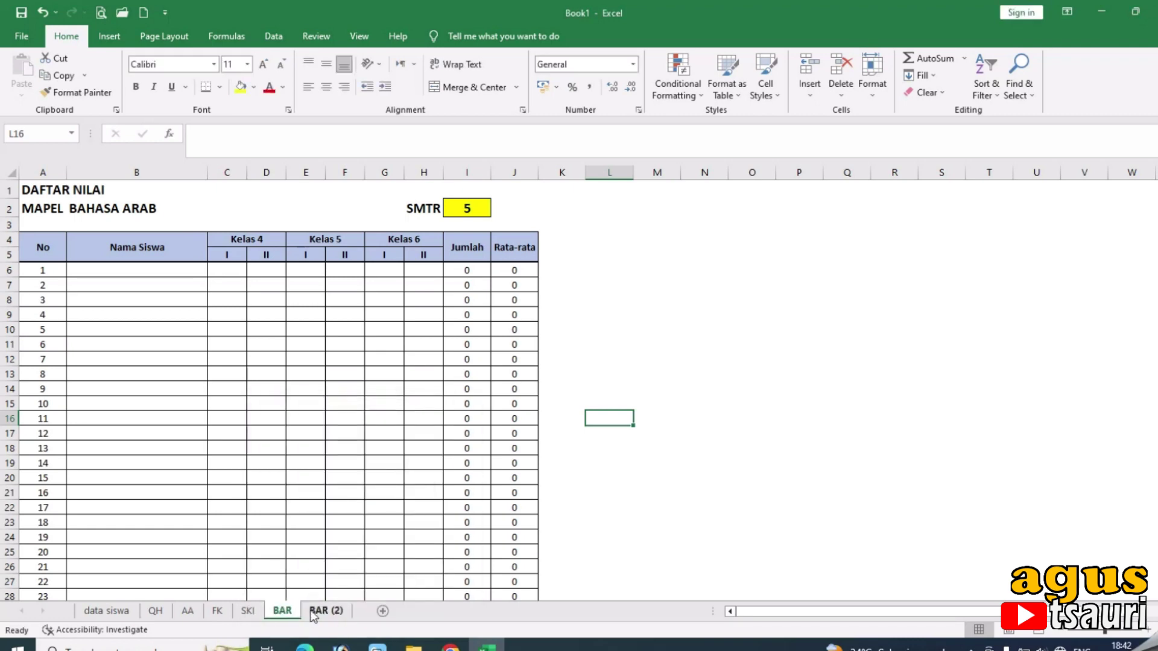
{"action": "double_click", "coordinate": [325, 611]}
{"action": "type", "text": "BIN"}
{"action": "left_click", "coordinate": [111, 211]}
{"action": "type", "text": "BAHASA INDONESIA"}
Copy the BIN sheet as MTK with subject MATEMATIKA.
{"action": "right_click", "coordinate": [315, 611]}
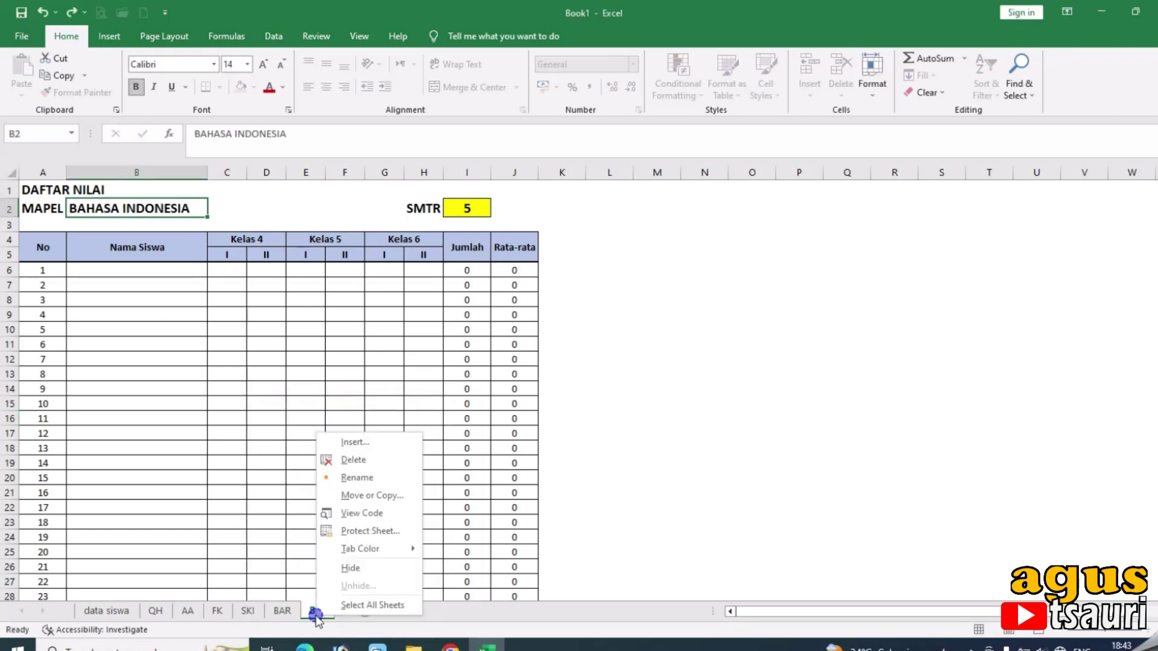
{"action": "left_click", "coordinate": [364, 490]}
{"action": "left_click", "coordinate": [264, 579]}
{"action": "left_click", "coordinate": [378, 614]}
{"action": "double_click", "coordinate": [362, 611]}
{"action": "type", "text": "MTK"}
{"action": "key", "text": "Return"}
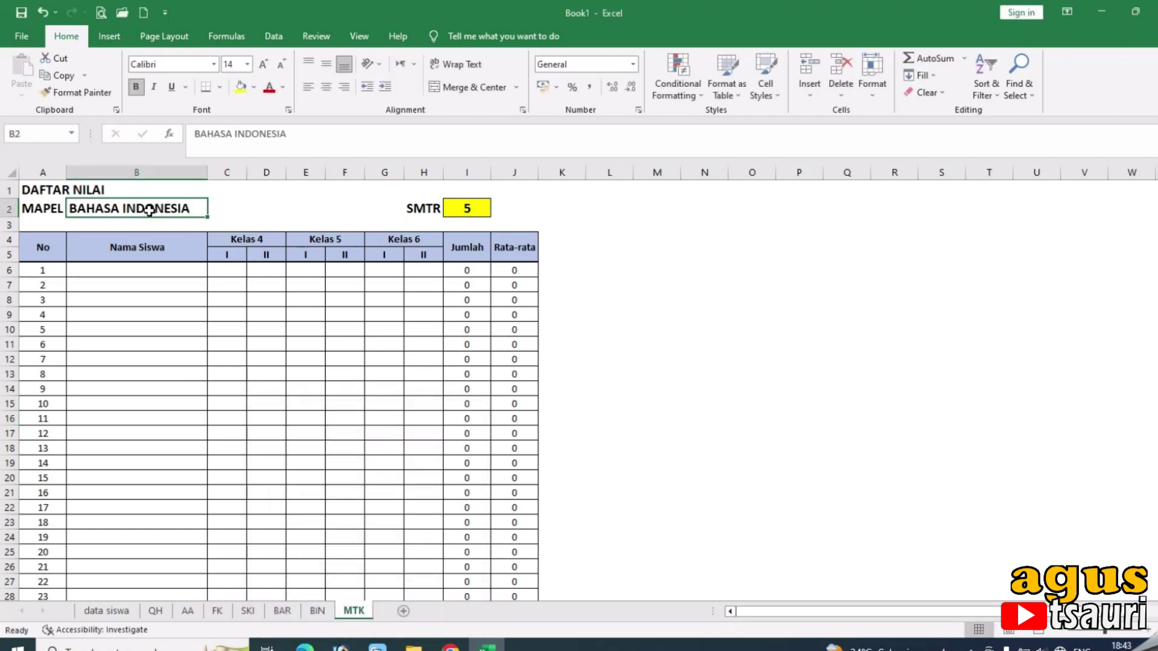
{"action": "type", "text": "MATEMATIKA"}
Copy the MTK sheet, keep MTK first, and name the copy IPA.
{"action": "right_click", "coordinate": [359, 611]}
{"action": "left_click", "coordinate": [405, 490]}
{"action": "left_click", "coordinate": [305, 567]}
{"action": "left_click", "coordinate": [439, 604]}
{"action": "left_click_drag", "start_coordinate": [409, 613], "coordinate": [398, 608]}
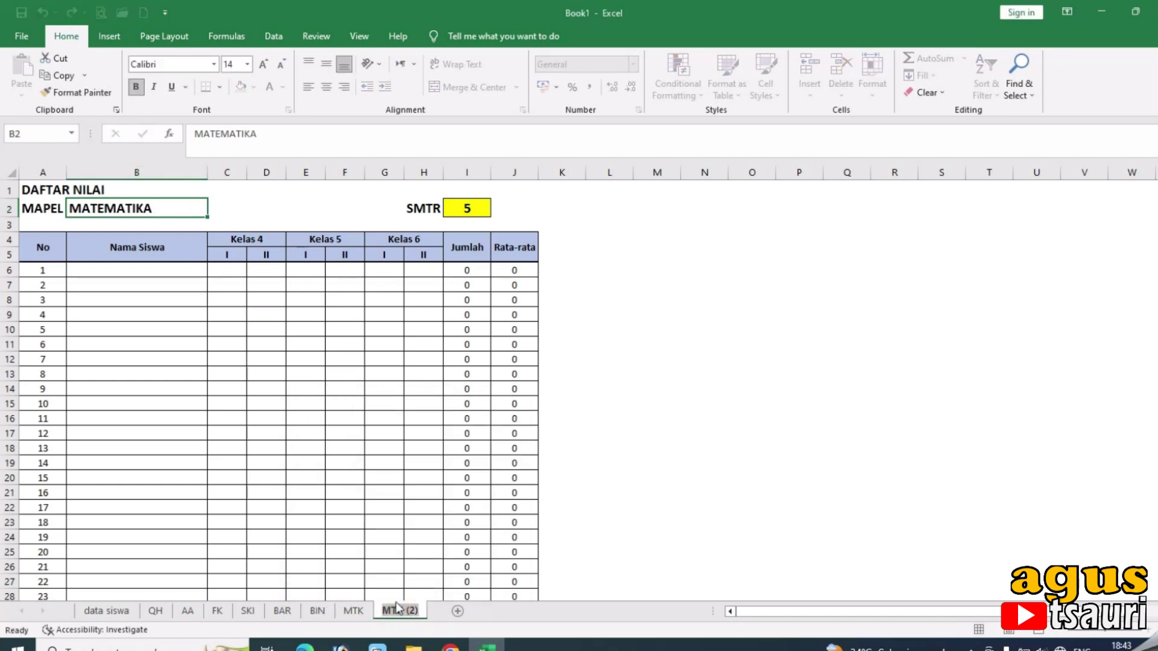
{"action": "key", "text": "Return"}
{"action": "type", "text": "IPA"}
Copy the IPA sheet to the end as IPS with subject IPS.
{"action": "right_click", "coordinate": [390, 610]}
{"action": "left_click", "coordinate": [422, 490]}
{"action": "left_click", "coordinate": [362, 539]}
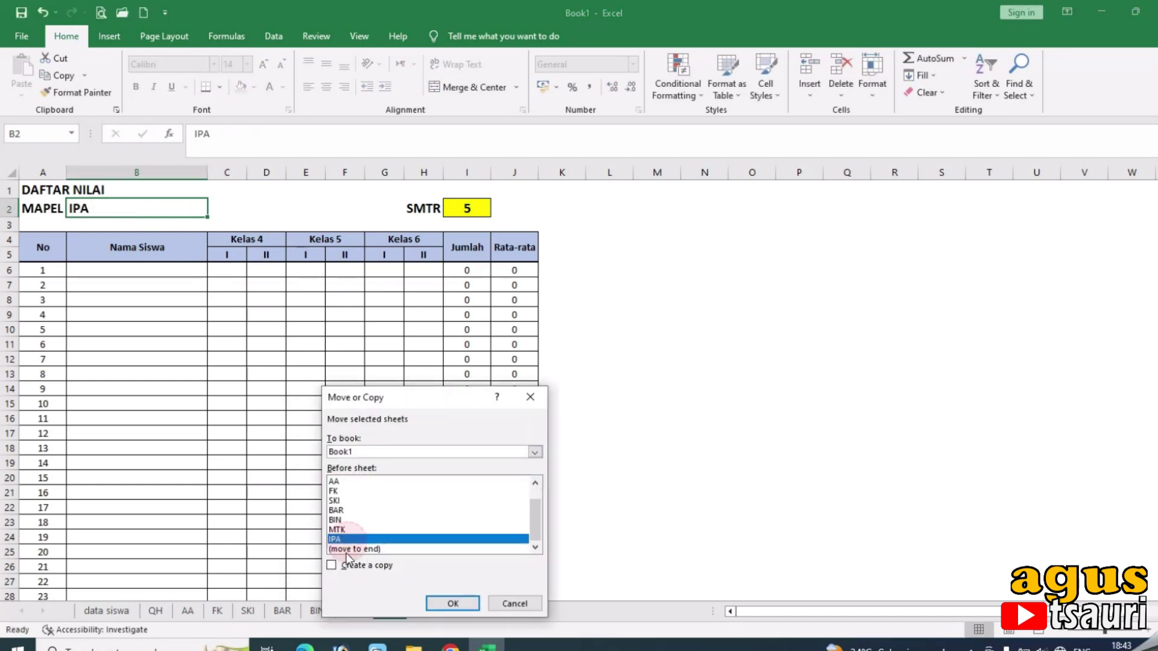
{"action": "left_click", "coordinate": [336, 561]}
{"action": "left_click", "coordinate": [444, 599]}
{"action": "double_click", "coordinate": [421, 611]}
{"action": "type", "text": "IPS"}
{"action": "key", "text": "Return"}
{"action": "type", "text": "IPS"}
{"action": "left_click", "coordinate": [610, 537]}
Copy the IPS sheet and name the copy PKN.
{"action": "right_click", "coordinate": [423, 611]}
{"action": "left_click", "coordinate": [466, 483]}
{"action": "left_click", "coordinate": [358, 559]}
{"action": "left_click", "coordinate": [479, 597]}
{"action": "left_click", "coordinate": [461, 611]}
{"action": "key", "text": "Return"}
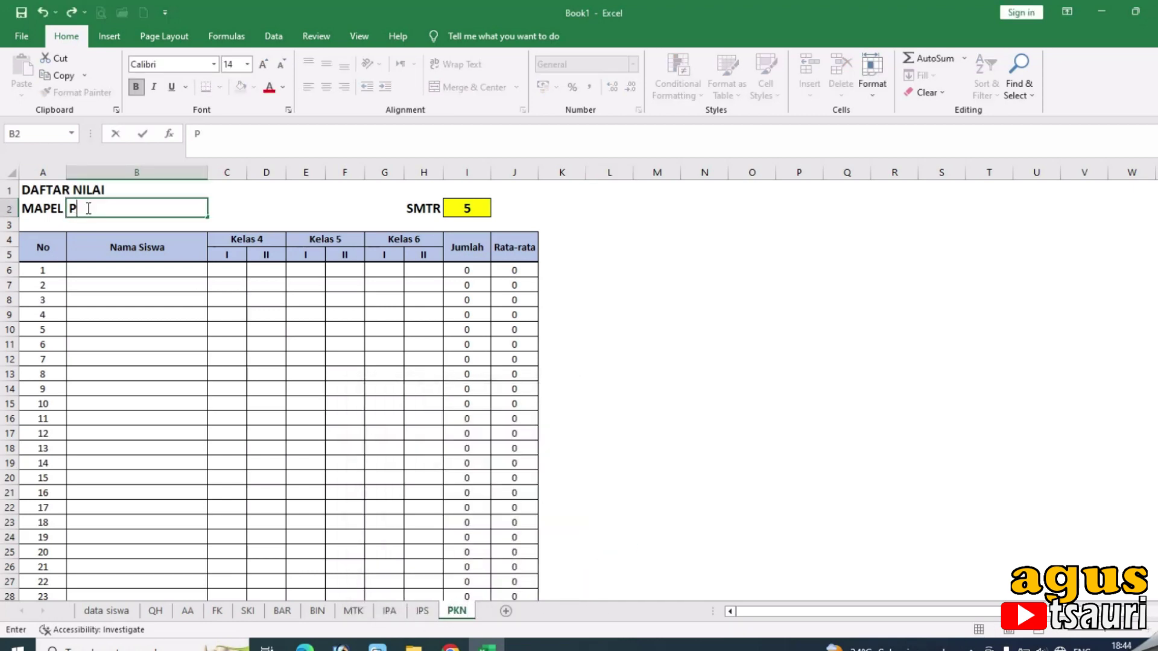
Duplicate the PKN sheet to make the SBDP sheet.
{"action": "right_click", "coordinate": [457, 611]}
{"action": "left_click", "coordinate": [530, 605]}
{"action": "left_click", "coordinate": [503, 612]}
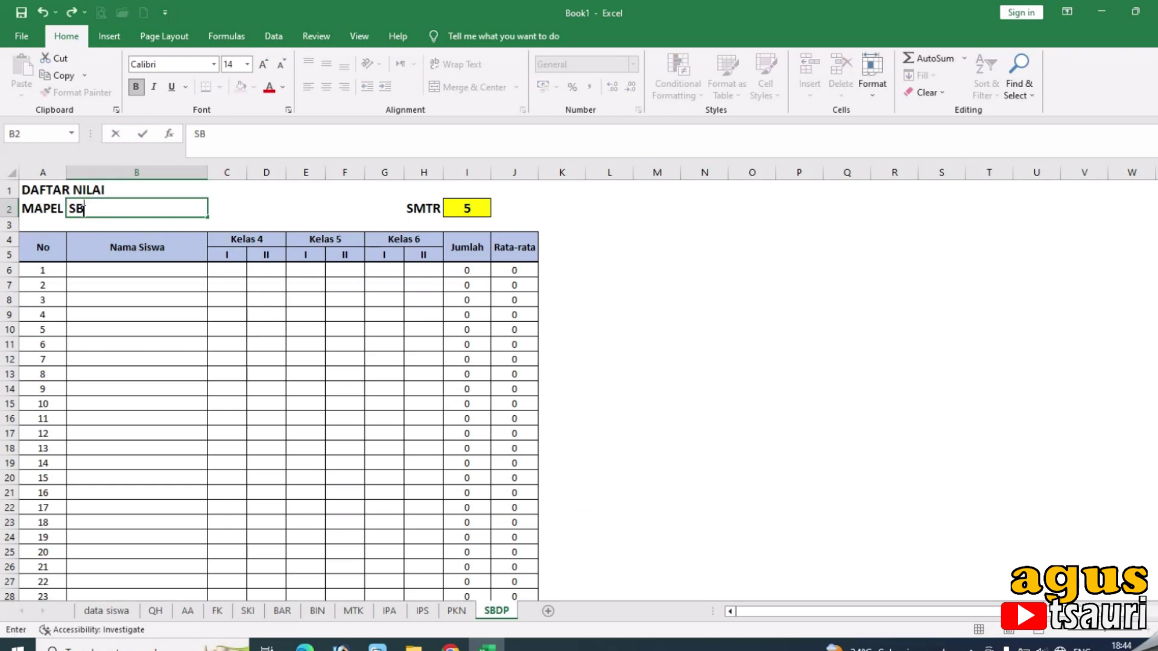
Copy the SBDP sheet as PJOK with subject PJOK.
{"action": "right_click", "coordinate": [501, 609]}
{"action": "left_click", "coordinate": [559, 485]}
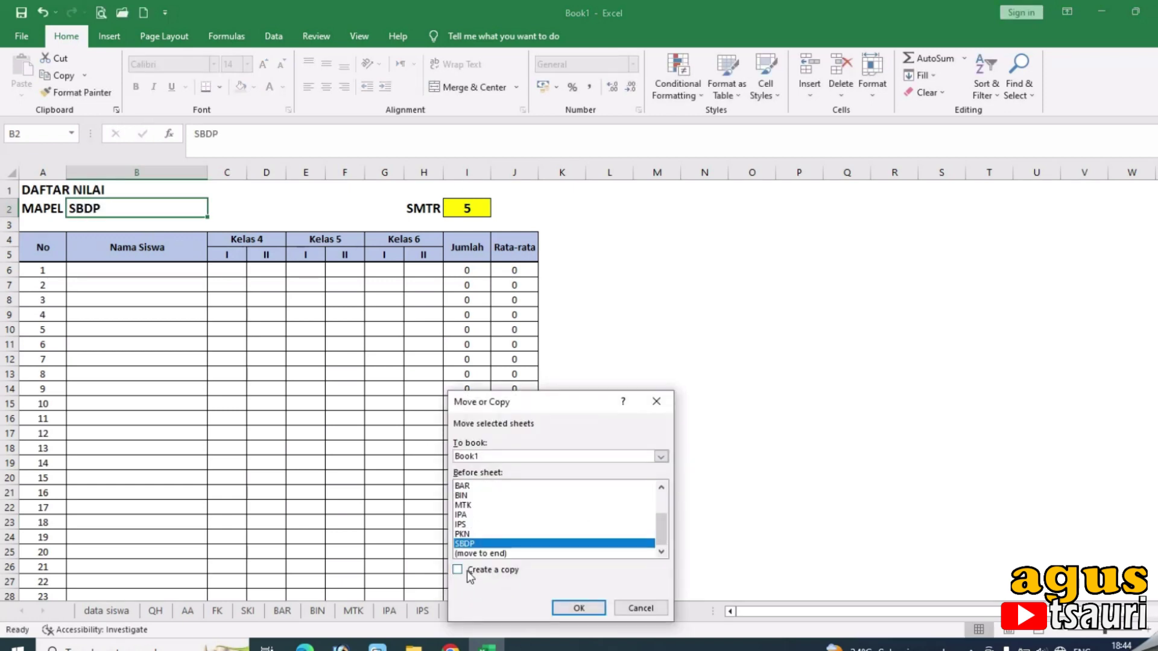
{"action": "left_click", "coordinate": [437, 574]}
{"action": "left_click", "coordinate": [563, 610]}
{"action": "double_click", "coordinate": [556, 611]}
{"action": "type", "text": "PJOK"}
{"action": "key", "text": "Return"}
{"action": "type", "text": "PJOK"}
Copy the PJOK sheet as BING with subject BAHASA INGGRIS.
{"action": "right_click", "coordinate": [539, 610]}
{"action": "left_click", "coordinate": [594, 486]}
{"action": "left_click", "coordinate": [513, 548]}
{"action": "left_click", "coordinate": [491, 571]}
{"action": "left_click", "coordinate": [603, 605]}
{"action": "double_click", "coordinate": [576, 610]}
{"action": "type", "text": "BING"}
{"action": "key", "text": "Return"}
{"action": "type", "text": "BAHASA INGGRIS"}
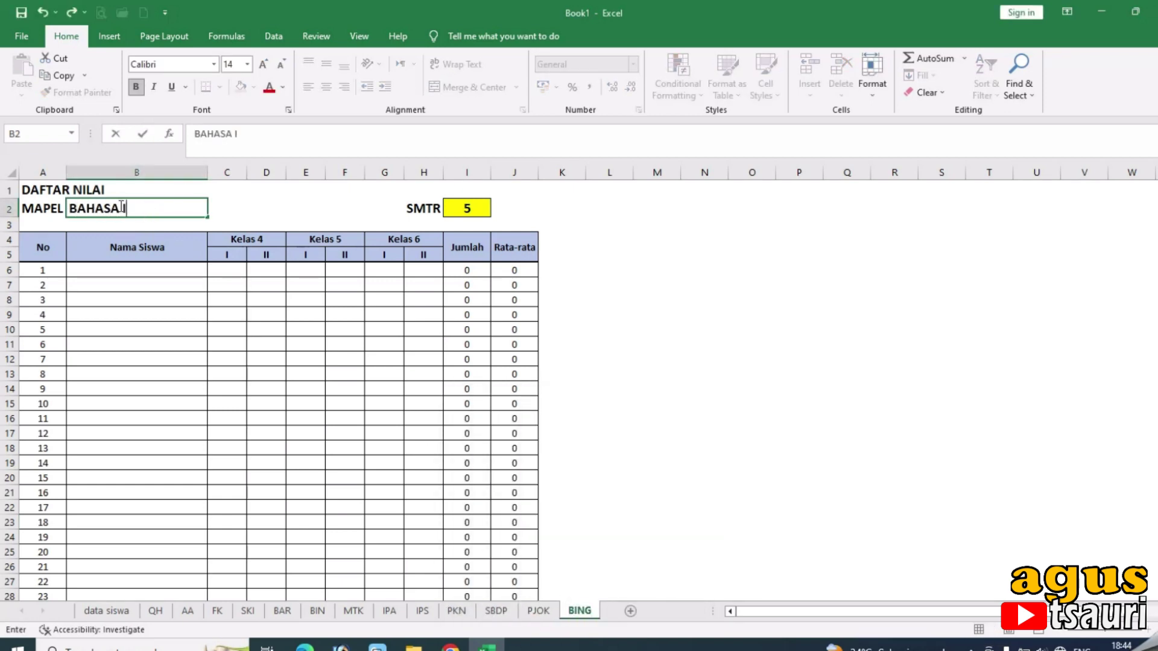
Copy the BING sheet as BDAR with subject BAHASA DAERAH.
{"action": "right_click", "coordinate": [580, 611]}
{"action": "left_click", "coordinate": [636, 486]}
{"action": "left_click", "coordinate": [543, 549]}
{"action": "left_click", "coordinate": [523, 574]}
{"action": "left_click", "coordinate": [644, 609]}
{"action": "double_click", "coordinate": [634, 611]}
{"action": "type", "text": "BDAR"}
{"action": "key", "text": "Return"}
{"action": "type", "text": "BAHASA DAERAH"}
{"action": "left_click", "coordinate": [642, 388]}
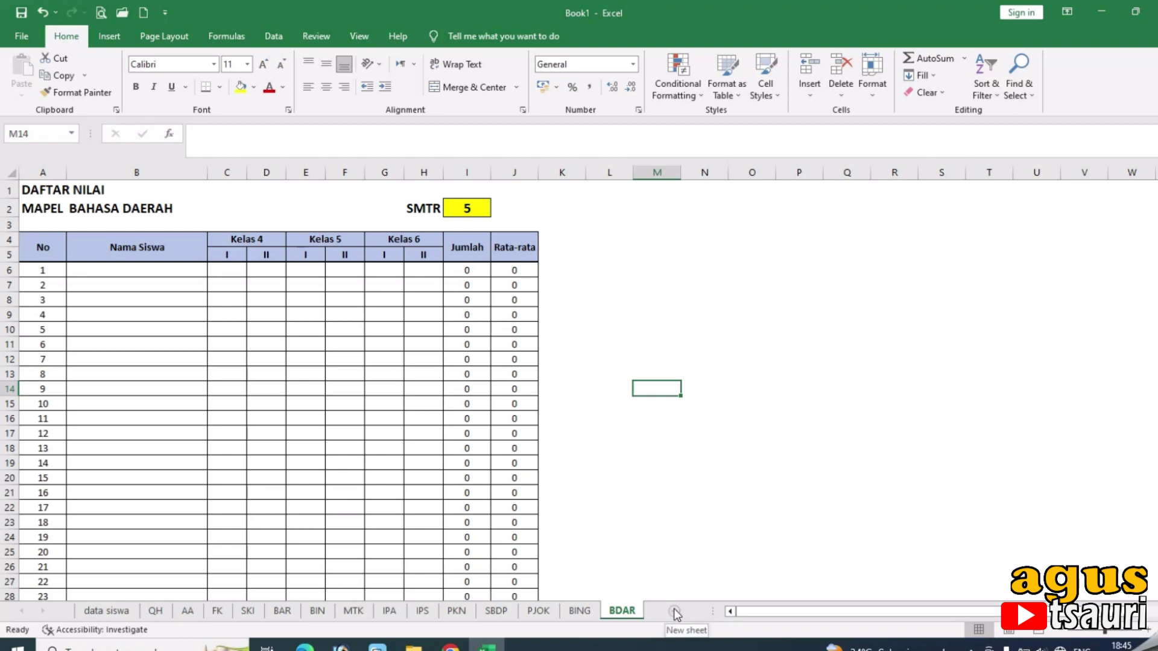
Make one more copy of the BDAR sheet, keeping BDAR first.
{"action": "right_click", "coordinate": [633, 612]}
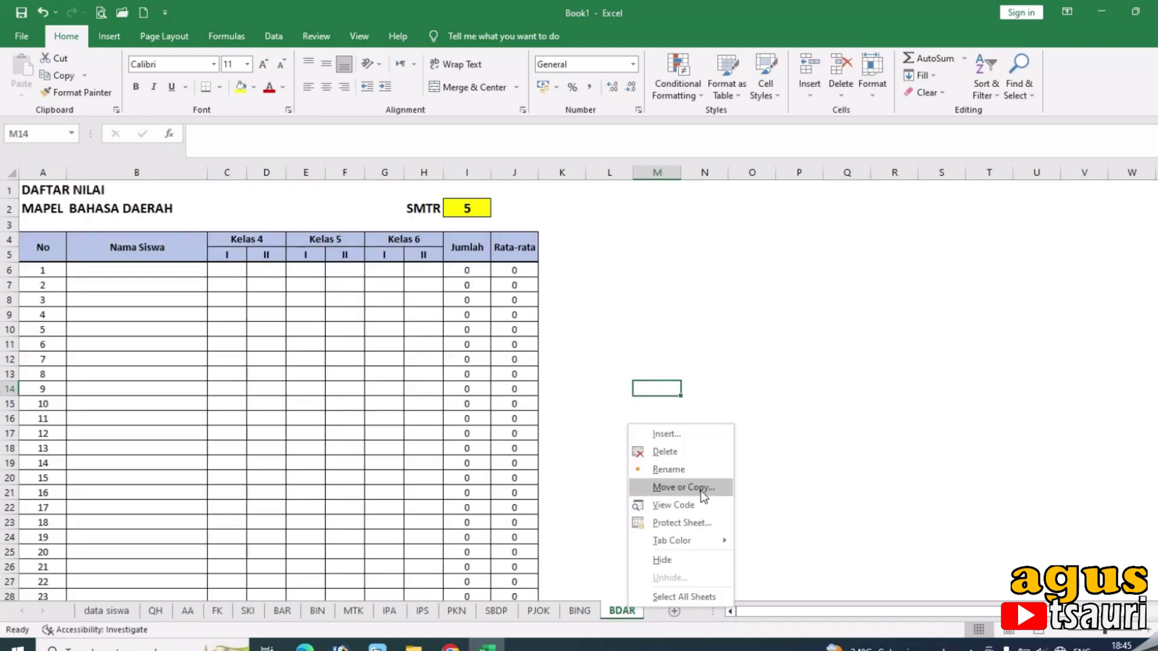
{"action": "left_click", "coordinate": [684, 487]}
{"action": "left_click", "coordinate": [604, 570]}
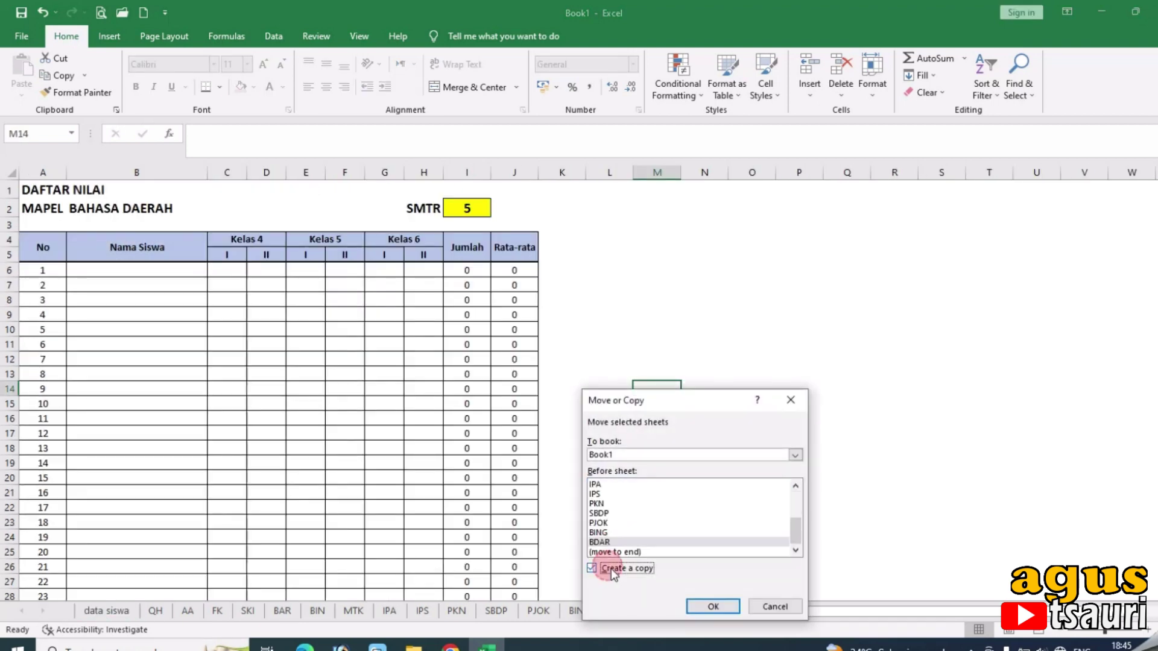
{"action": "left_click", "coordinate": [703, 605]}
{"action": "left_click_drag", "start_coordinate": [616, 611], "coordinate": [576, 614]}
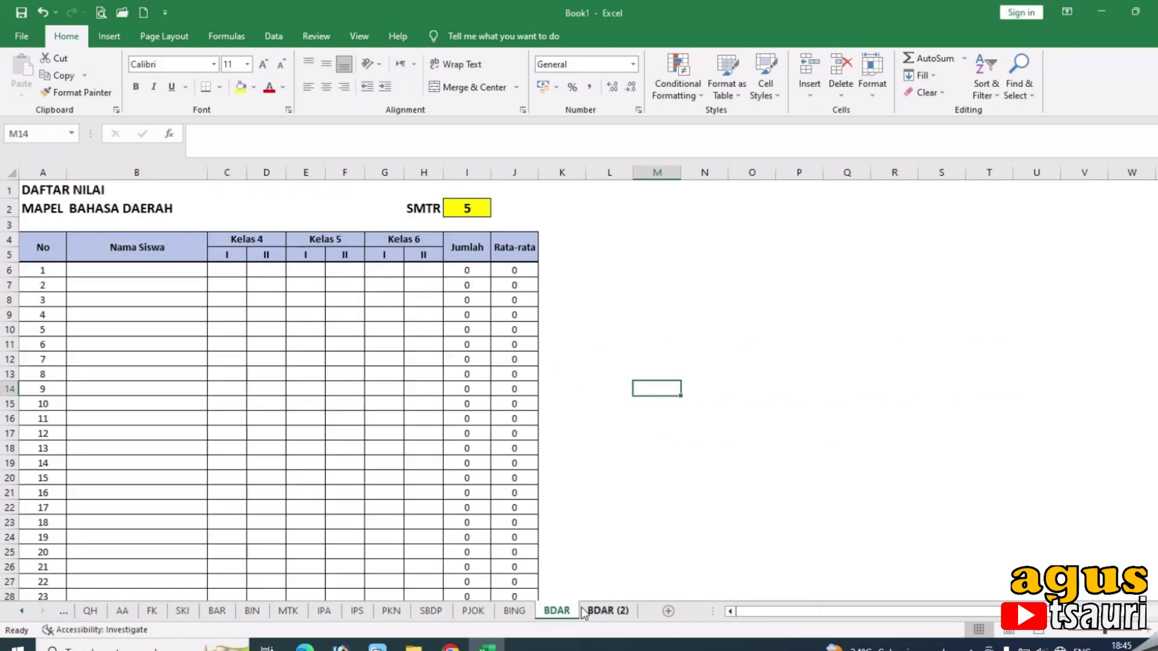
Rename the BDAR copy to AM and enter ASSESMEN MADRASAH in B2.
{"action": "double_click", "coordinate": [591, 609]}
{"action": "type", "text": "AM"}
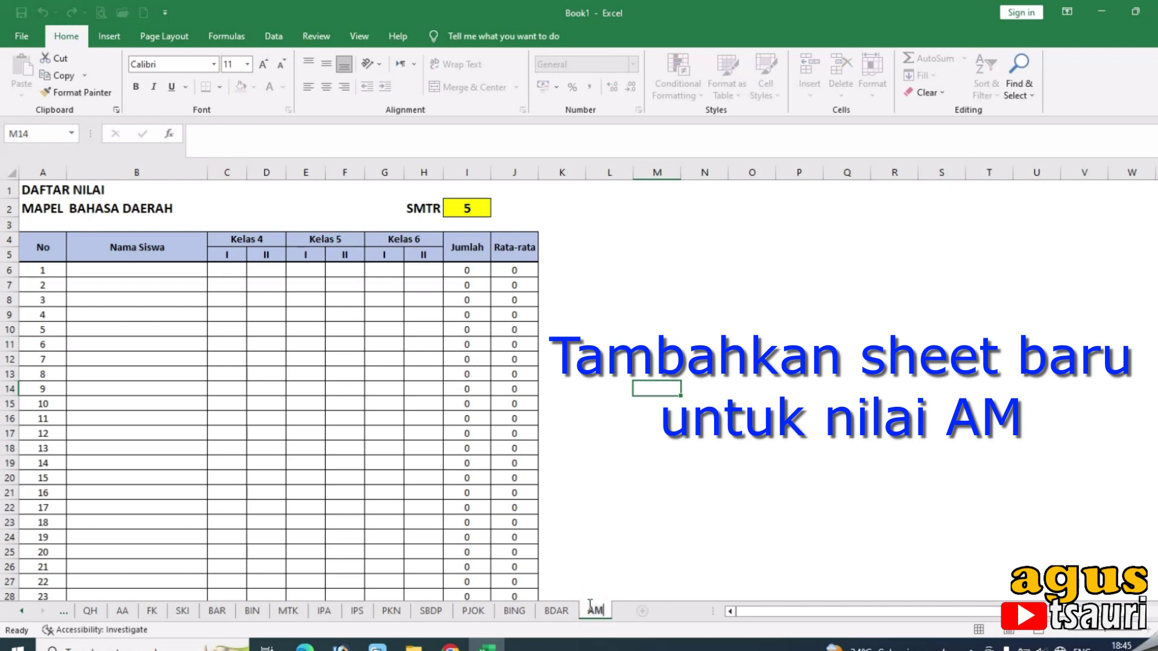
{"action": "left_click", "coordinate": [131, 207]}
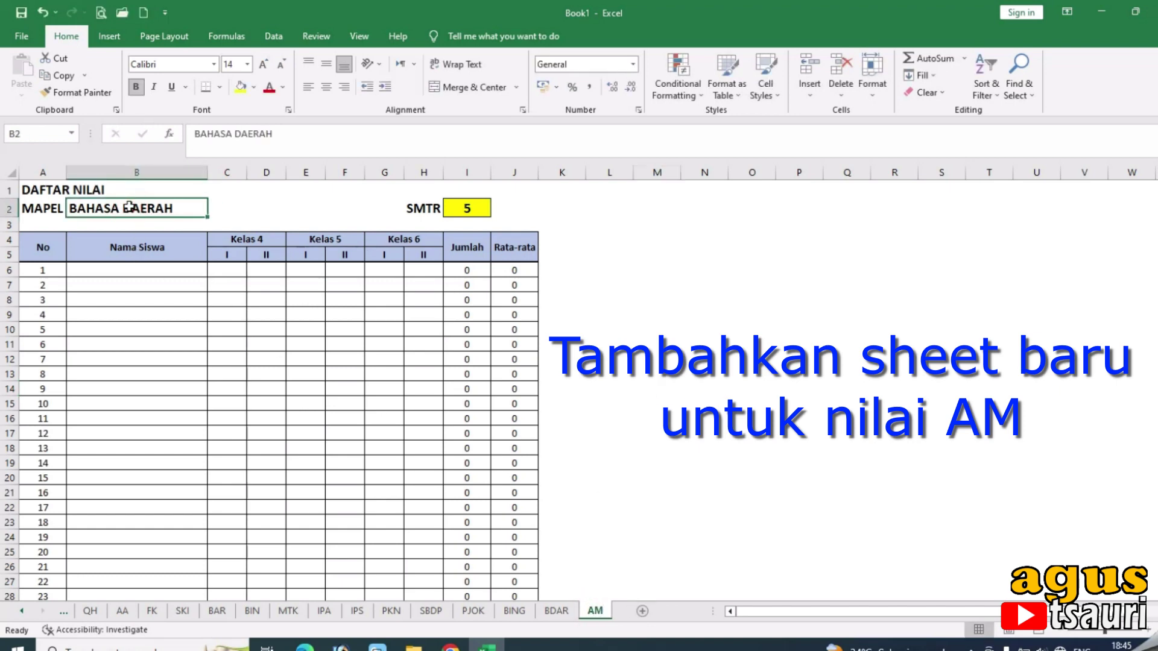
{"action": "type", "text": "ASSESMEN"}
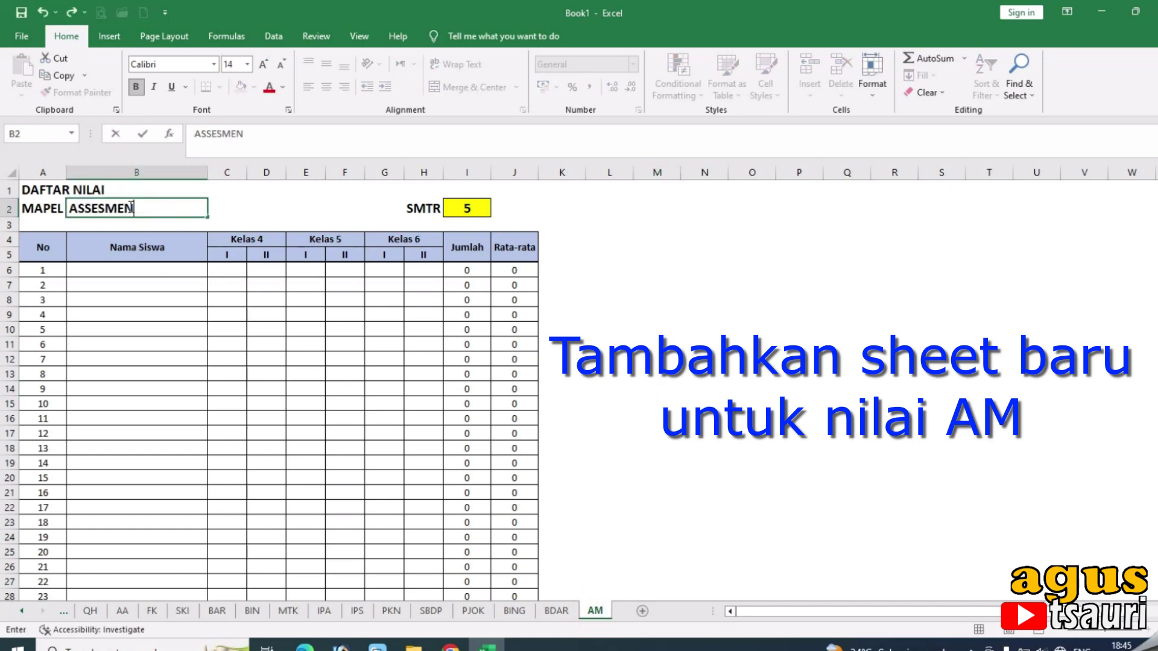
{"action": "type", "text": " MADRASAH"}
{"action": "key", "text": "Return"}
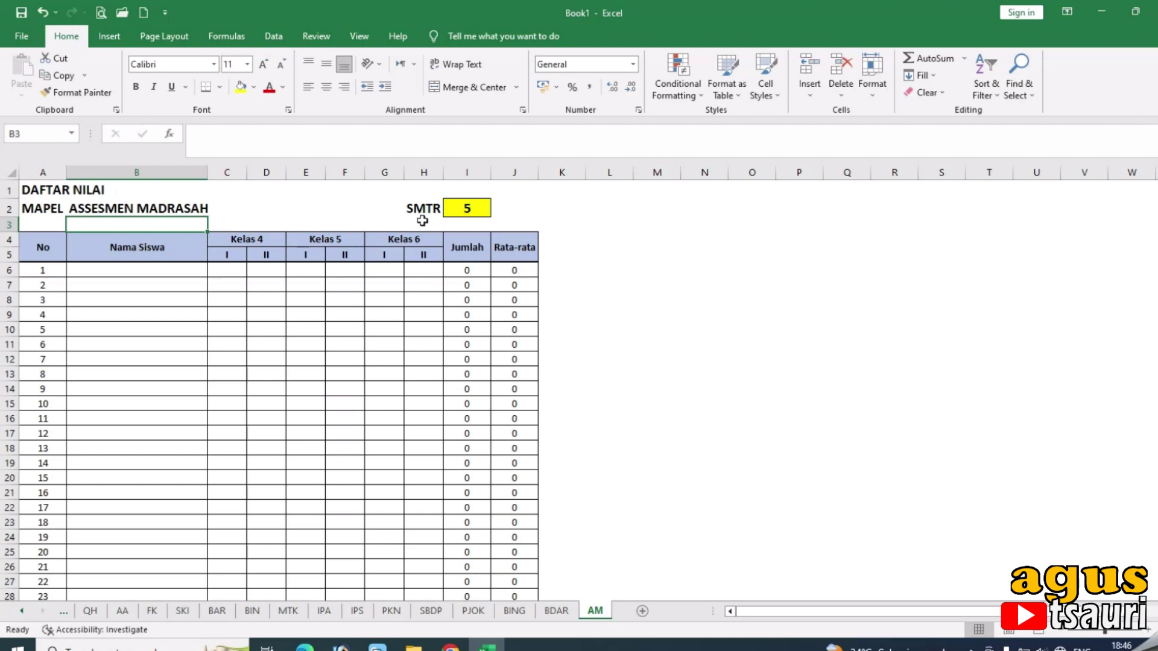
{"action": "left_click_drag", "start_coordinate": [425, 209], "coordinate": [473, 208]}
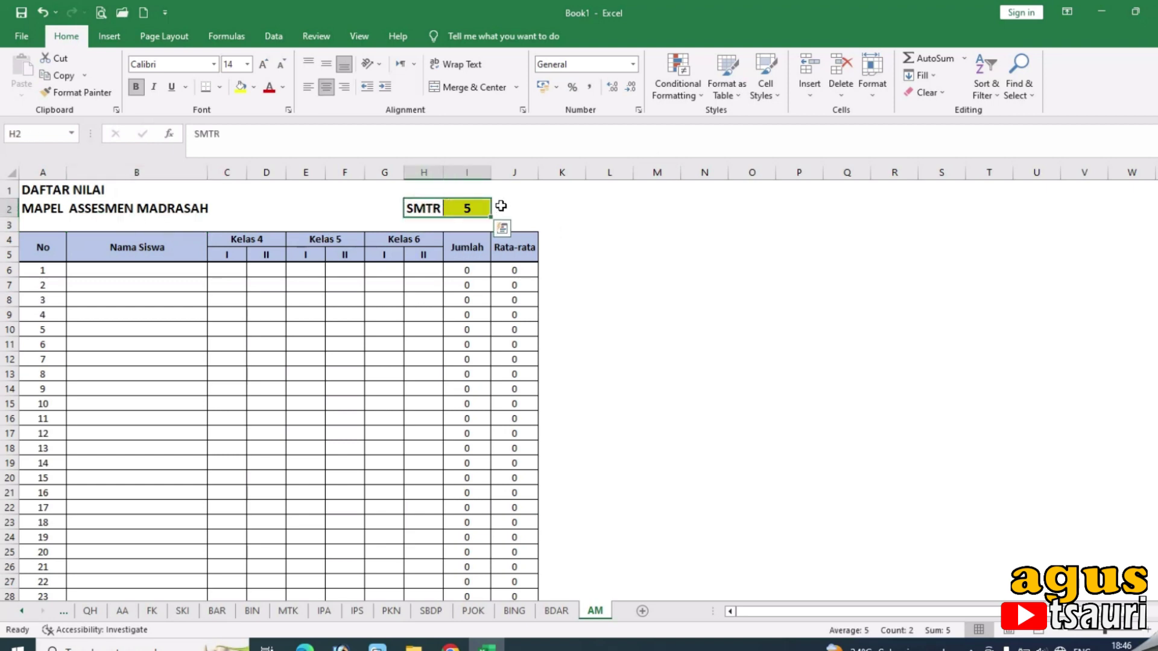
Clear the SMTR 5 label and value, and paste blank J2 over I2 to remove its yellow fill.
{"action": "key", "text": "Delete"}
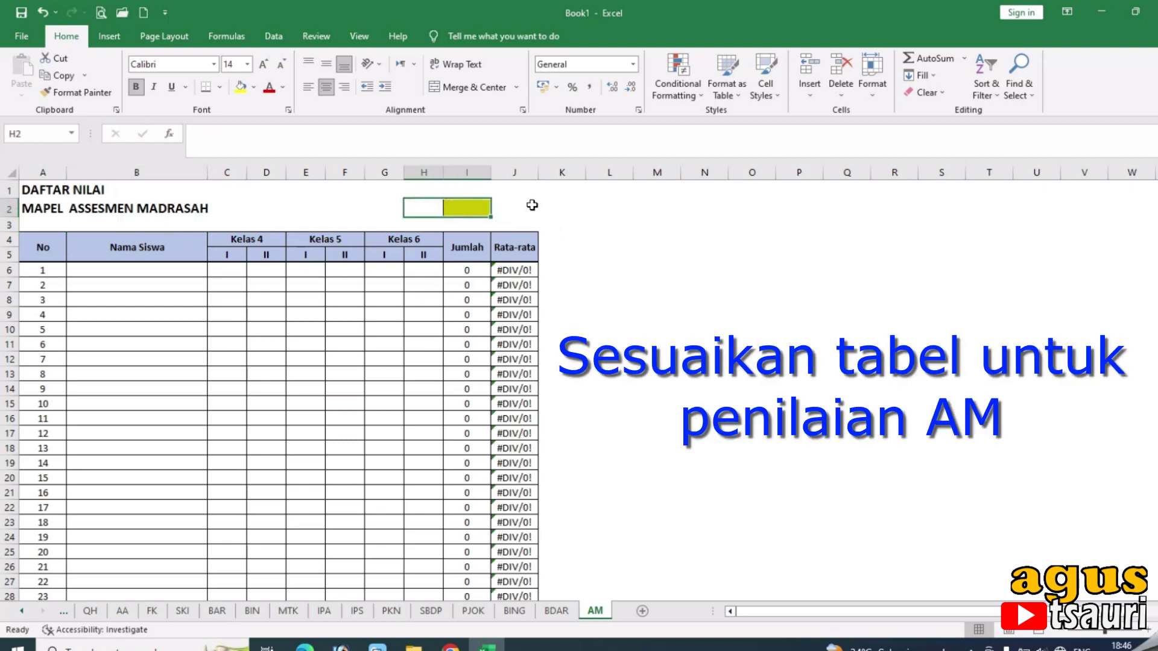
{"action": "left_click", "coordinate": [525, 212]}
{"action": "key", "text": "ctrl+c"}
{"action": "left_click", "coordinate": [470, 207]}
{"action": "key", "text": "ctrl+v"}
{"action": "left_click", "coordinate": [639, 254]}
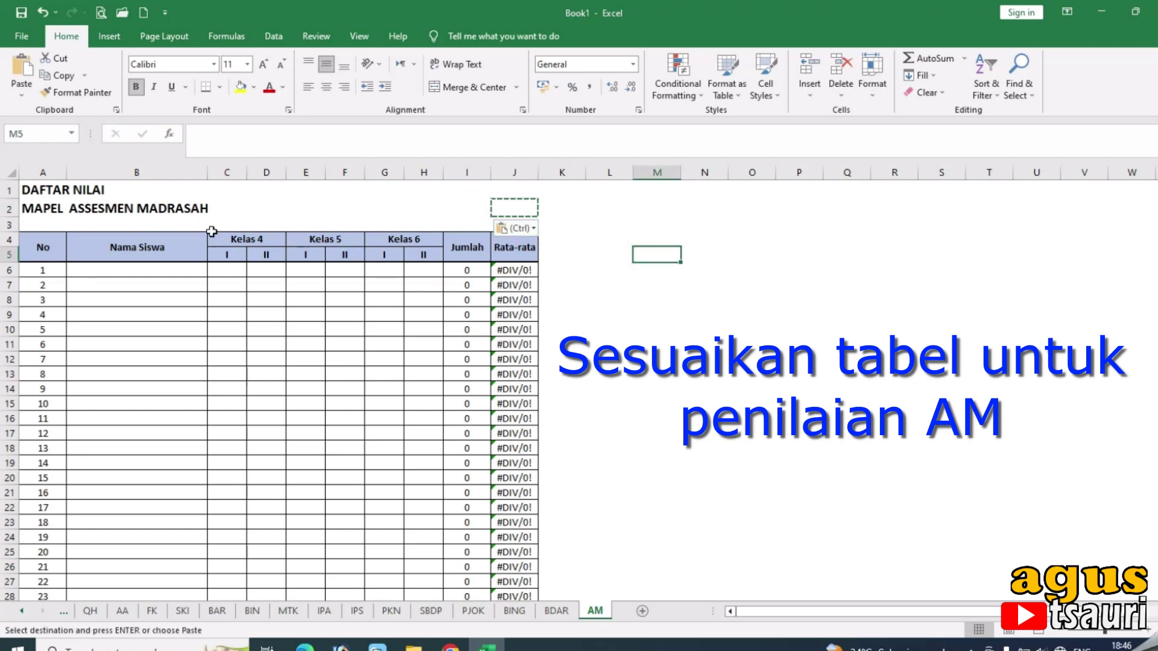
Unmerge the Kelas 4 header and paste the blank C4:D4 cells over the Kelas 5 and Kelas 6 headers.
{"action": "left_click", "coordinate": [248, 239]}
{"action": "left_click", "coordinate": [449, 87]}
{"action": "left_click", "coordinate": [238, 239]}
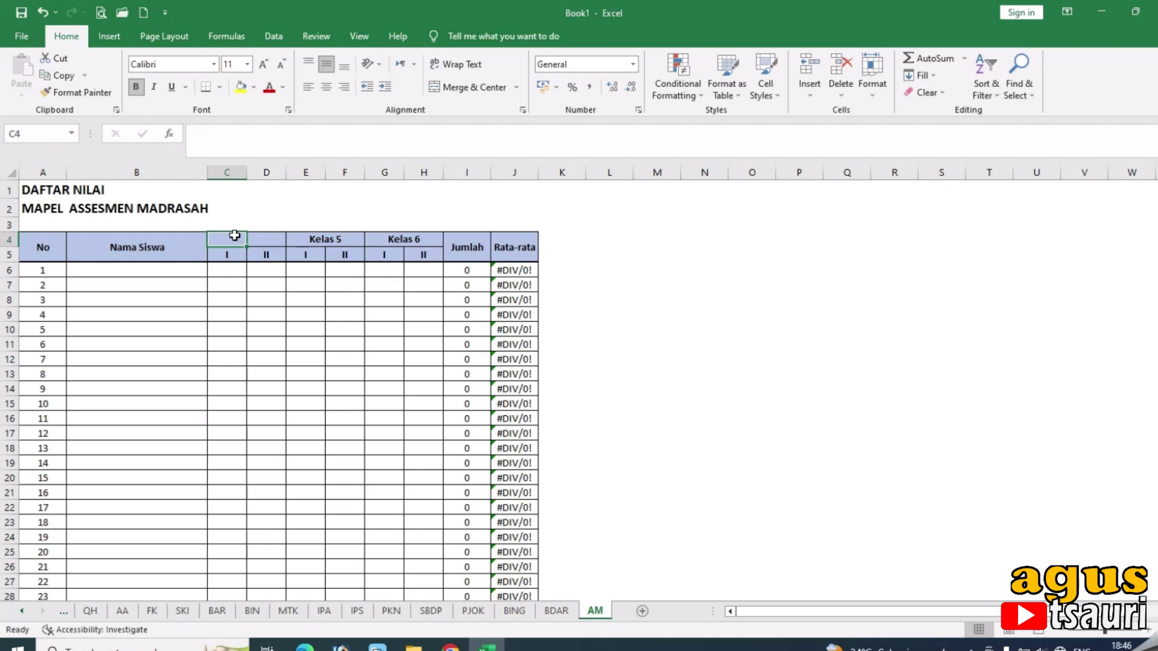
{"action": "left_click_drag", "start_coordinate": [234, 235], "coordinate": [265, 239]}
{"action": "key", "text": "ctrl+c"}
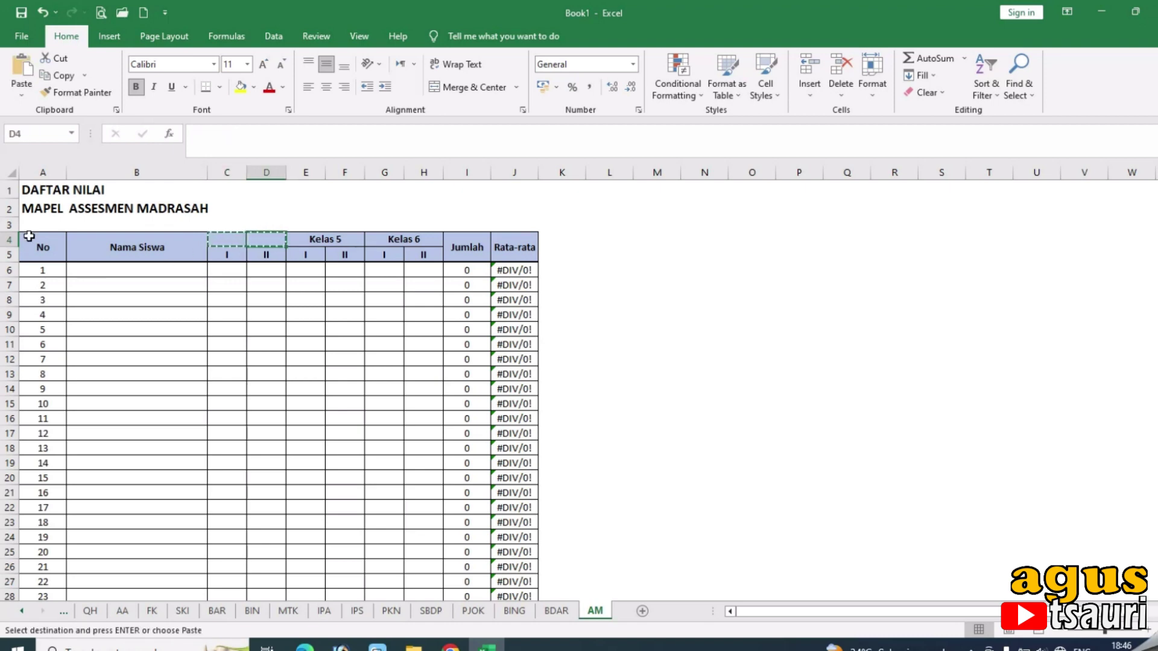
{"action": "left_click", "coordinate": [6, 255]}
{"action": "right_click", "coordinate": [6, 256]}
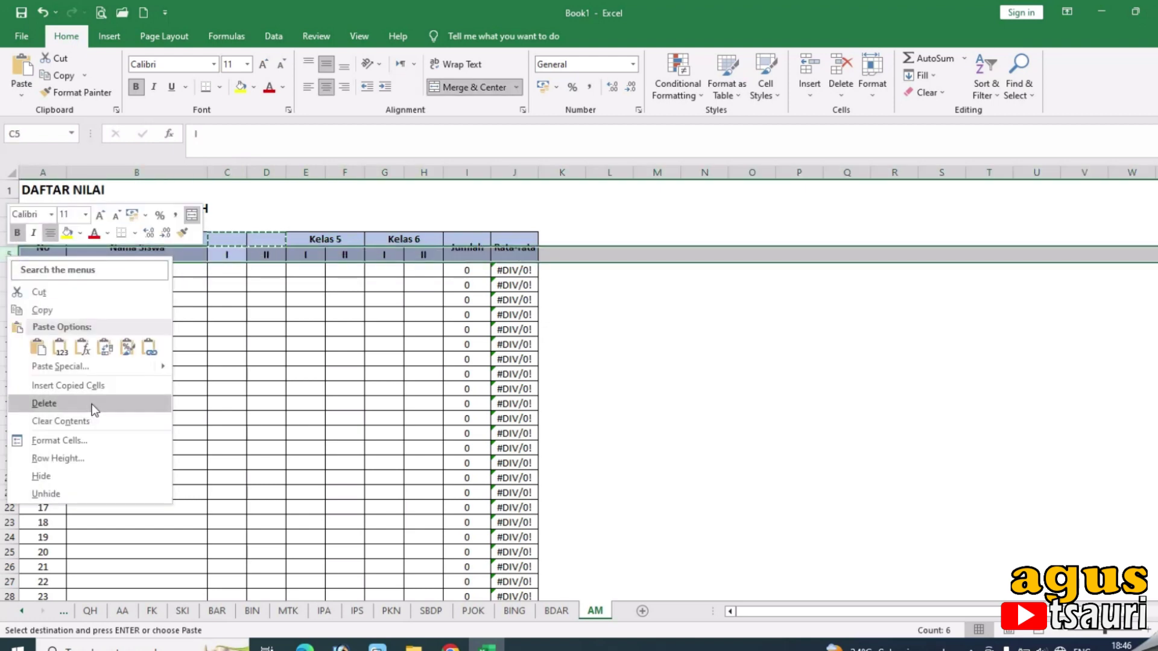
{"action": "left_click", "coordinate": [338, 236]}
{"action": "left_click", "coordinate": [316, 236]}
{"action": "key", "text": "ctrl+v"}
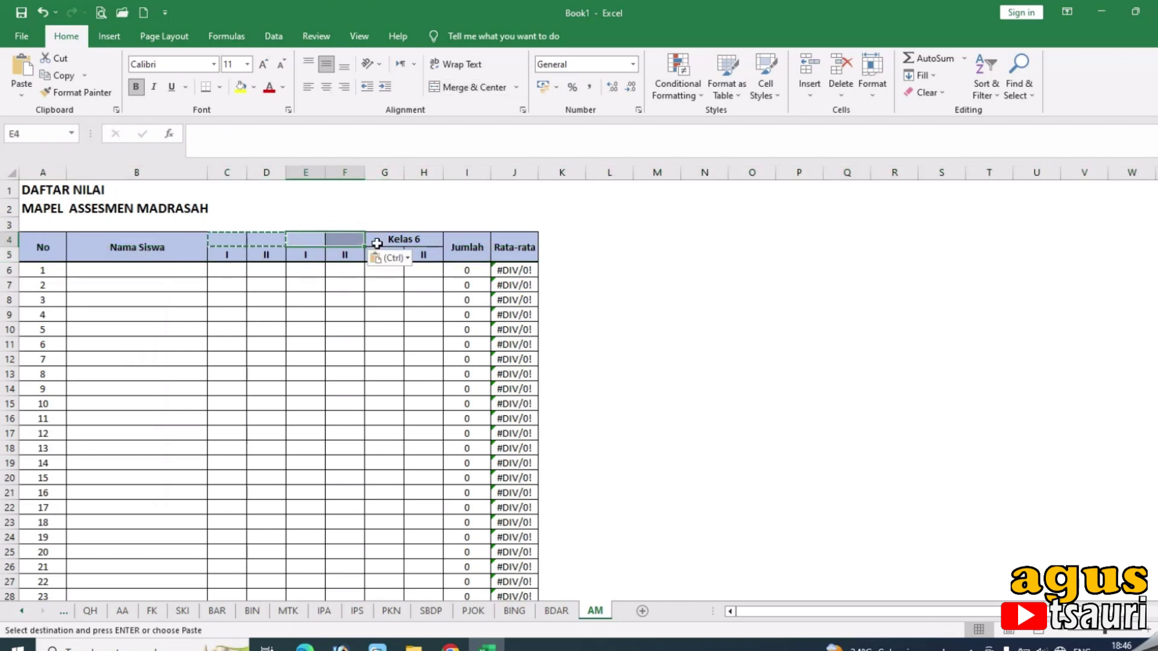
{"action": "left_click", "coordinate": [389, 239]}
{"action": "key", "text": "ctrl+v"}
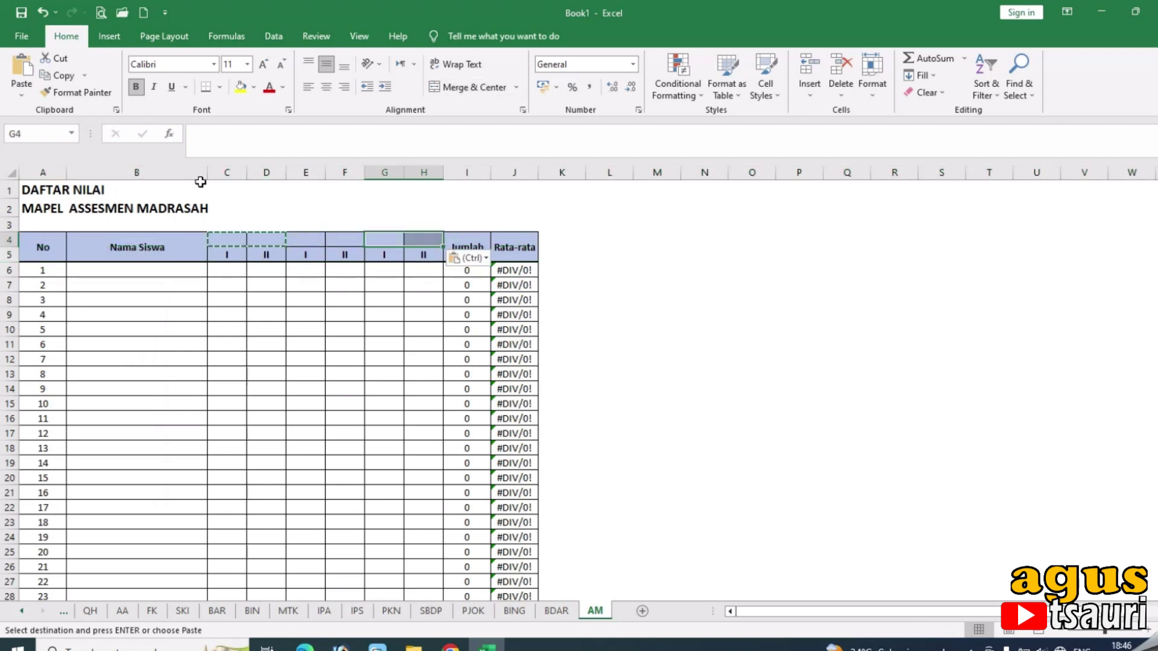
Insert a copy of columns C:H before Jumlah, pushing Jumlah to column O.
{"action": "left_click_drag", "start_coordinate": [230, 172], "coordinate": [425, 186]}
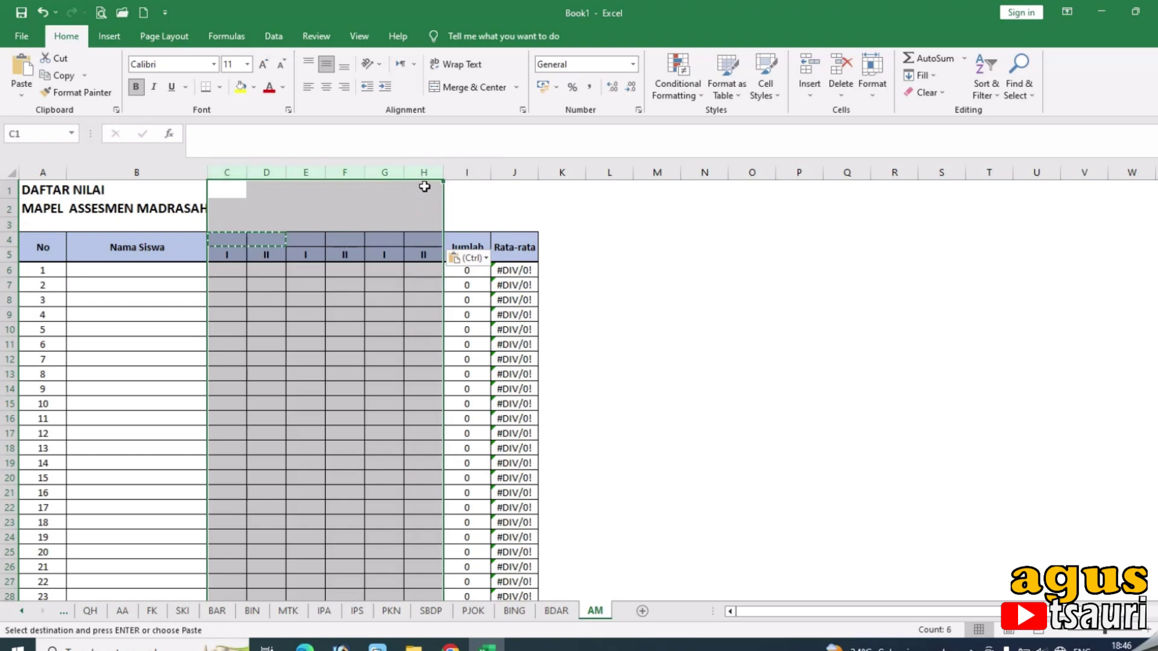
{"action": "key", "text": "ctrl+c"}
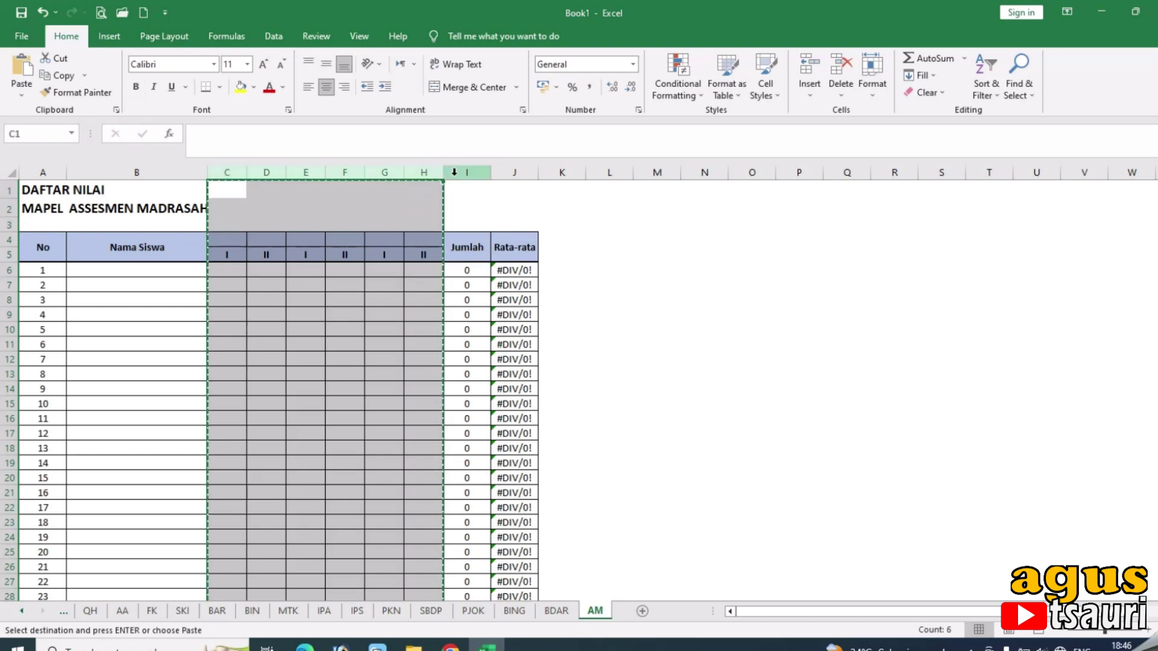
{"action": "right_click", "coordinate": [456, 174]}
{"action": "left_click", "coordinate": [500, 308]}
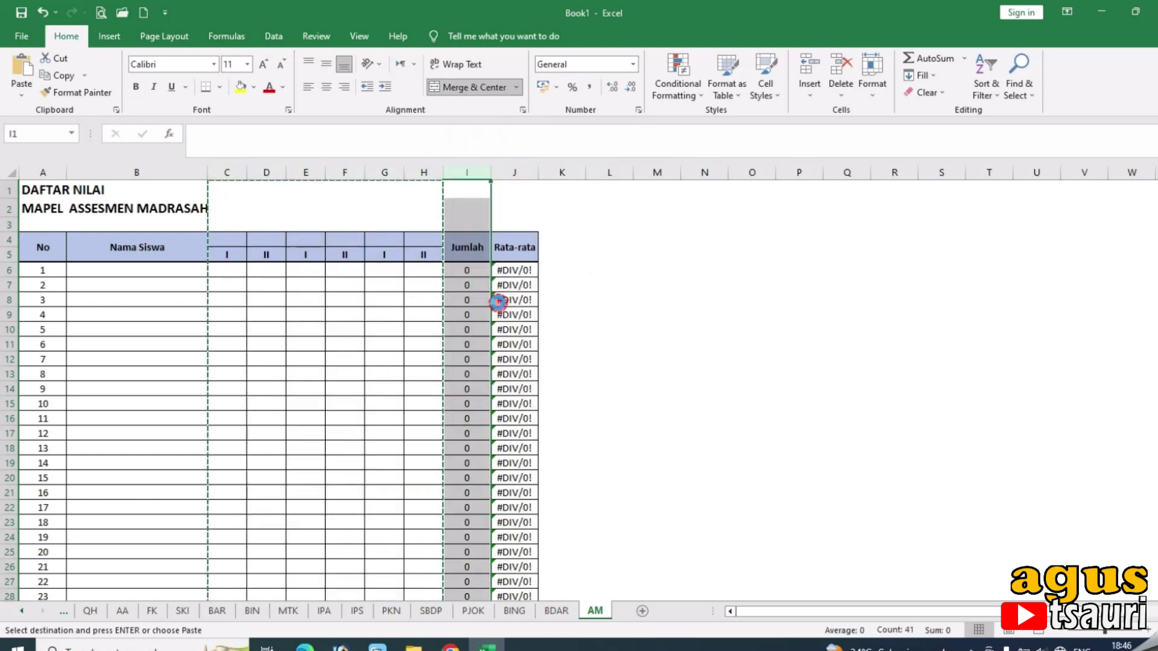
{"action": "left_click", "coordinate": [234, 239]}
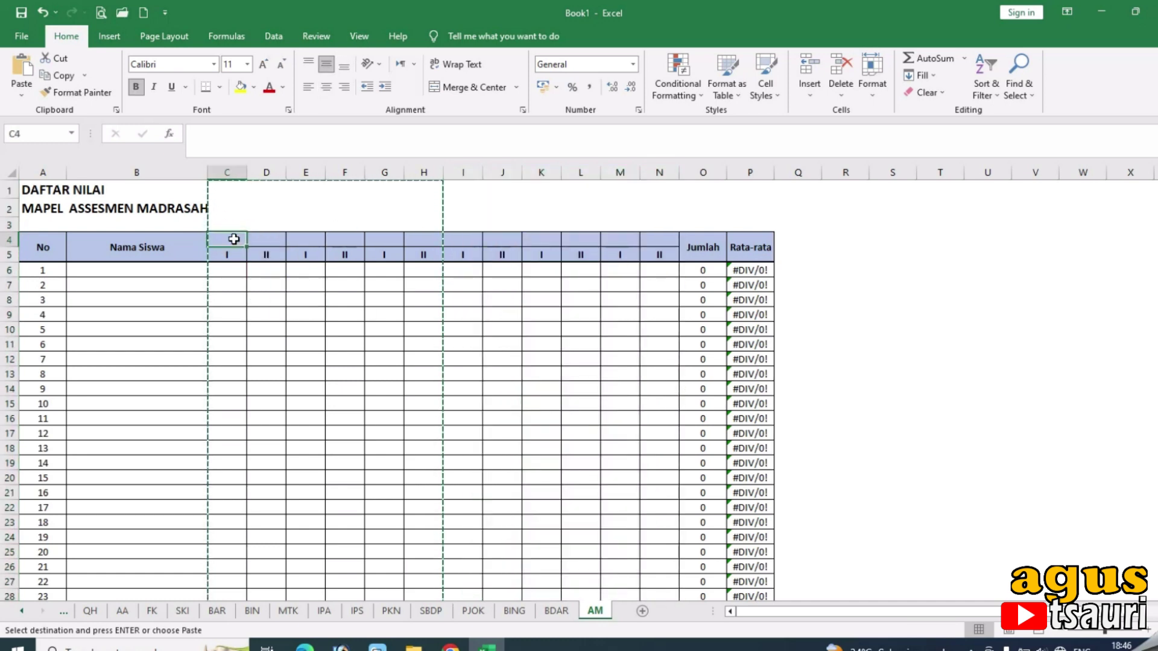
Enter the PAI subject codes QH, AA, FK, SKI and BA in C5:G5.
{"action": "left_click", "coordinate": [240, 254]}
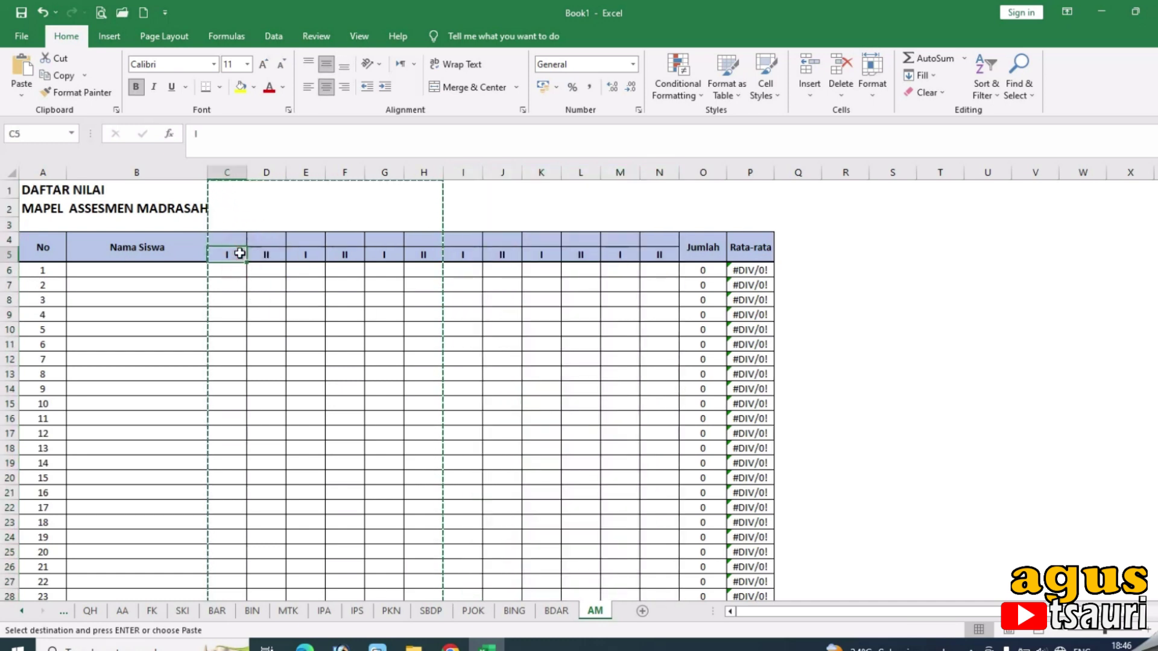
{"action": "type", "text": "Q"}
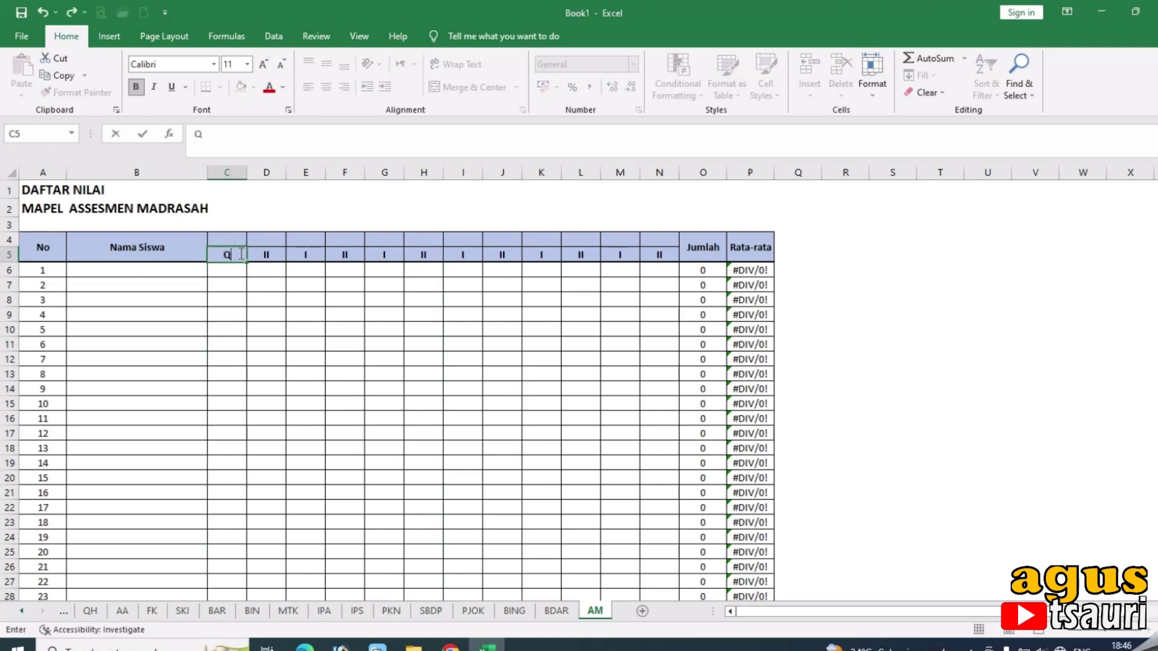
{"action": "type", "text": "H"}
{"action": "key", "text": "Tab"}
{"action": "type", "text": "AA"}
{"action": "key", "text": "Tab"}
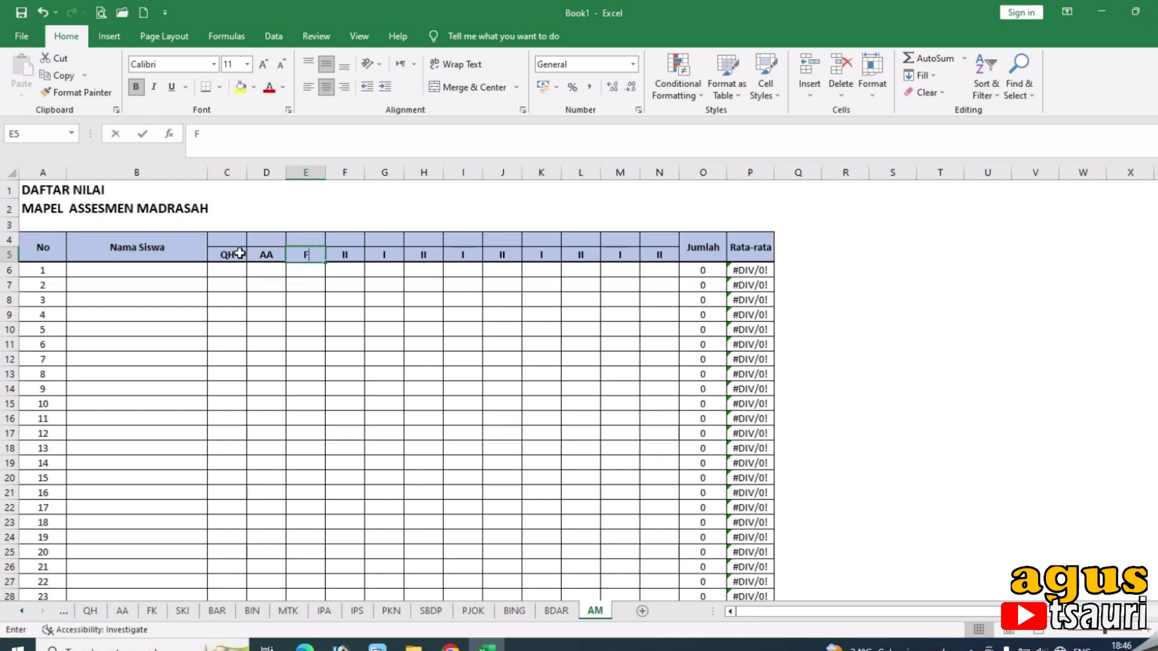
{"action": "type", "text": "F"}
{"action": "key", "text": "Tab"}
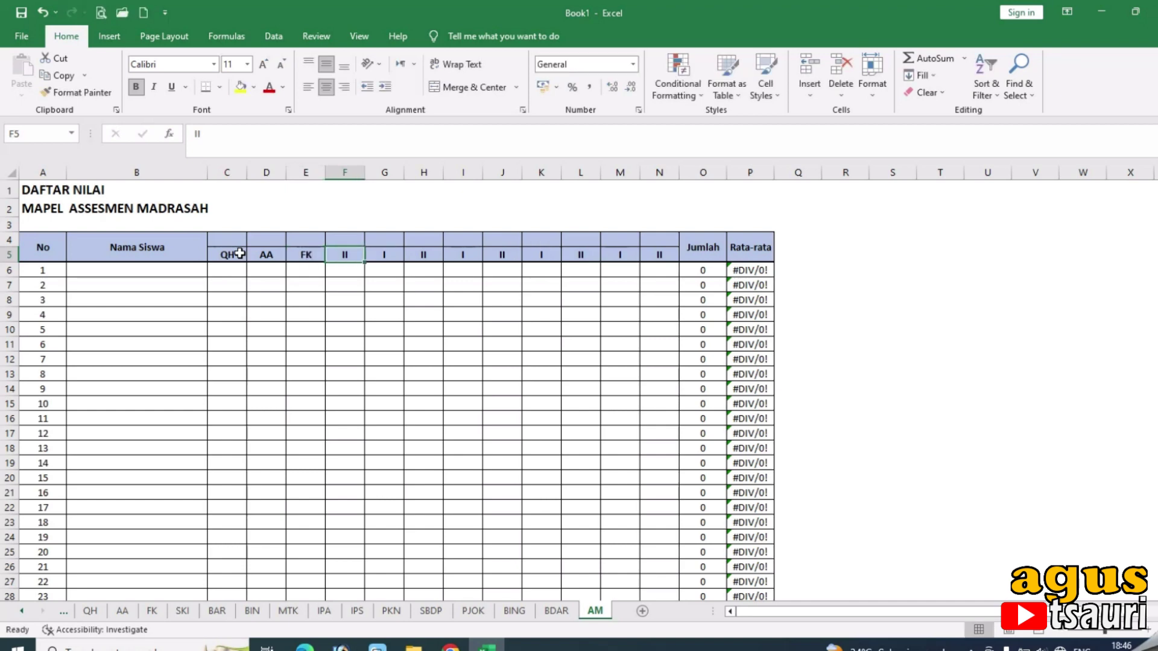
{"action": "type", "text": "SKI"}
{"action": "key", "text": "Tab"}
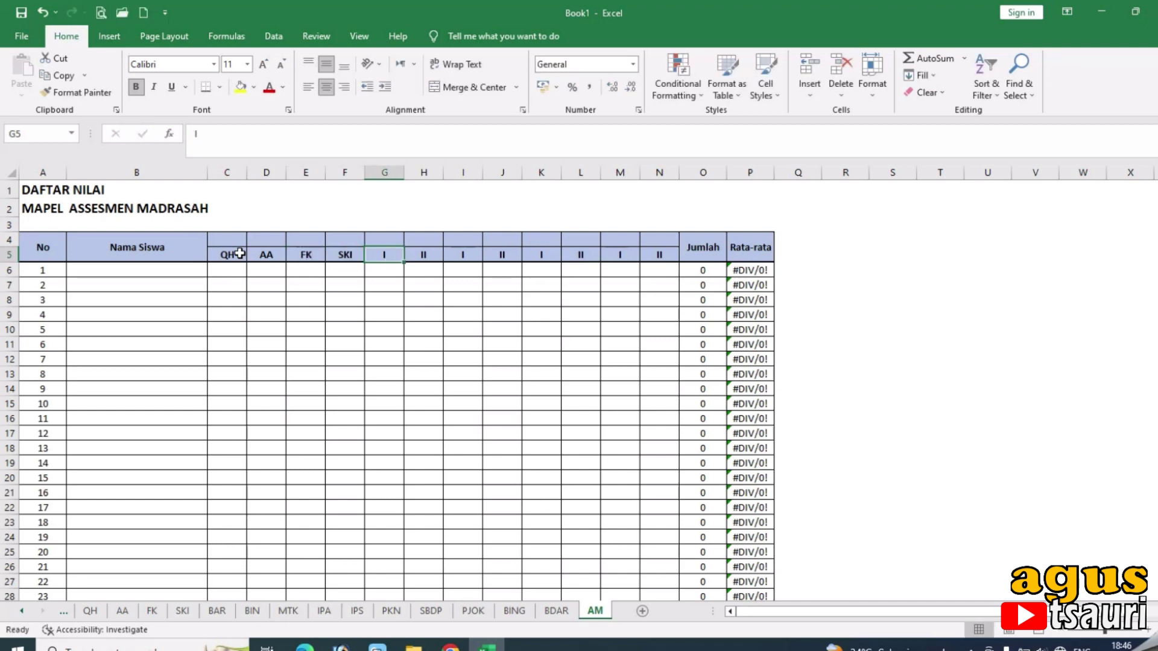
{"action": "type", "text": "BAR"}
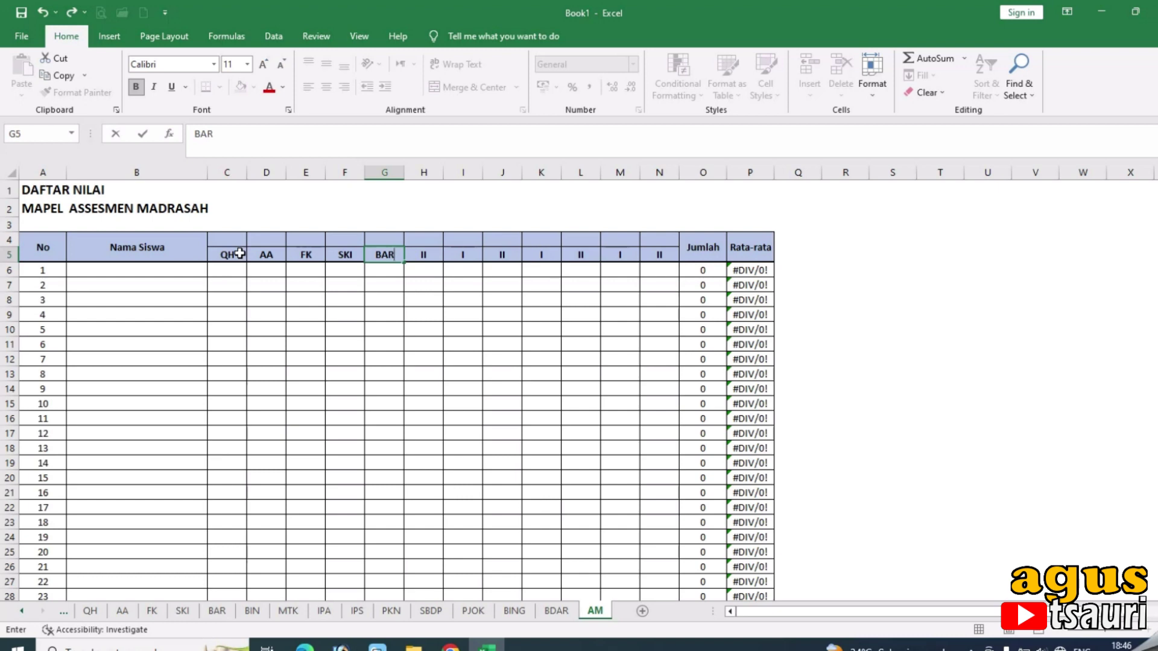
Merge C4:G4 into a group header reading MAPEL PAI.
{"action": "left_click_drag", "start_coordinate": [237, 240], "coordinate": [398, 240]}
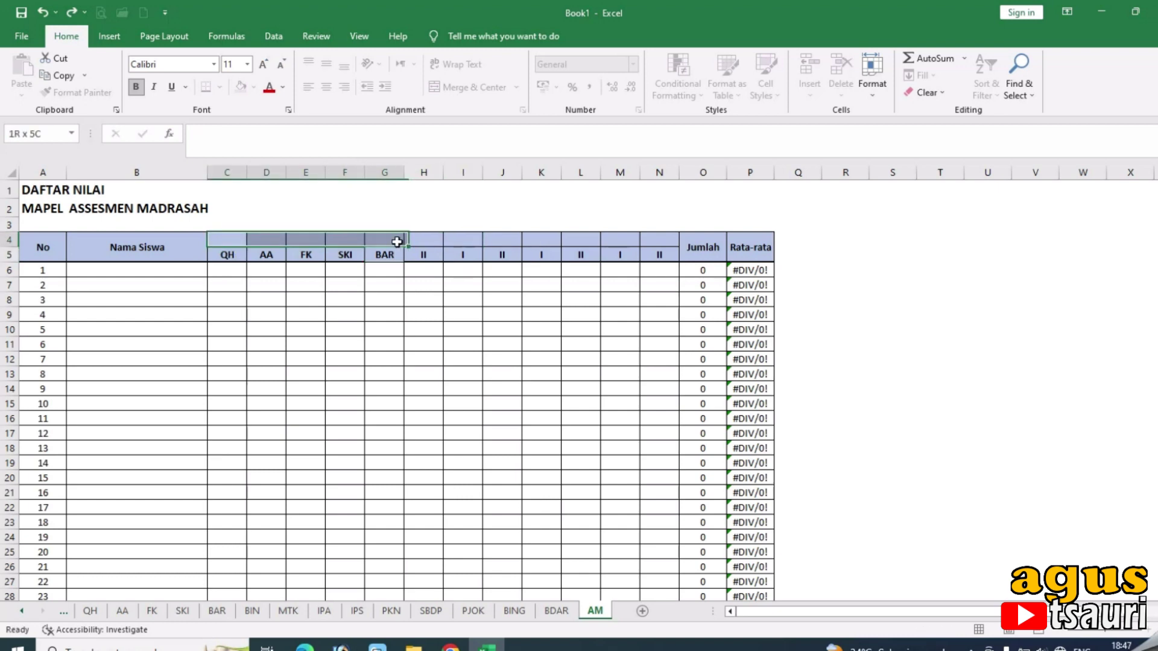
{"action": "left_click", "coordinate": [472, 89]}
{"action": "type", "text": "MAOEK"}
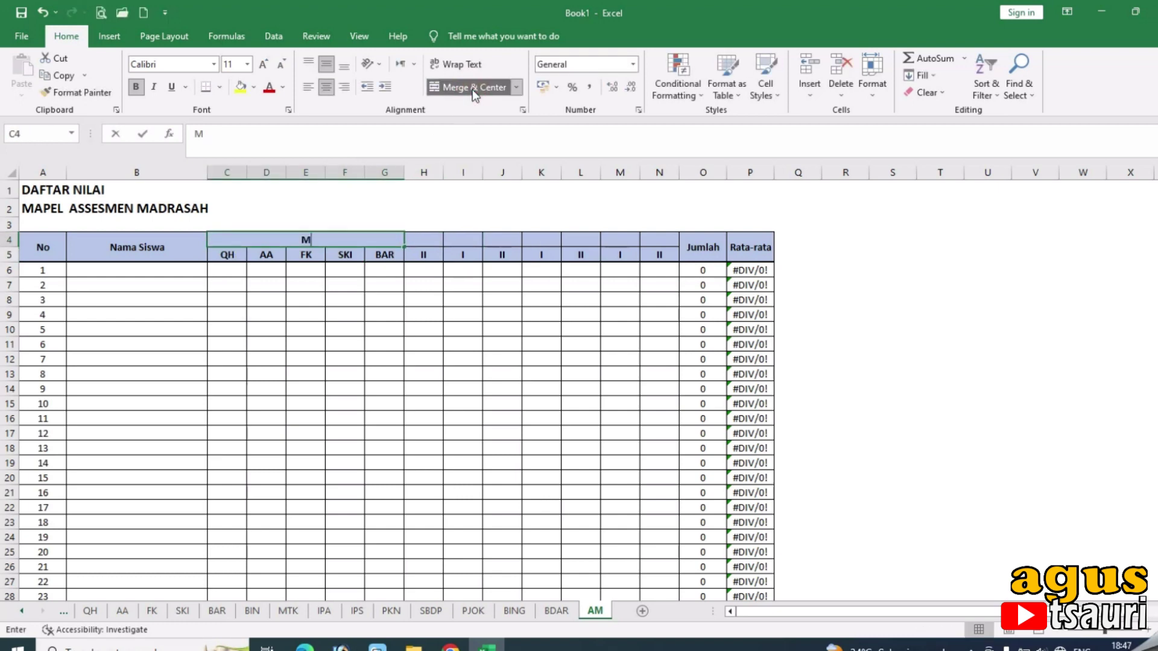
{"action": "key", "text": "BackSpace"}
{"action": "key", "text": "BackSpace"}
{"action": "key", "text": "BackSpace"}
{"action": "type", "text": "PEL PAI"}
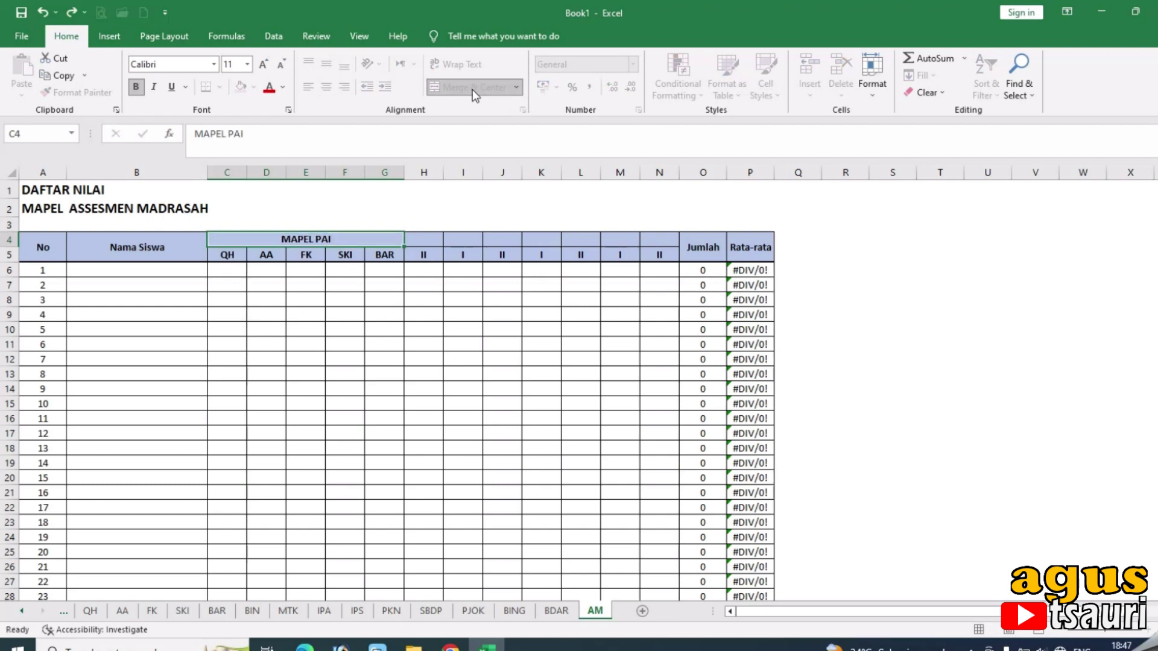
{"action": "key", "text": "Tab"}
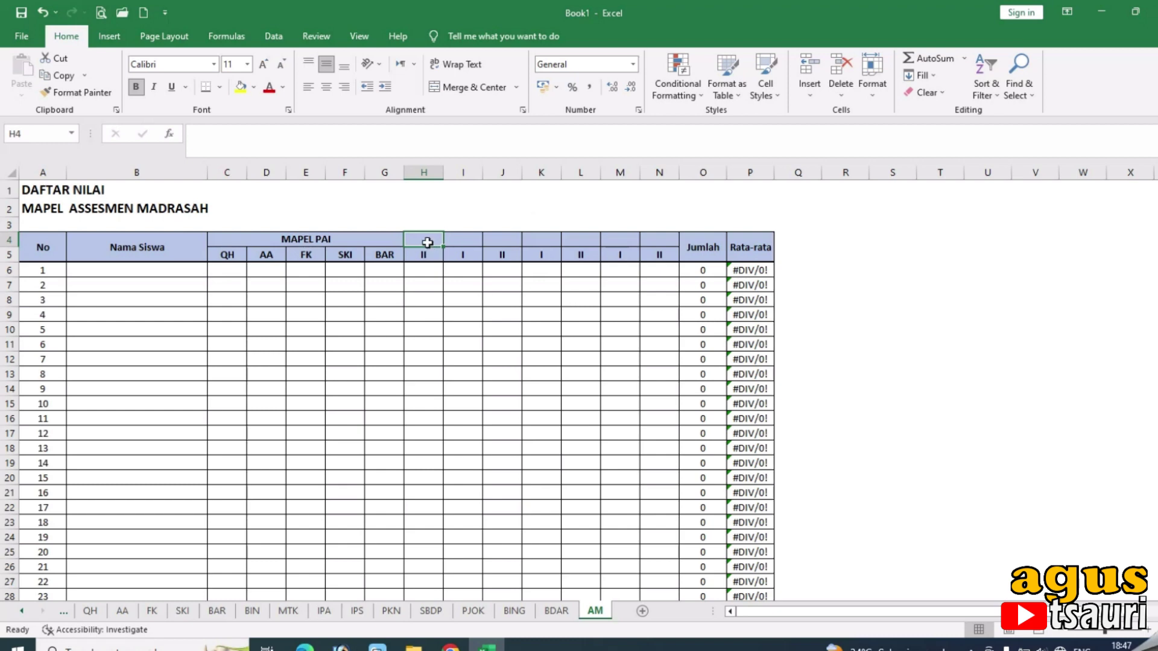
Enter BIN, MTK, IPA, IPS, PKN, SBDP and PJOK across H5:N5.
{"action": "left_click", "coordinate": [424, 254]}
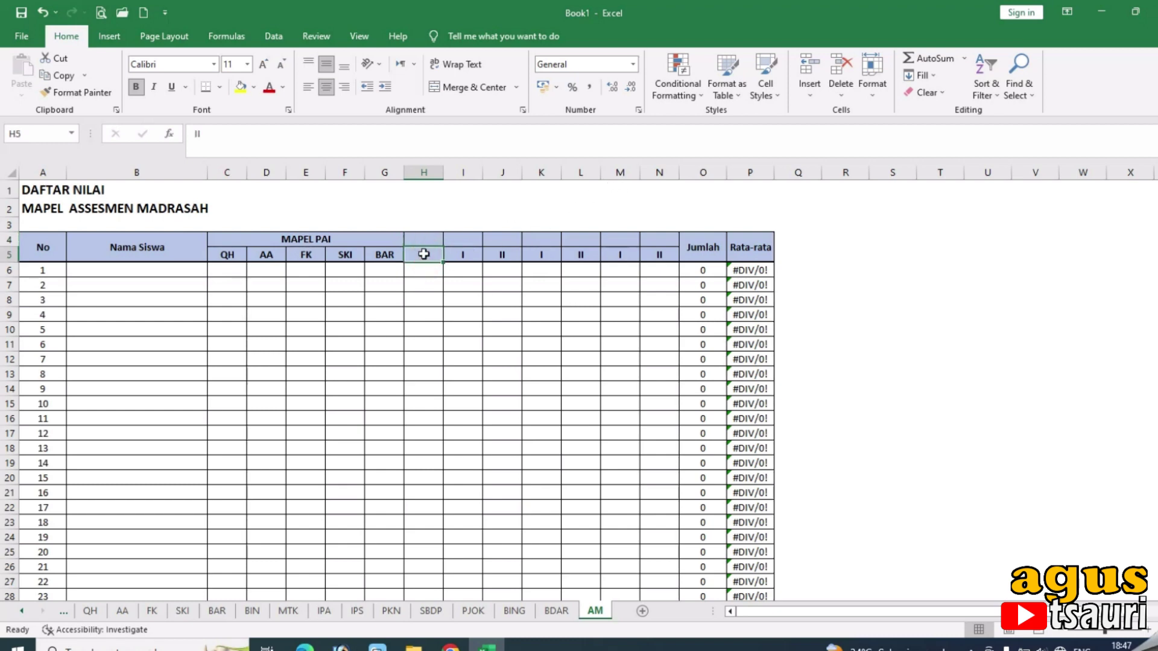
{"action": "type", "text": "BIN"}
{"action": "key", "text": "Tab"}
{"action": "type", "text": "MT"}
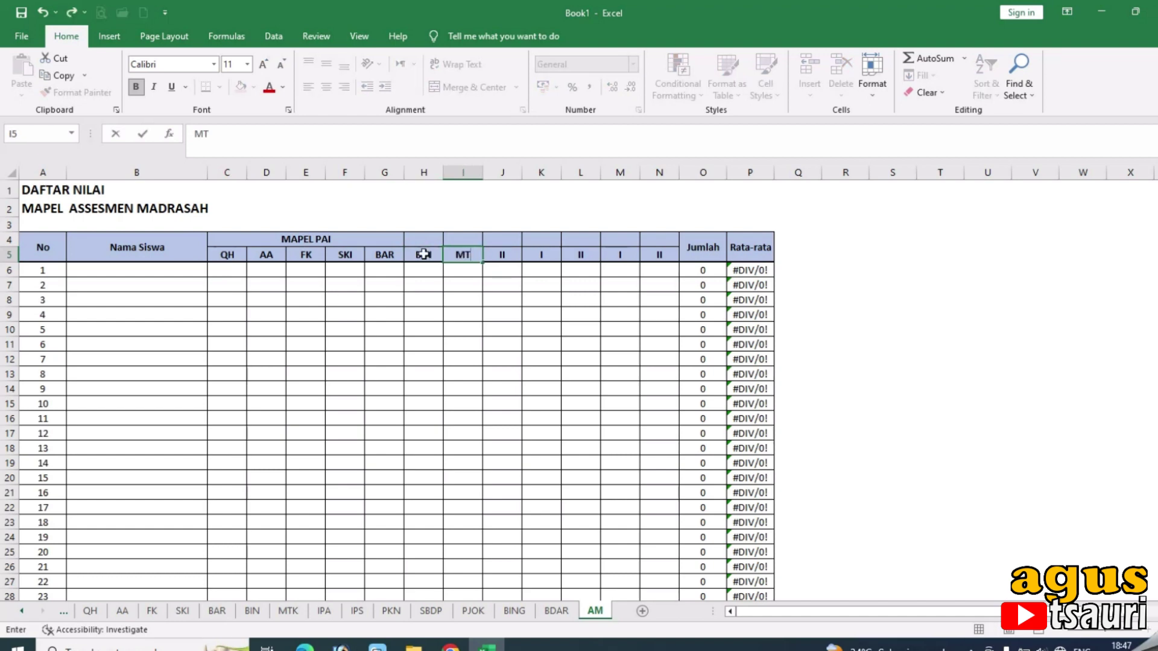
{"action": "key", "text": "Tab"}
{"action": "type", "text": "IPA"}
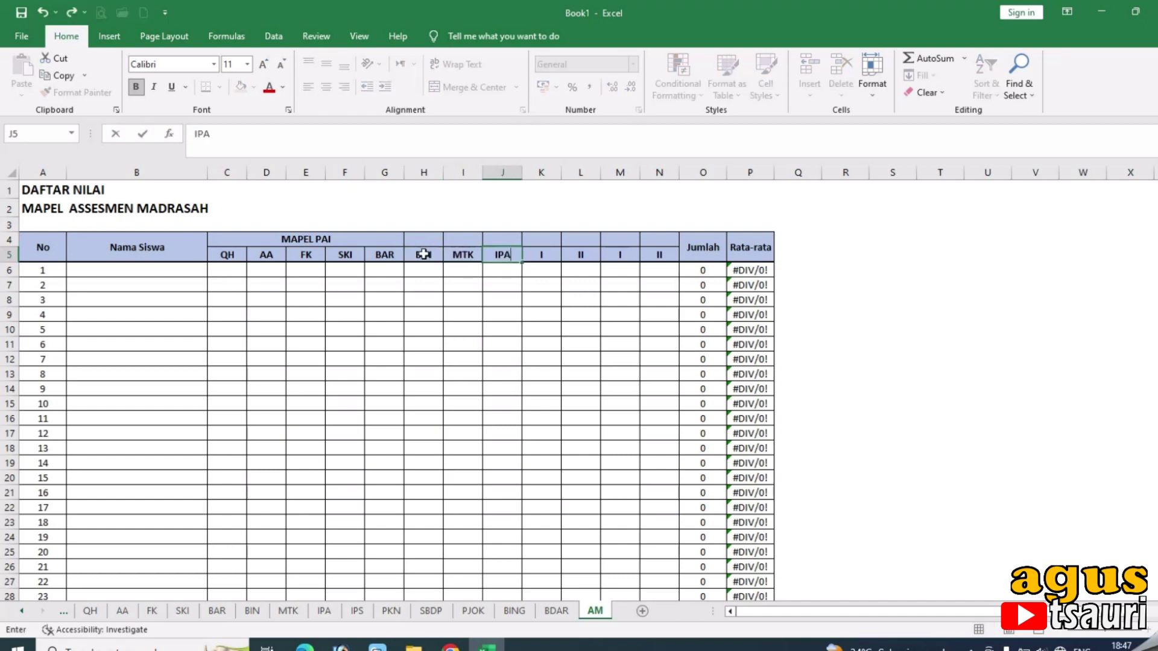
{"action": "key", "text": "Tab"}
{"action": "type", "text": "IPS"}
{"action": "key", "text": "Tab"}
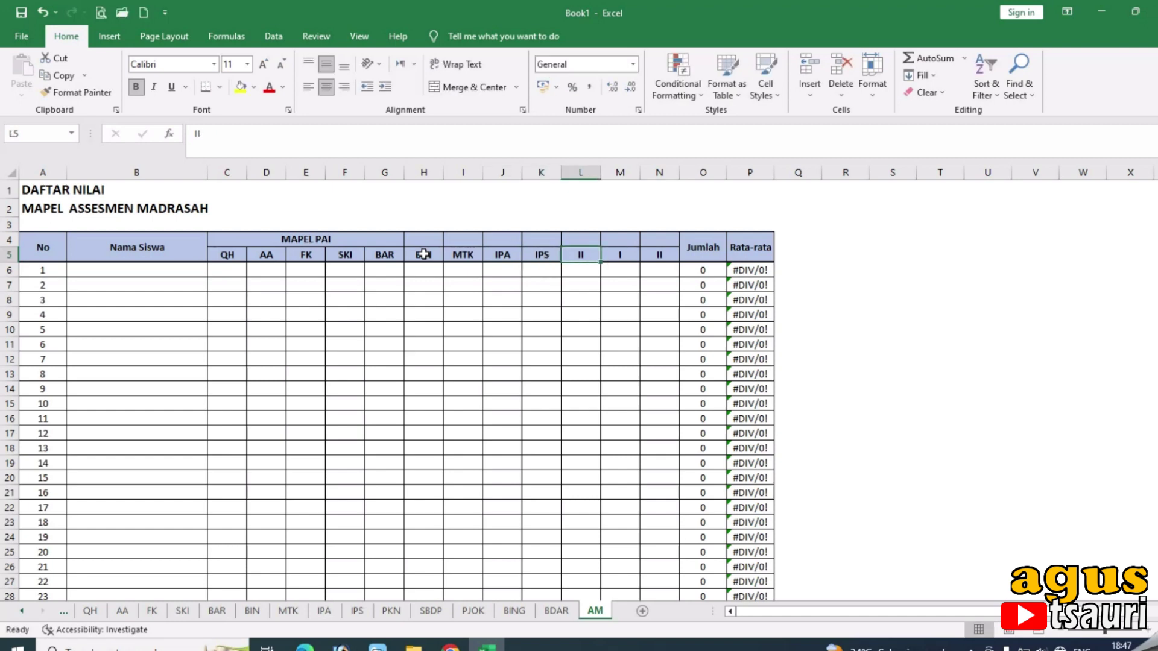
{"action": "type", "text": "PKN"}
{"action": "key", "text": "Tab"}
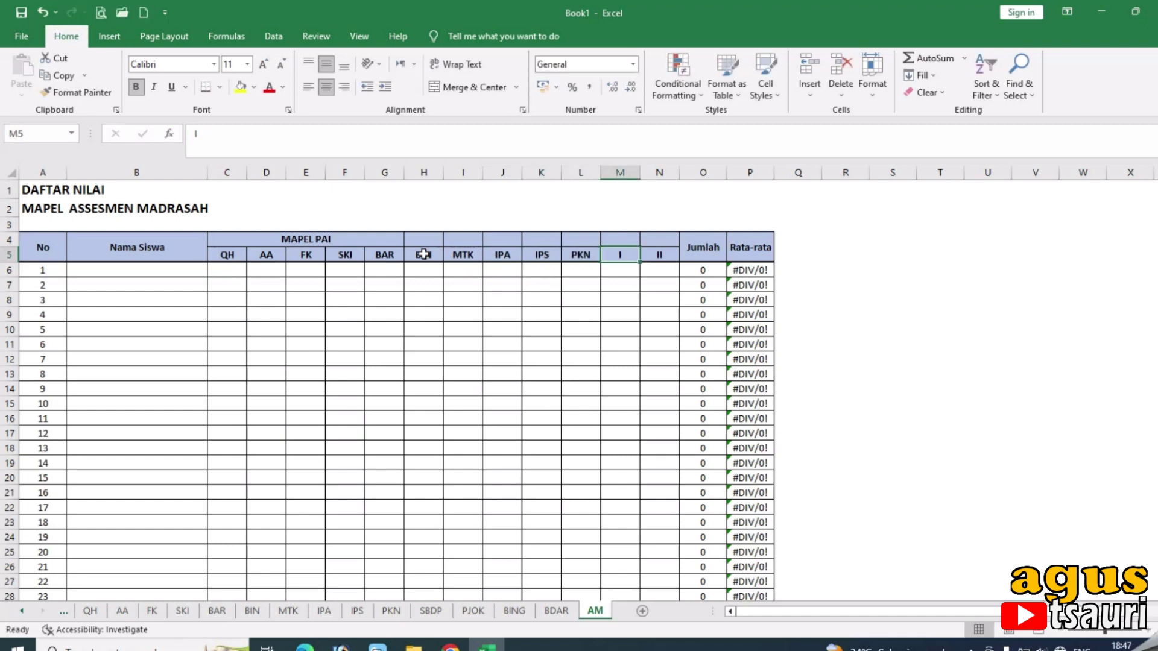
{"action": "type", "text": "SB"}
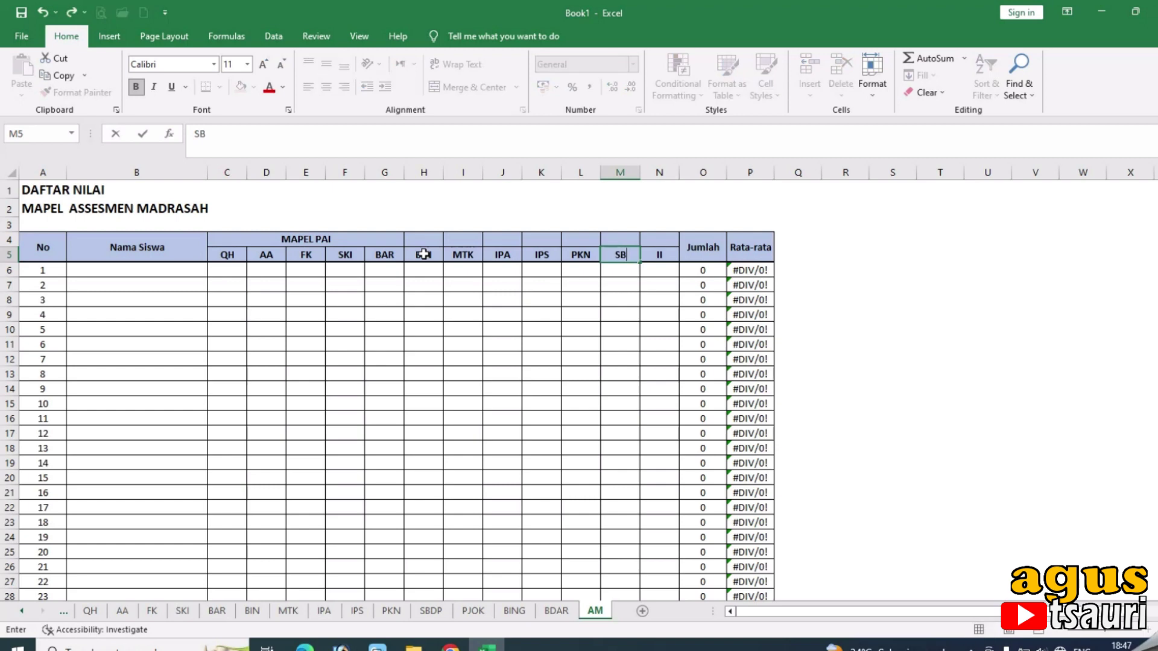
{"action": "type", "text": "DP"}
{"action": "key", "text": "Tab"}
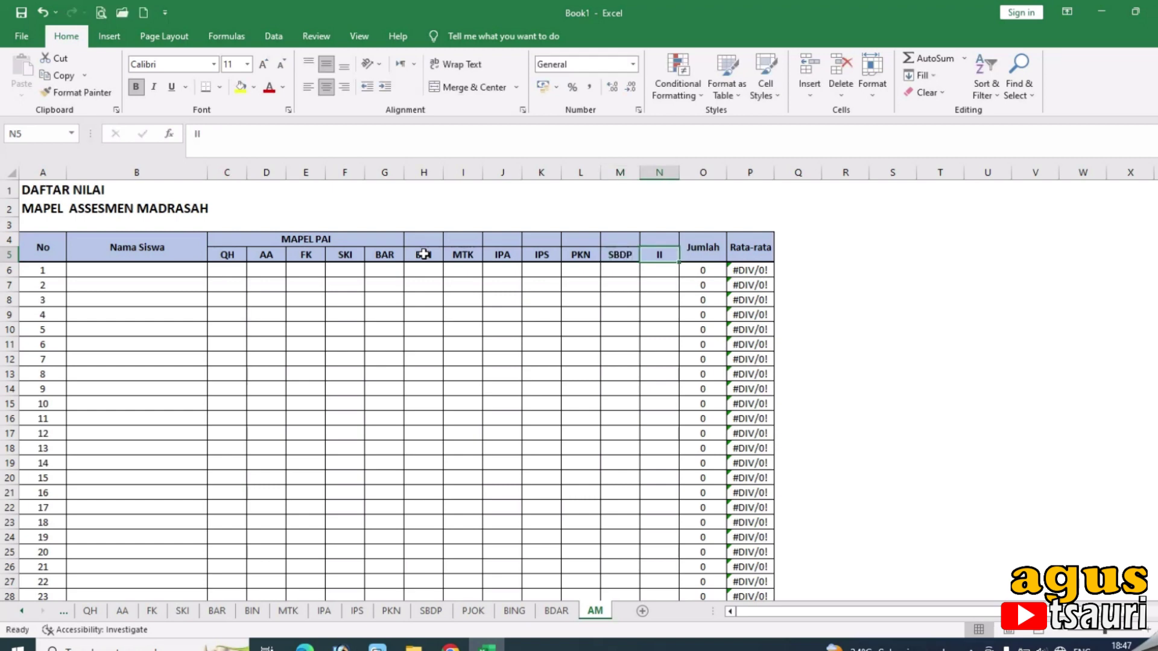
{"action": "type", "text": "P"}
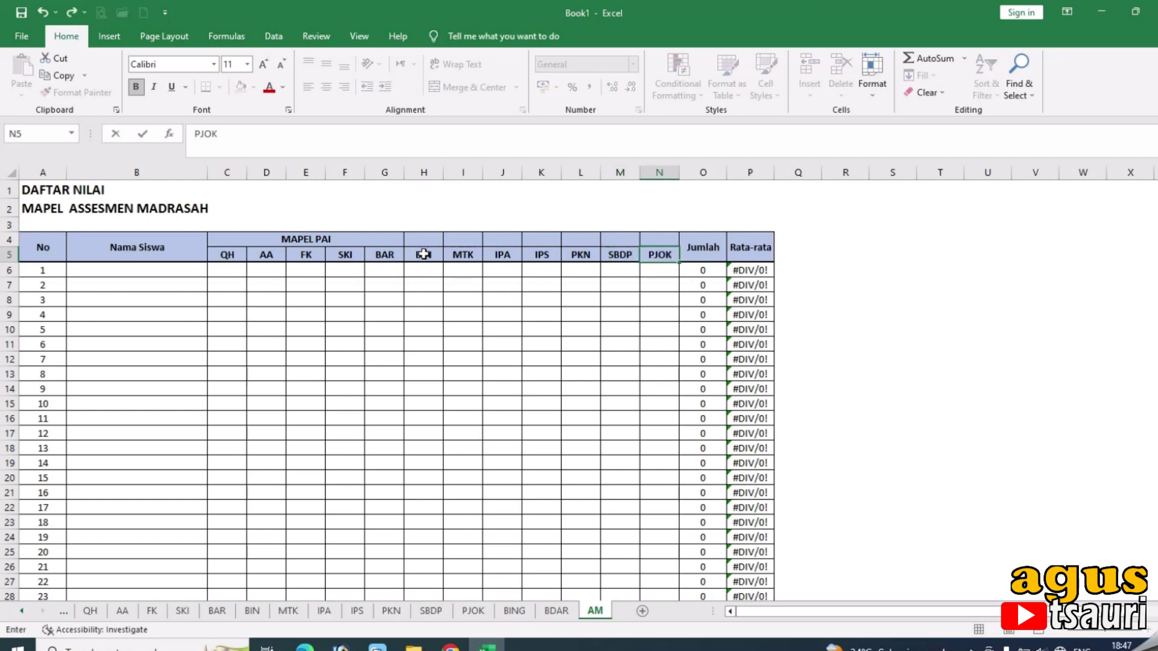
{"action": "type", "text": "JOK"}
Insert a copy of the SBDP and PJOK columns before Jumlah.
{"action": "left_click_drag", "start_coordinate": [654, 173], "coordinate": [582, 175]}
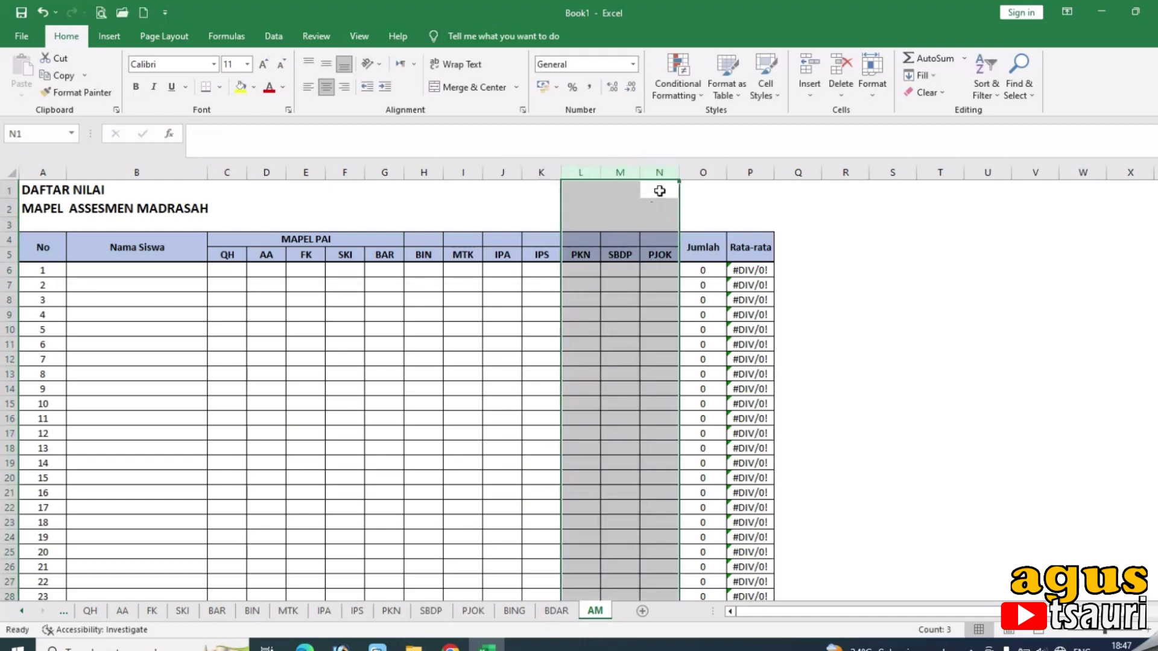
{"action": "left_click_drag", "start_coordinate": [664, 173], "coordinate": [623, 171]}
{"action": "key", "text": "ctrl+c"}
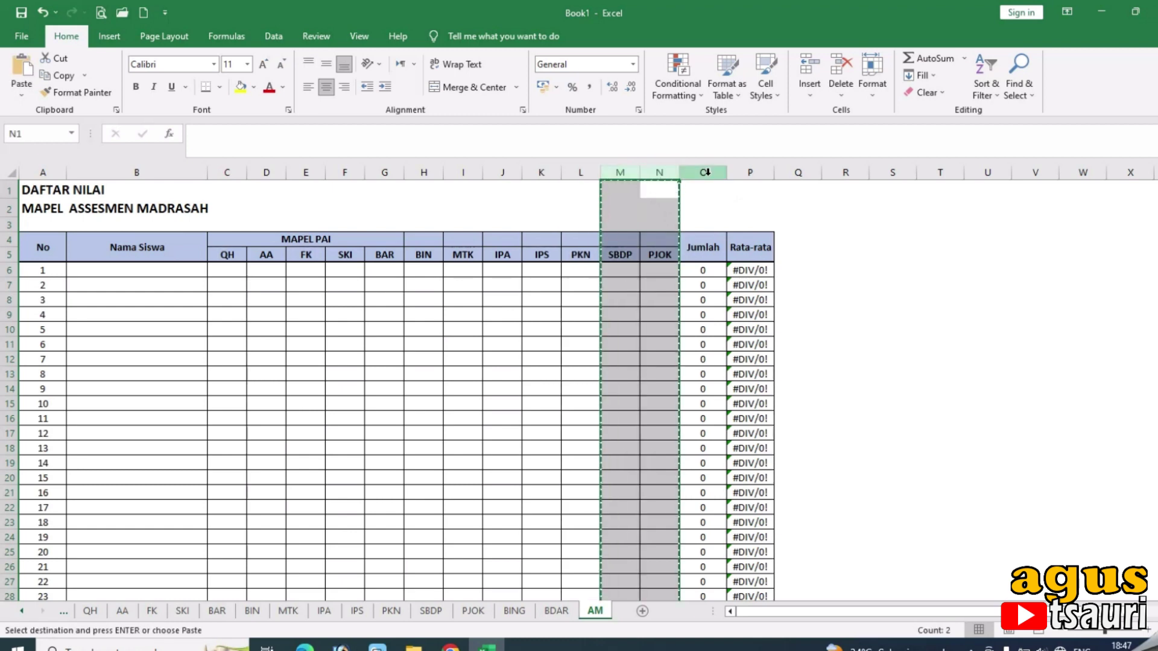
{"action": "right_click", "coordinate": [701, 174]}
{"action": "left_click", "coordinate": [747, 297]}
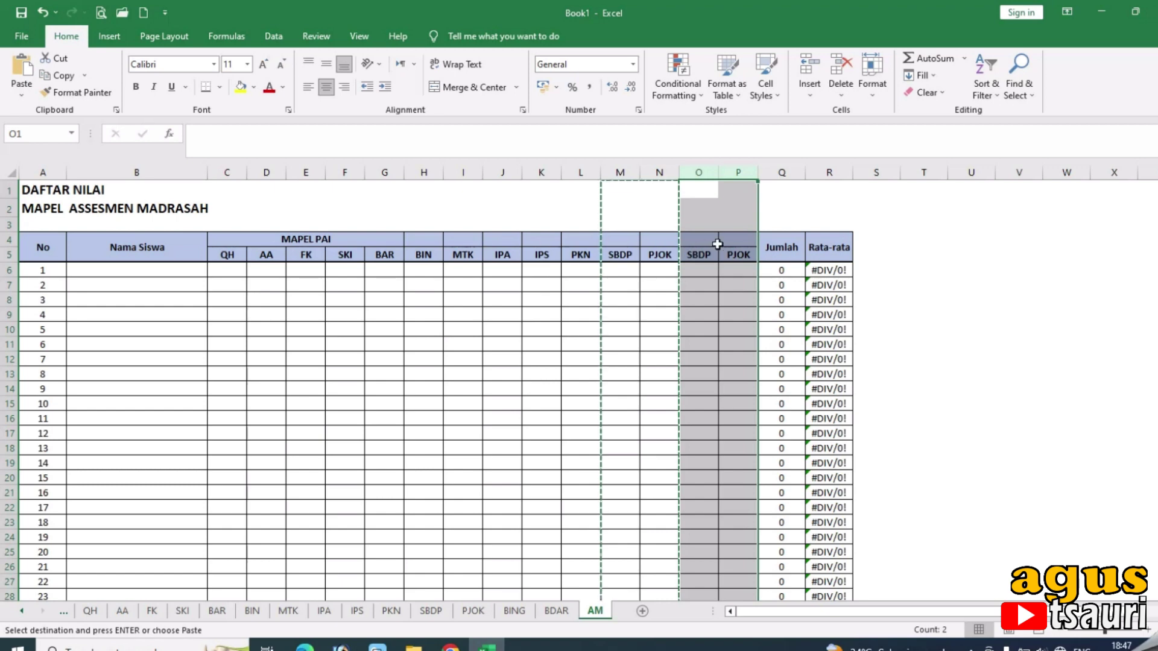
Rename the two new subject headers to BING and BDAR.
{"action": "left_click", "coordinate": [710, 255]}
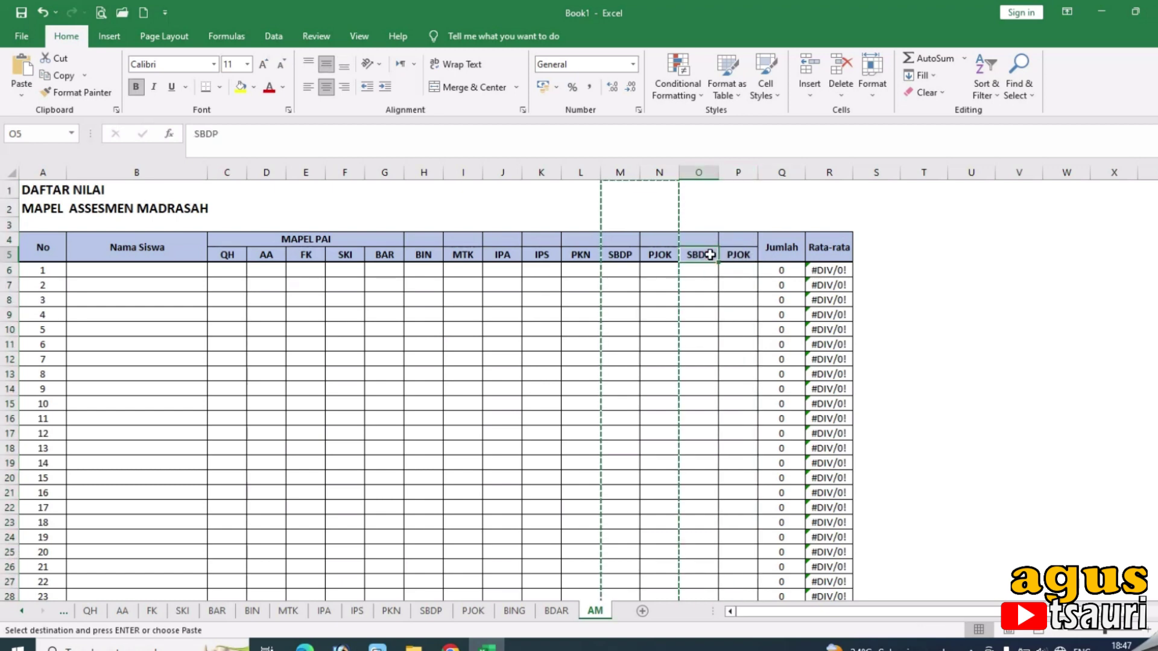
{"action": "type", "text": "BING"}
{"action": "key", "text": "Tab"}
{"action": "type", "text": "BDA"}
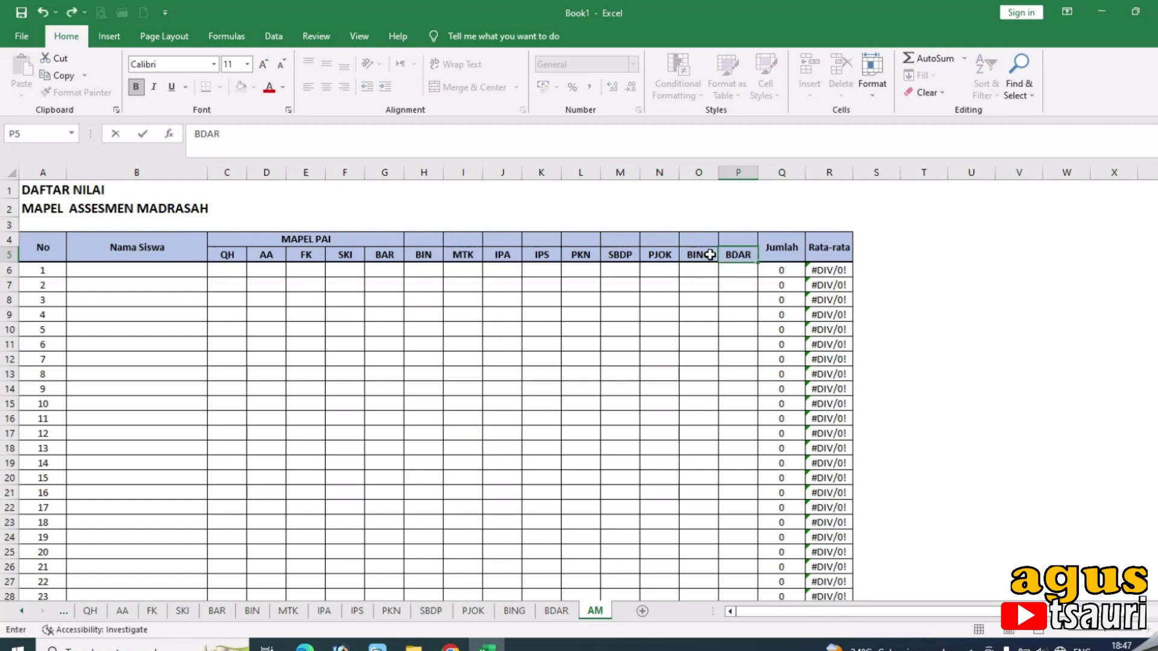
{"action": "left_click", "coordinate": [702, 330]}
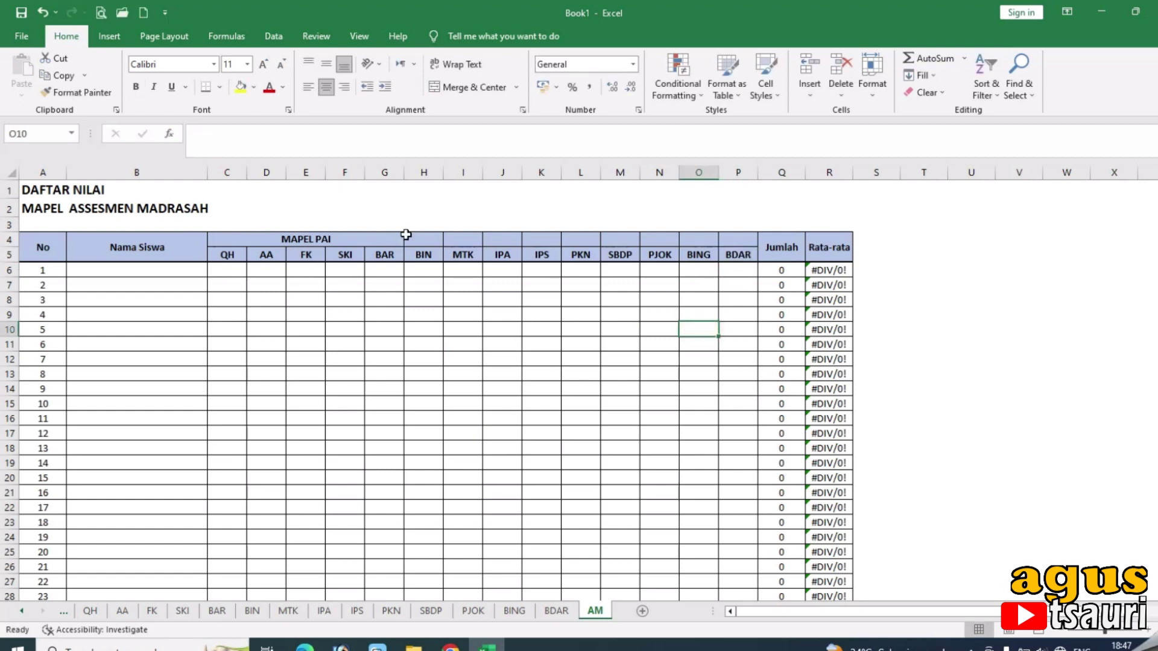
Merge H4:N4 above BIN through PJOK into a MAPEL UMUM header.
{"action": "left_click_drag", "start_coordinate": [422, 239], "coordinate": [659, 240]}
{"action": "left_click", "coordinate": [483, 89]}
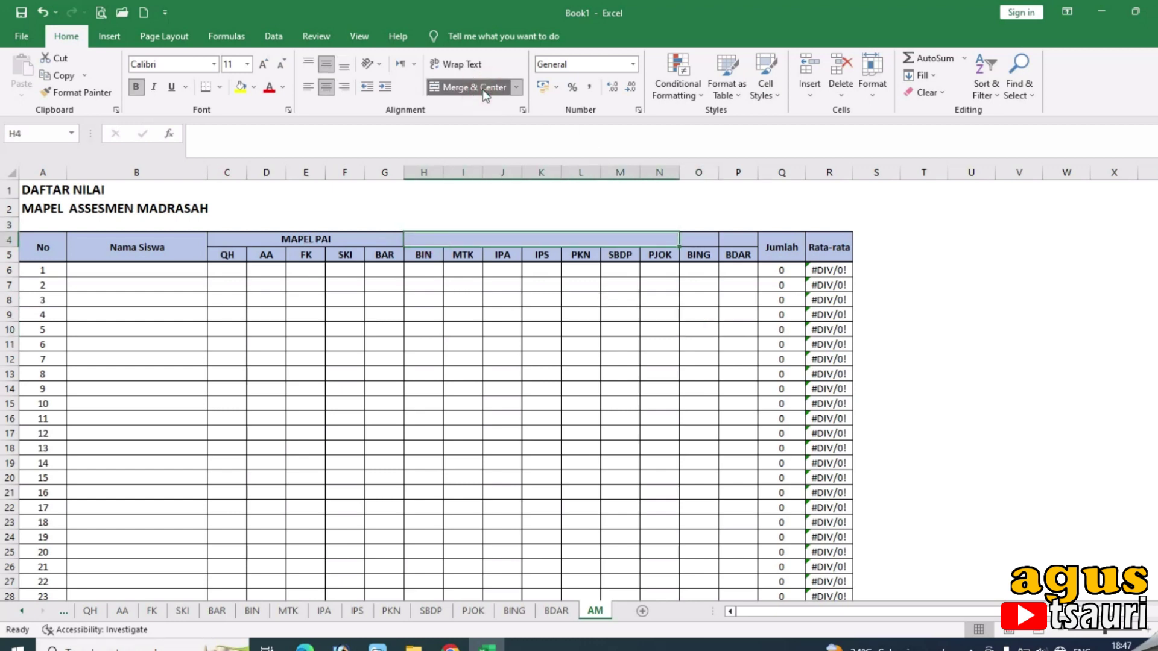
{"action": "type", "text": "MAPE"}
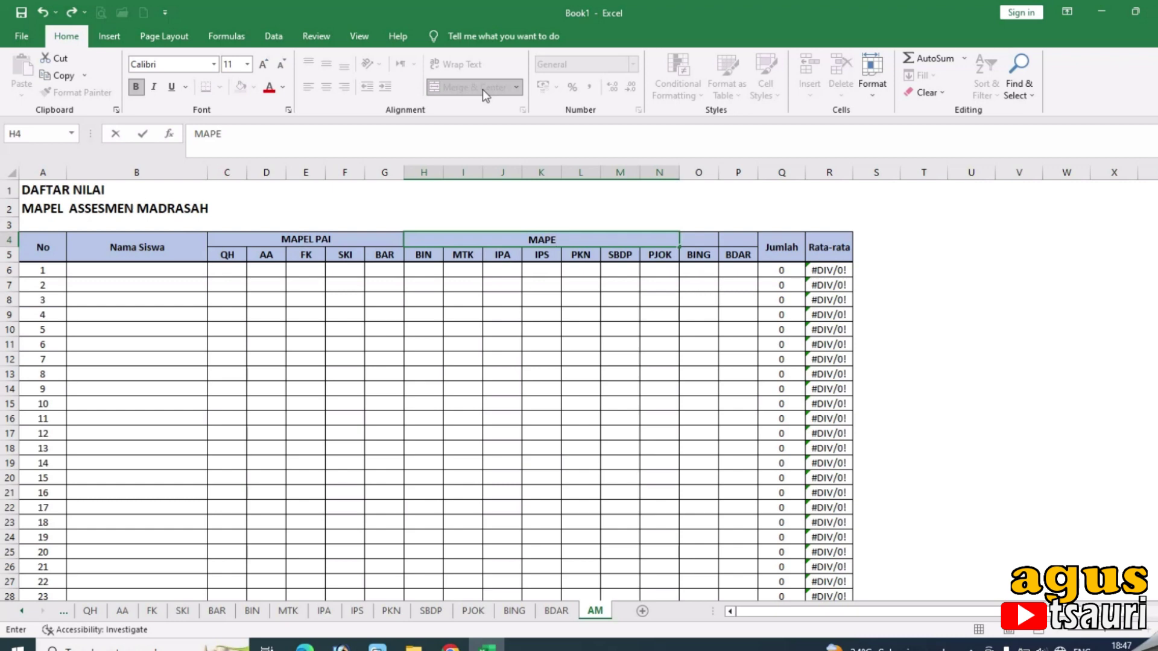
{"action": "type", "text": "L UMUM"}
{"action": "key", "text": "Tab"}
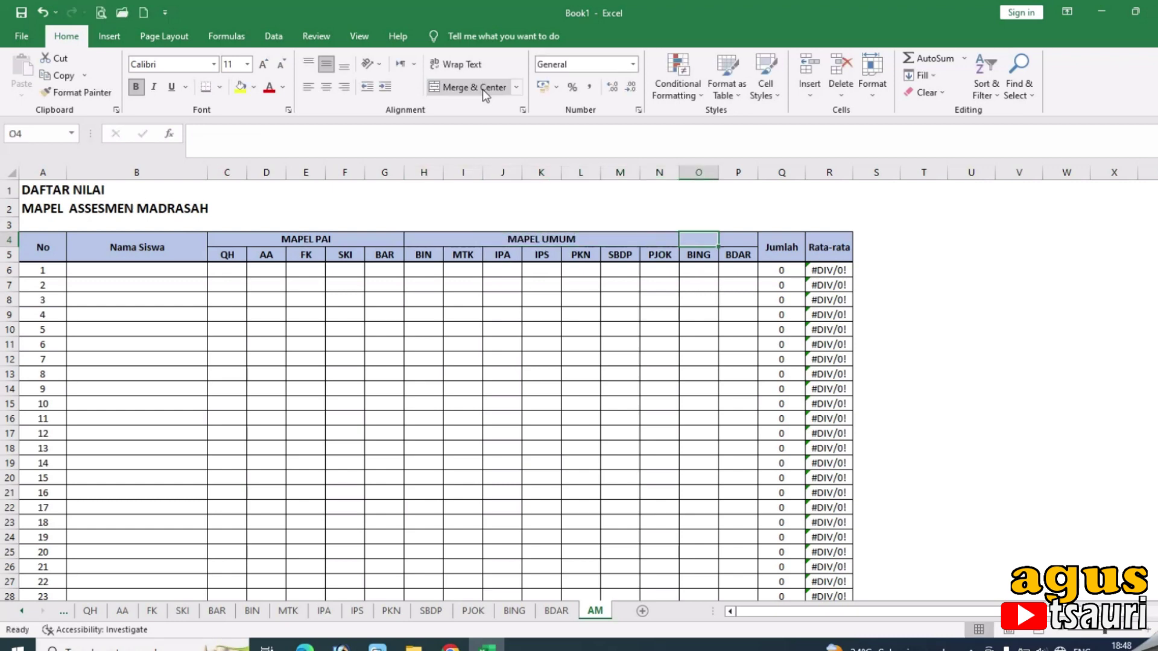
Merge the cells above BING and BDAR into a MULOK header.
{"action": "key", "text": "shift+Right"}
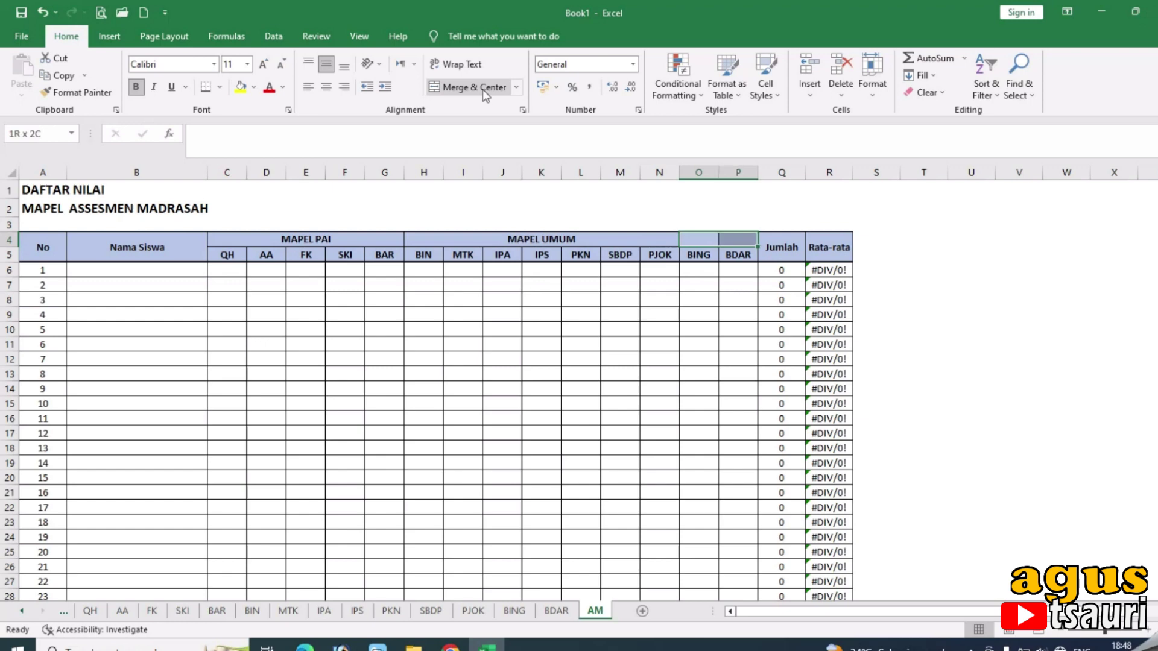
{"action": "left_click", "coordinate": [483, 88]}
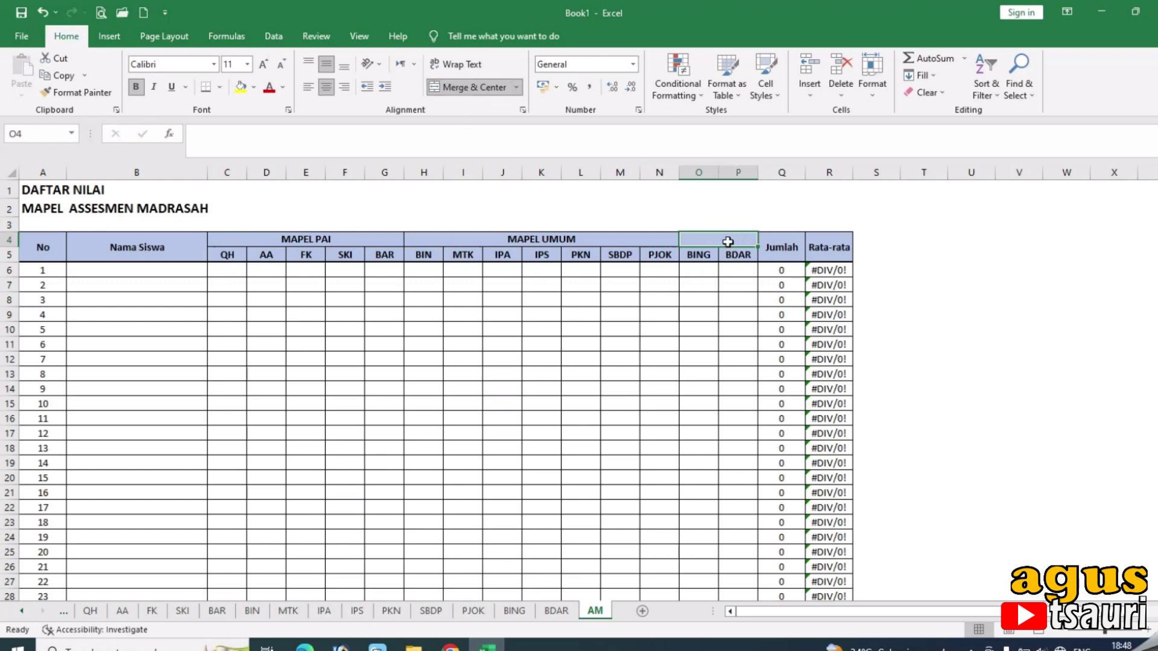
{"action": "type", "text": "MULOK"}
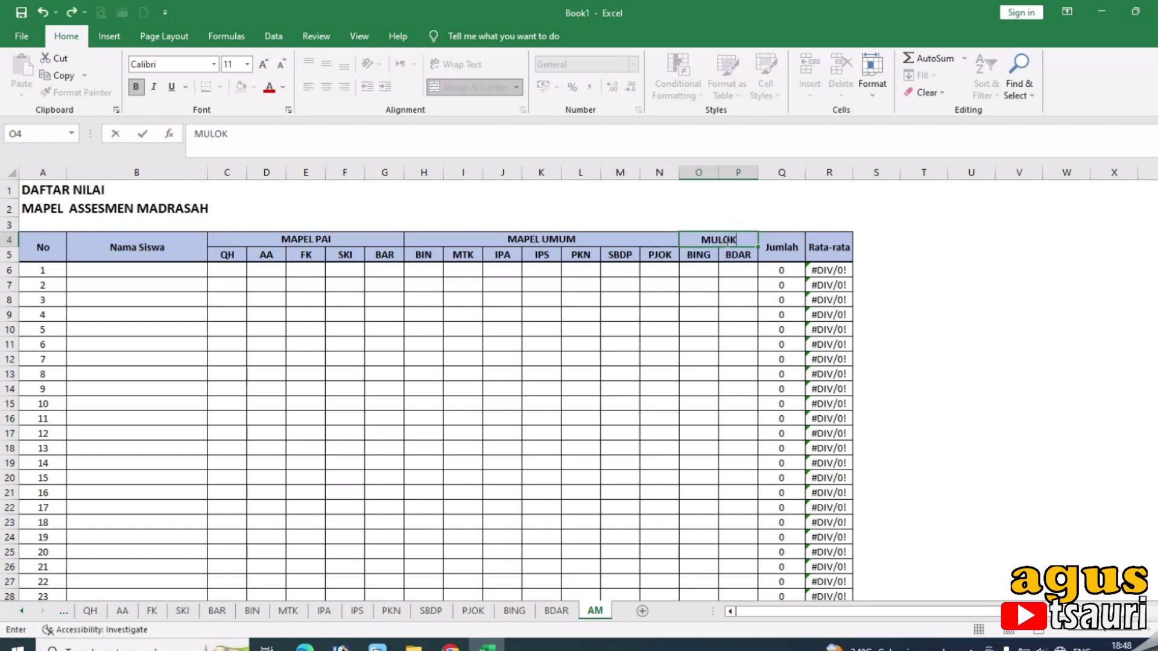
{"action": "key", "text": "Tab"}
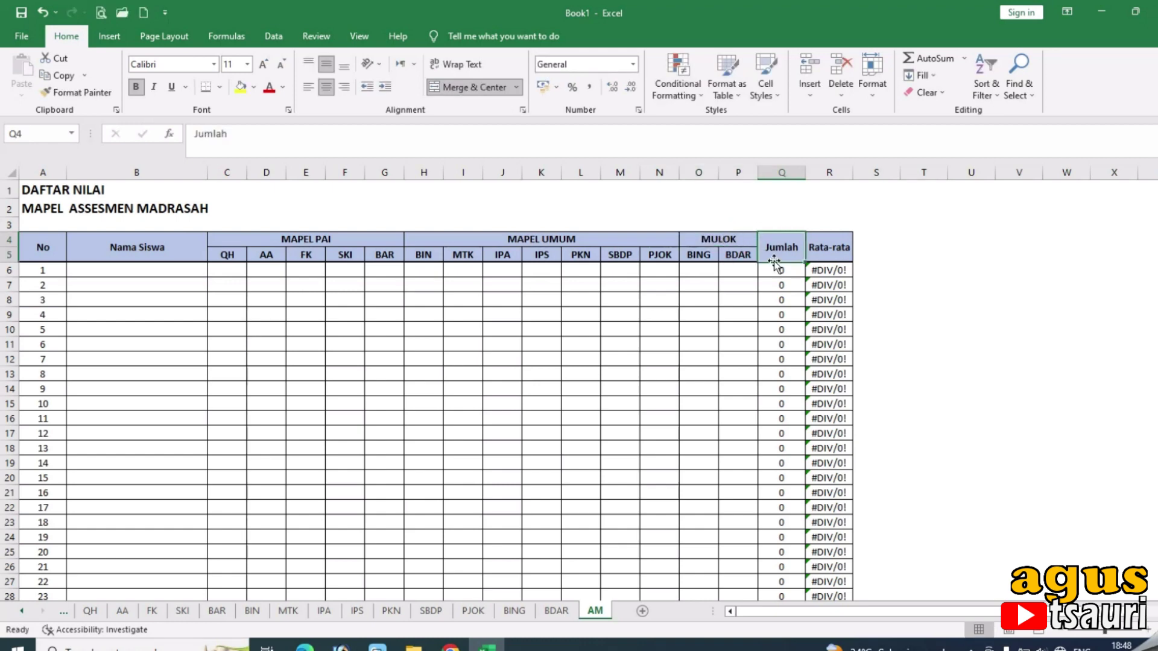
Enter =SUM(C6:P6) in Q6 to total the first student's QH through BDAR scores.
{"action": "left_click", "coordinate": [166, 274]}
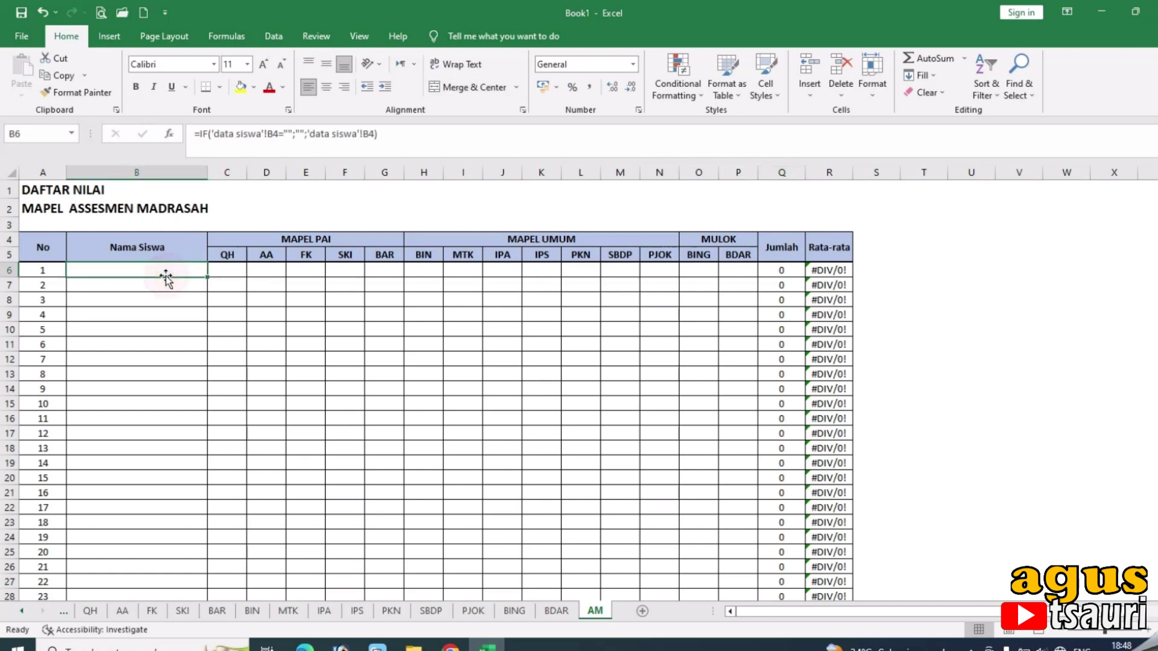
{"action": "left_click", "coordinate": [780, 274]}
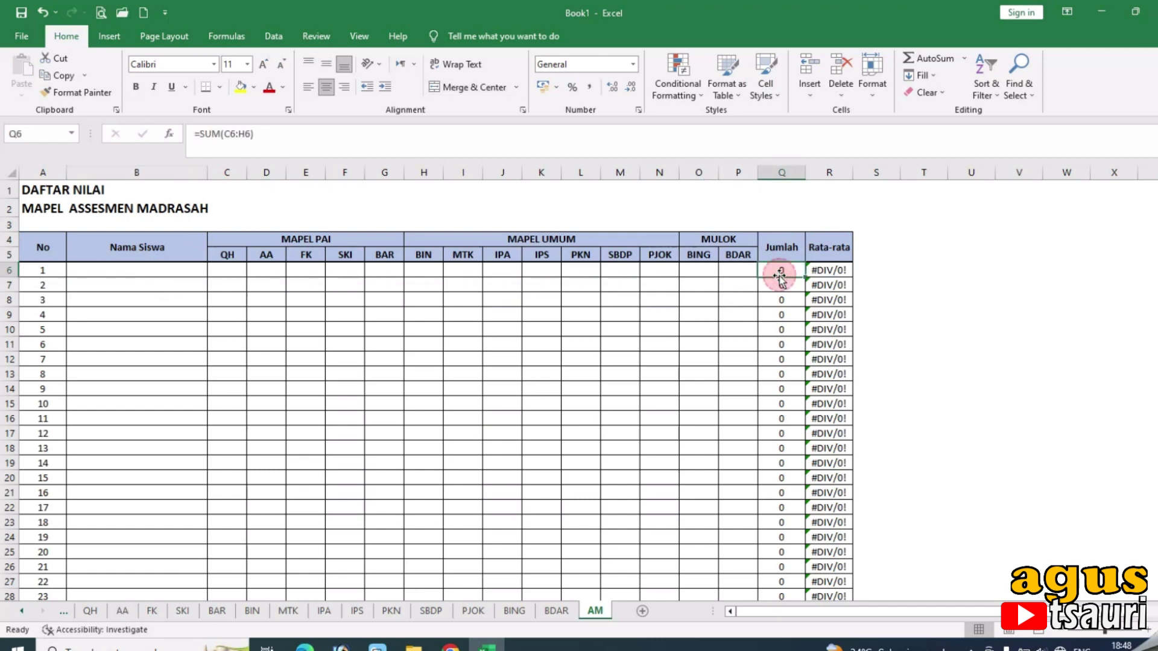
{"action": "type", "text": "="}
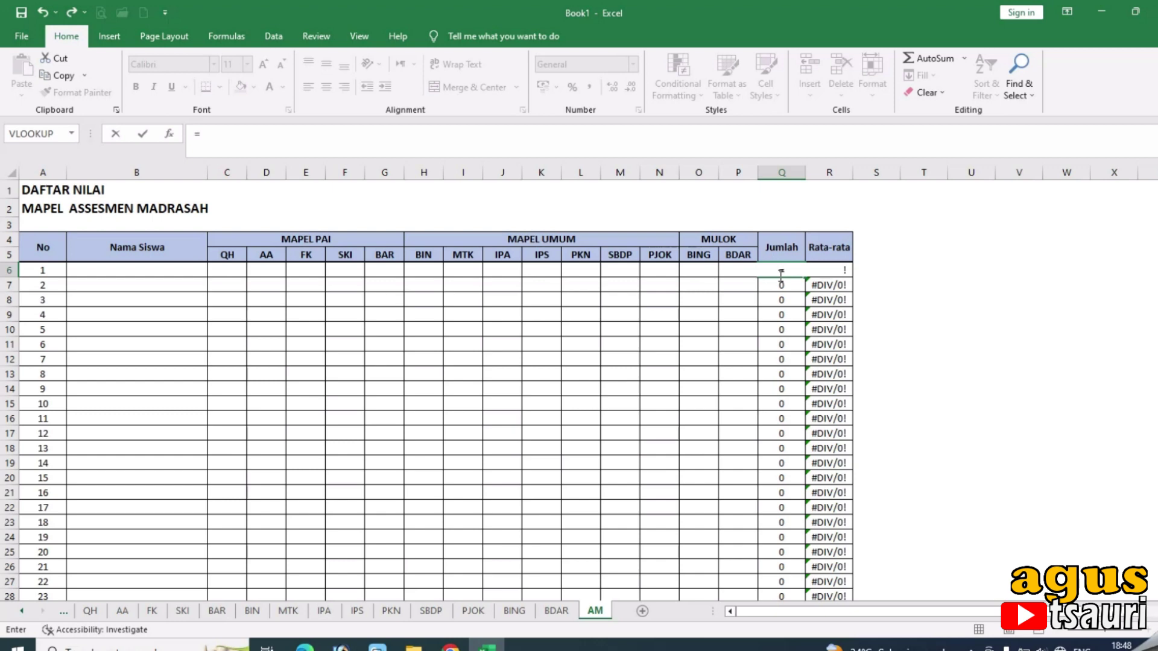
{"action": "type", "text": "sum("}
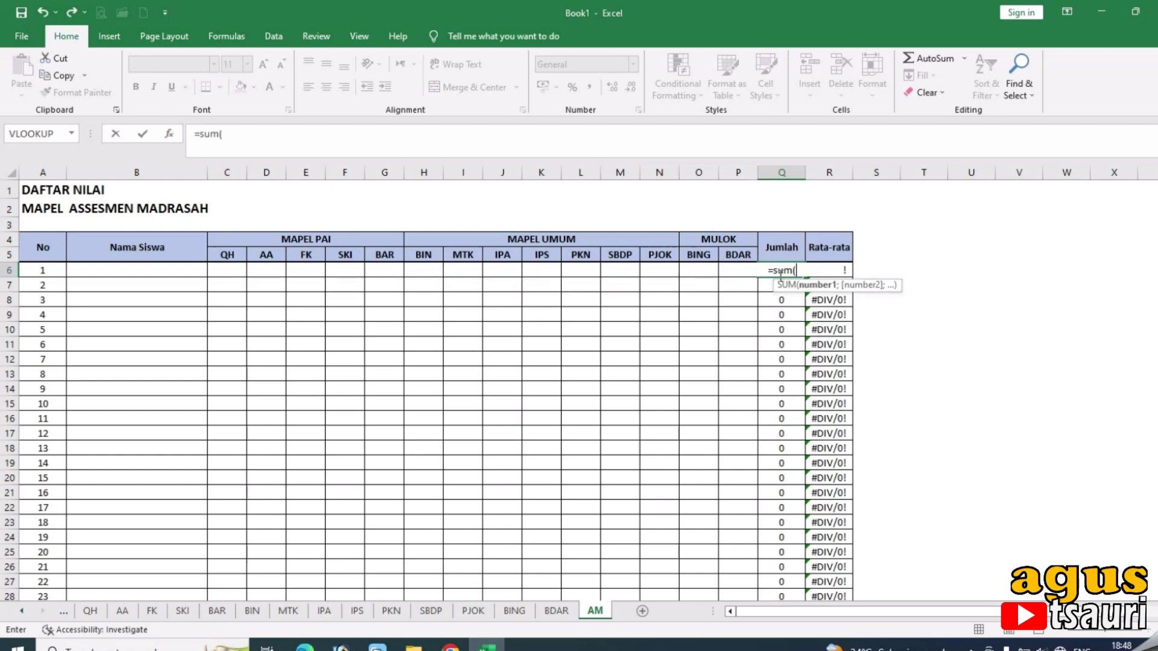
{"action": "left_click_drag", "start_coordinate": [238, 270], "coordinate": [735, 276]}
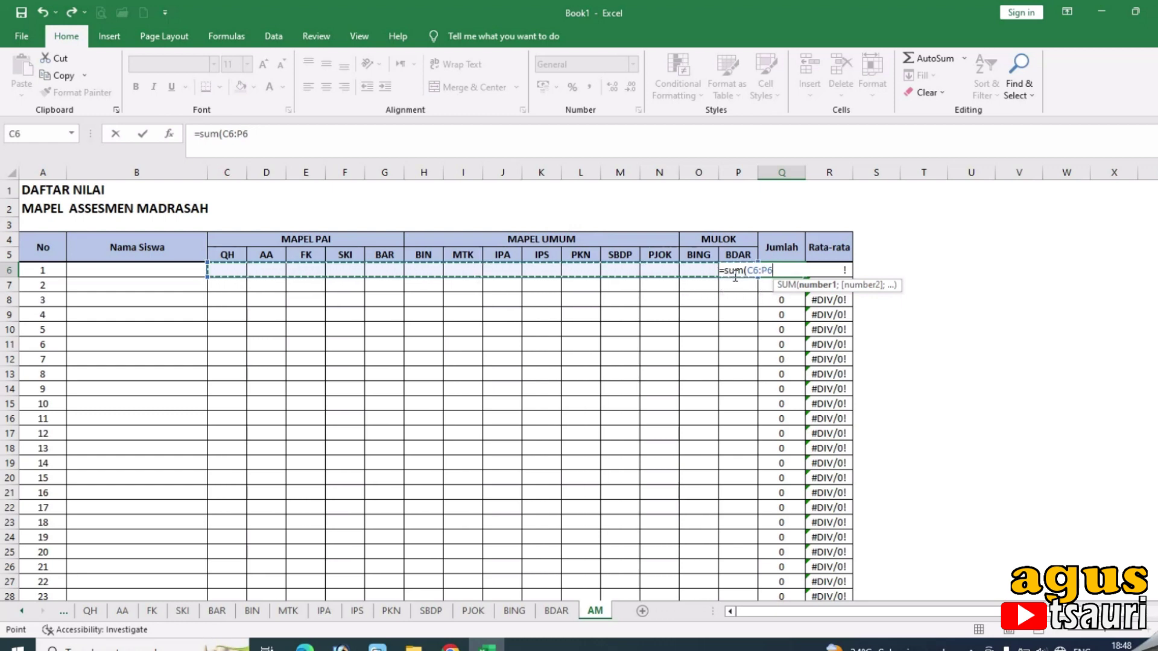
{"action": "key", "text": "Return"}
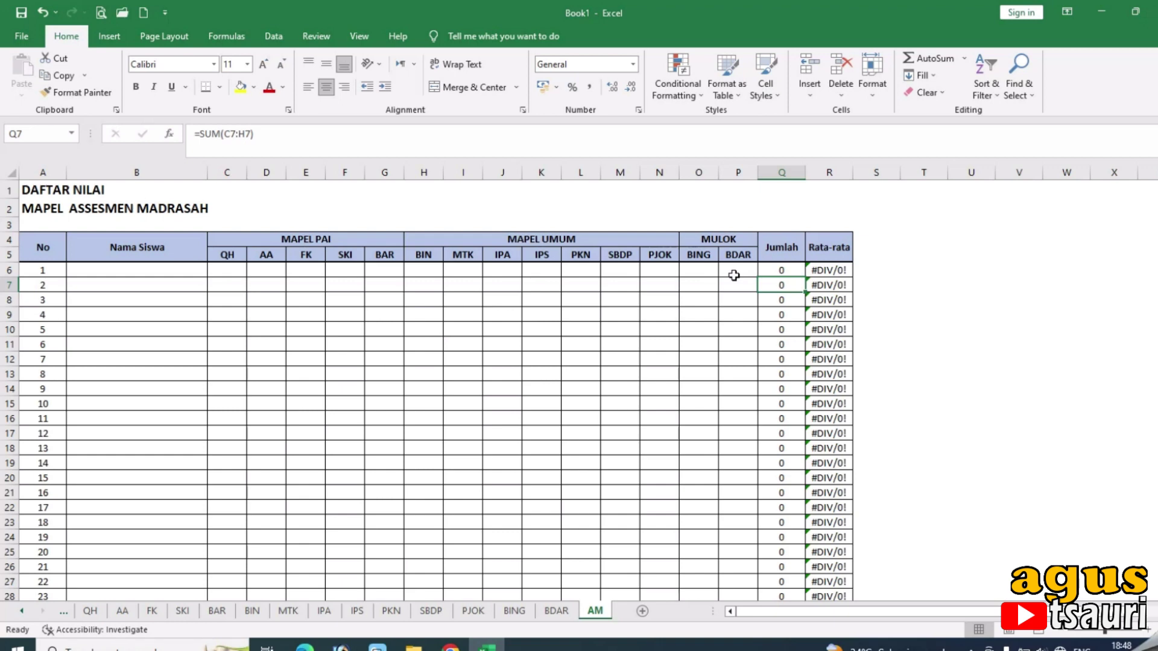
Fill the Q6 Jumlah formula down to every student row.
{"action": "left_click", "coordinate": [831, 172]}
{"action": "right_click", "coordinate": [832, 175]}
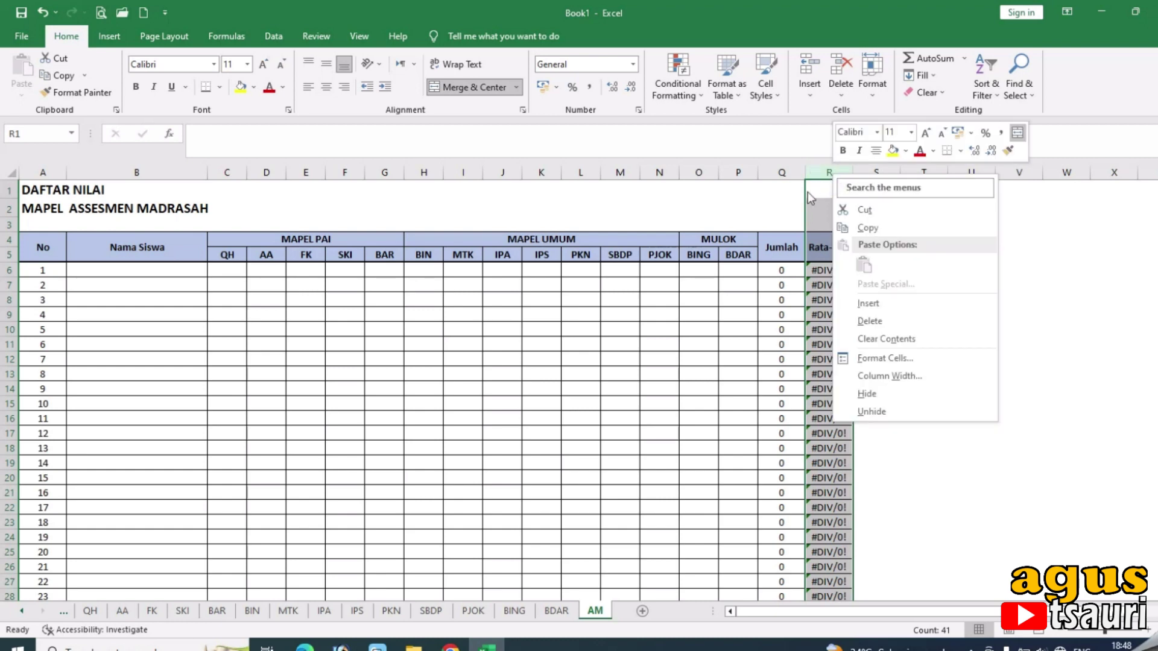
{"action": "left_click", "coordinate": [789, 271]}
{"action": "left_click", "coordinate": [784, 270]}
{"action": "double_click", "coordinate": [806, 277]}
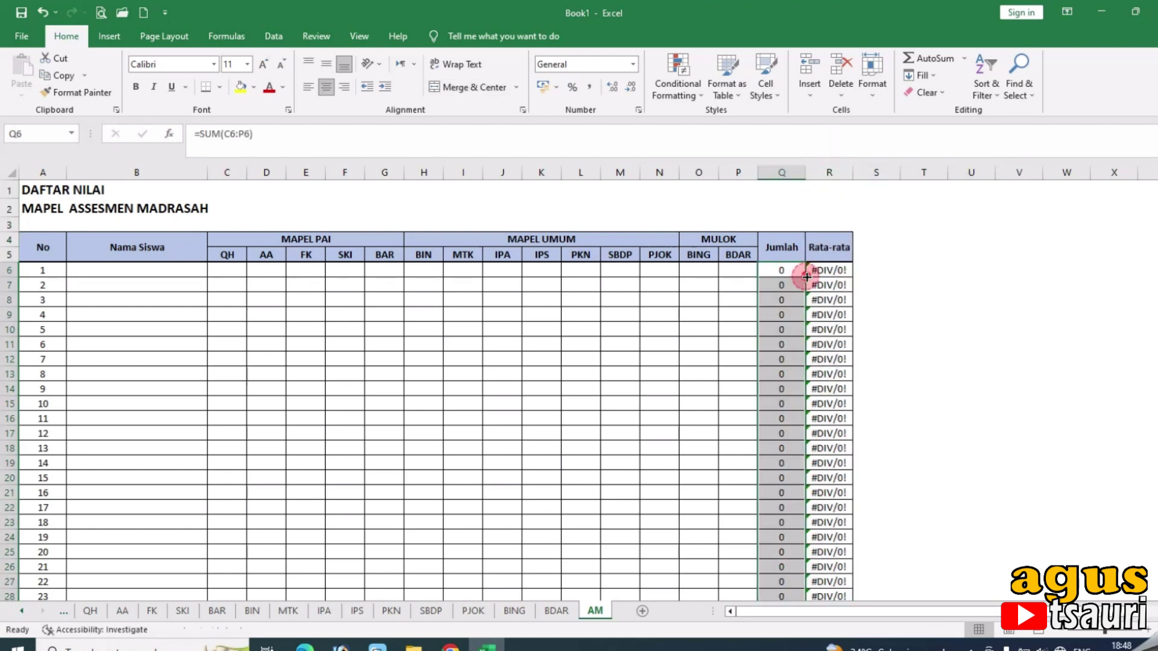
Enter =AVERAGE(C6:P6) in R6 for the first student's Rata-rata.
{"action": "left_click", "coordinate": [842, 272]}
{"action": "type", "text": "=avergae"}
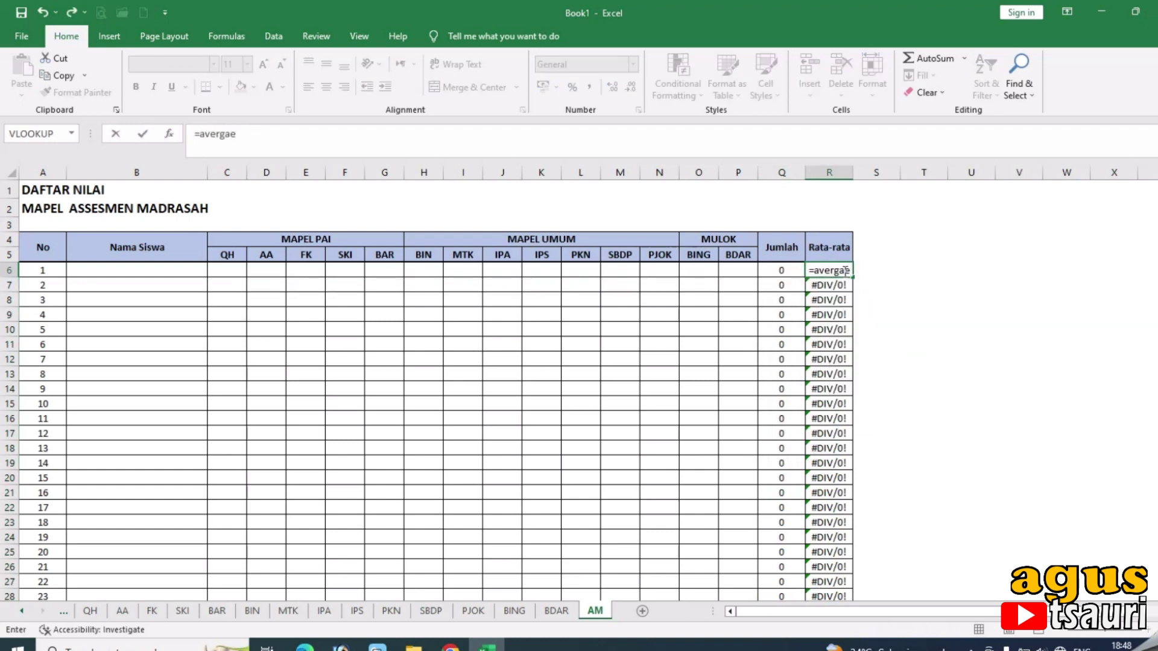
{"action": "key", "text": "BackSpace"}
{"action": "key", "text": "BackSpace"}
{"action": "key", "text": "BackSpace"}
{"action": "type", "text": "age"}
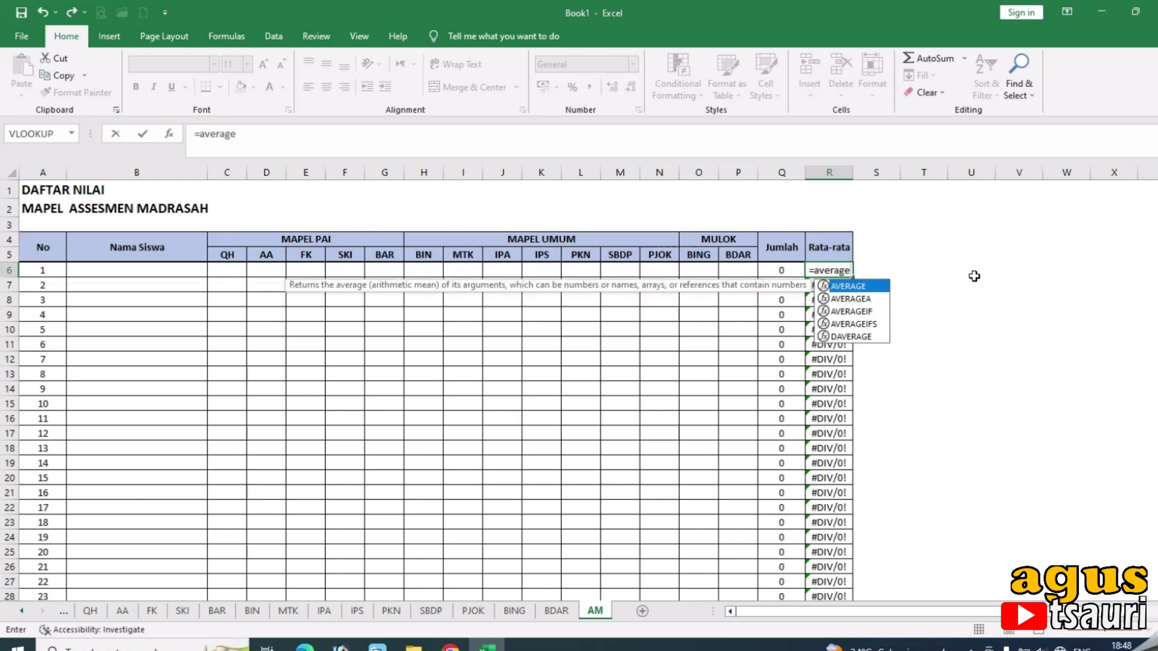
{"action": "type", "text": "("}
{"action": "left_click_drag", "start_coordinate": [216, 269], "coordinate": [740, 270]}
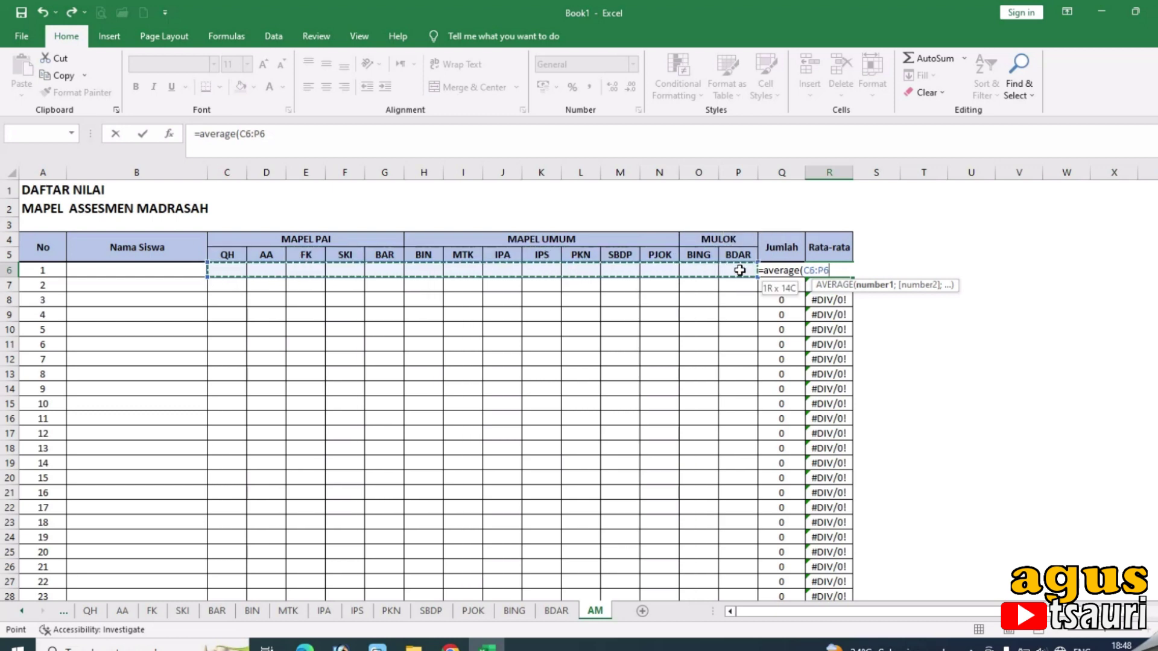
{"action": "key", "text": "Return"}
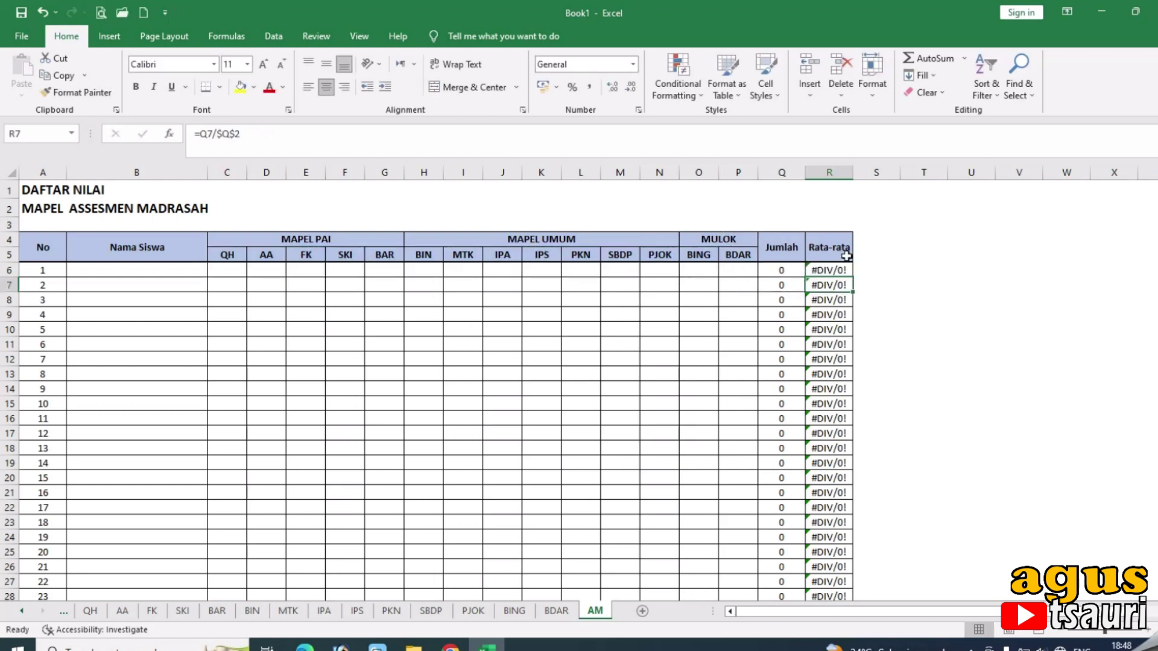
Fill the R6 average formula down to every student row.
{"action": "left_click", "coordinate": [836, 270]}
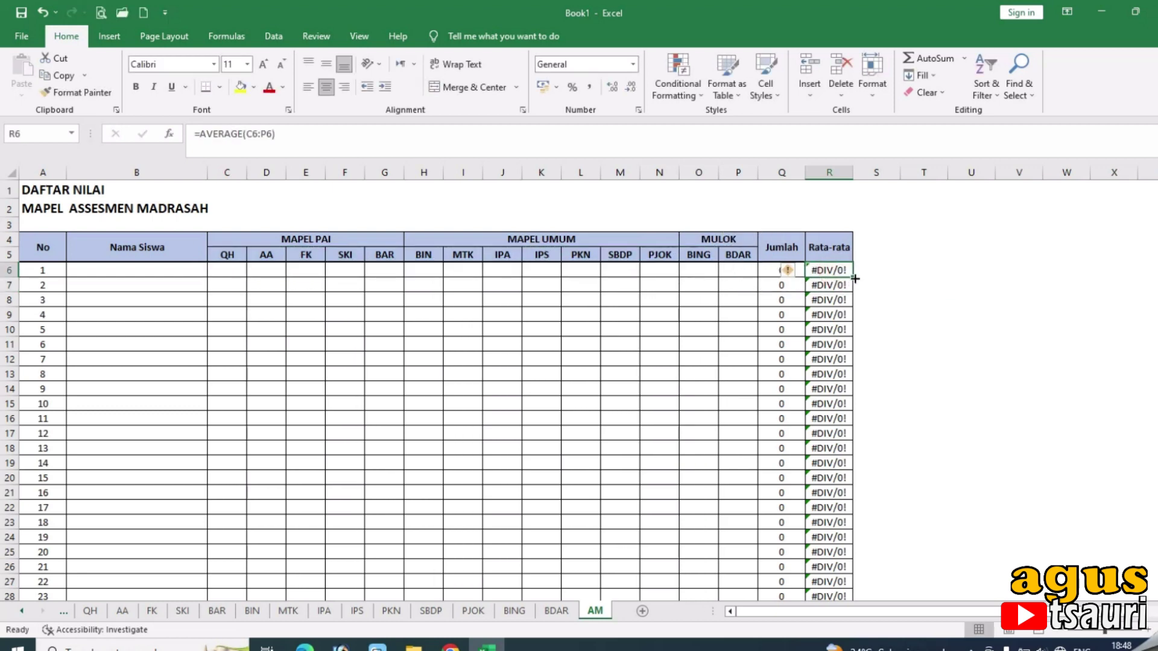
{"action": "double_click", "coordinate": [855, 277]}
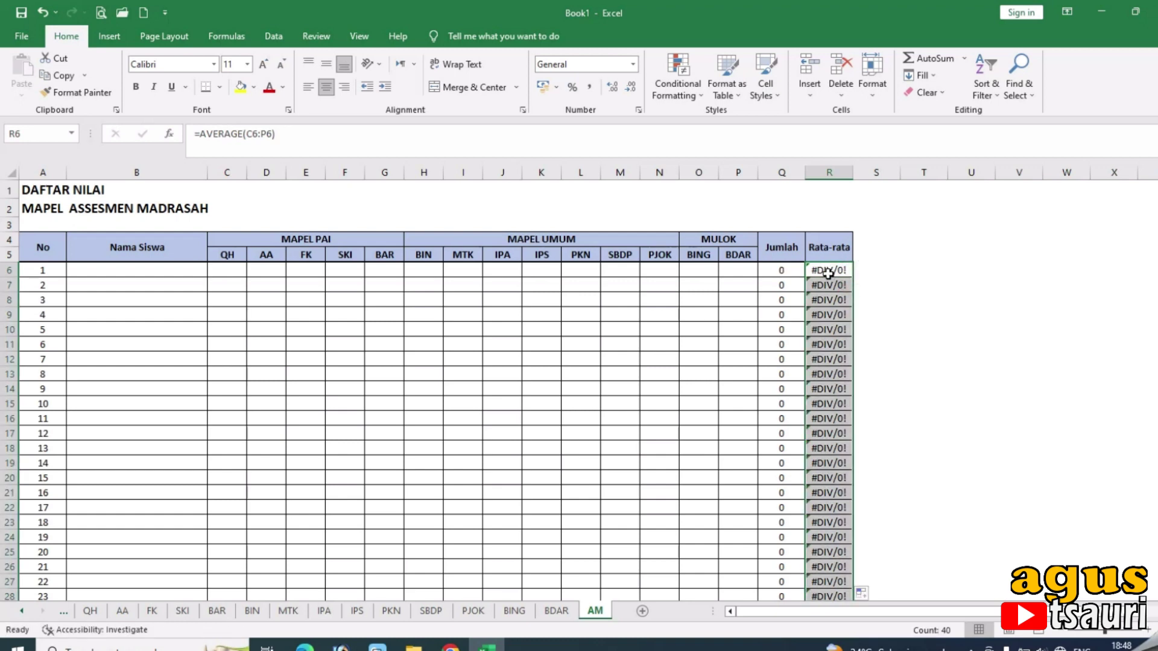
{"action": "left_click", "coordinate": [829, 269]}
{"action": "left_click", "coordinate": [238, 276]}
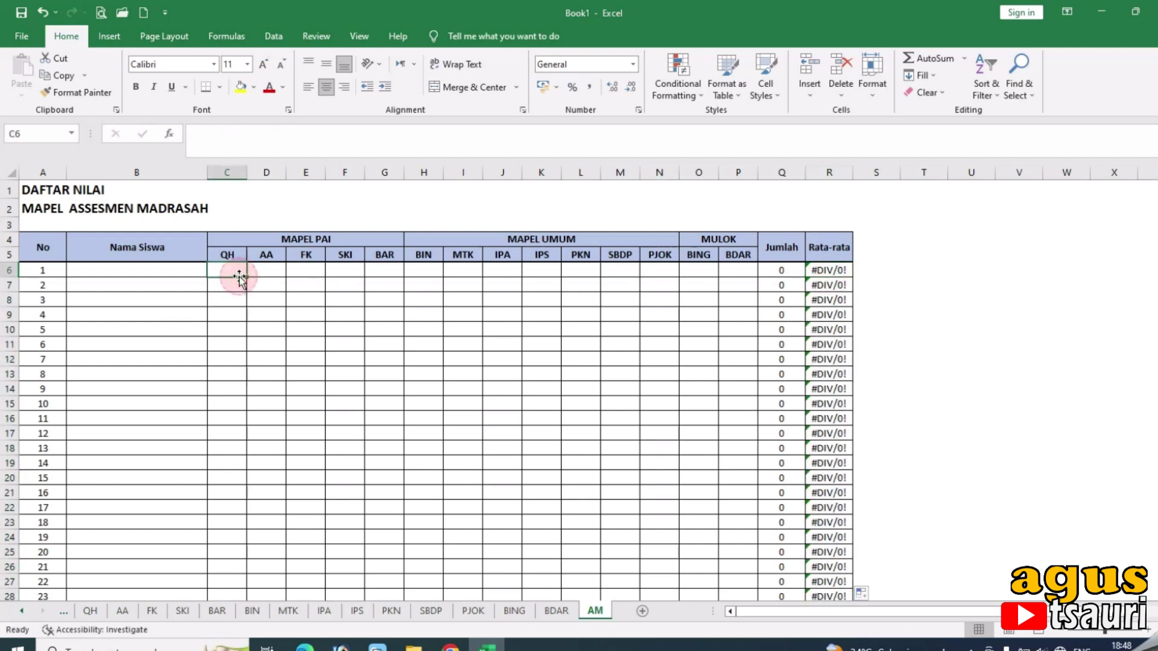
{"action": "left_click", "coordinate": [830, 273]}
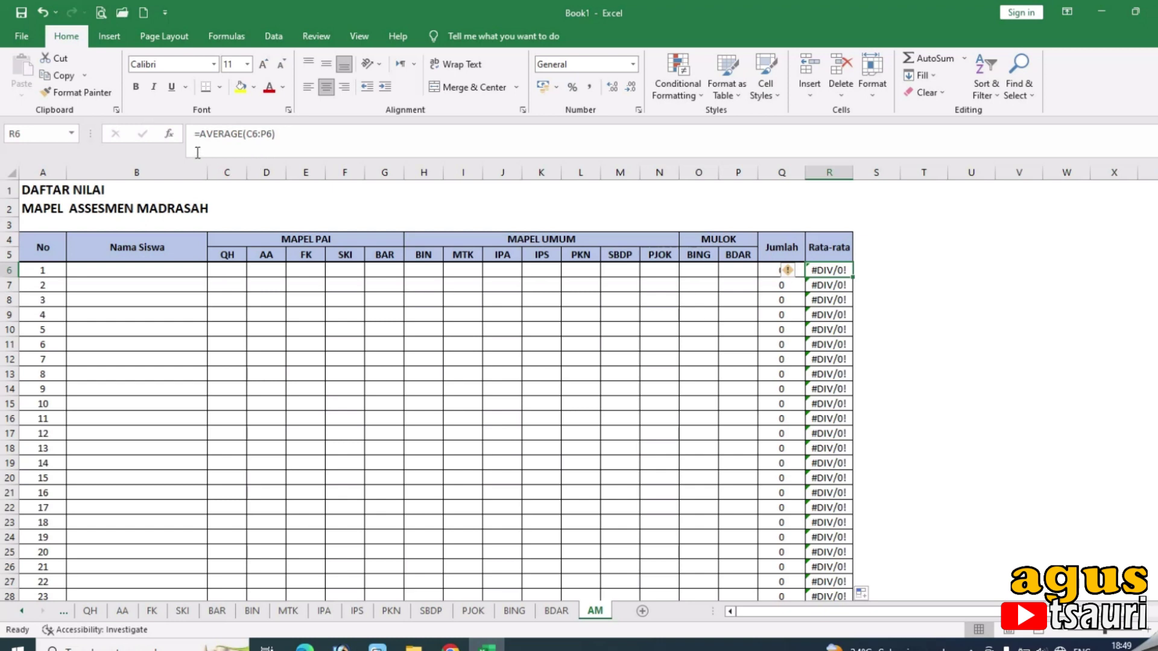
Change R6 to =IFERROR(AVERAGE(C6:P6);"") and fill it down the Rata-rata column.
{"action": "left_click", "coordinate": [199, 134]}
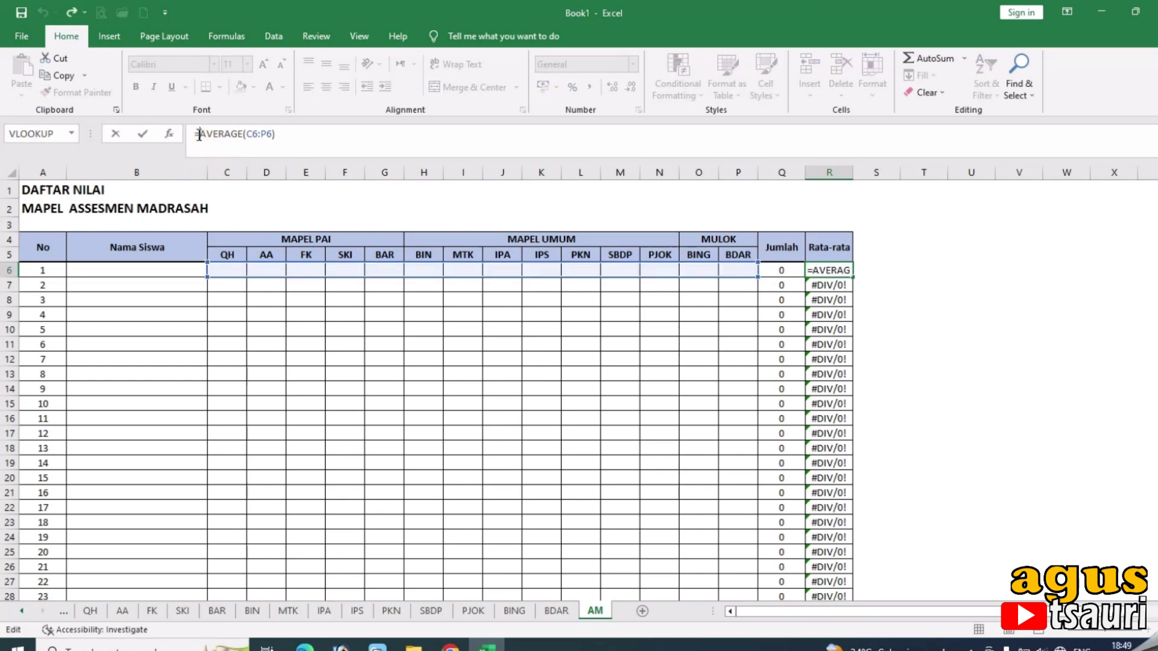
{"action": "type", "text": "="}
{"action": "key", "text": "BackSpace"}
{"action": "type", "text": "if"}
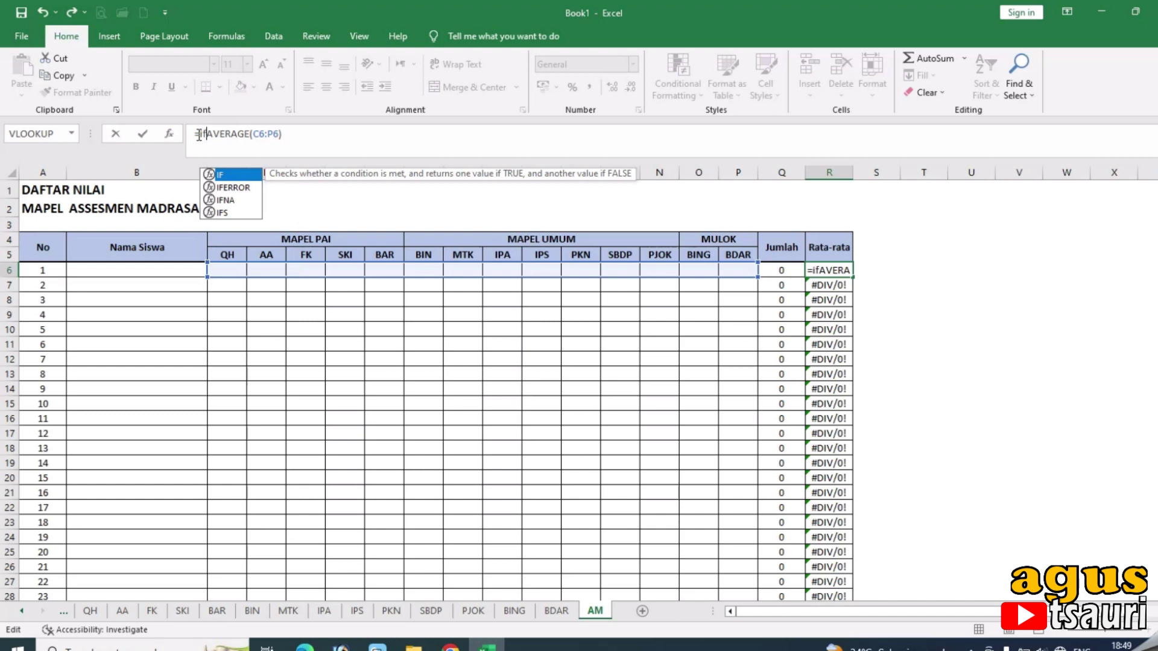
{"action": "double_click", "coordinate": [250, 187]}
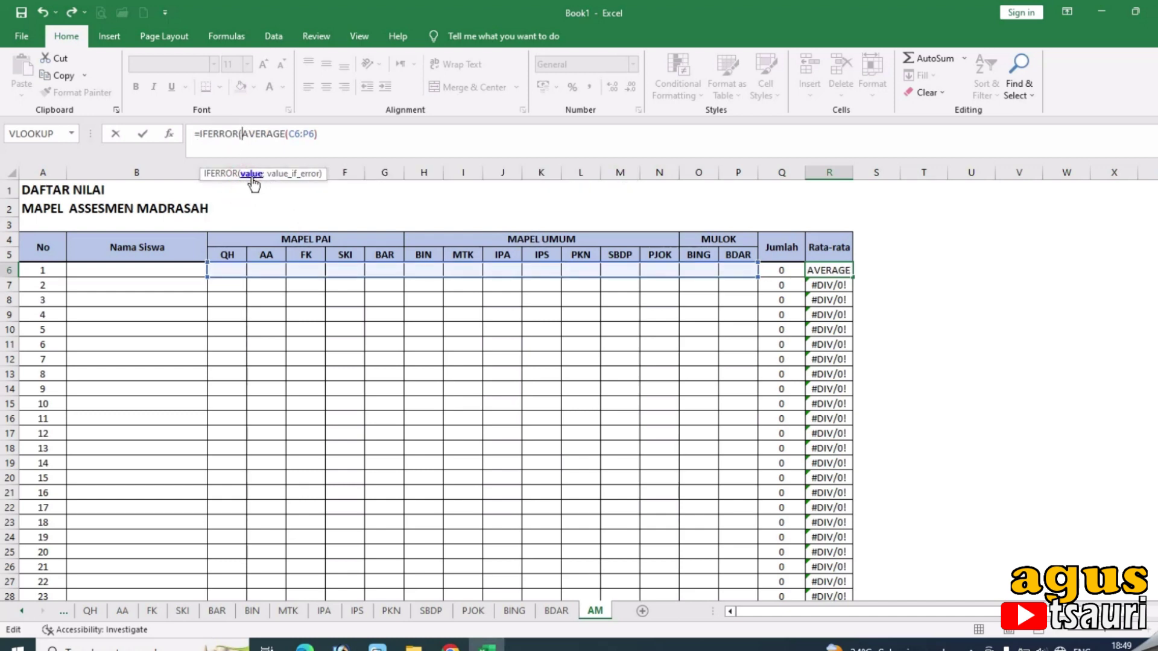
{"action": "left_click", "coordinate": [338, 129]}
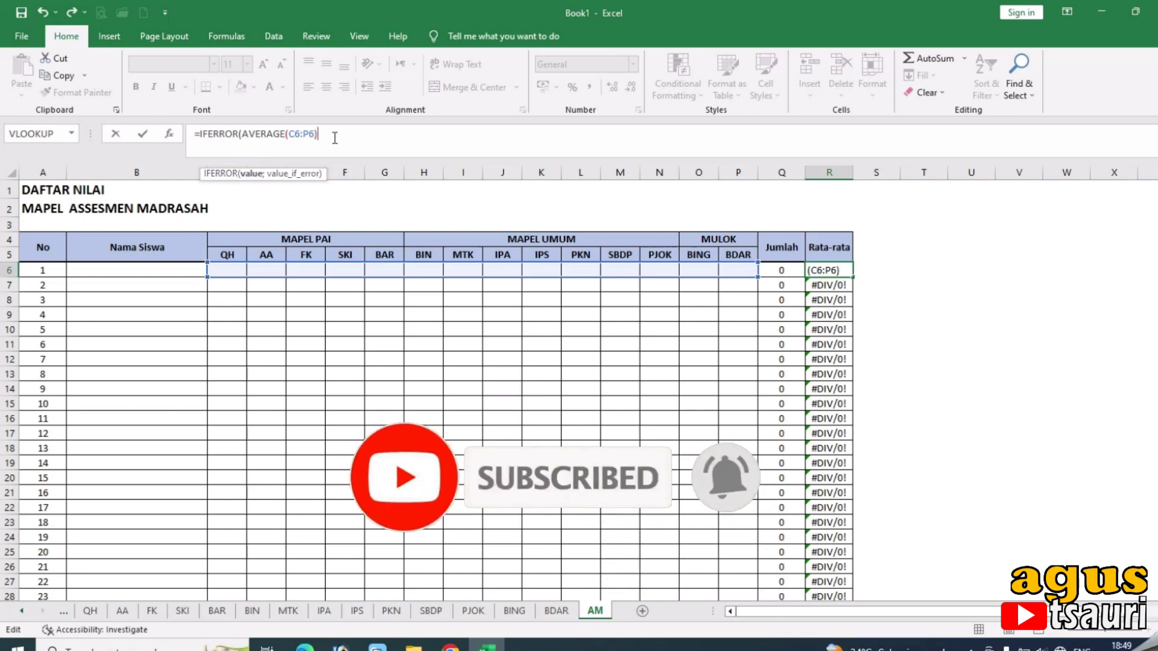
{"action": "type", "text": ";"}
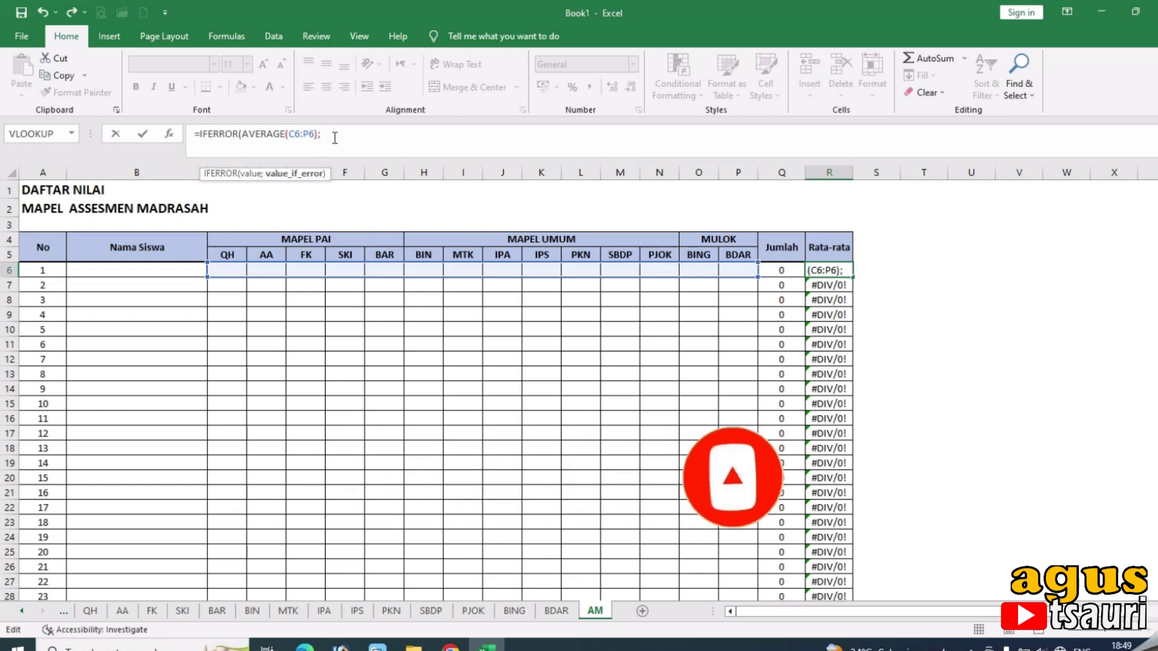
{"action": "type", "text": "\"\")"}
{"action": "key", "text": "Return"}
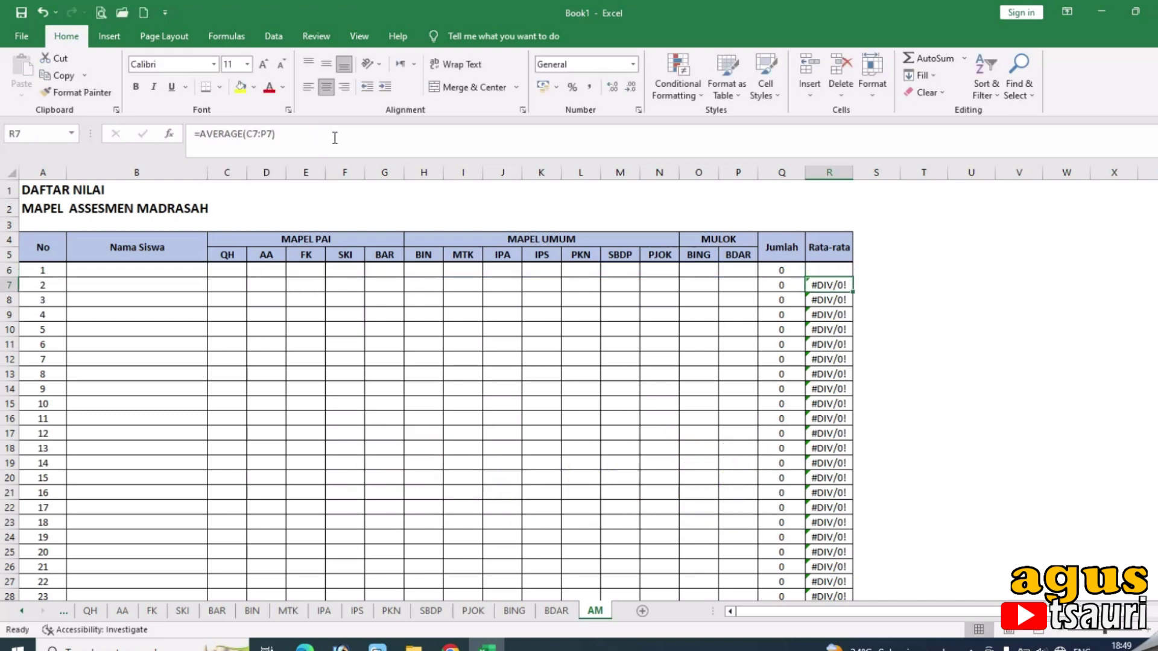
{"action": "left_click", "coordinate": [838, 270]}
{"action": "double_click", "coordinate": [853, 276]}
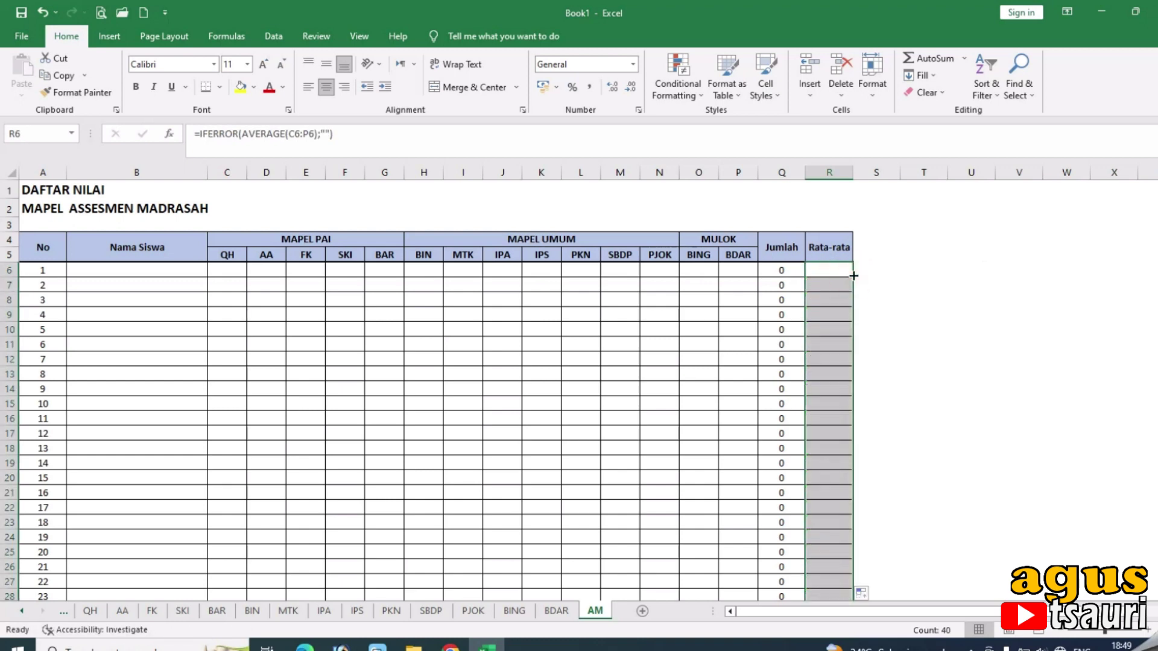
Inspect the Jumlah SUM formula in Q6, leaving it unchanged.
{"action": "left_click", "coordinate": [783, 272]}
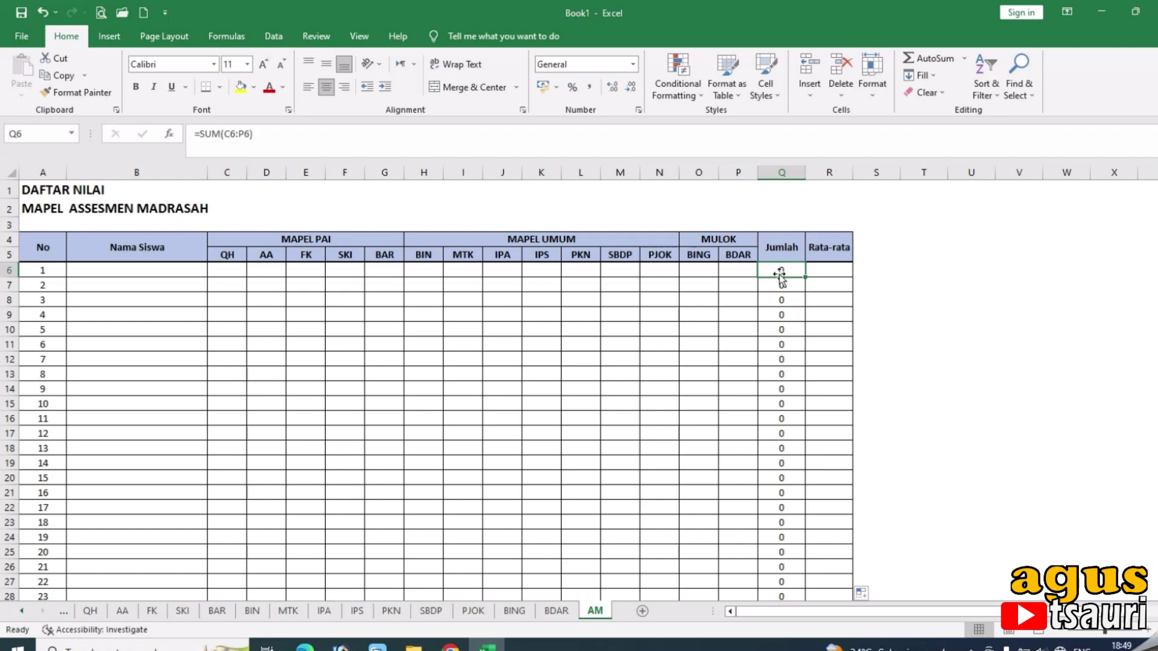
{"action": "left_click", "coordinate": [204, 140]}
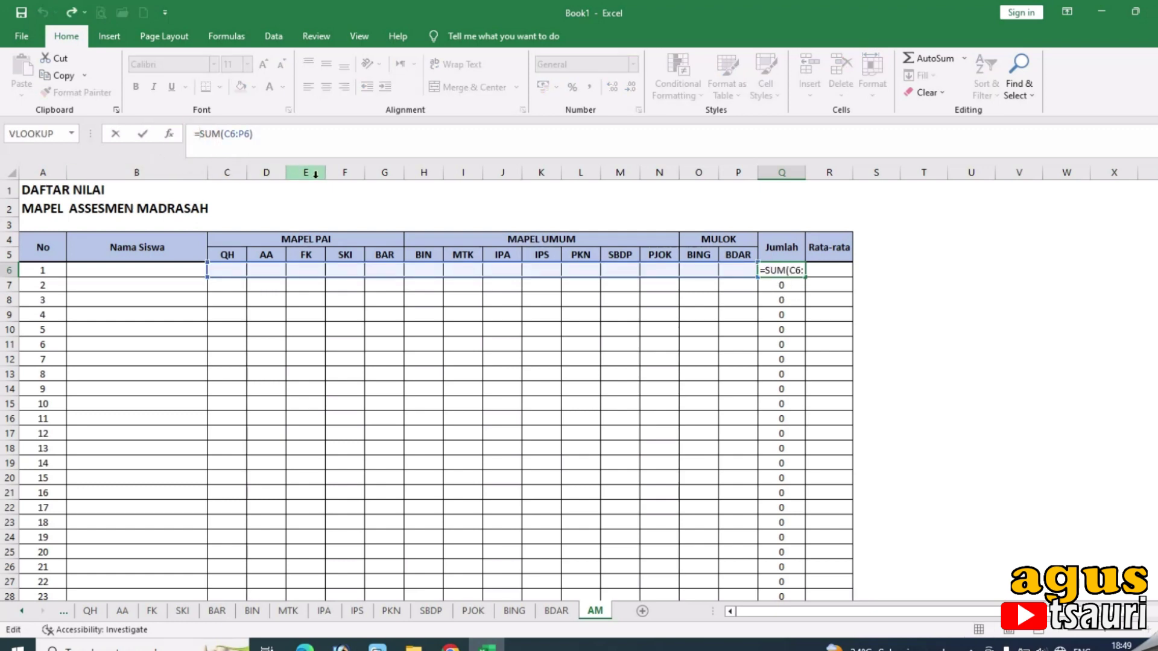
{"action": "type", "text": "if"}
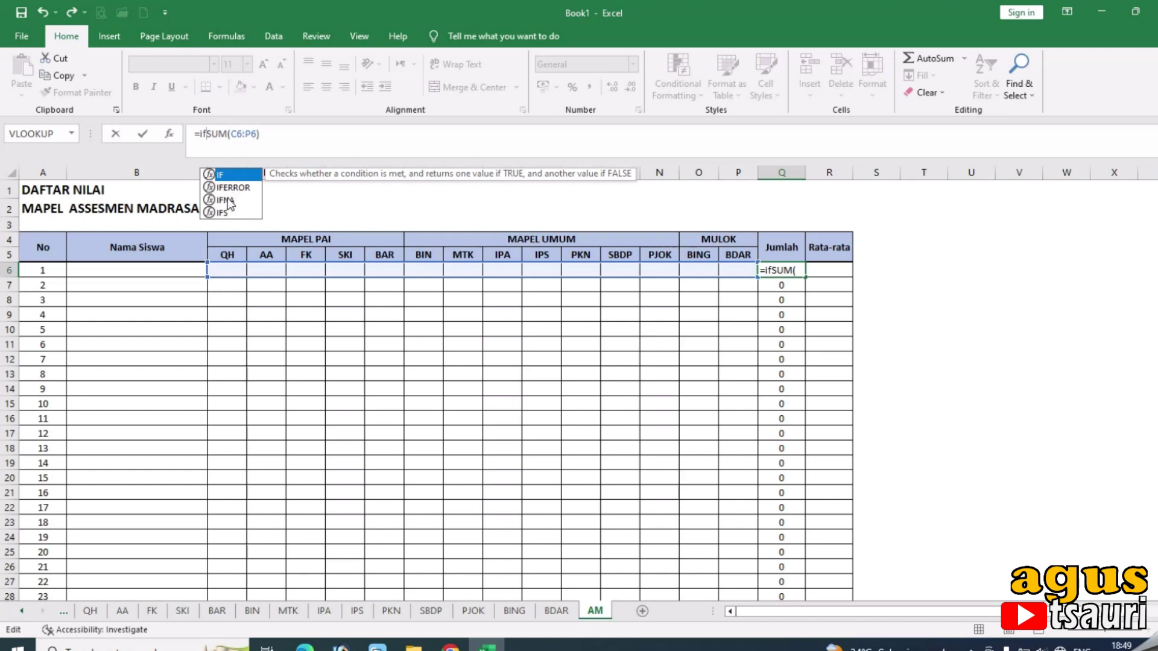
{"action": "key", "text": "BackSpace"}
{"action": "key", "text": "BackSpace"}
{"action": "key", "text": "Return"}
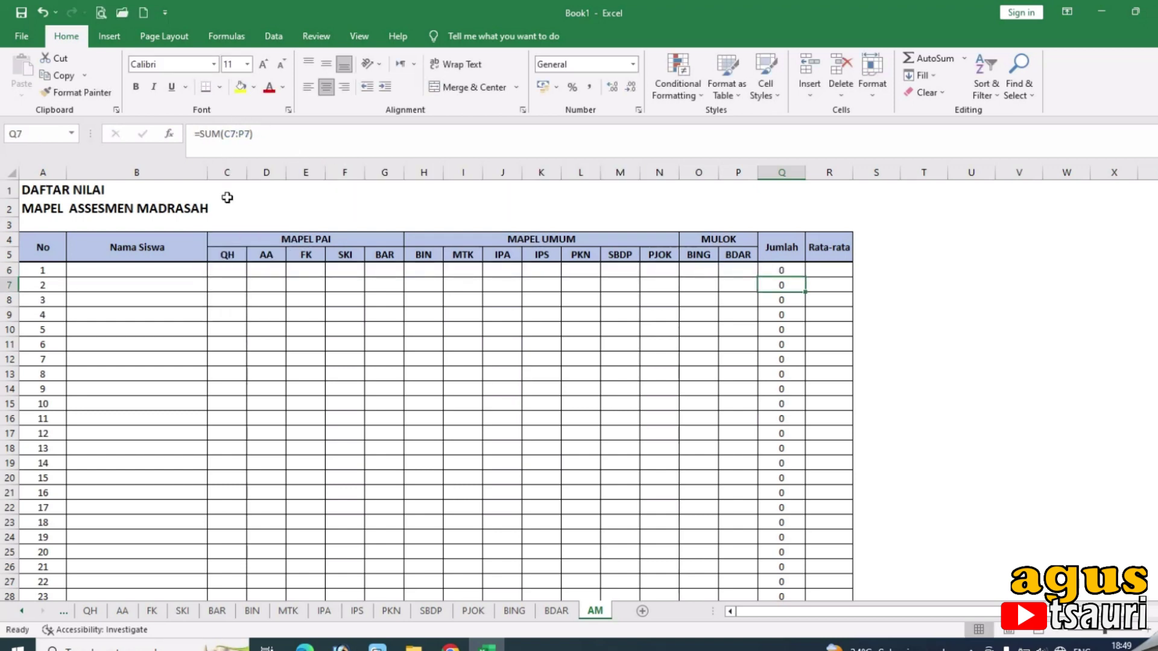
{"action": "scroll", "coordinate": [794, 390], "scroll_direction": "down", "scroll_amount": 13}
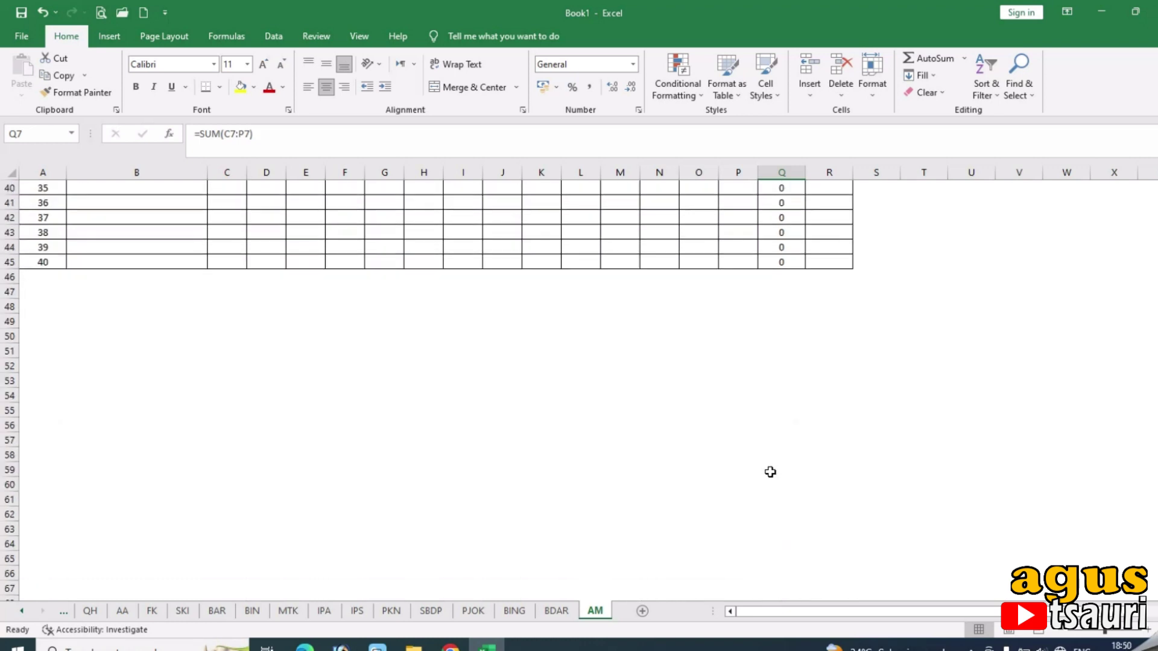
{"action": "scroll", "coordinate": [770, 471], "scroll_direction": "up", "scroll_amount": 5}
{"action": "scroll", "coordinate": [770, 472], "scroll_direction": "up", "scroll_amount": 8}
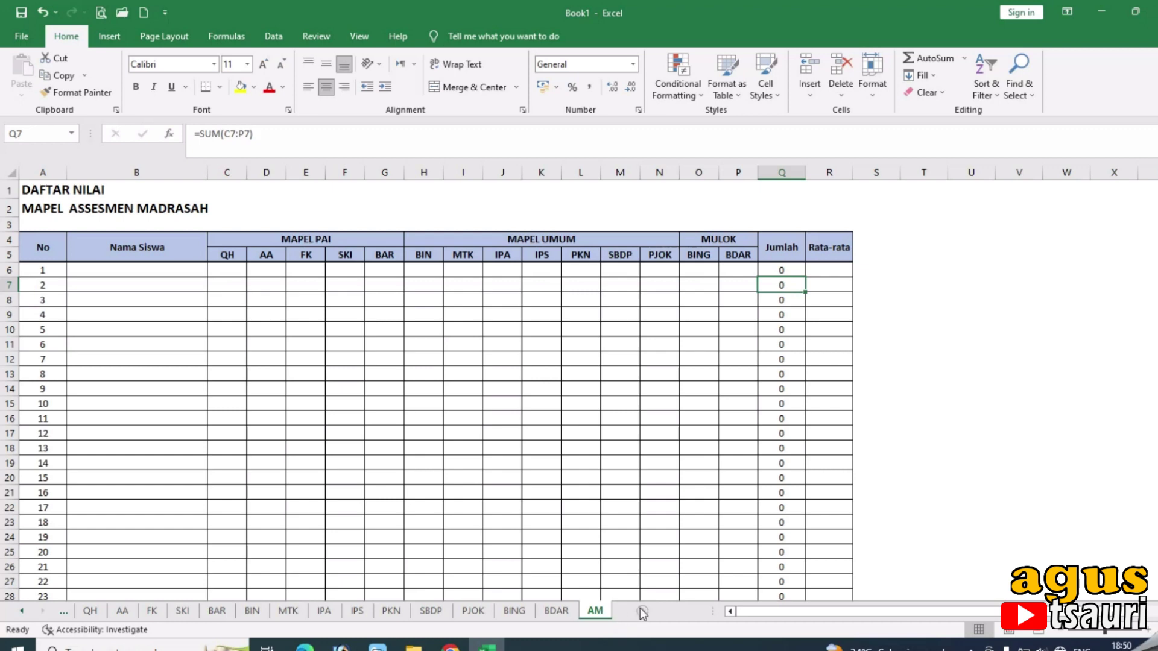
Copy the AM sheet, place the copy after AM and name it SKL.
{"action": "right_click", "coordinate": [579, 611]}
{"action": "left_click", "coordinate": [638, 489]}
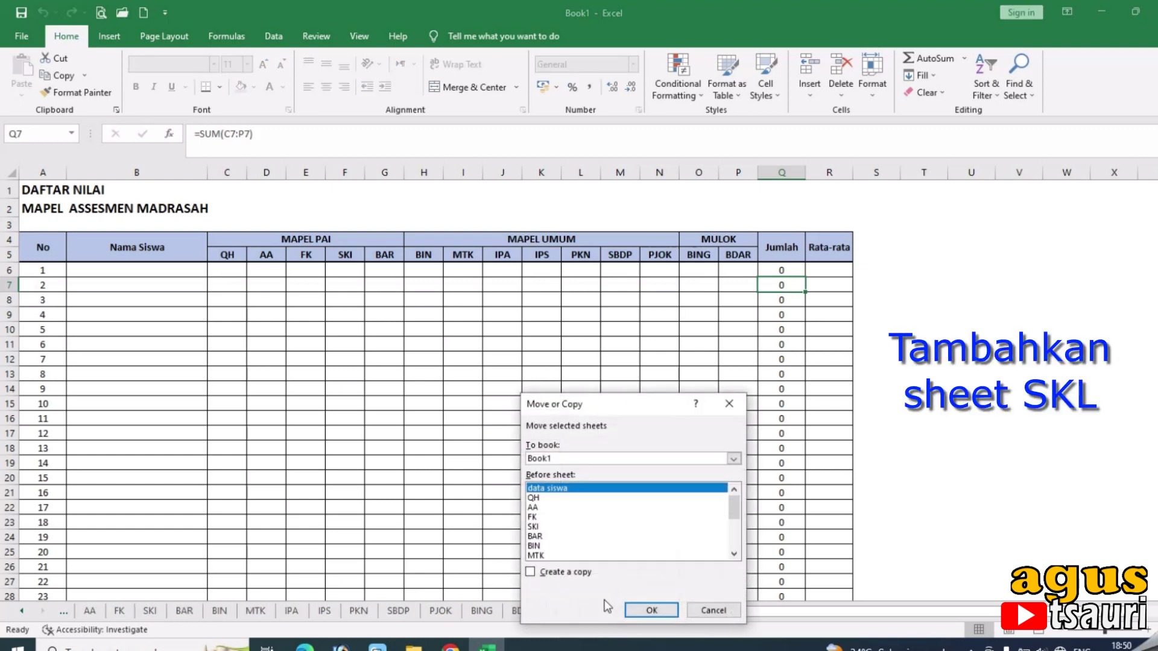
{"action": "scroll", "coordinate": [577, 541], "scroll_direction": "down", "scroll_amount": 3}
{"action": "left_click", "coordinate": [543, 546]}
{"action": "left_click", "coordinate": [530, 572]}
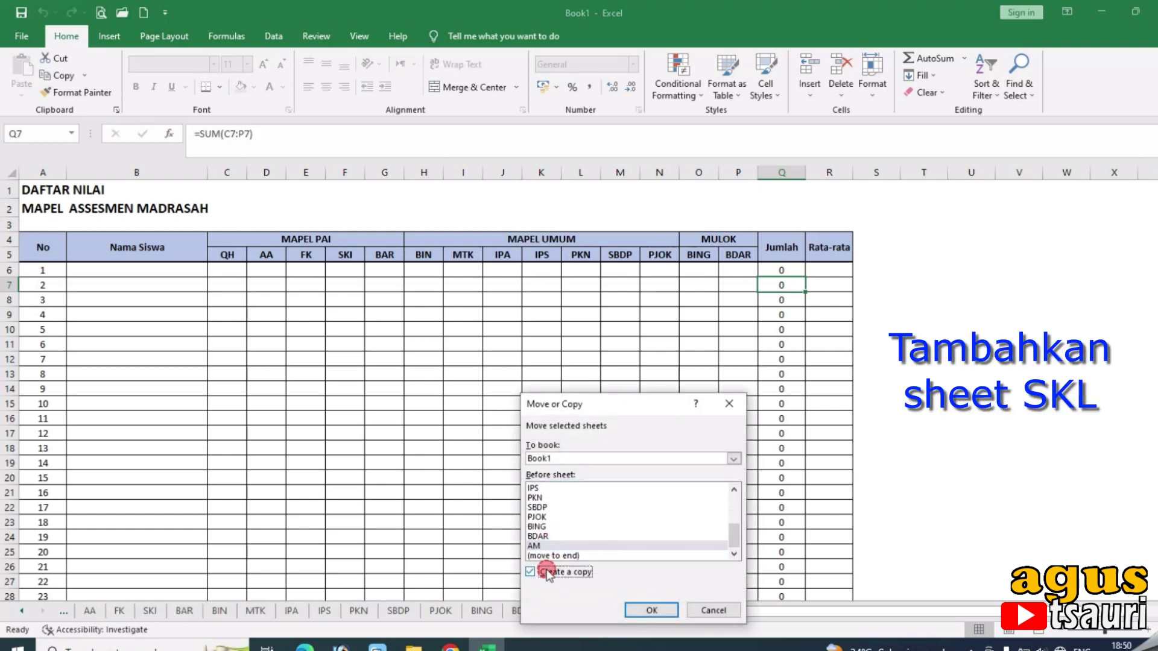
{"action": "left_click", "coordinate": [651, 610]}
{"action": "left_click", "coordinate": [608, 610]}
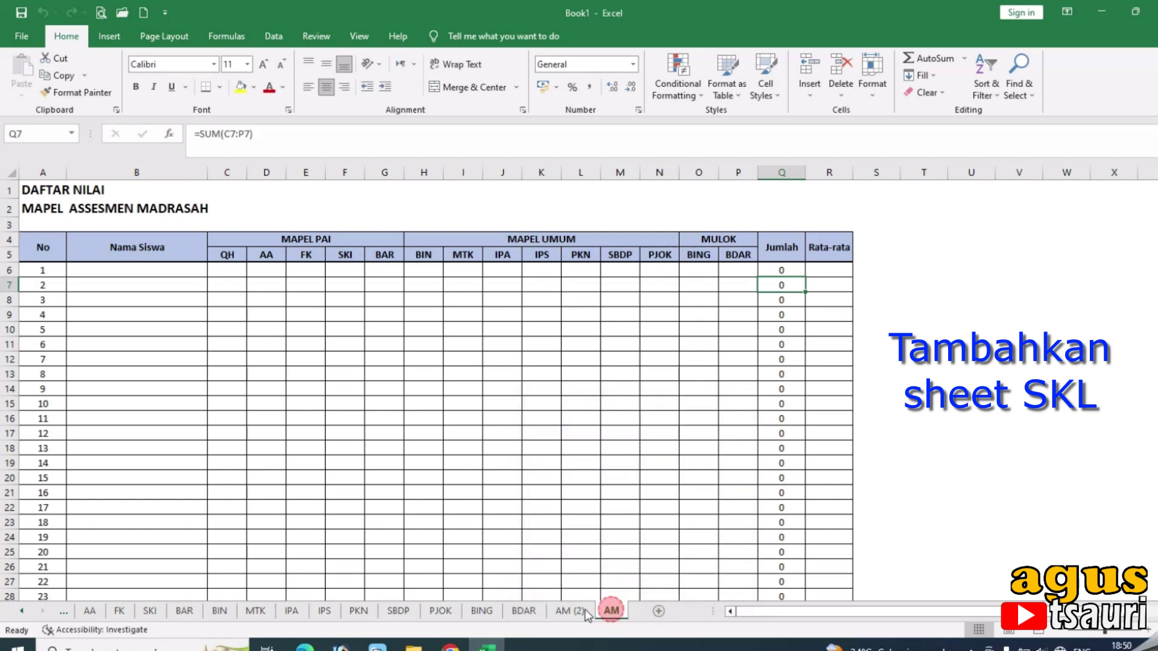
{"action": "left_click_drag", "start_coordinate": [574, 613], "coordinate": [597, 611]}
{"action": "double_click", "coordinate": [594, 611]}
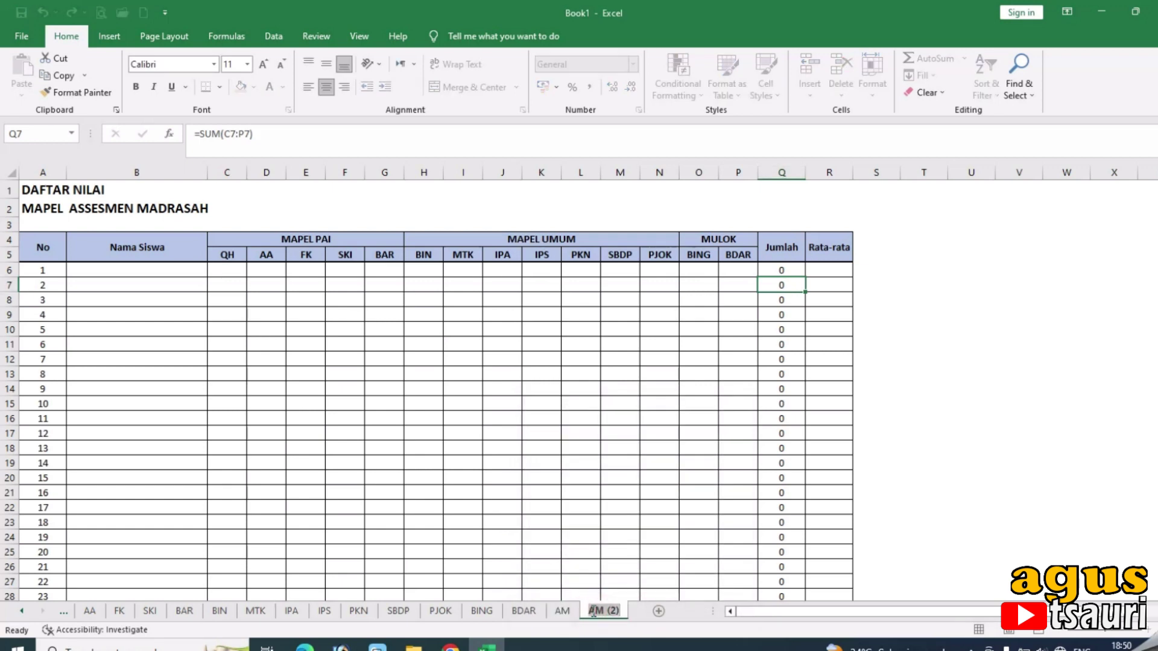
{"action": "type", "text": "SKL"}
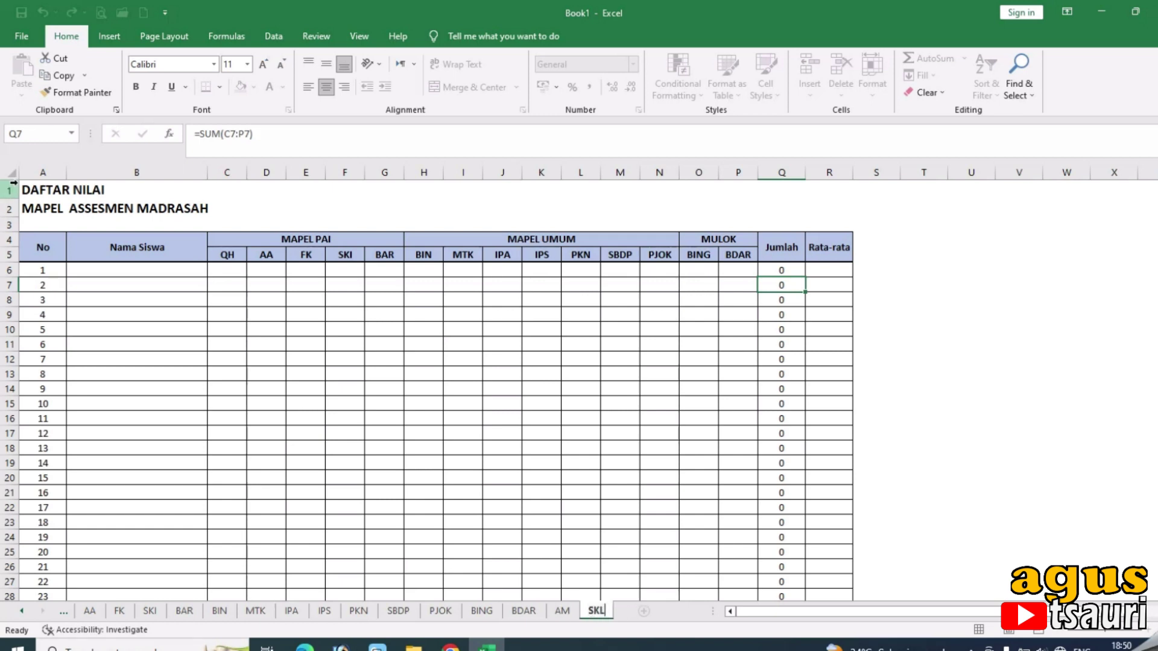
{"action": "left_click", "coordinate": [76, 208]}
Replace the SKL sheet's A2 subtitle with 'SKL KELAS VI'.
{"action": "left_click_drag", "start_coordinate": [36, 209], "coordinate": [77, 215]}
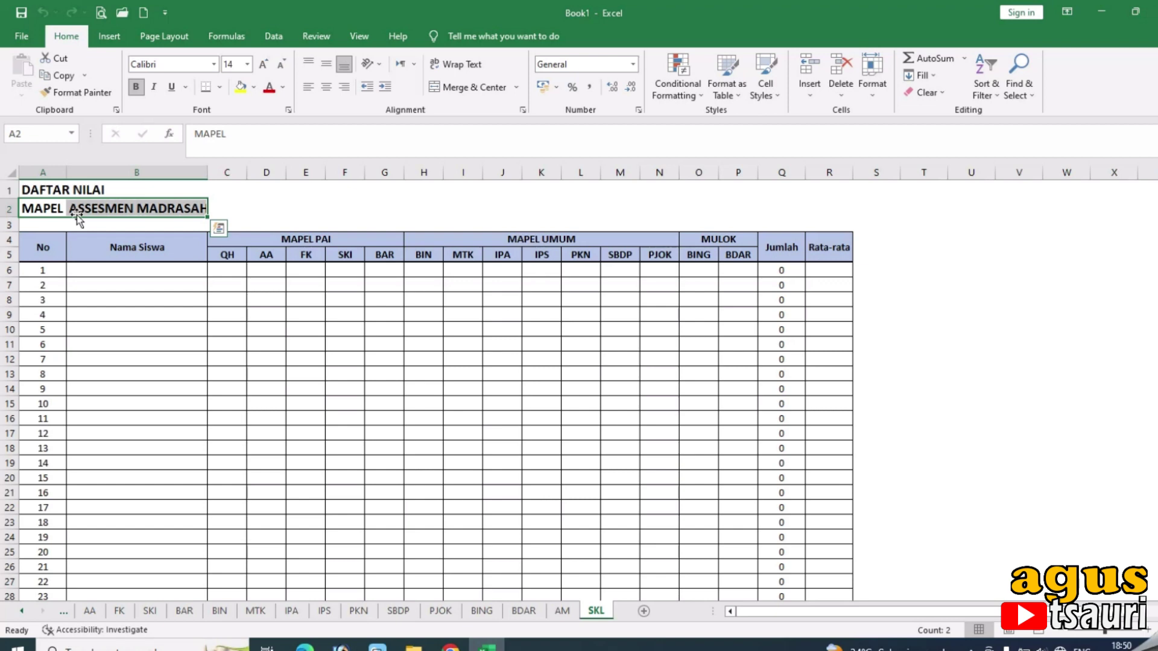
{"action": "type", "text": "SKL"}
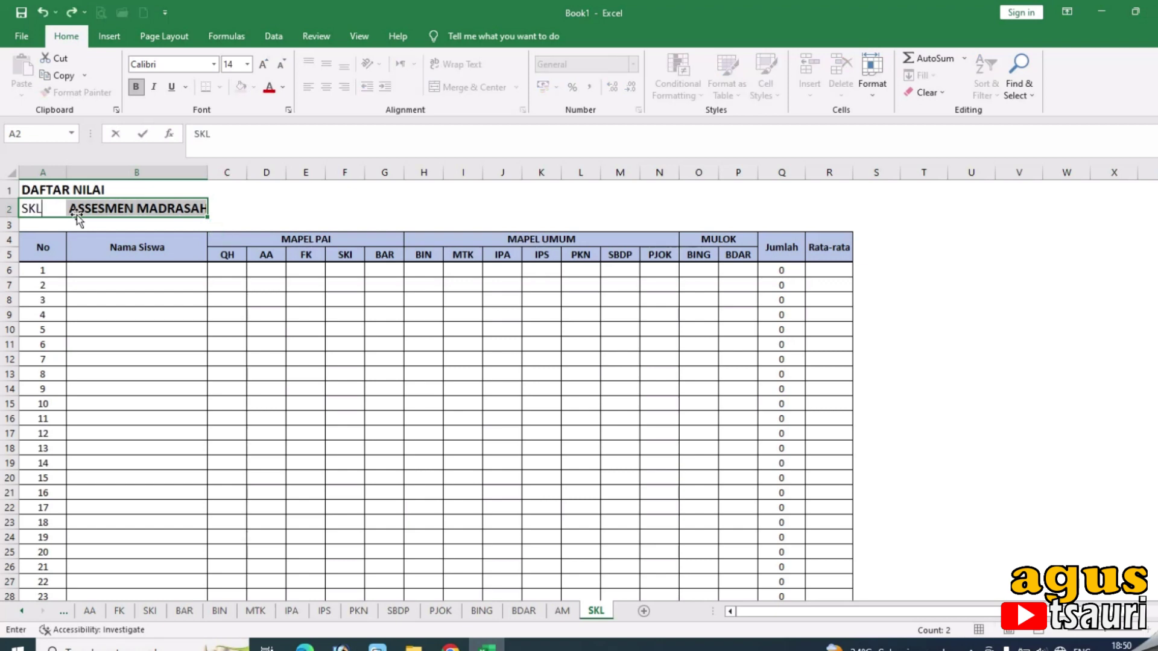
{"action": "key", "text": "Return"}
{"action": "key", "text": "Delete"}
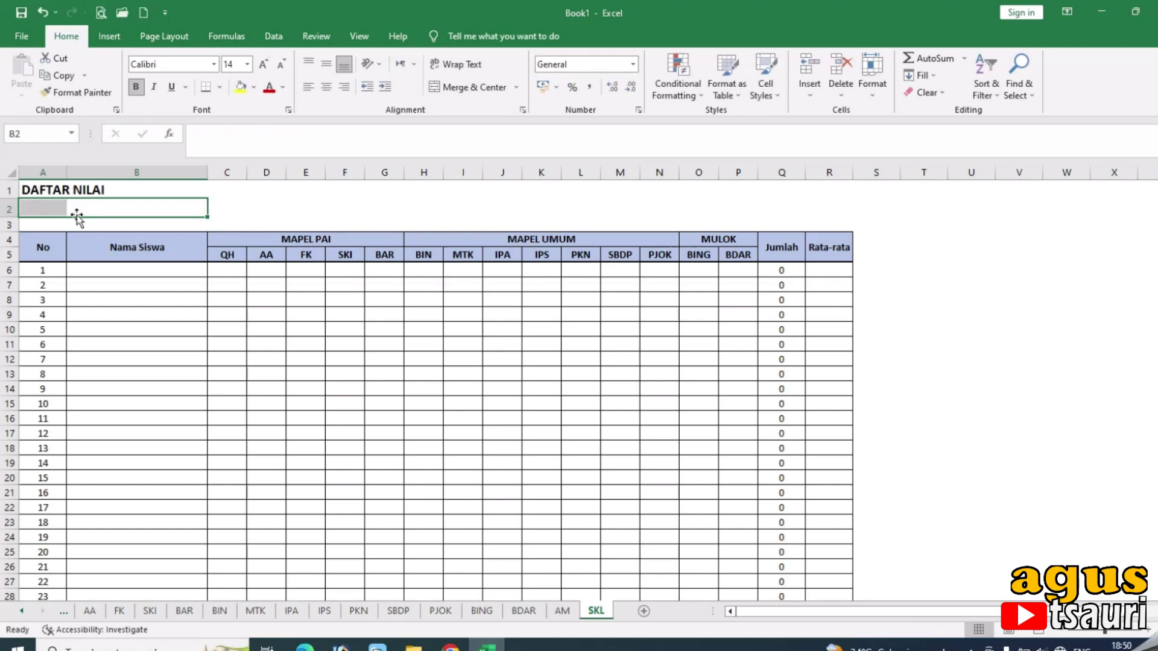
{"action": "left_click", "coordinate": [218, 210]}
{"action": "left_click", "coordinate": [69, 214]}
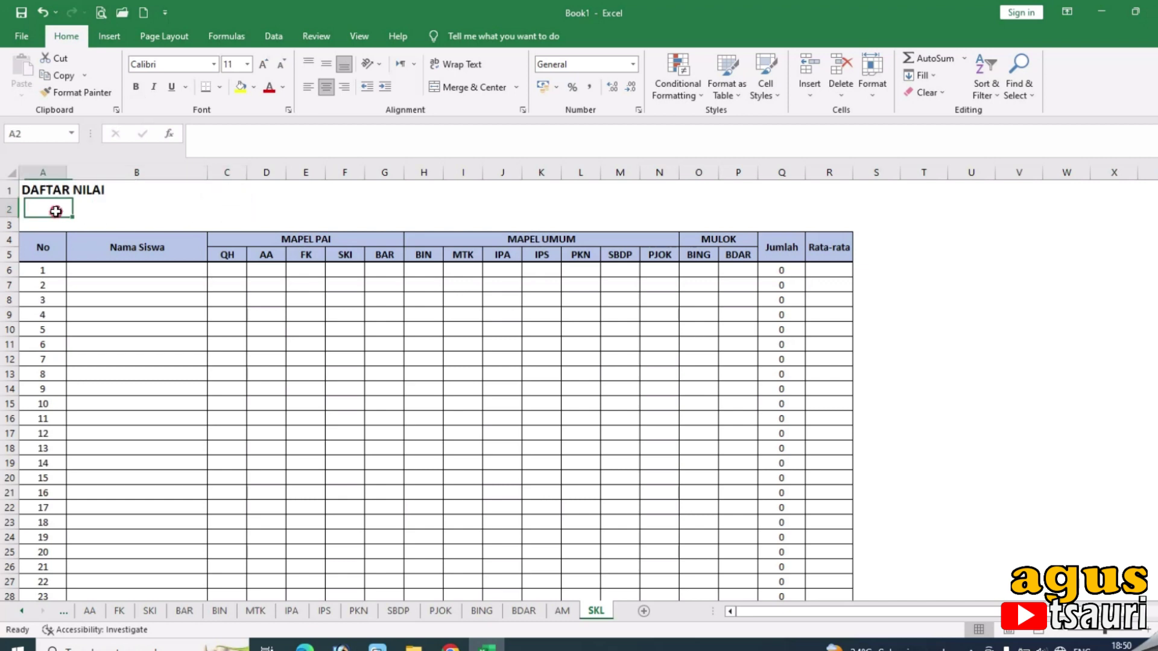
{"action": "type", "text": "SKL"}
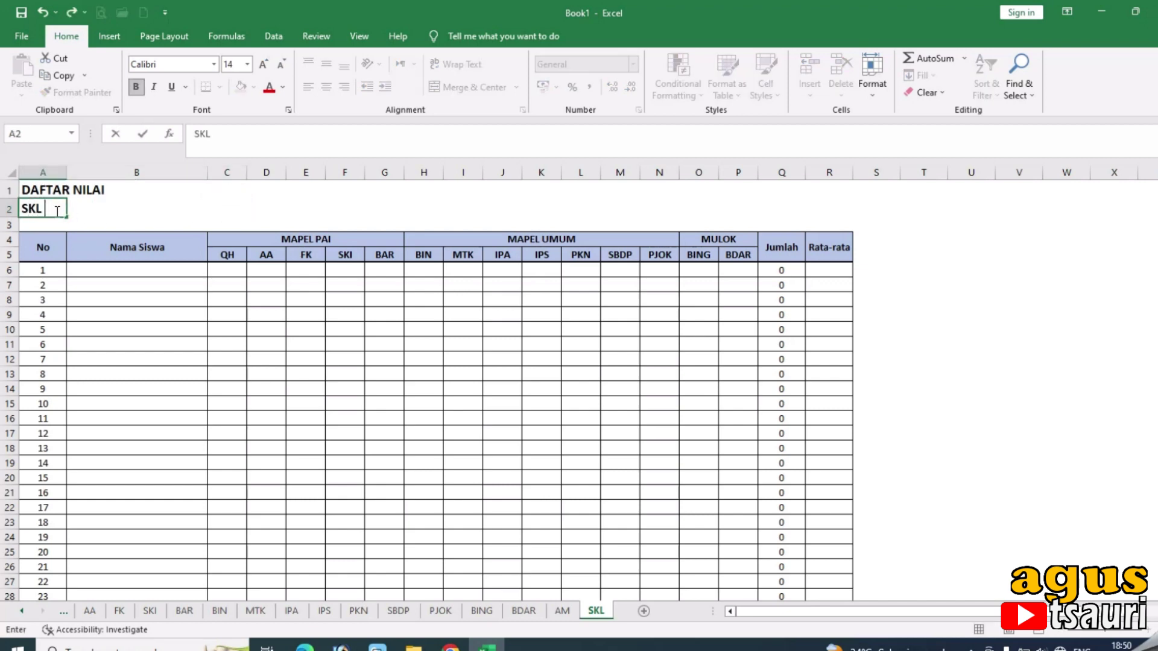
{"action": "type", "text": " KELAS VI"}
{"action": "key", "text": "Return"}
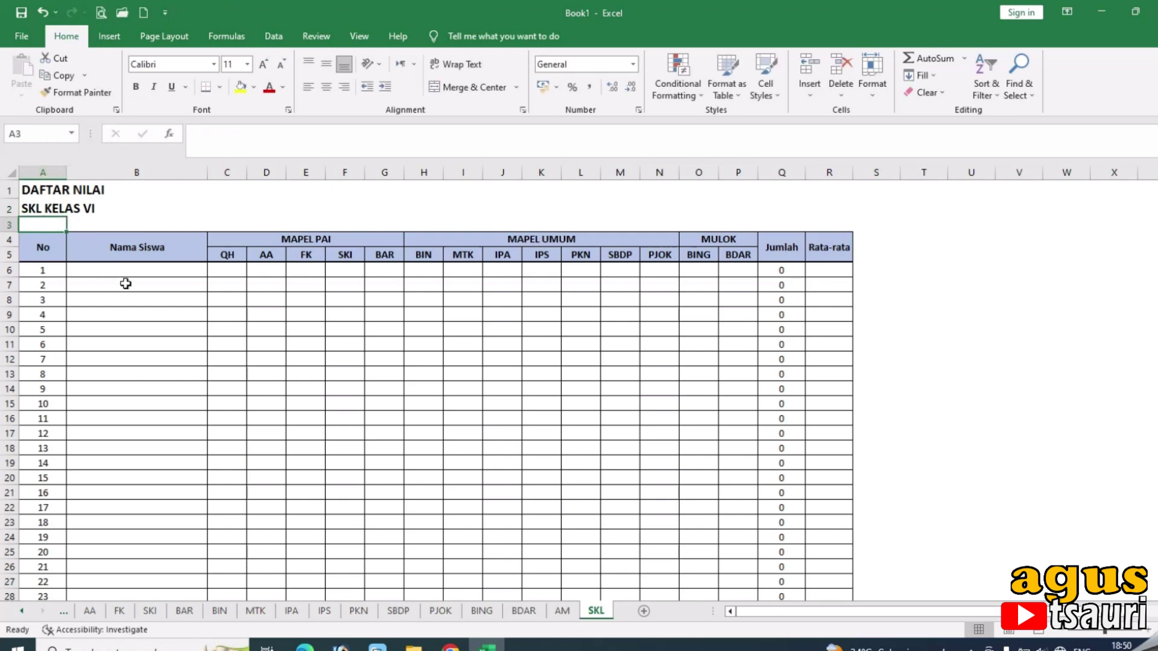
{"action": "left_click", "coordinate": [226, 270]}
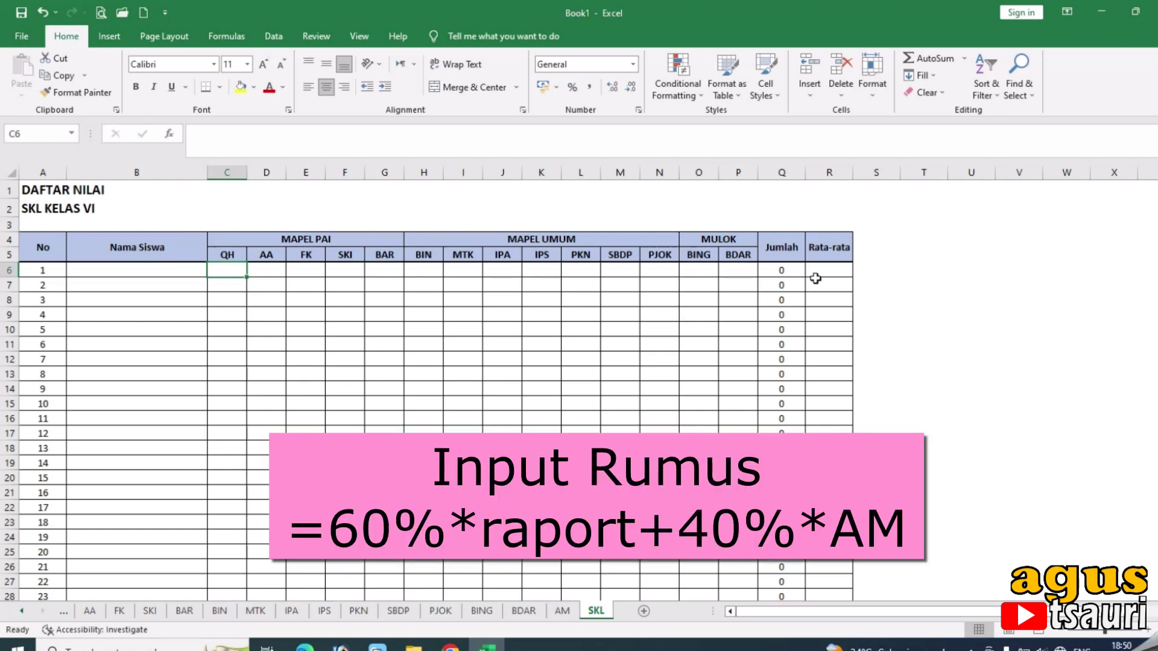
Enter =60%*QH!J6+40%*AM!C6 in SKL cell C6 by picking the cells on each sheet.
{"action": "type", "text": "="}
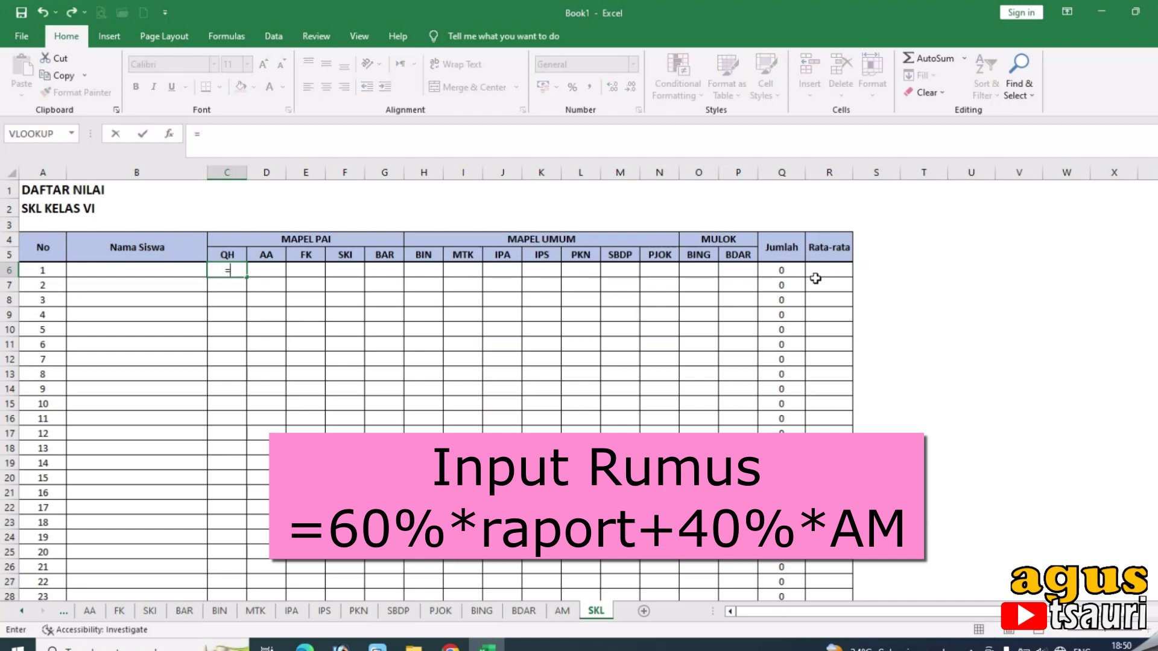
{"action": "type", "text": "60%"}
{"action": "type", "text": "*"}
{"action": "left_click", "coordinate": [21, 611]}
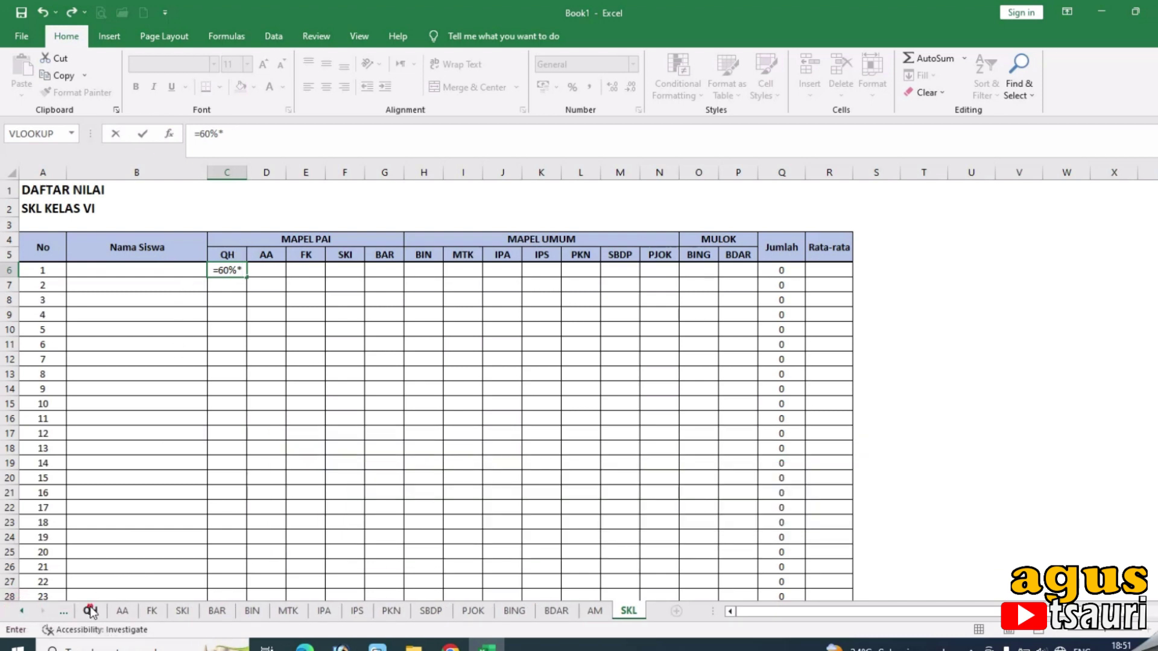
{"action": "left_click", "coordinate": [90, 611]}
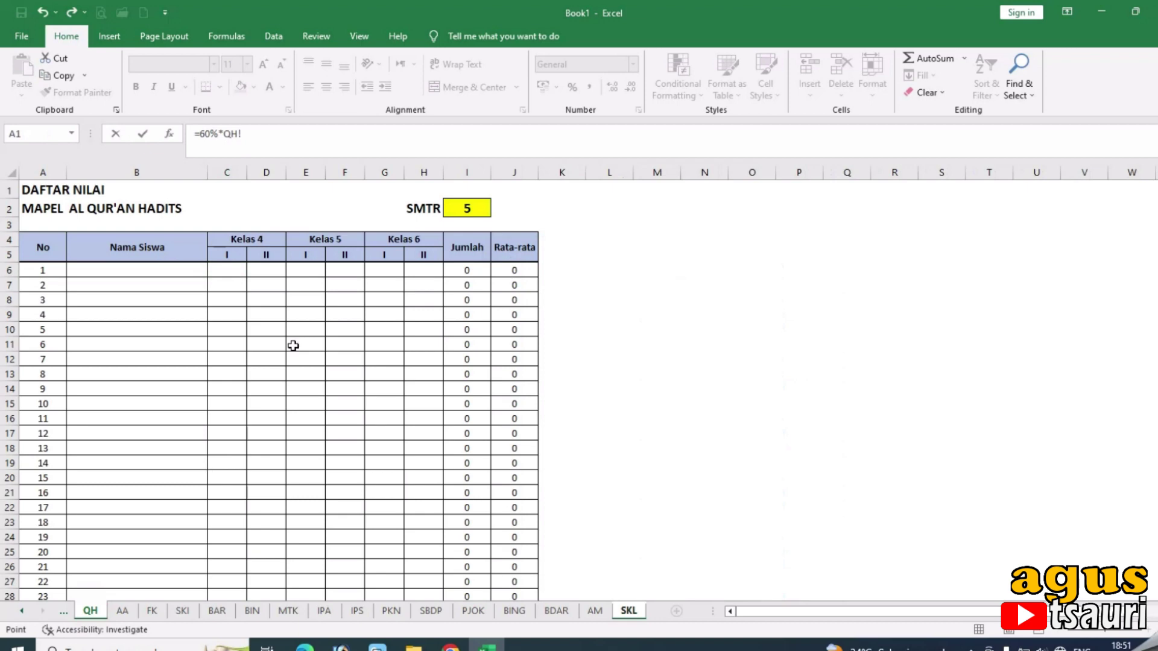
{"action": "left_click", "coordinate": [514, 273]}
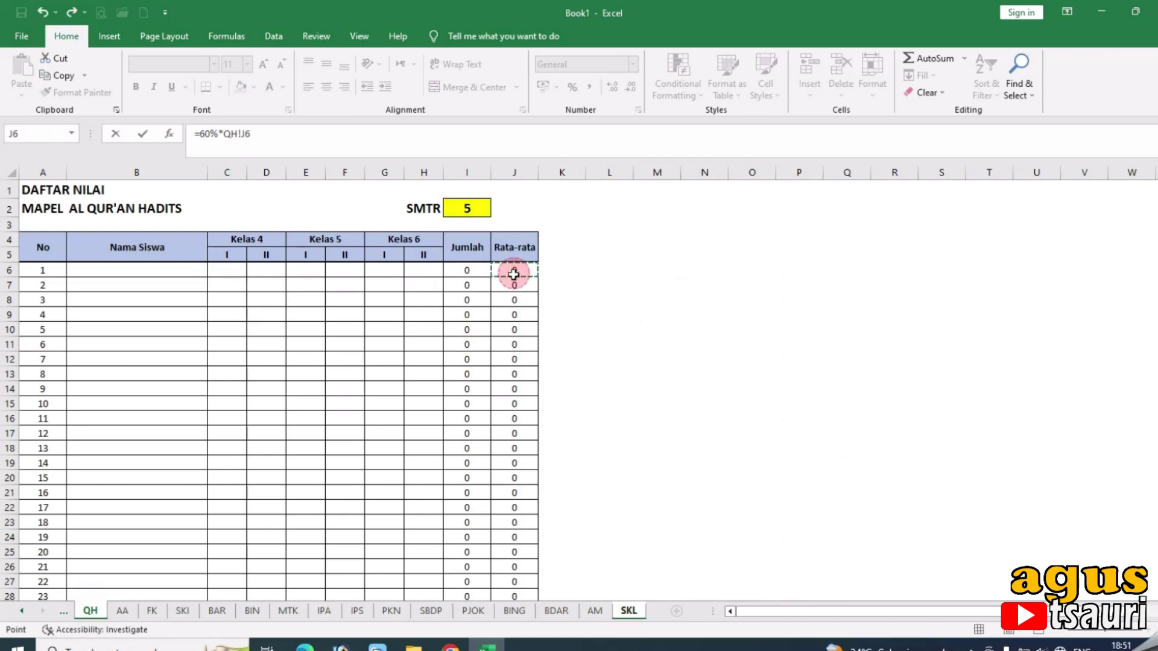
{"action": "left_click", "coordinate": [275, 138]}
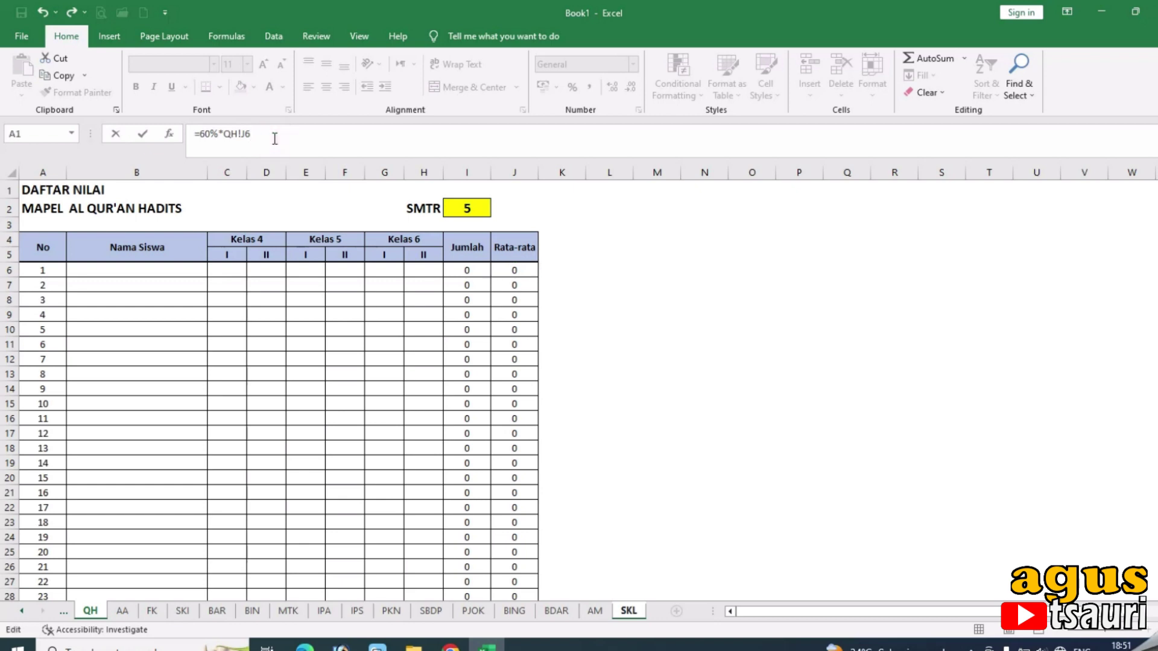
{"action": "type", "text": "+40%*"}
{"action": "left_click", "coordinate": [594, 611]}
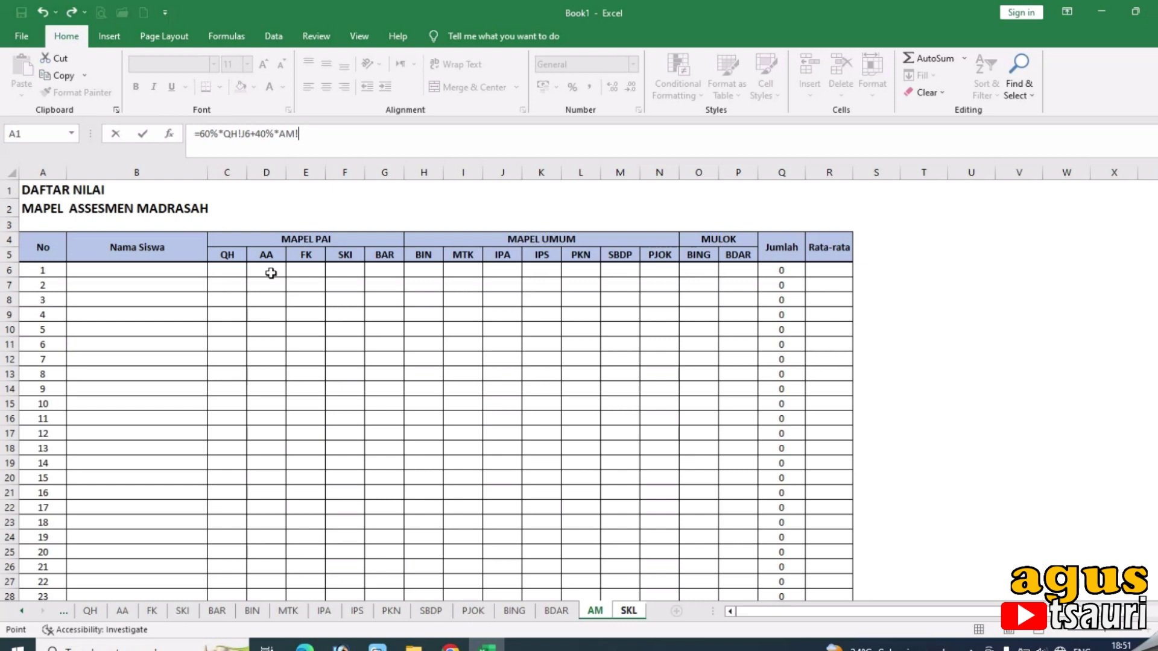
{"action": "left_click", "coordinate": [226, 272]}
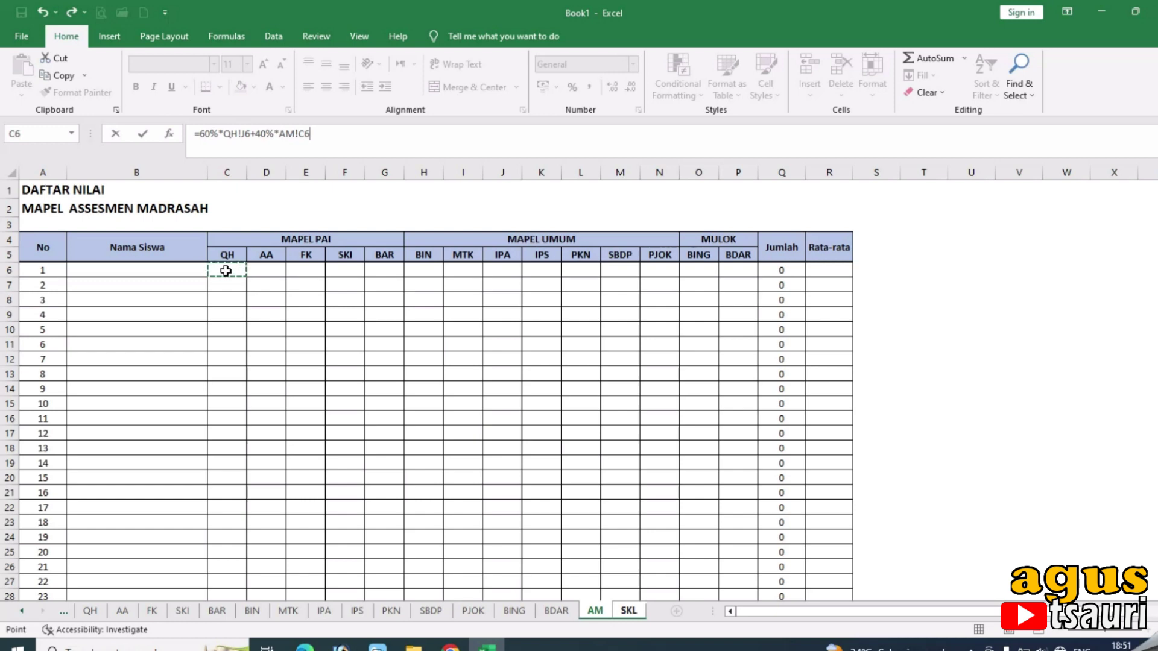
{"action": "key", "text": "Return"}
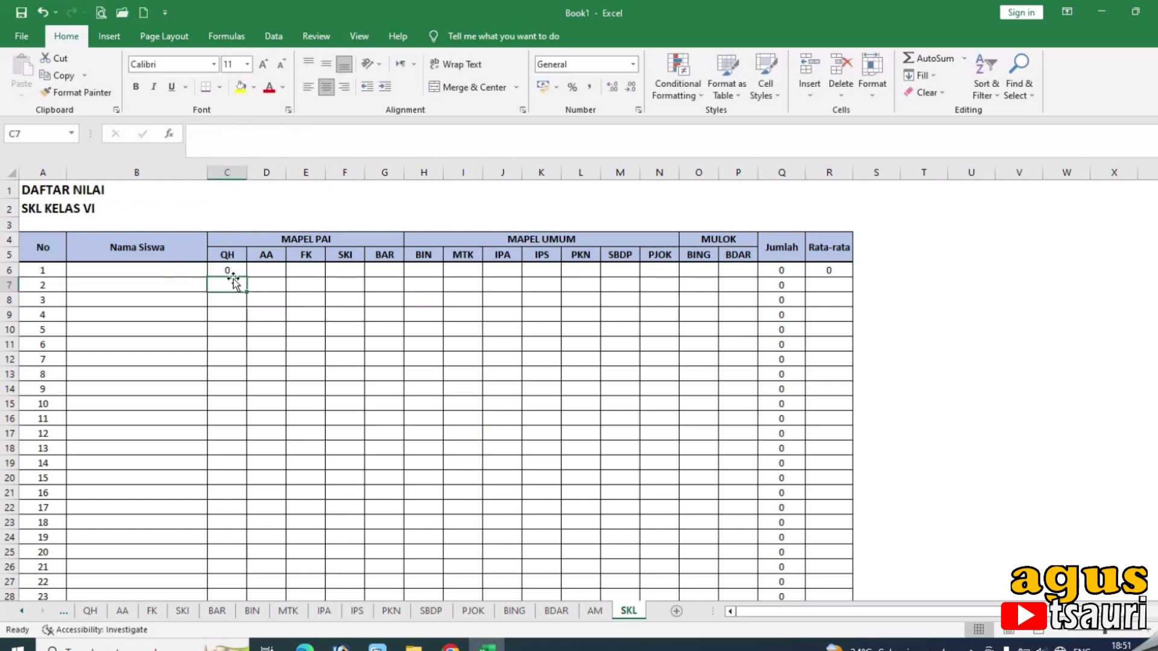
Check the C6 and R6 formulas, then select QH's name cell B6.
{"action": "left_click", "coordinate": [230, 271]}
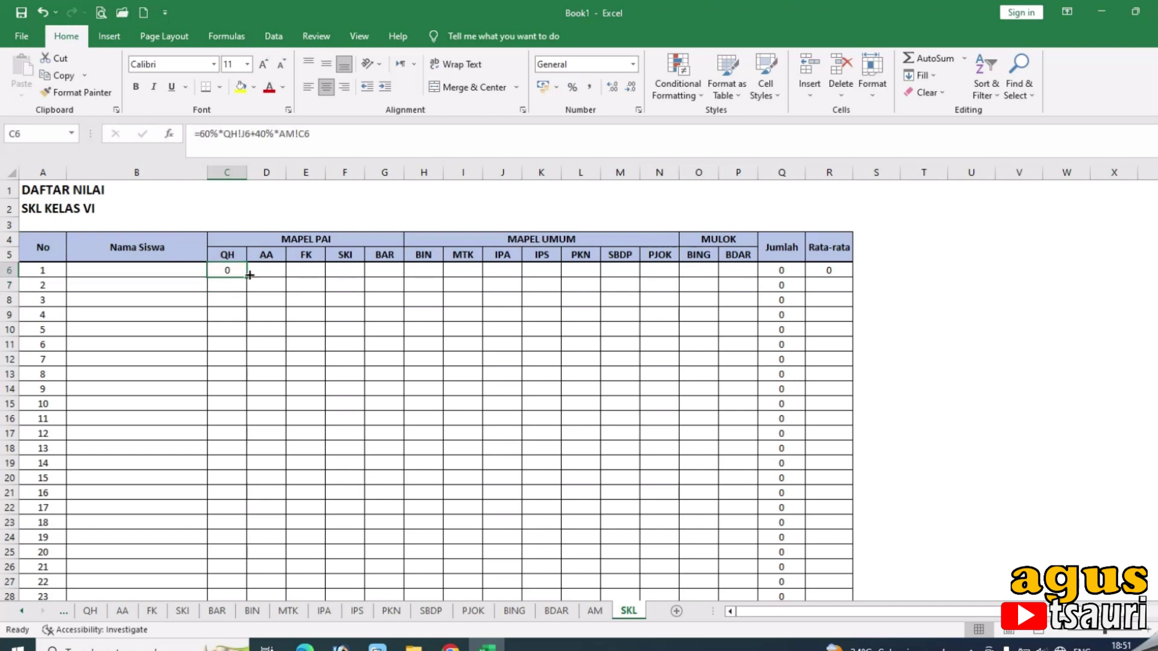
{"action": "left_click", "coordinate": [828, 270]}
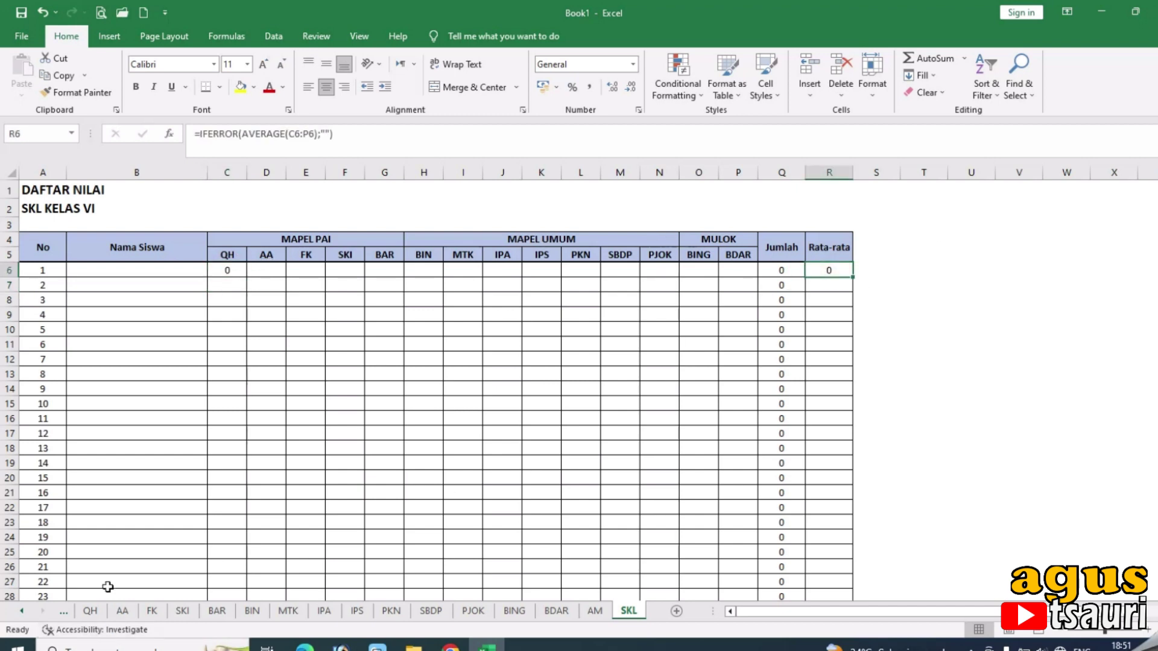
{"action": "left_click", "coordinate": [83, 616]}
{"action": "left_click", "coordinate": [164, 274]}
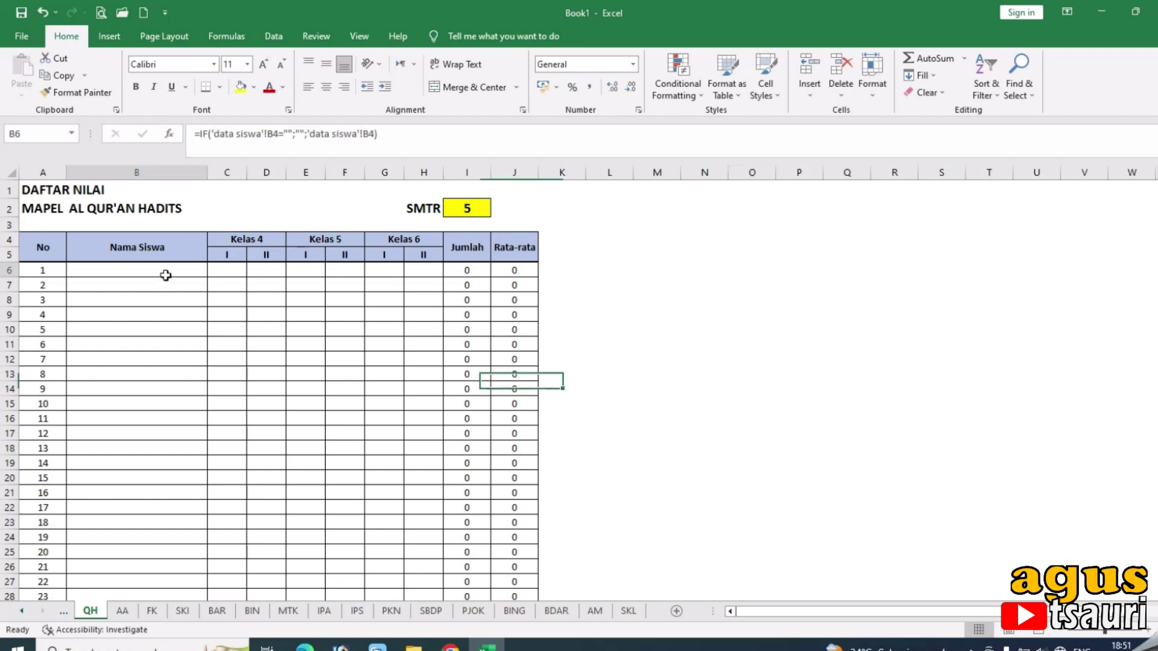
Type the student's full name into QH cell B6.
{"action": "key", "text": "BackSpace"}
{"action": "key", "text": "Tab"}
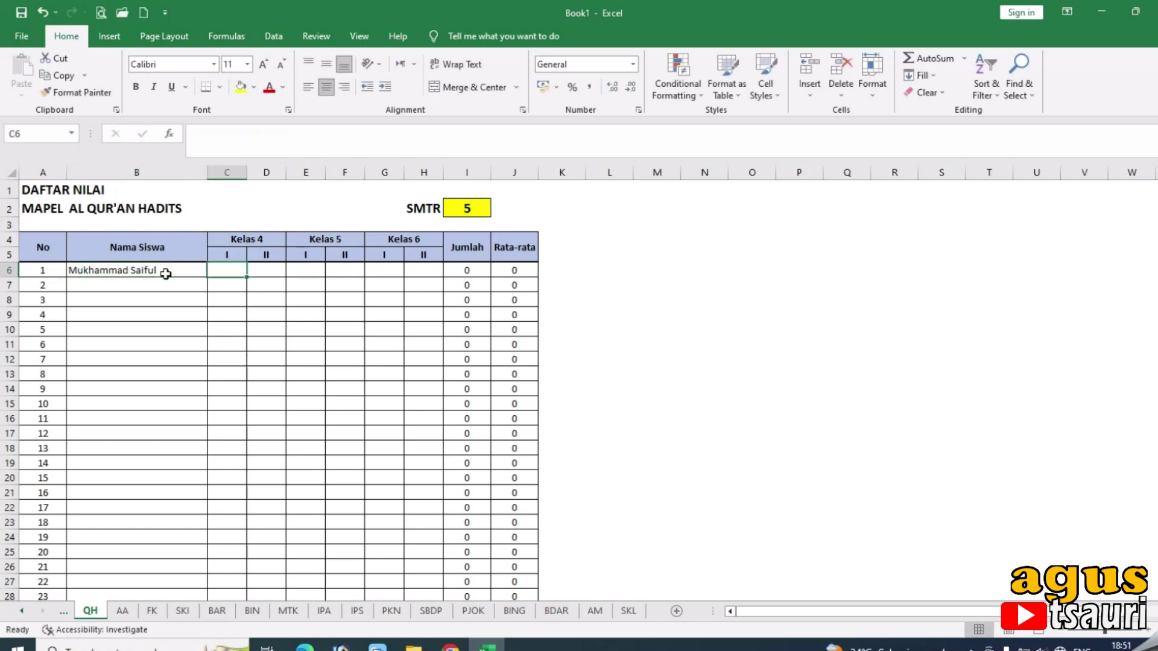
Enter scores 80, 75, 88, 85 and 90 in C6:G6.
{"action": "type", "text": "80"}
{"action": "key", "text": "Tab"}
{"action": "type", "text": "75"}
{"action": "key", "text": "Tab"}
{"action": "type", "text": "88"}
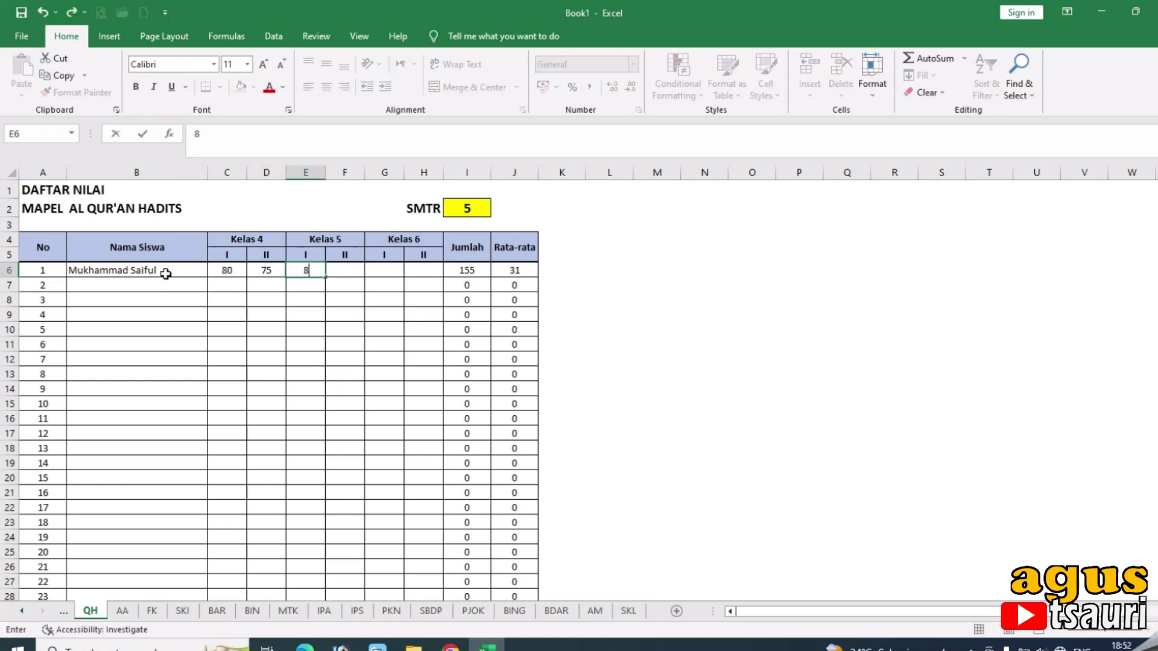
{"action": "key", "text": "Tab"}
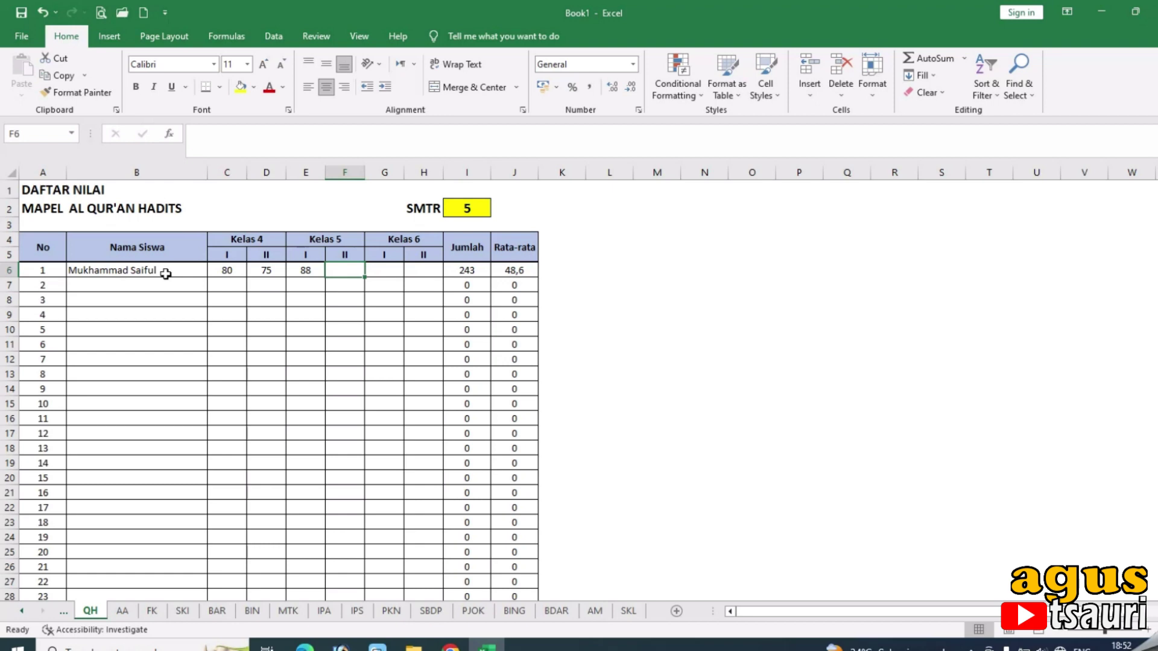
{"action": "type", "text": "85"}
{"action": "key", "text": "Tab"}
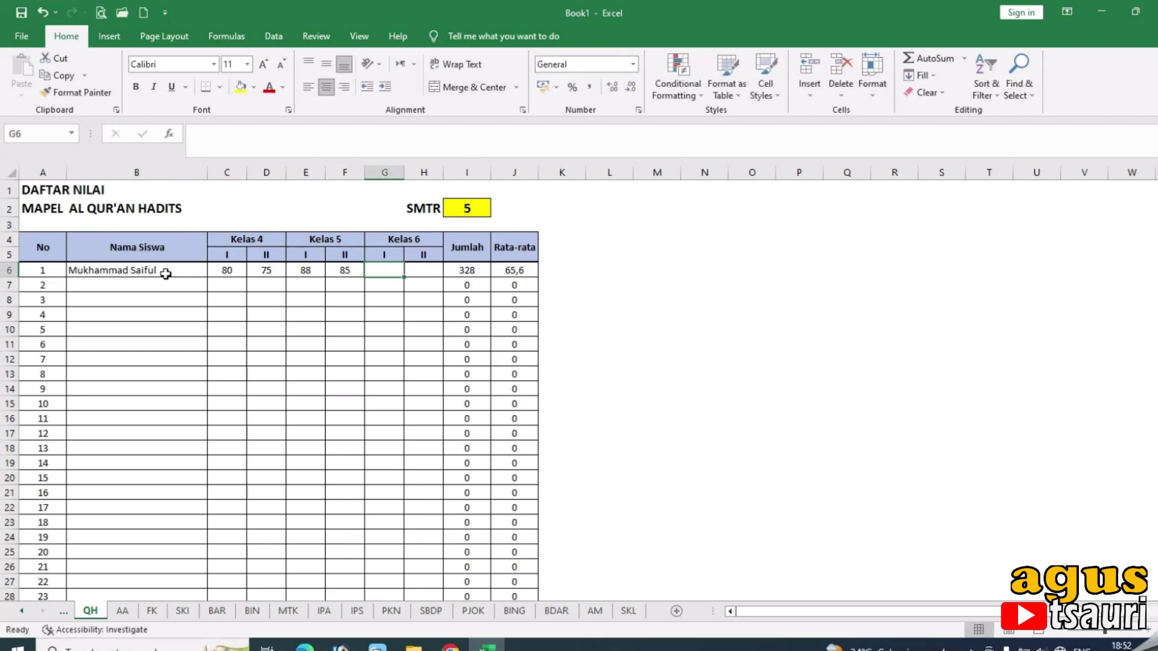
{"action": "type", "text": "90"}
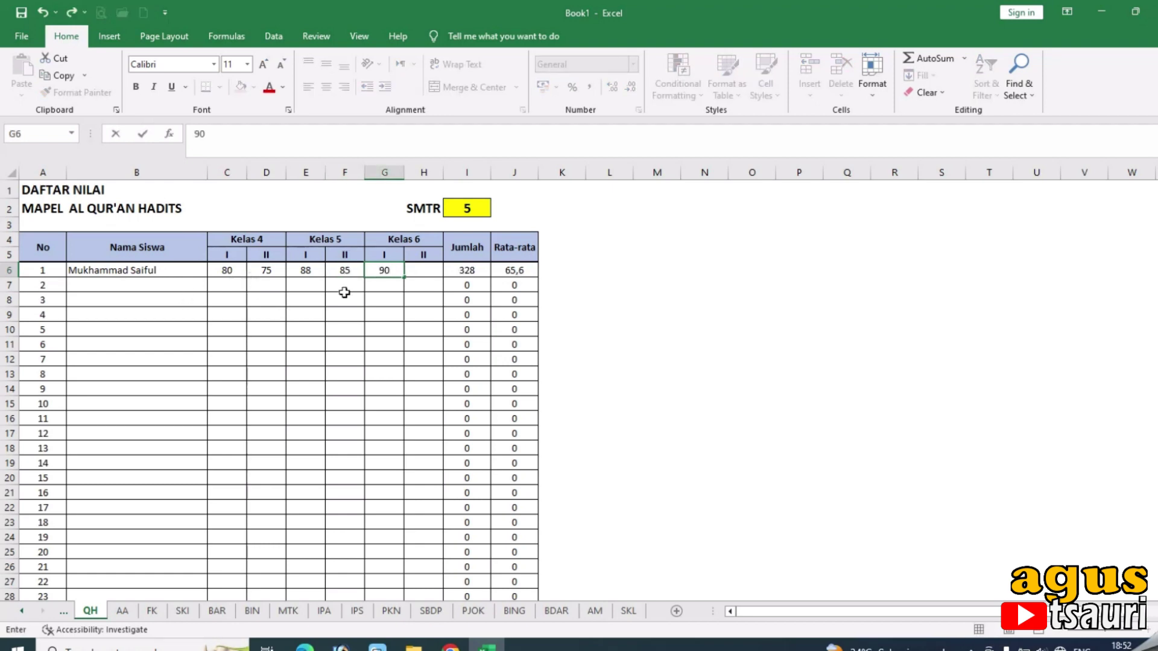
{"action": "left_click", "coordinate": [345, 287]}
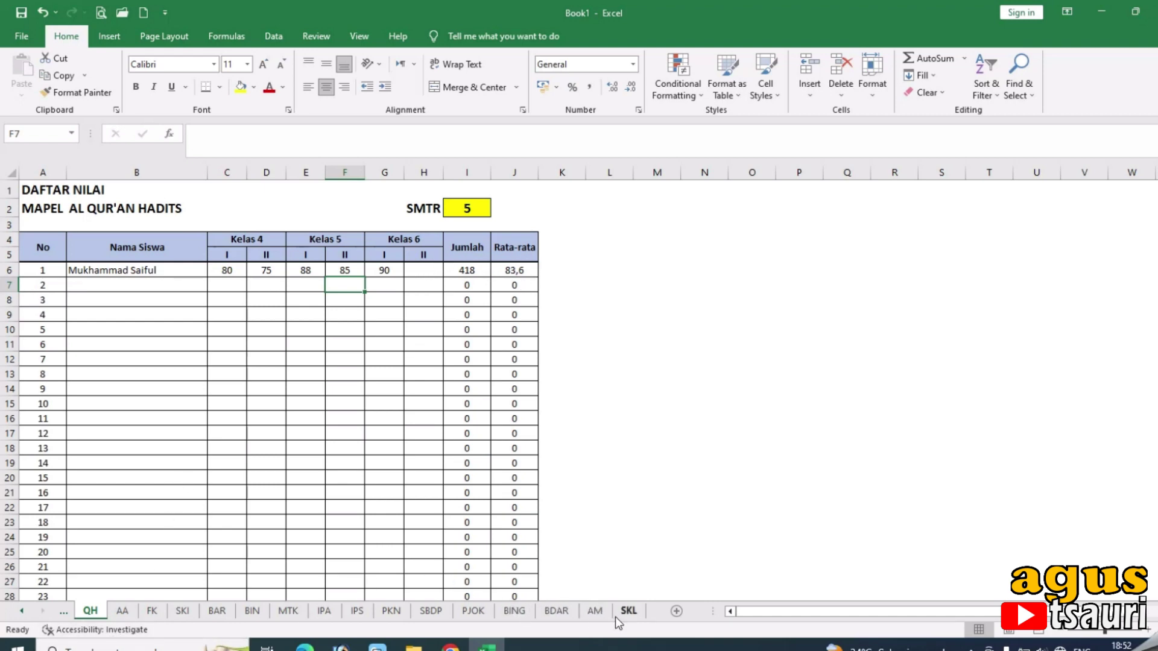
Check the AM, BDAR and data siswa sheets, then copy QH's B7 name formula up into B6.
{"action": "left_click", "coordinate": [595, 611]}
{"action": "left_click", "coordinate": [160, 271]}
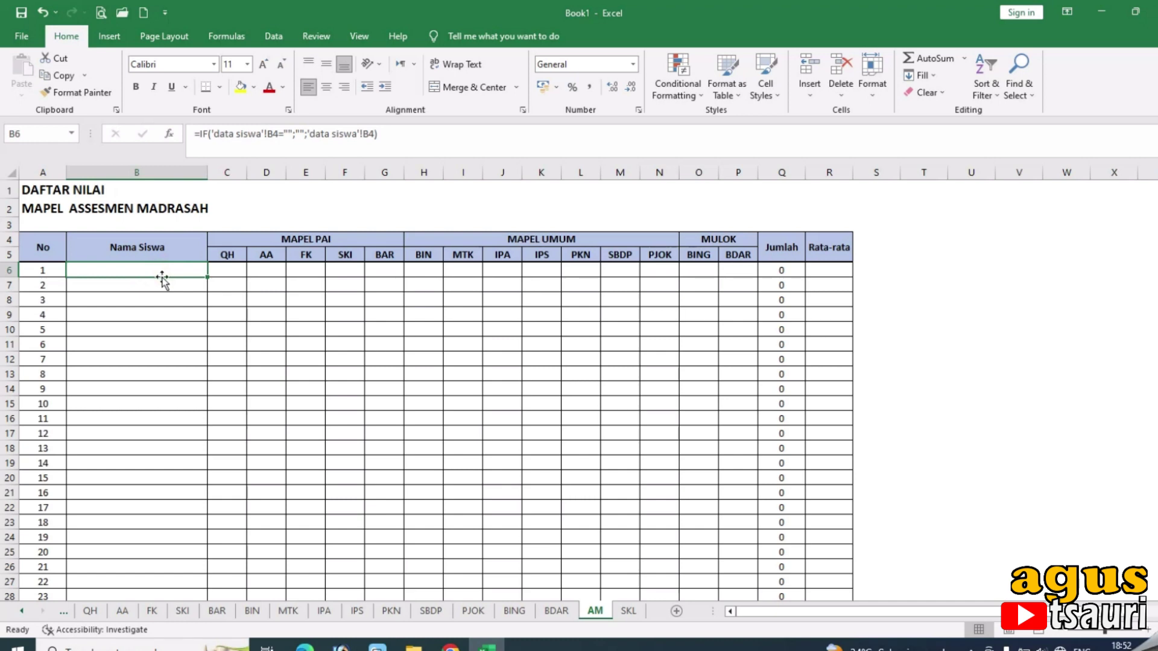
{"action": "left_click", "coordinate": [558, 611]}
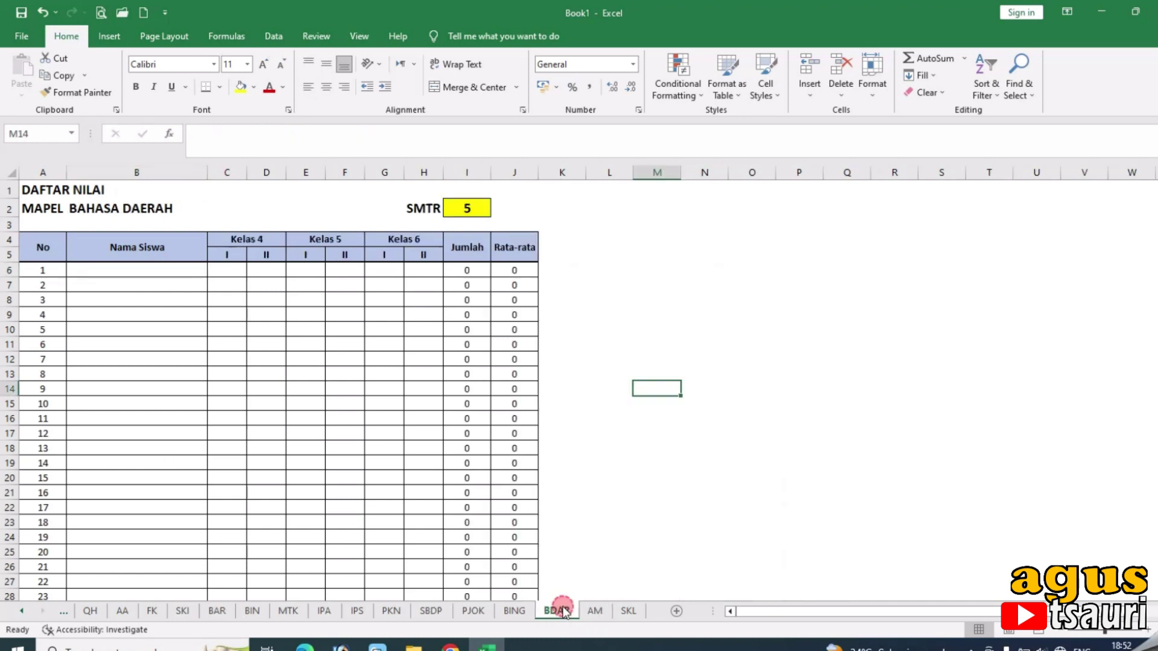
{"action": "left_click", "coordinate": [90, 612]}
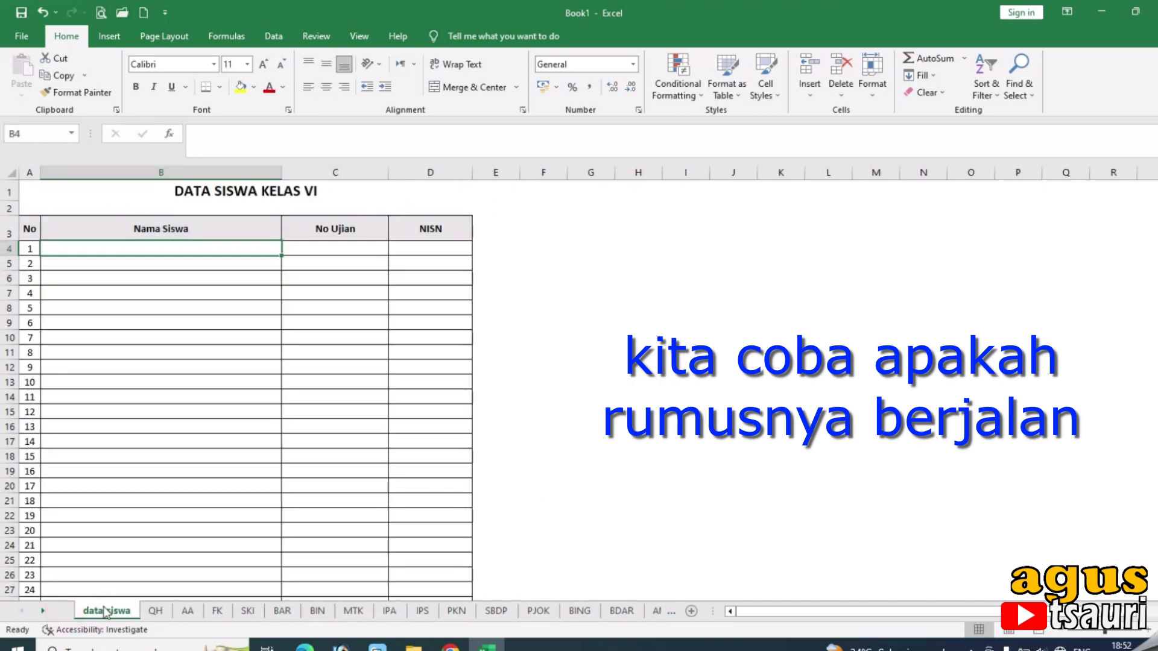
{"action": "left_click", "coordinate": [155, 610]}
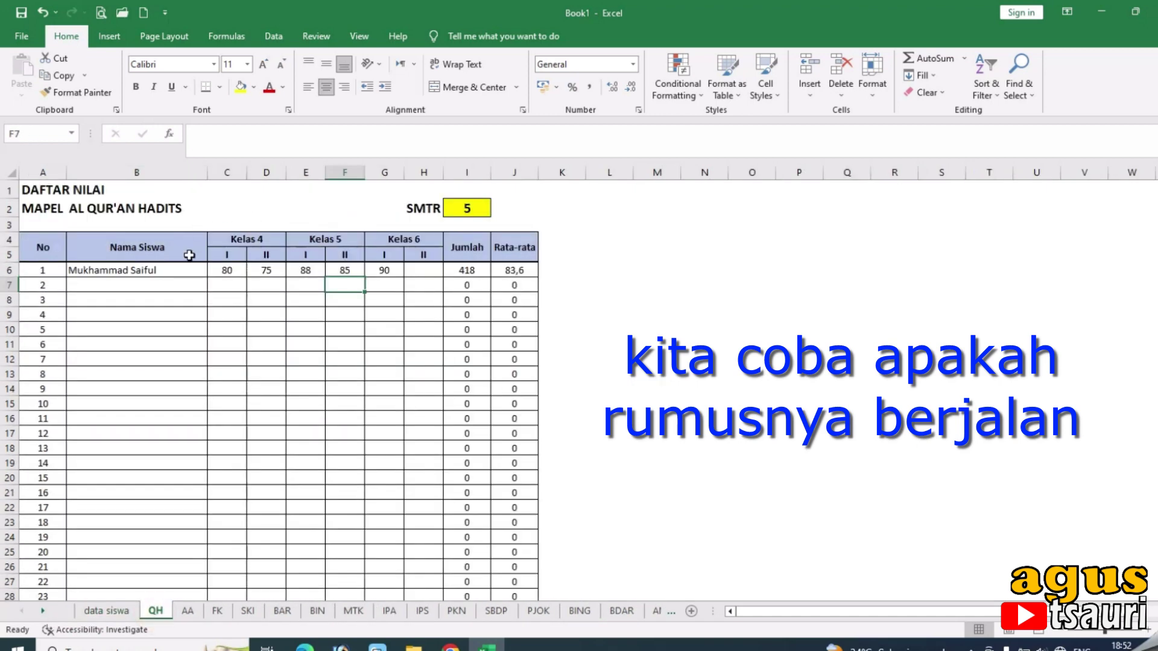
{"action": "left_click", "coordinate": [171, 284]}
{"action": "left_click_drag", "start_coordinate": [207, 291], "coordinate": [207, 275]}
Restore the name formula in QH cell B6 from B7 and dismiss the fill options.
{"action": "left_click", "coordinate": [160, 250]}
{"action": "left_click", "coordinate": [222, 300]}
{"action": "left_click", "coordinate": [140, 343]}
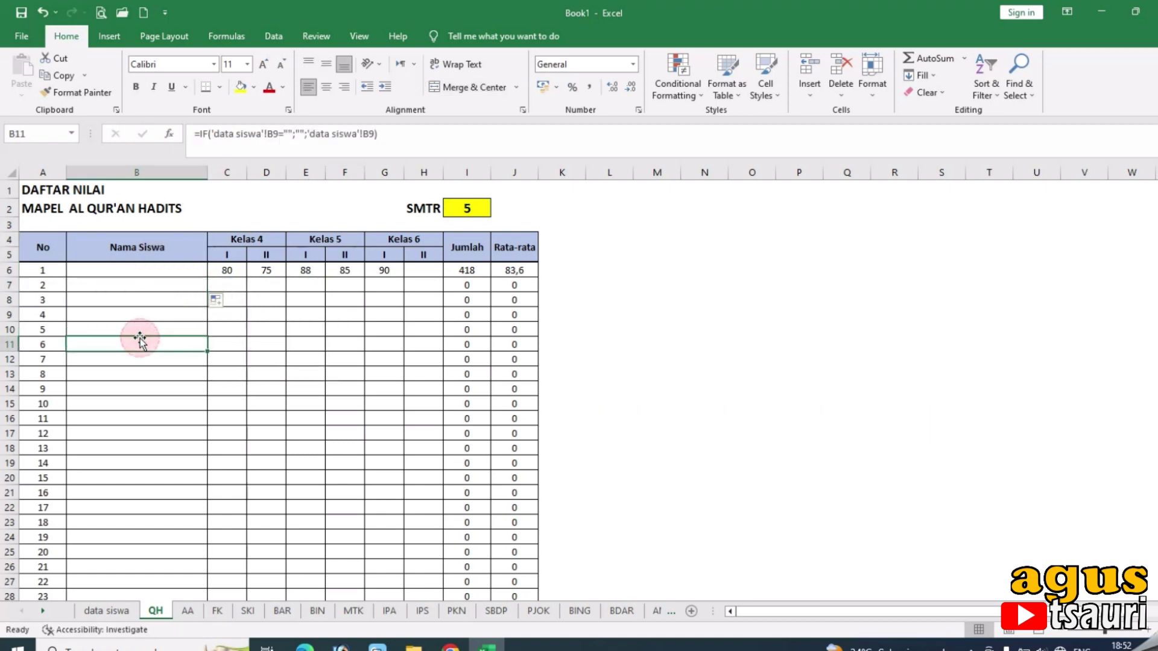
Type the student's full name into the data siswa sheet and return to QH.
{"action": "left_click", "coordinate": [97, 611]}
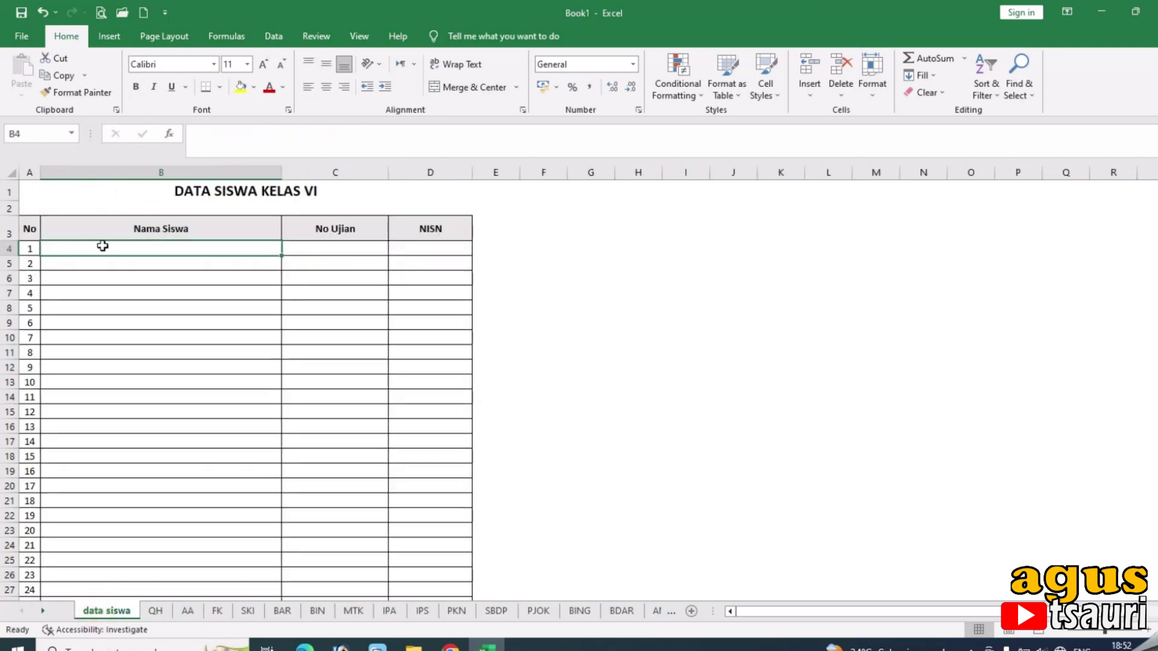
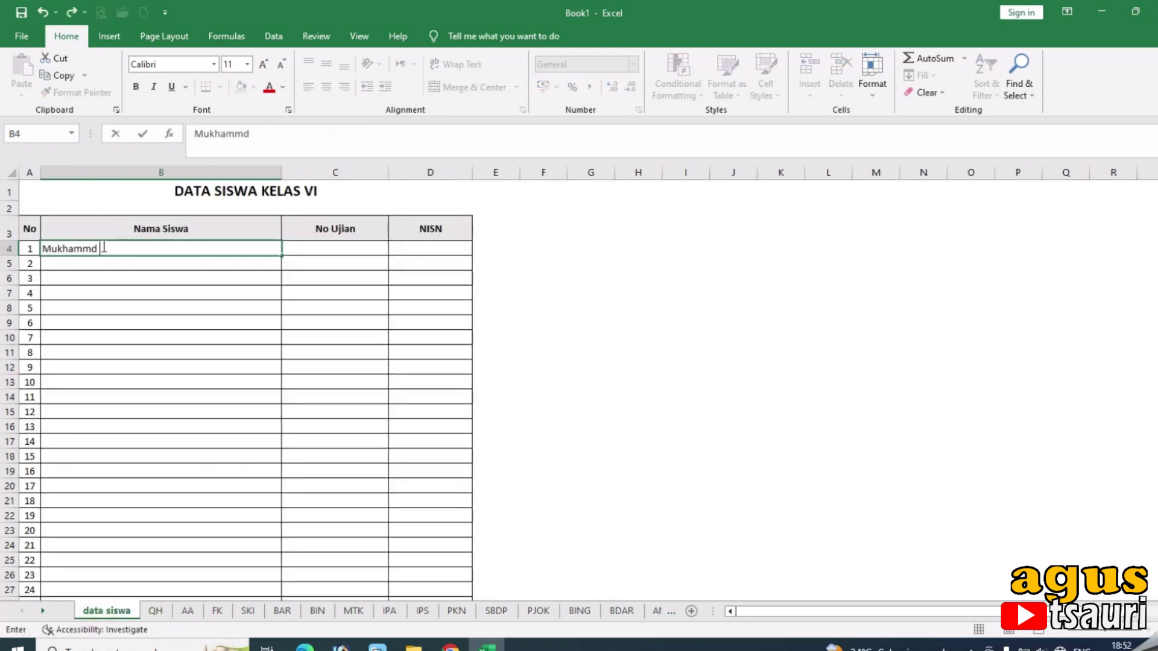
{"action": "key", "text": "Tab"}
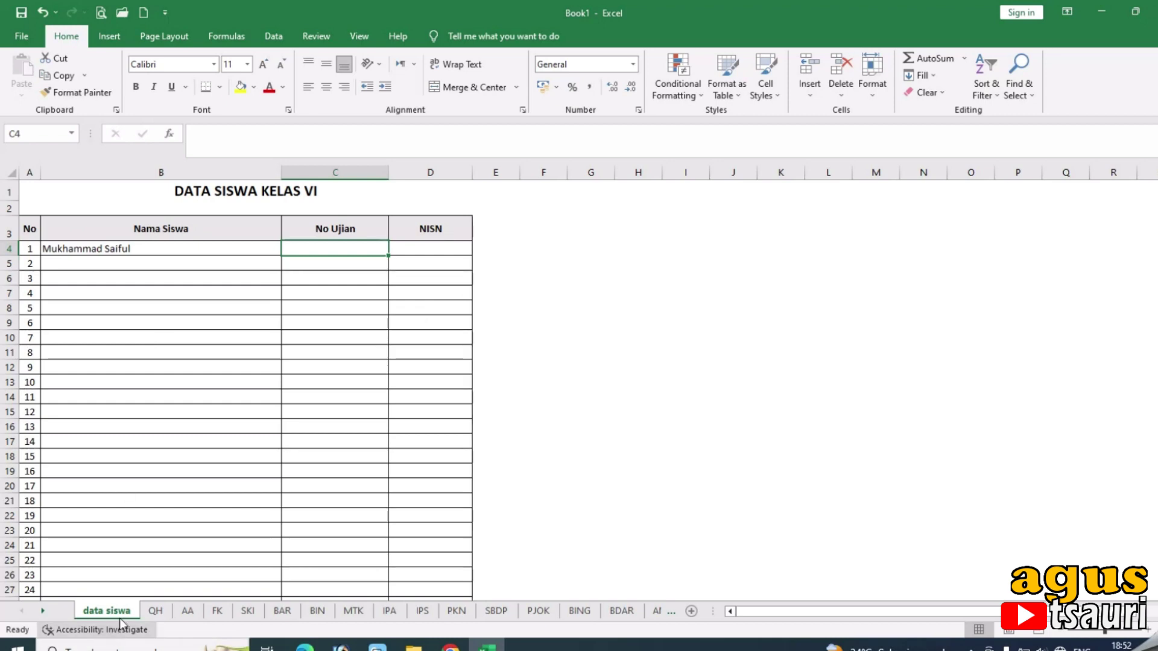
{"action": "left_click", "coordinate": [152, 610]}
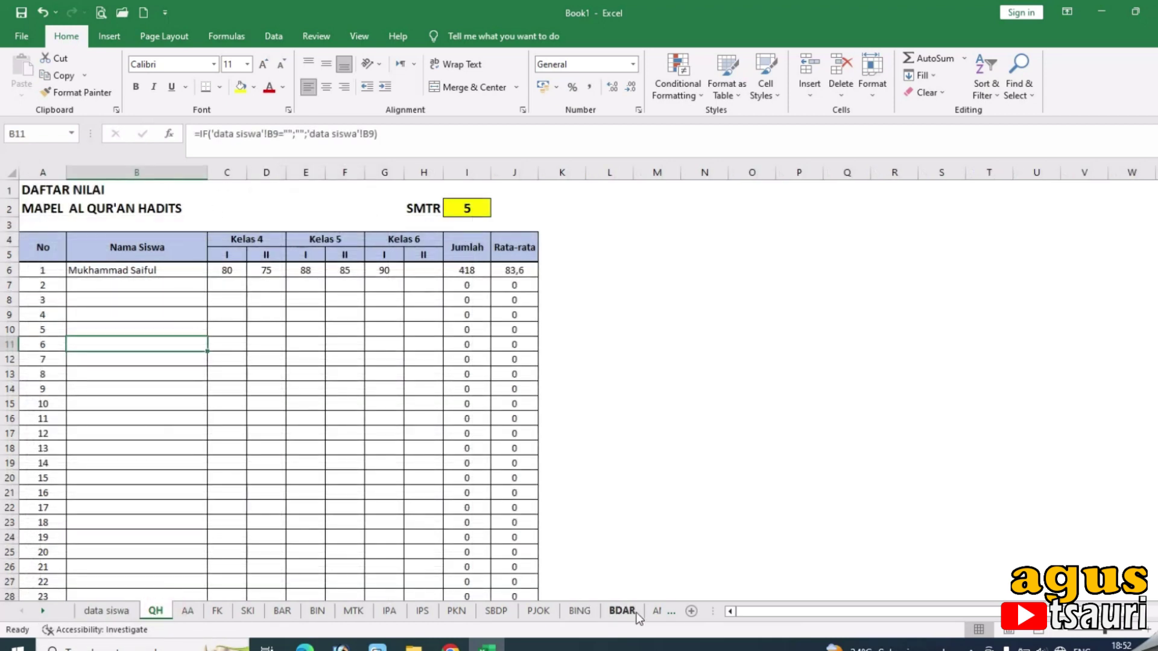
Enter 90 as the QH score in AM sheet cell C6.
{"action": "left_click_drag", "start_coordinate": [709, 610], "coordinate": [823, 610]}
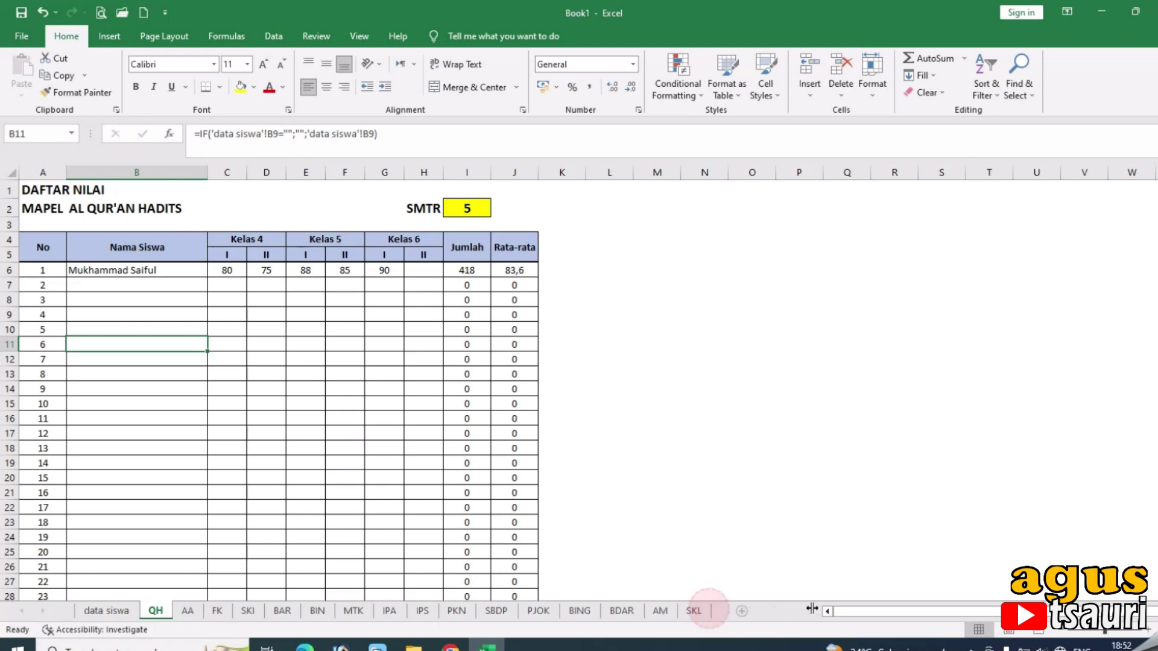
{"action": "left_click", "coordinate": [661, 611]}
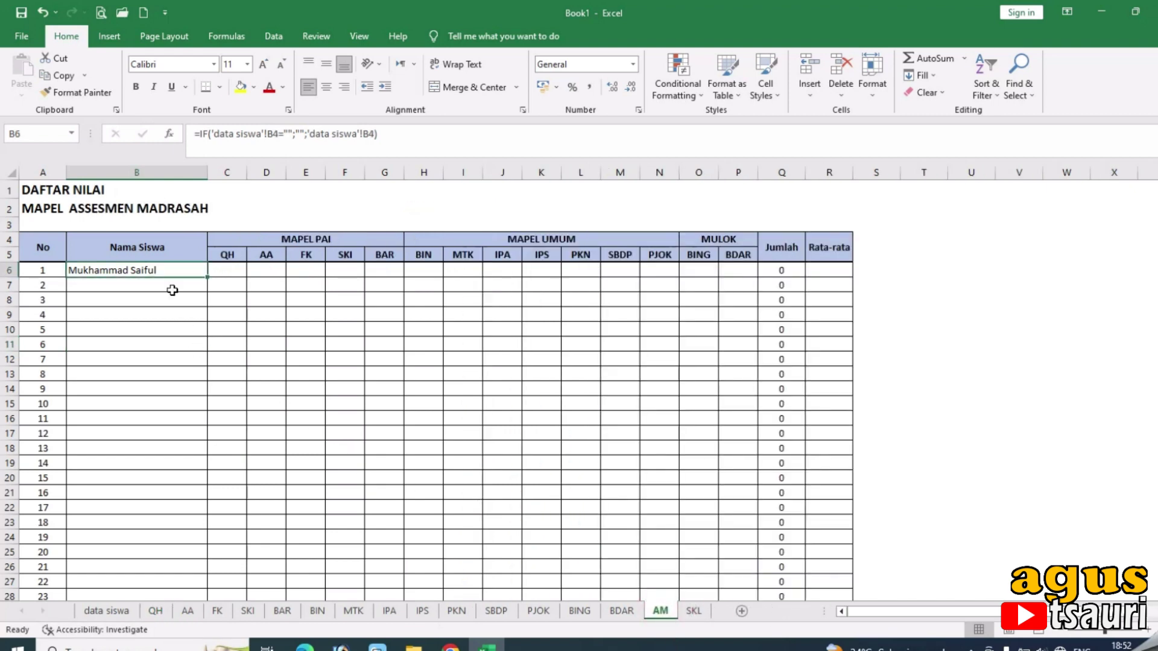
{"action": "left_click", "coordinate": [228, 276]}
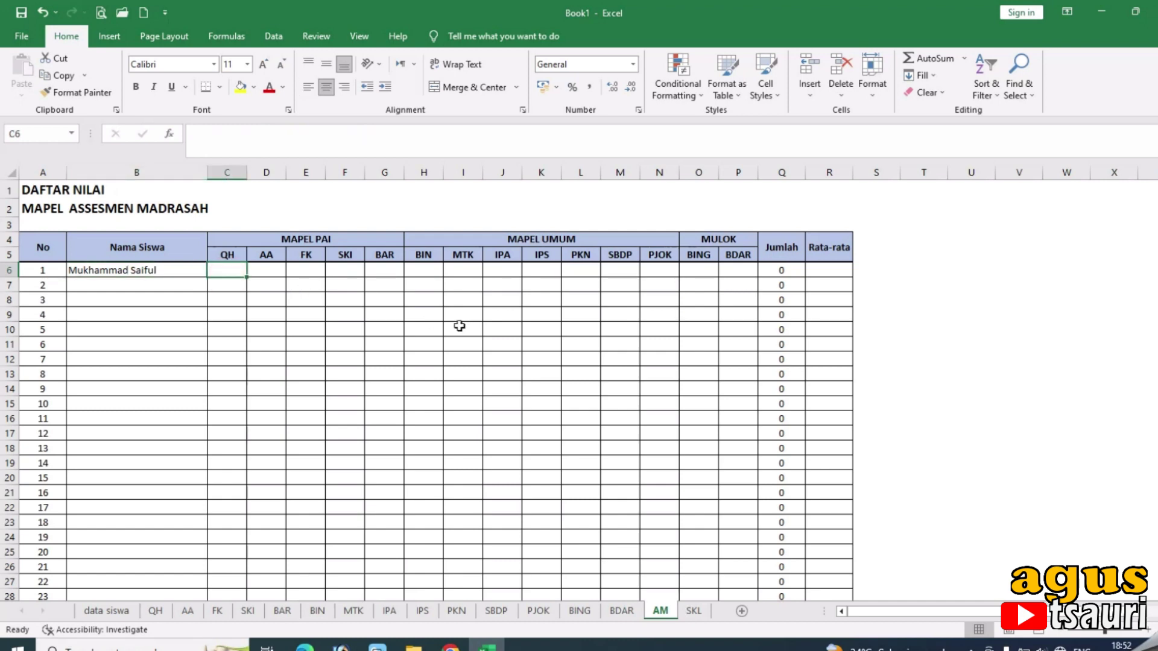
{"action": "type", "text": "90"}
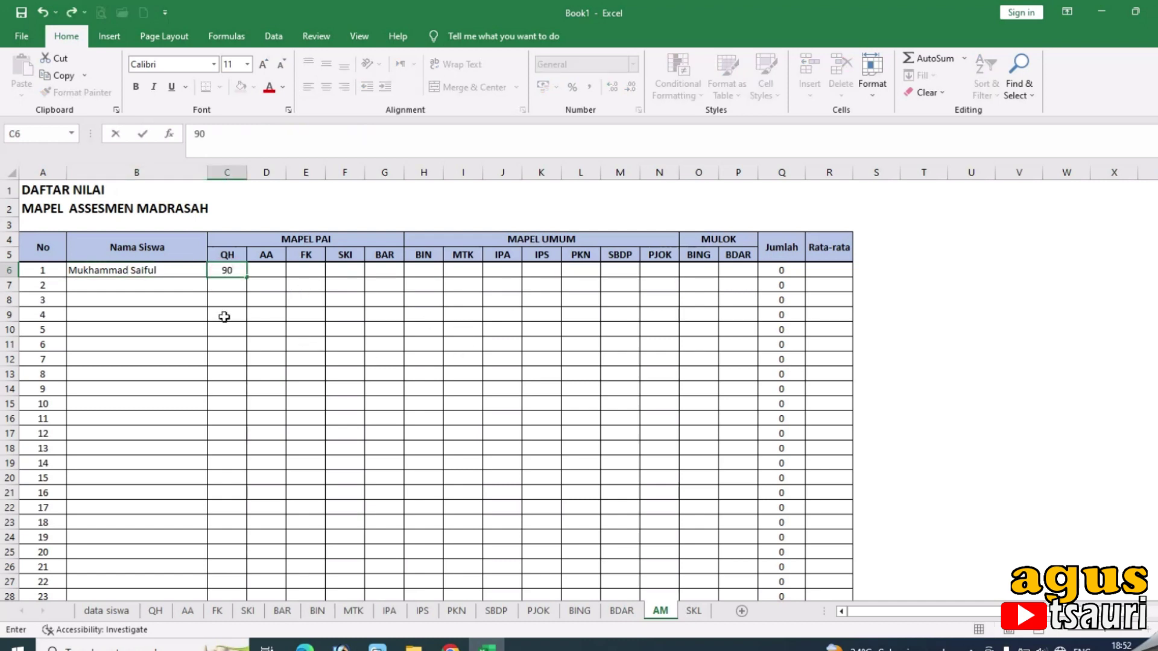
{"action": "left_click", "coordinate": [228, 314]}
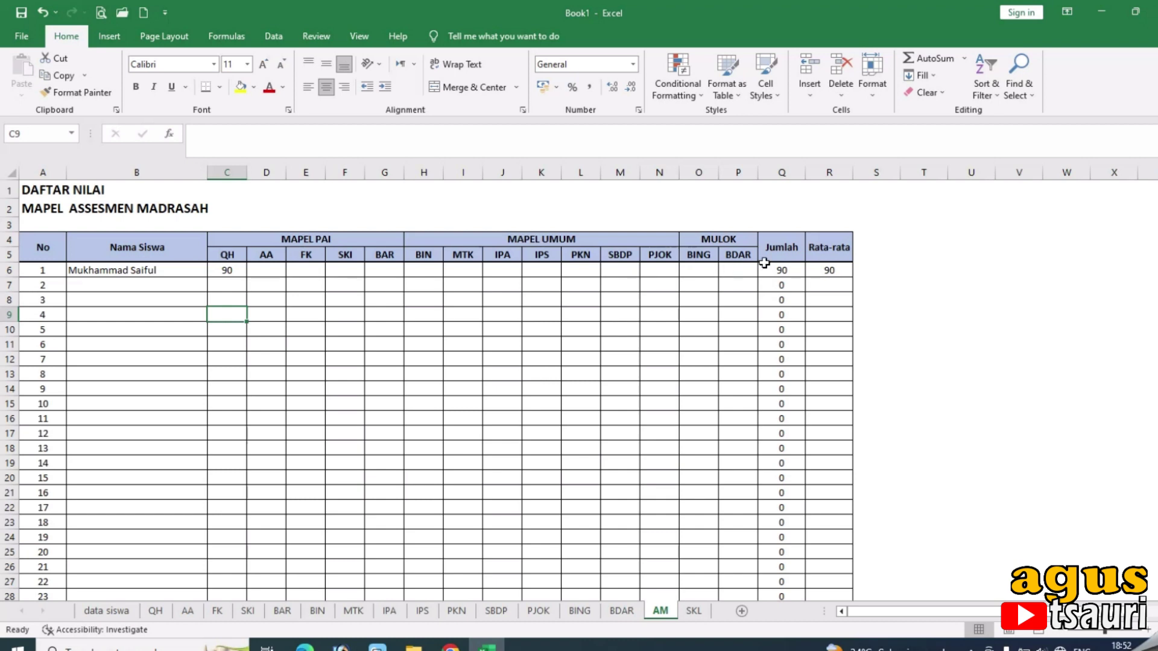
{"action": "left_click", "coordinate": [691, 611]}
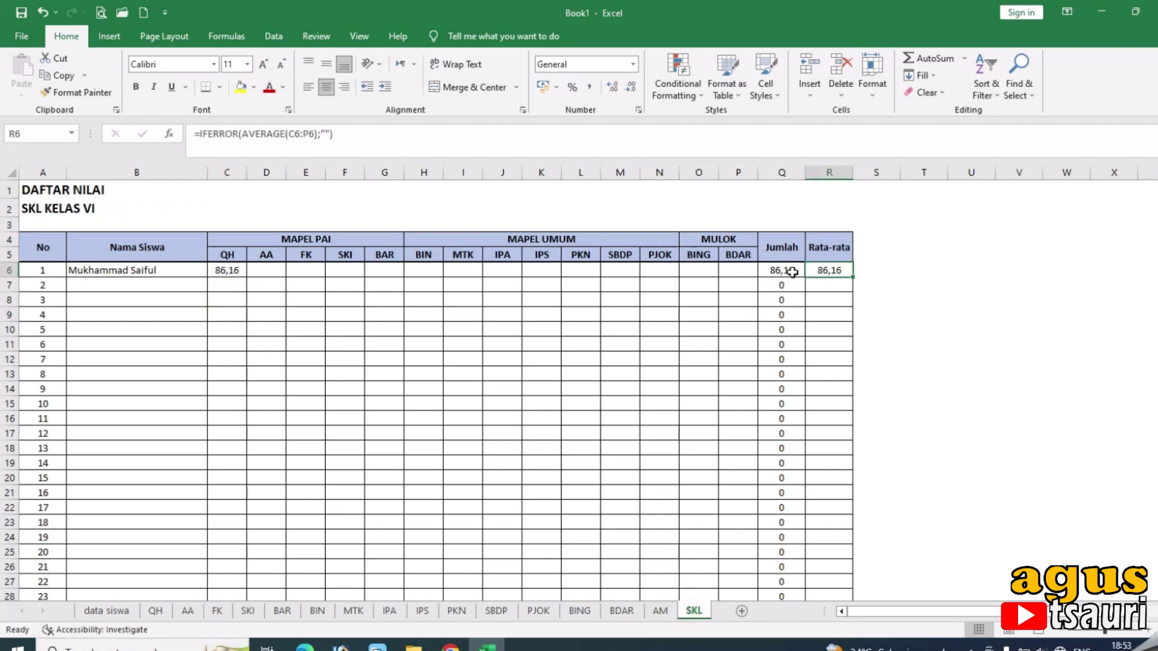
Hide SKL columns Q and R (Jumlah and Rata-rata), leaving the C6 weighted grade visible.
{"action": "left_click", "coordinate": [234, 271]}
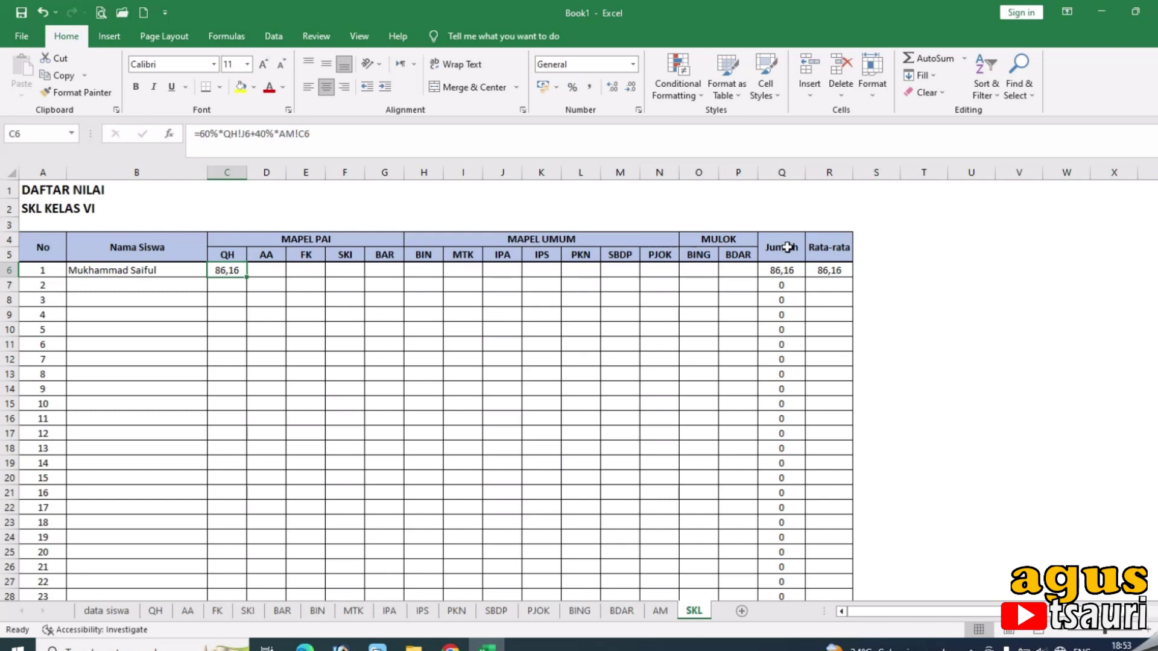
{"action": "left_click", "coordinate": [786, 172]}
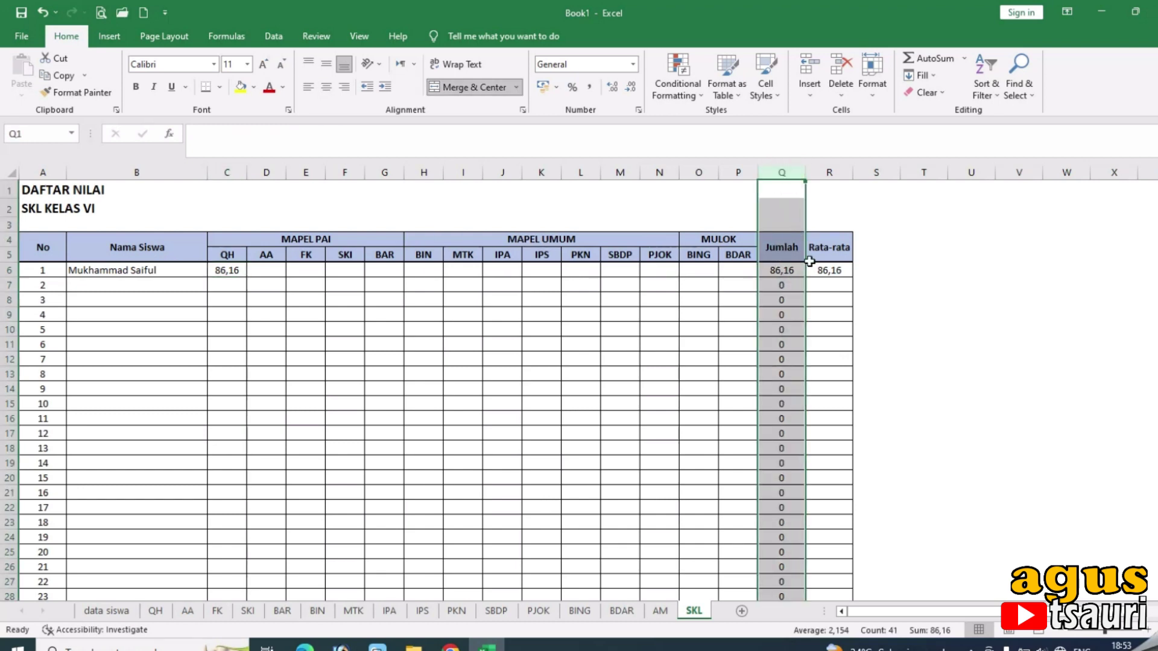
{"action": "left_click_drag", "start_coordinate": [784, 172], "coordinate": [828, 173]}
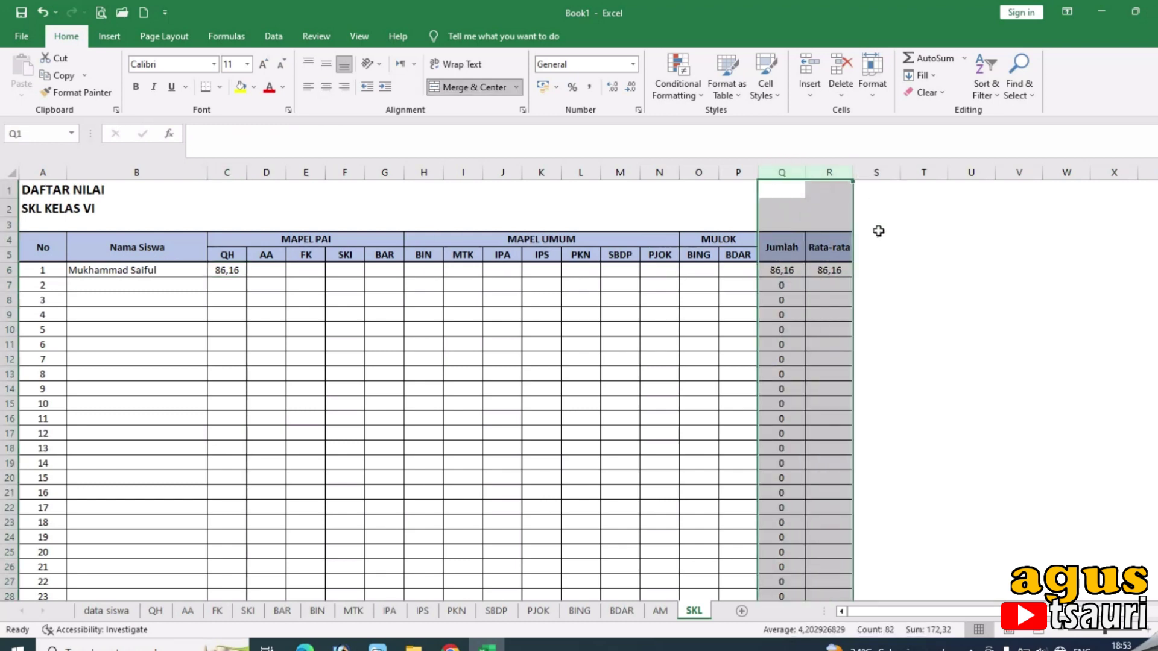
{"action": "left_click", "coordinate": [217, 272]}
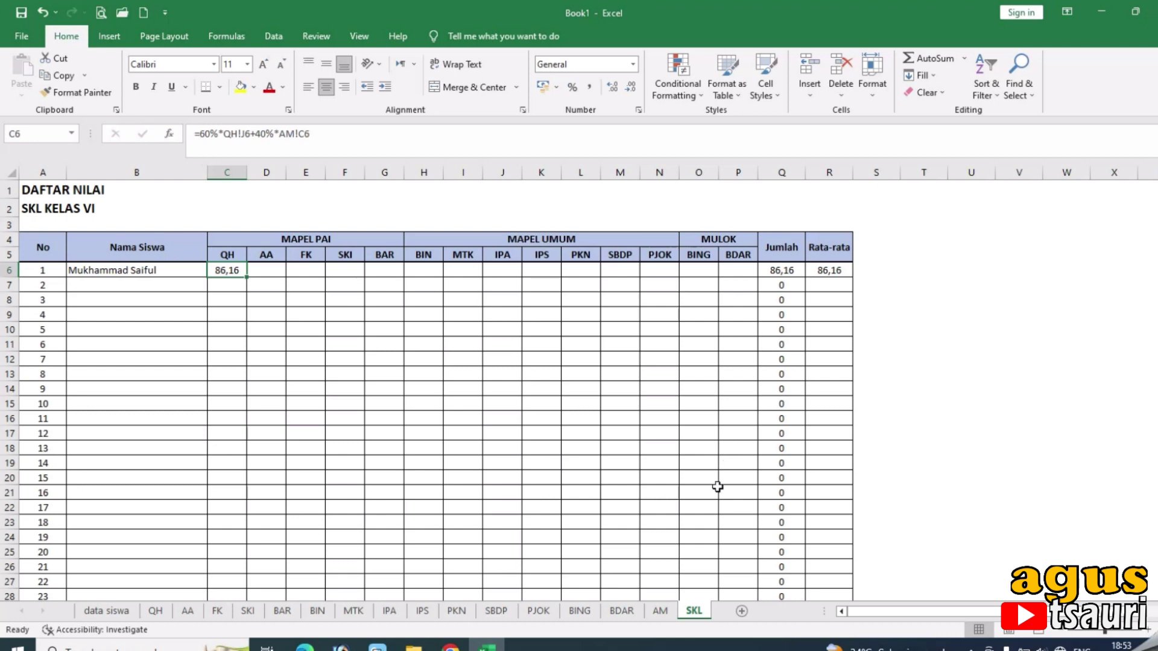
{"action": "left_click_drag", "start_coordinate": [782, 172], "coordinate": [812, 191]}
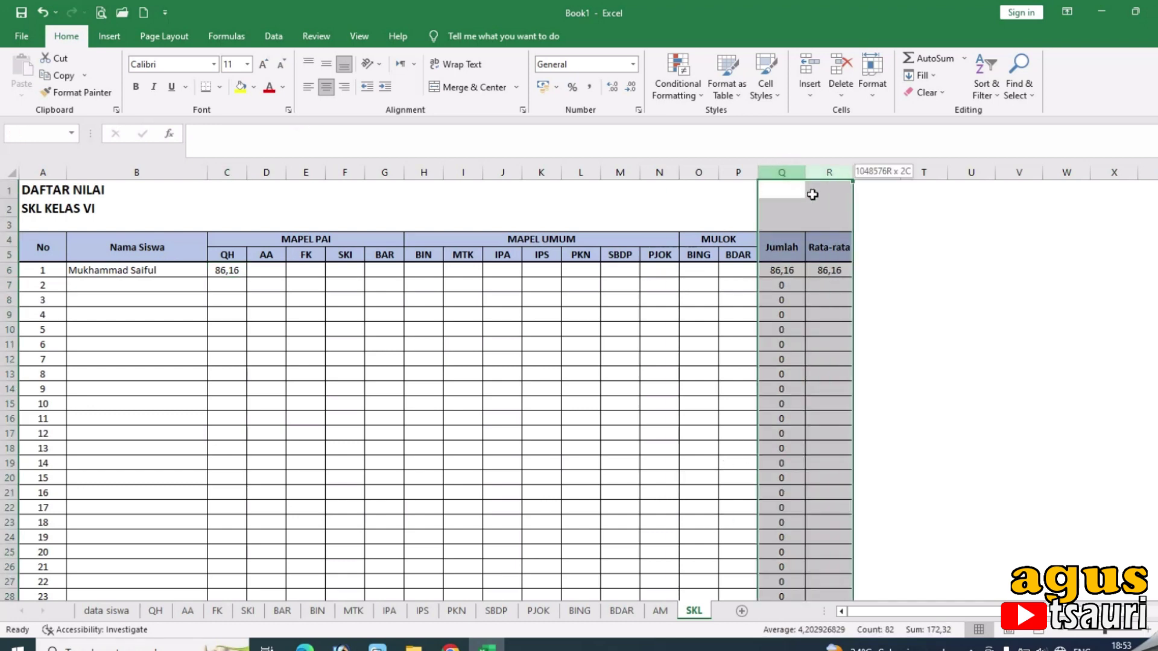
{"action": "right_click", "coordinate": [826, 172]}
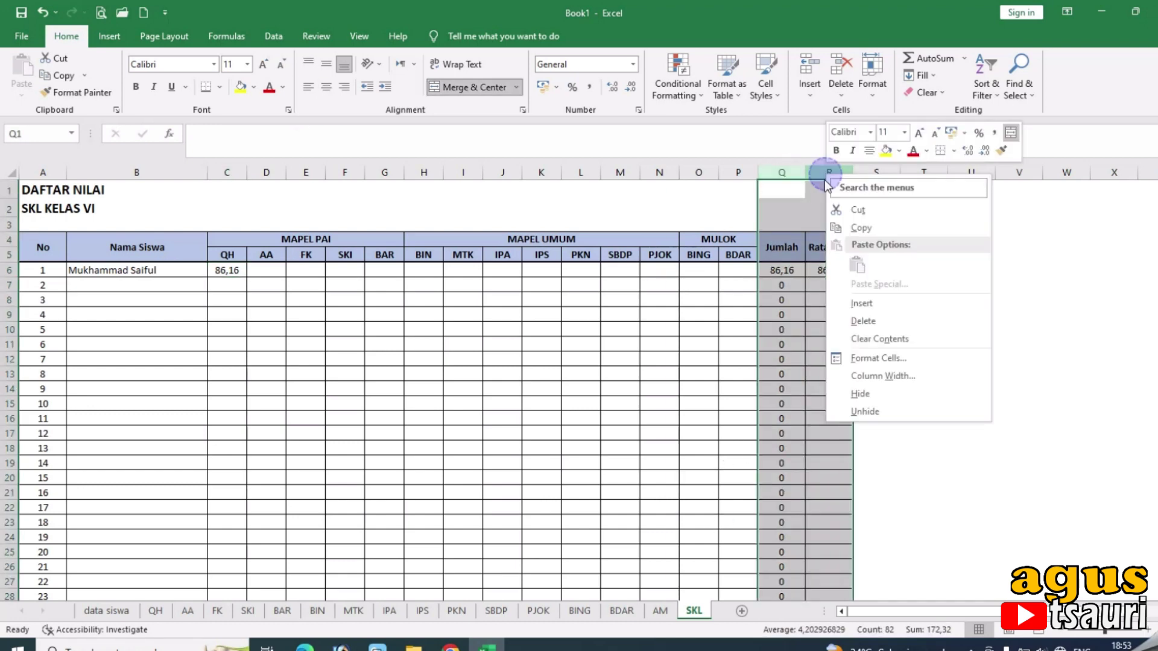
{"action": "left_click", "coordinate": [883, 393]}
{"action": "left_click", "coordinate": [919, 378]}
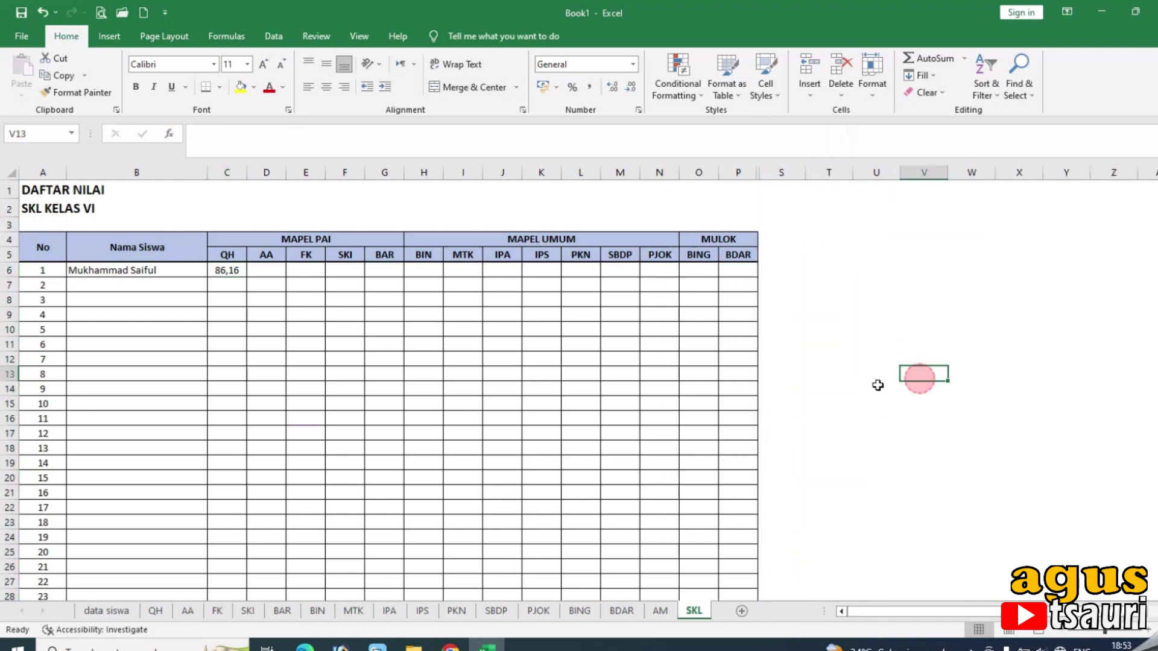
{"action": "left_click", "coordinate": [236, 269]}
{"action": "left_click", "coordinate": [316, 269]}
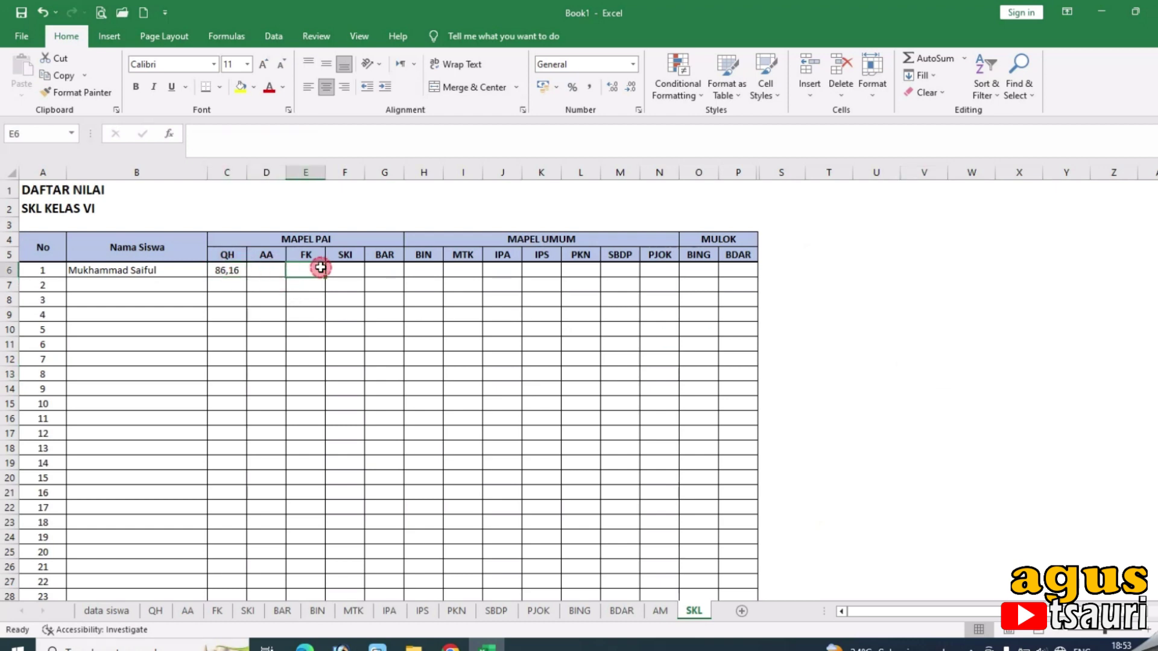
{"action": "left_click", "coordinate": [240, 271]}
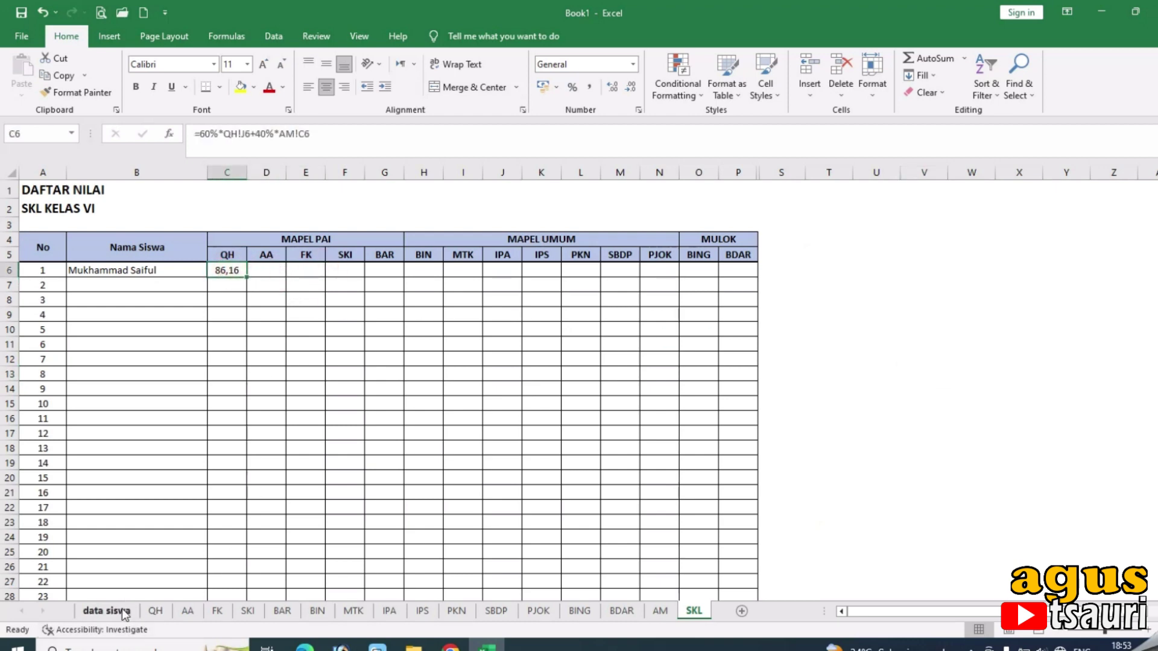
{"action": "left_click", "coordinate": [187, 611]}
Enter AA scores 90, 80, 75, 85 and 90 in C6:G6, correcting G6 to 90.
{"action": "left_click", "coordinate": [231, 276]}
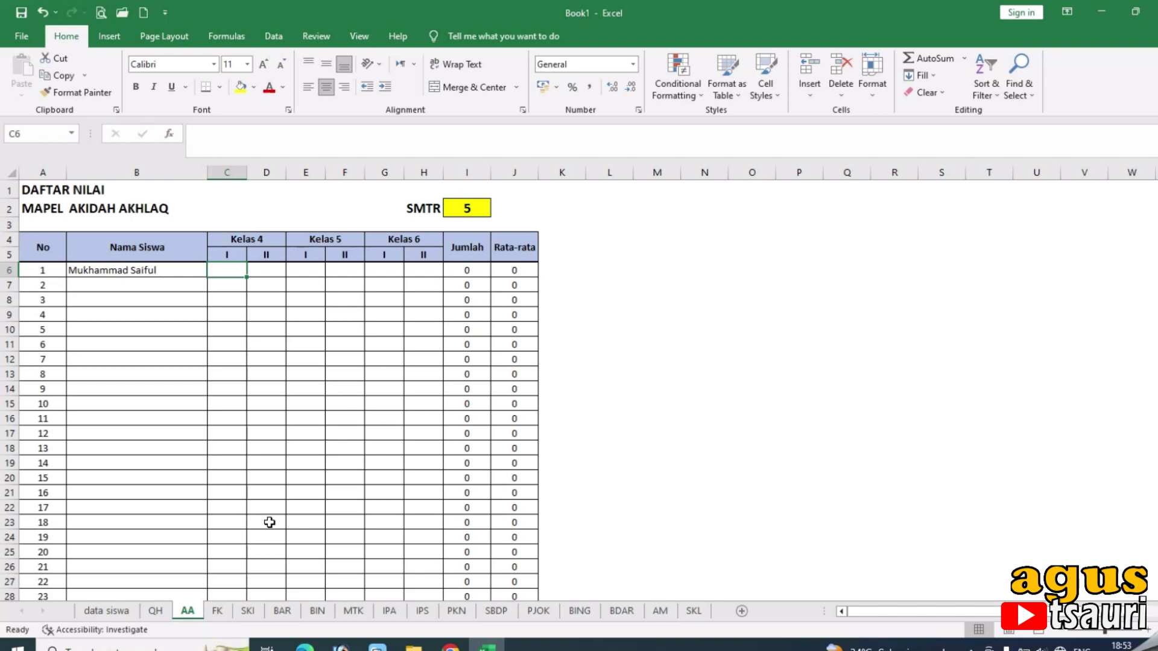
{"action": "type", "text": "90"}
{"action": "key", "text": "Tab"}
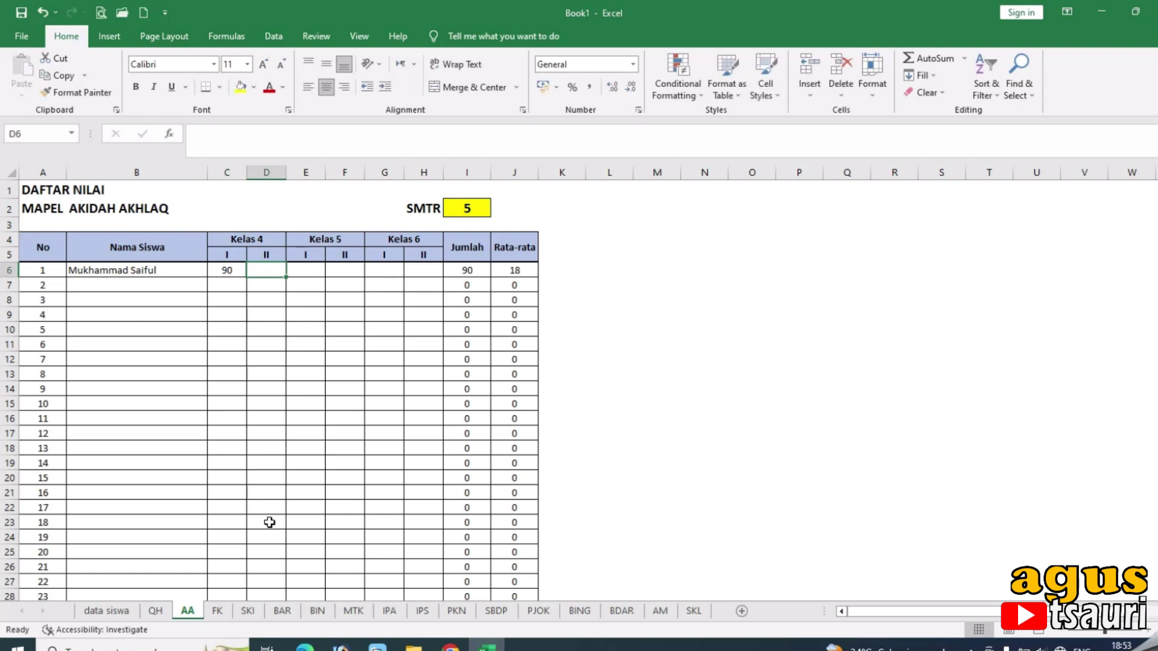
{"action": "type", "text": "80"}
{"action": "key", "text": "Tab"}
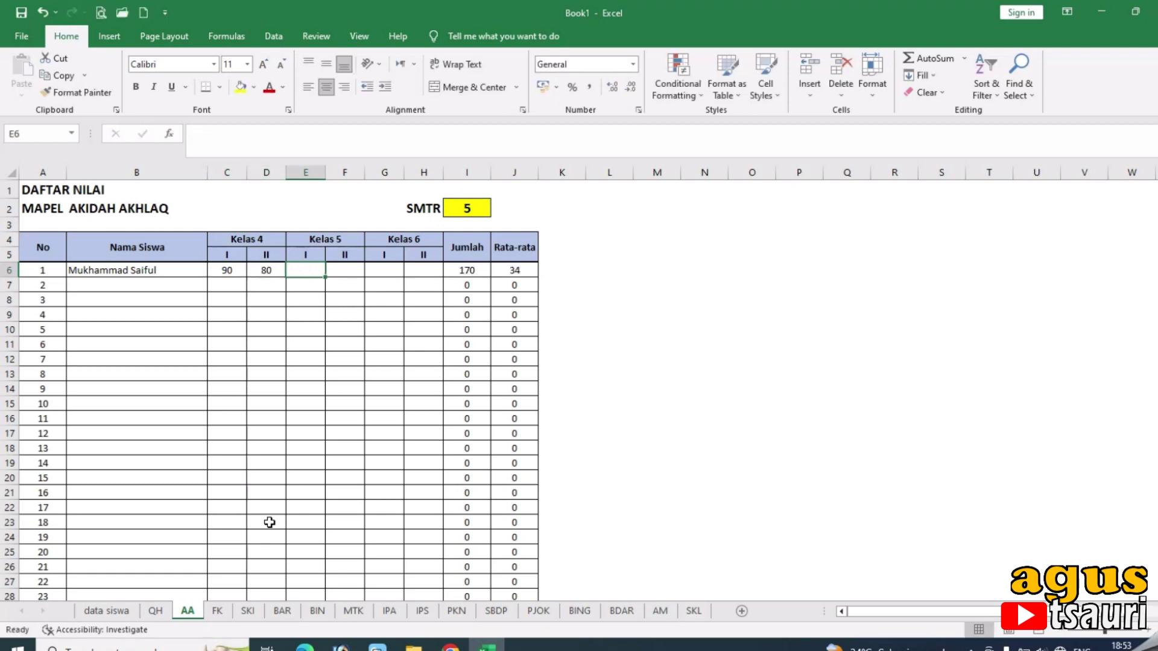
{"action": "type", "text": "75"}
{"action": "key", "text": "Tab"}
{"action": "type", "text": "85"}
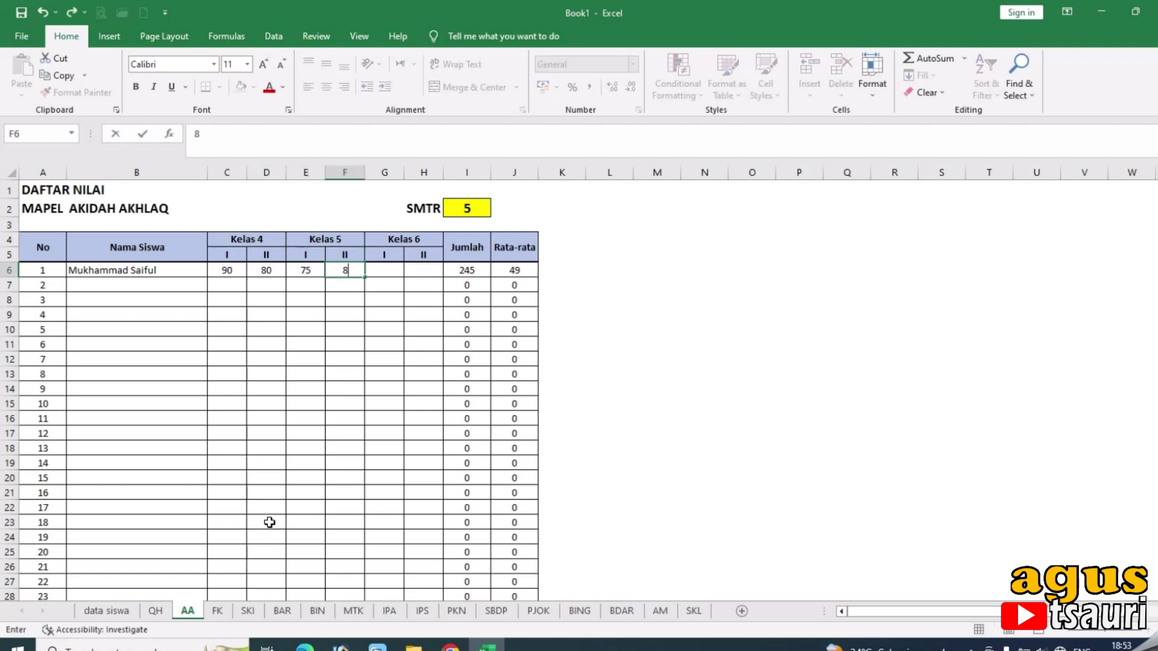
{"action": "key", "text": "Tab"}
{"action": "type", "text": "6"}
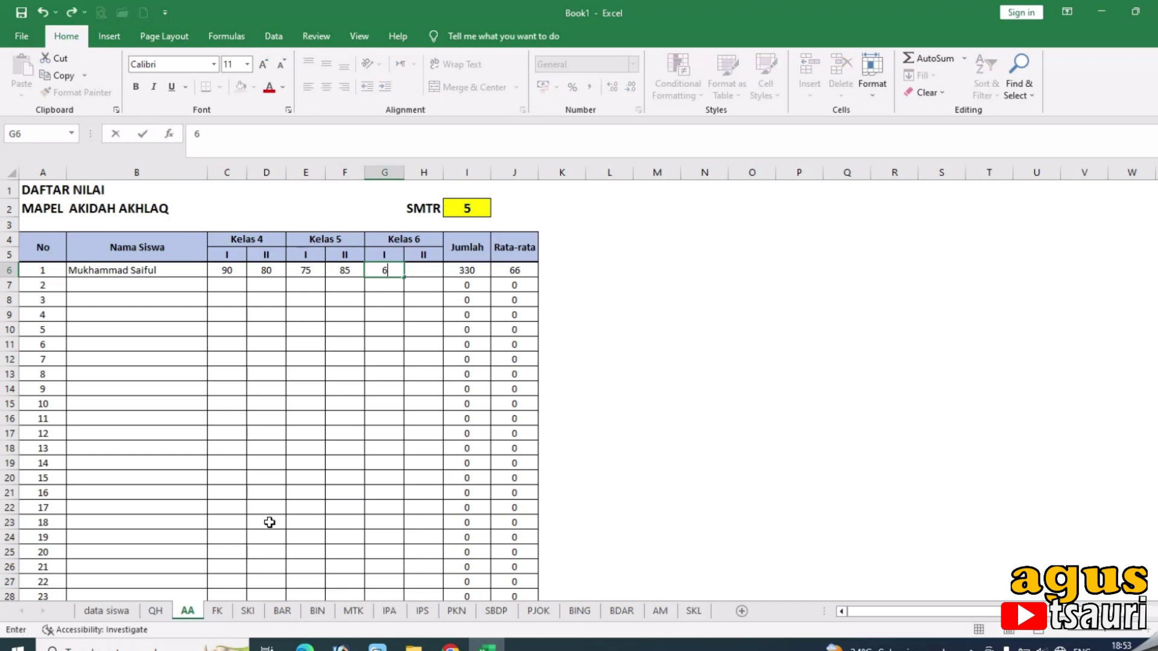
{"action": "key", "text": "Tab"}
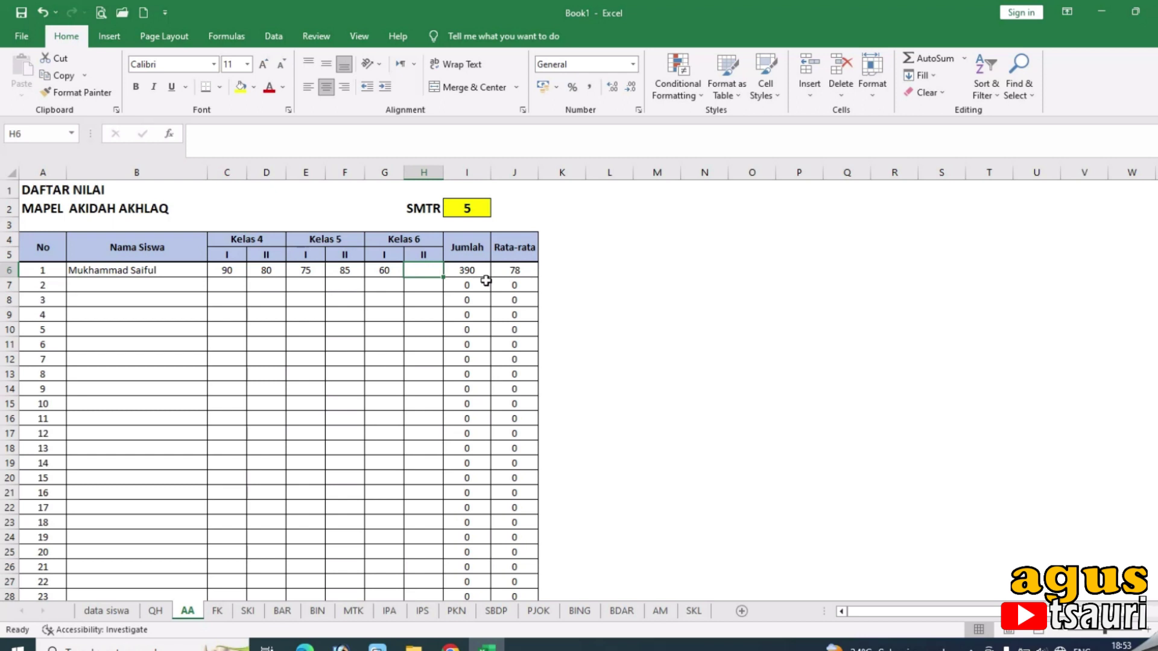
{"action": "left_click", "coordinate": [383, 275]}
{"action": "type", "text": "90"}
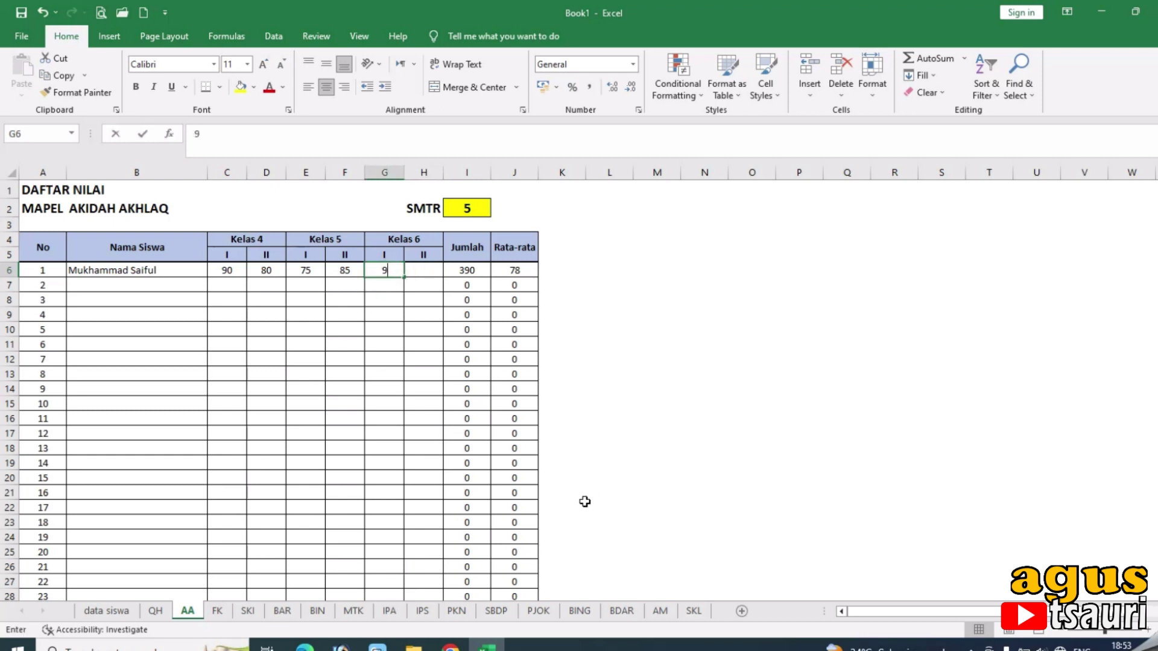
{"action": "left_click", "coordinate": [421, 275]}
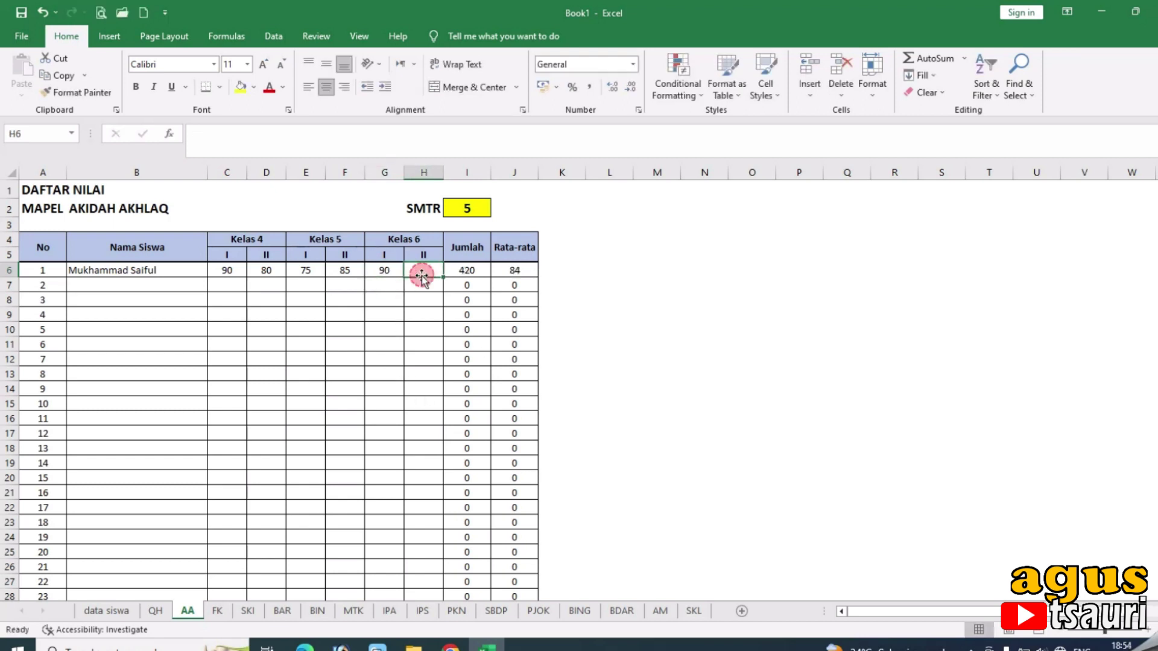
Set SMTR to 5 after trying 6, and clear the trial 90 from H6.
{"action": "left_click", "coordinate": [469, 210]}
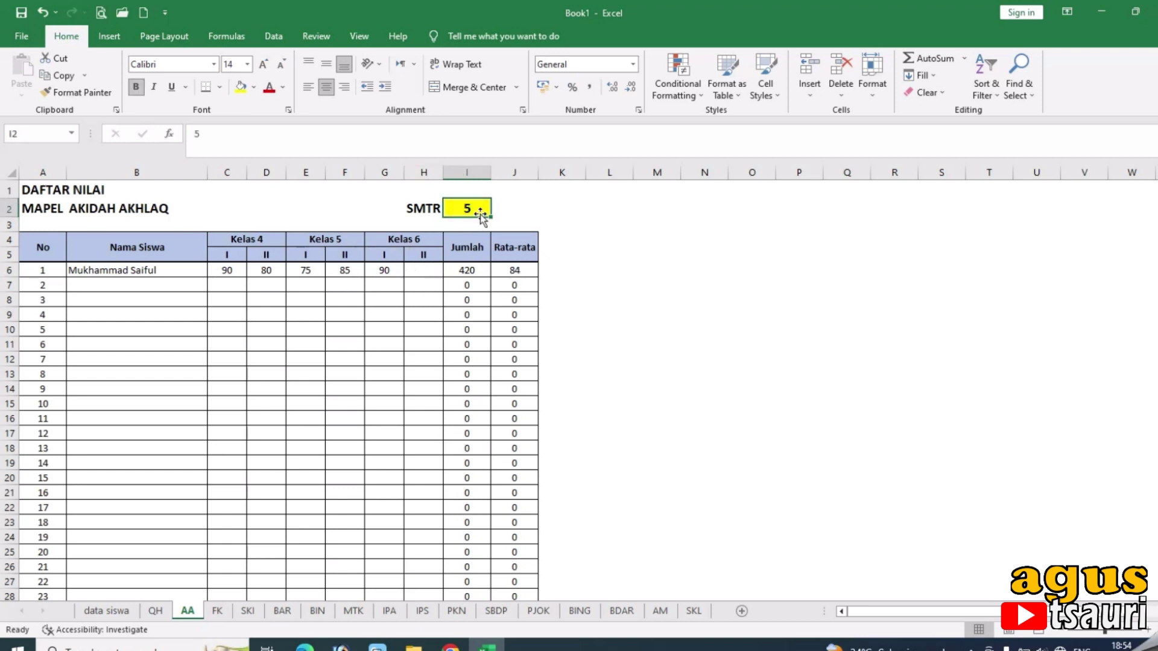
{"action": "type", "text": "6"}
{"action": "left_click", "coordinate": [421, 301]}
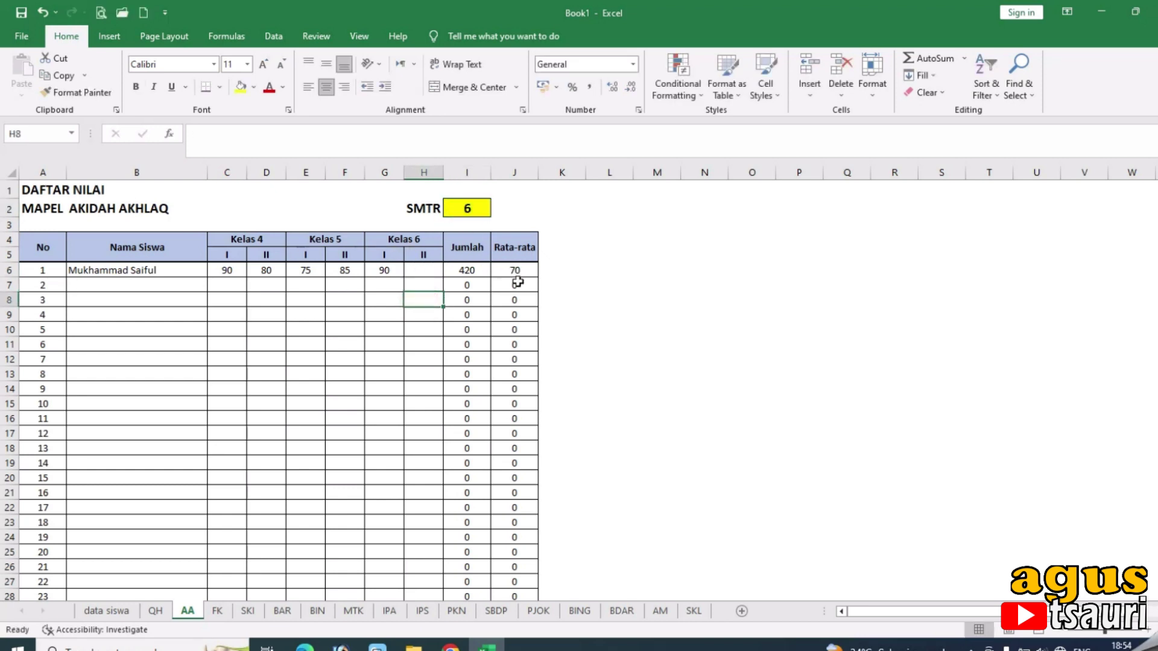
{"action": "left_click", "coordinate": [428, 276]}
{"action": "type", "text": "90"}
{"action": "left_click", "coordinate": [429, 301]}
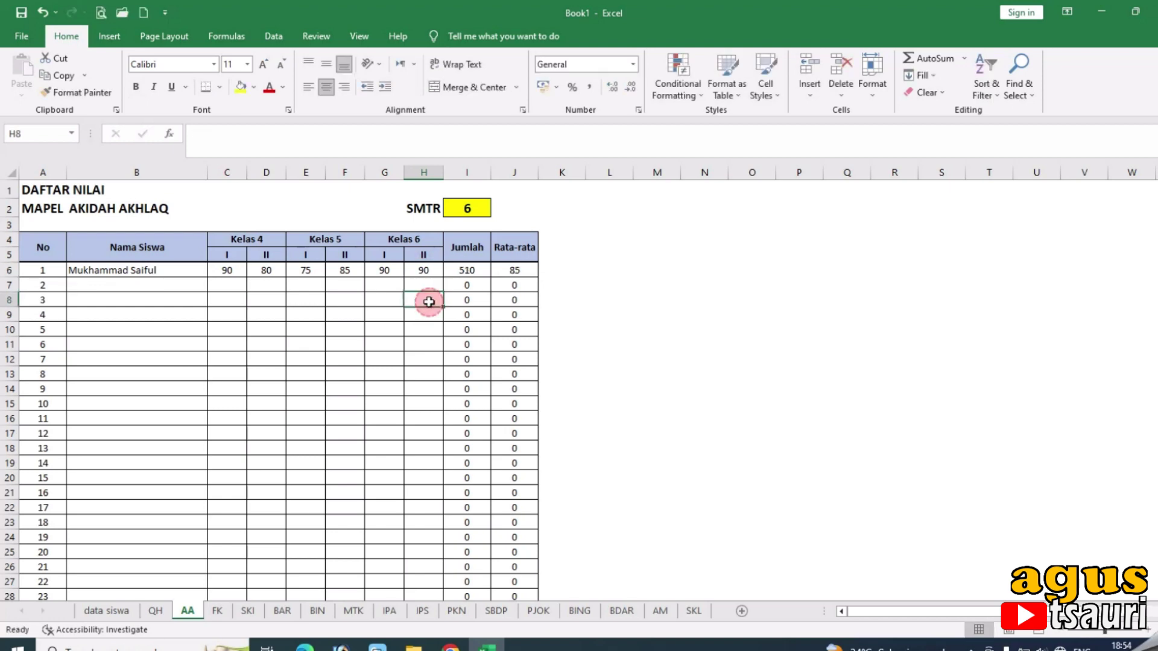
{"action": "left_click", "coordinate": [464, 207]}
{"action": "type", "text": "5"}
{"action": "left_click", "coordinate": [609, 344]}
{"action": "left_click", "coordinate": [423, 270]}
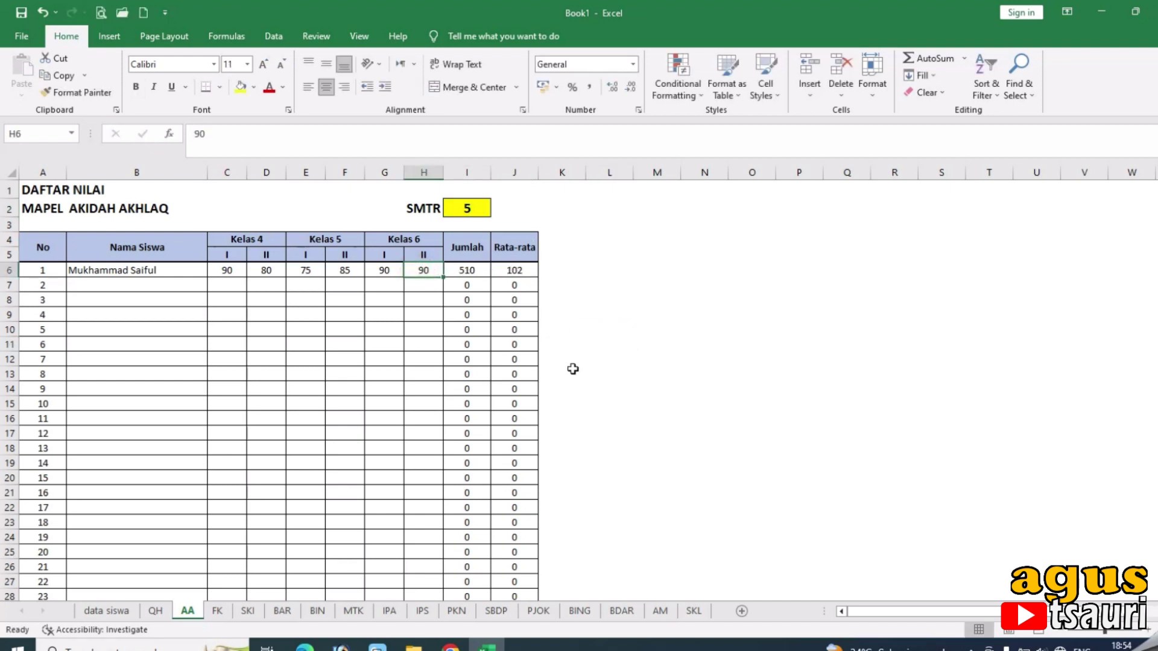
{"action": "key", "text": "Delete"}
{"action": "left_click", "coordinate": [522, 275]}
{"action": "left_click", "coordinate": [478, 269]}
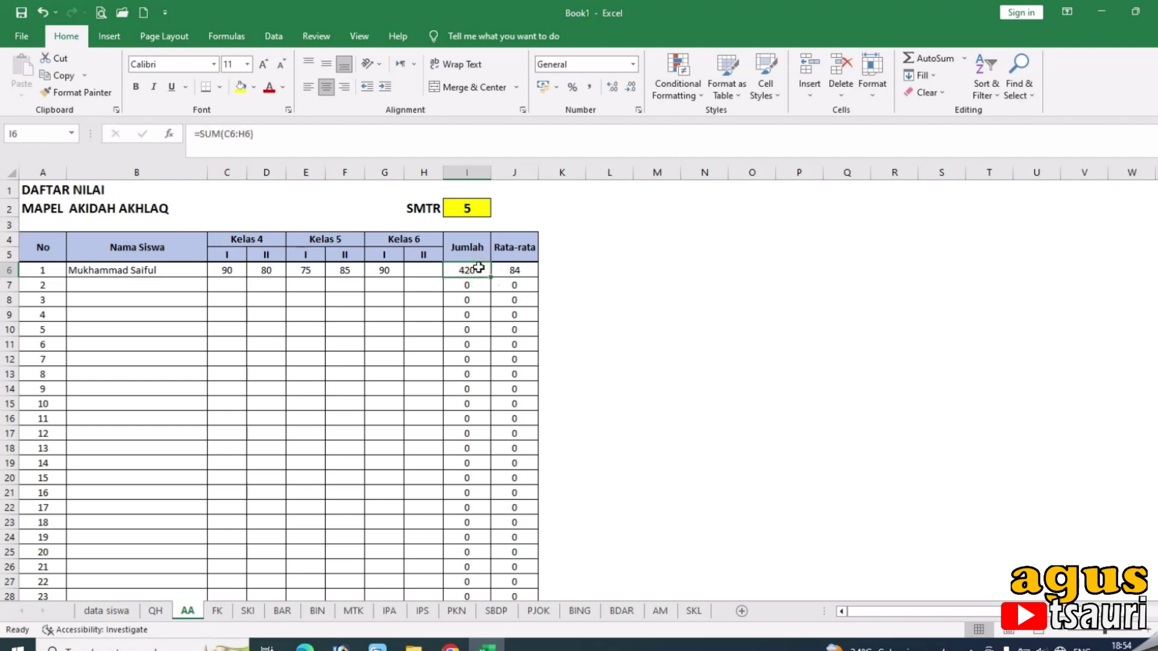
Enter 85 as the AA score in AM cell D6 and return to SKL.
{"action": "left_click", "coordinate": [661, 612]}
{"action": "left_click", "coordinate": [273, 275]}
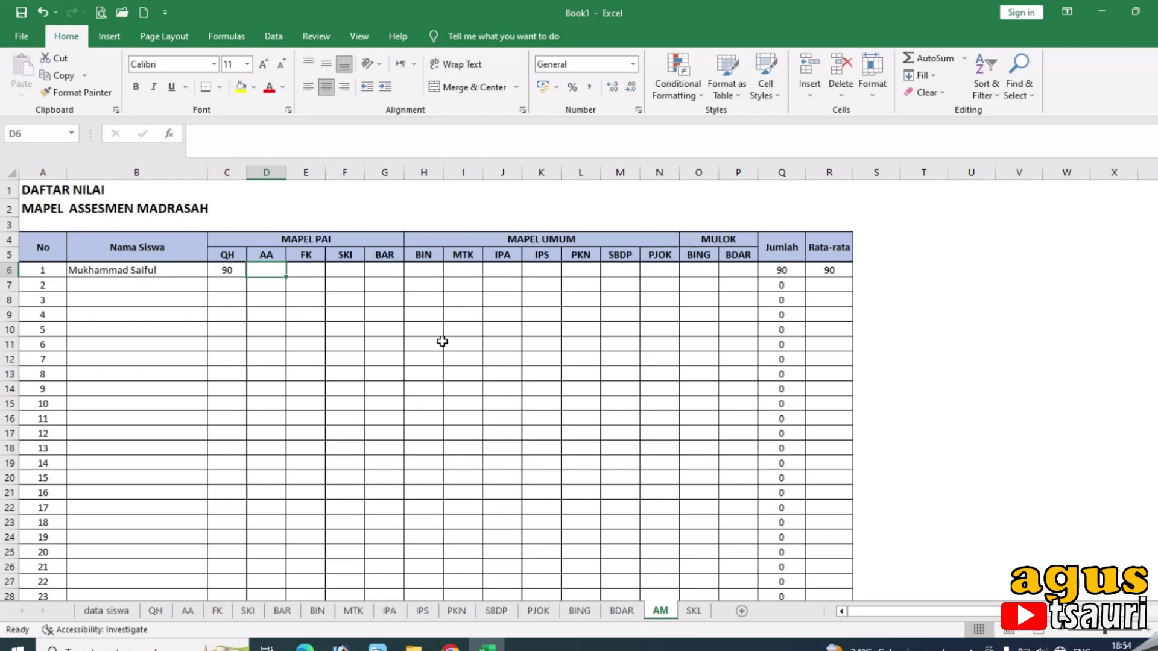
{"action": "type", "text": "85"}
{"action": "key", "text": "Tab"}
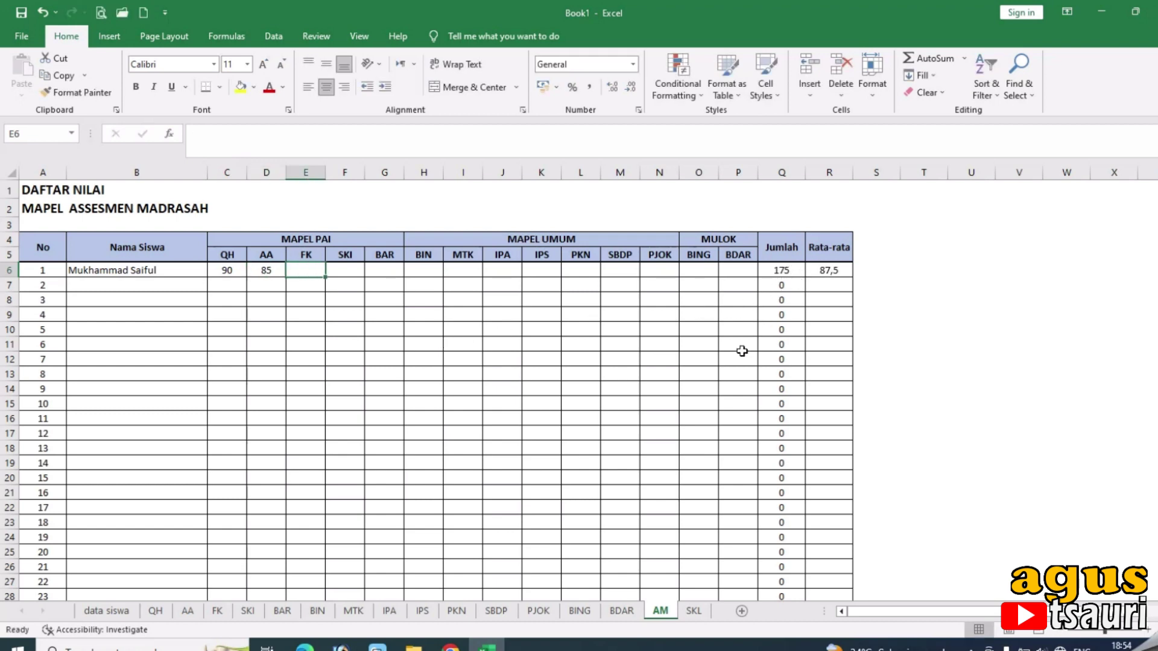
{"action": "left_click", "coordinate": [693, 611]}
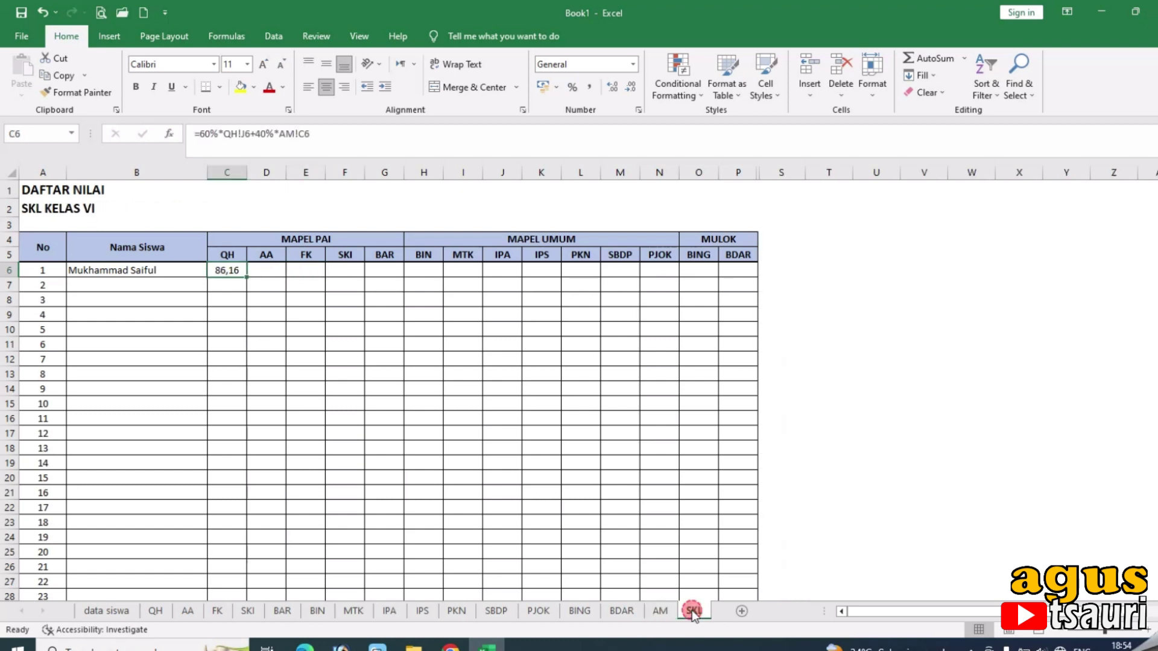
Copy C6's weighted formula into D6 and change its sheet reference from QH to AA.
{"action": "left_click", "coordinate": [264, 270]}
{"action": "left_click", "coordinate": [224, 269]}
{"action": "left_click_drag", "start_coordinate": [194, 134], "coordinate": [351, 144]}
{"action": "key", "text": "ctrl+c"}
{"action": "key", "text": "Return"}
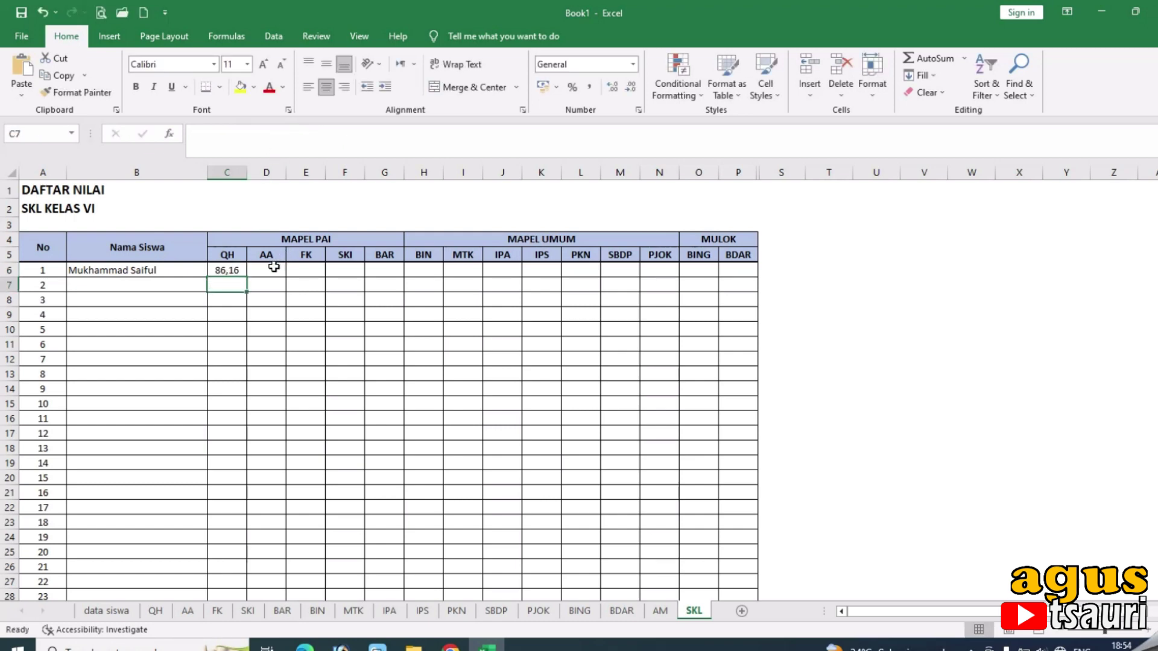
{"action": "left_click", "coordinate": [273, 269]}
{"action": "left_click", "coordinate": [257, 147]}
{"action": "key", "text": "ctrl+v"}
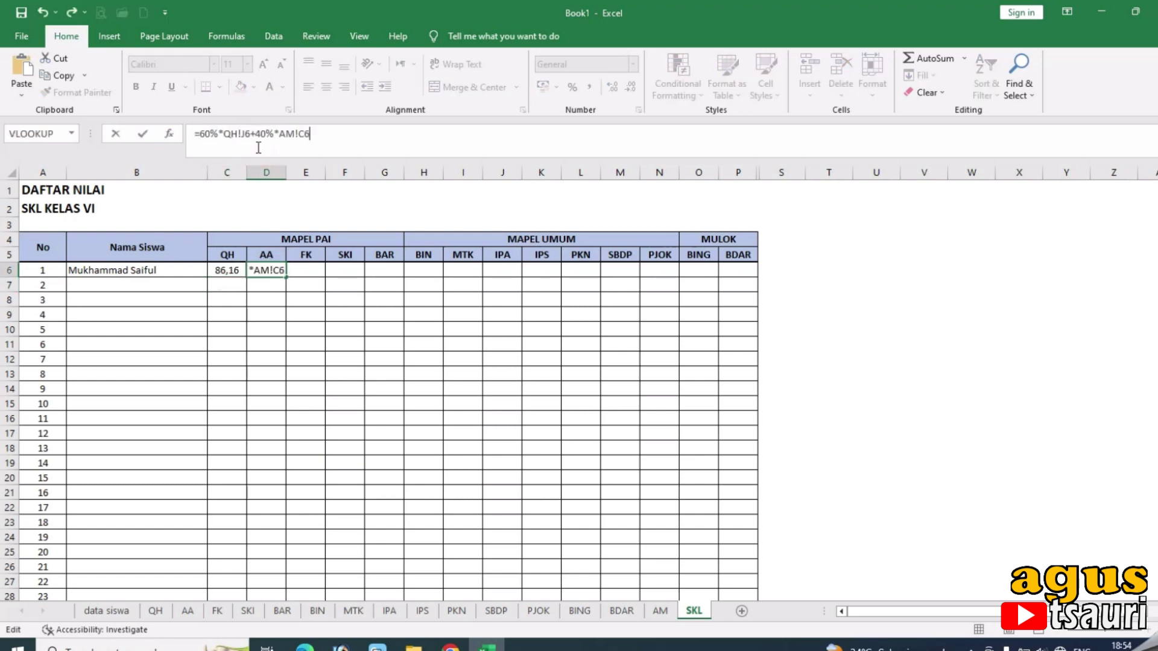
{"action": "left_click_drag", "start_coordinate": [224, 134], "coordinate": [231, 135]}
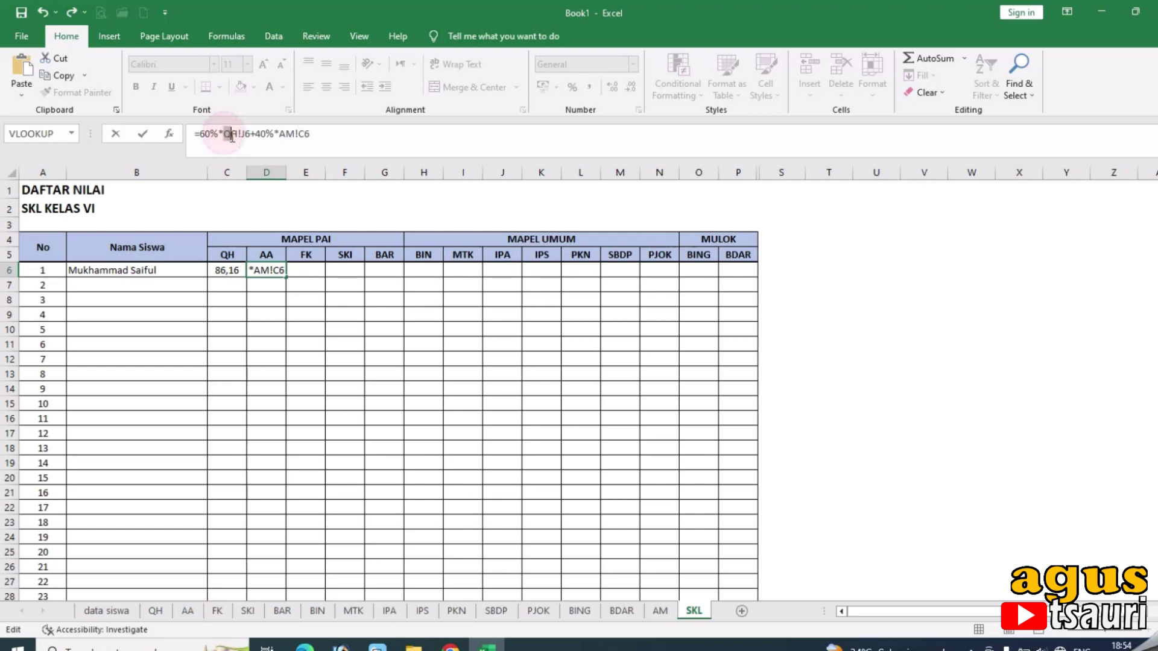
{"action": "type", "text": "AA"}
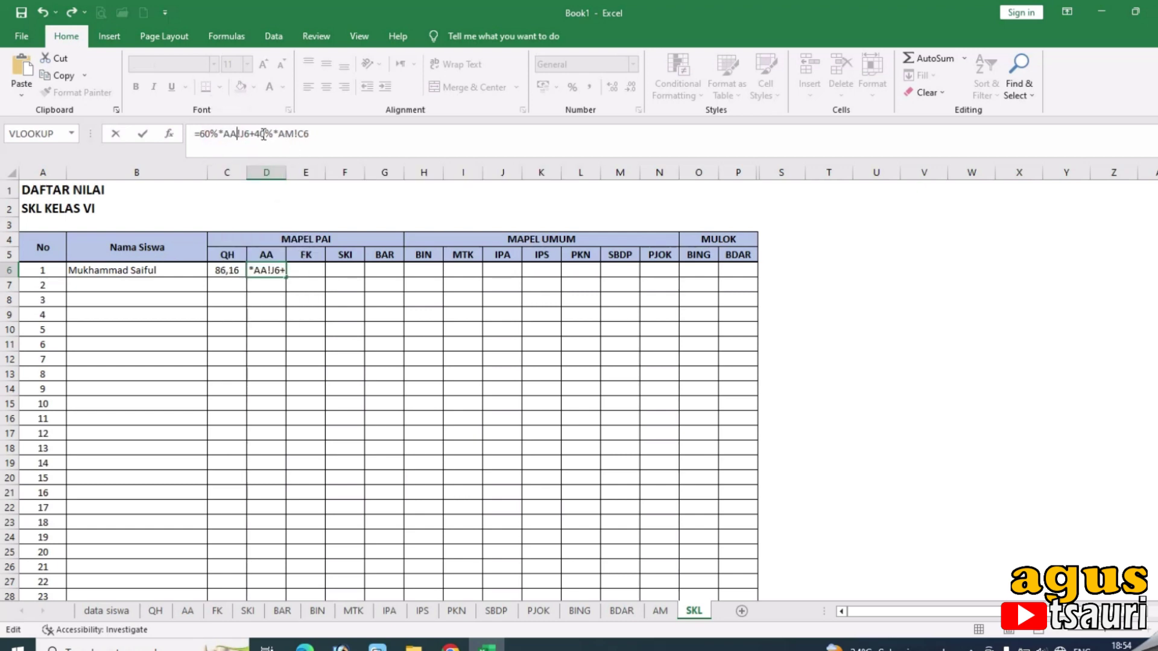
{"action": "left_click", "coordinate": [323, 134]}
{"action": "key", "text": "Return"}
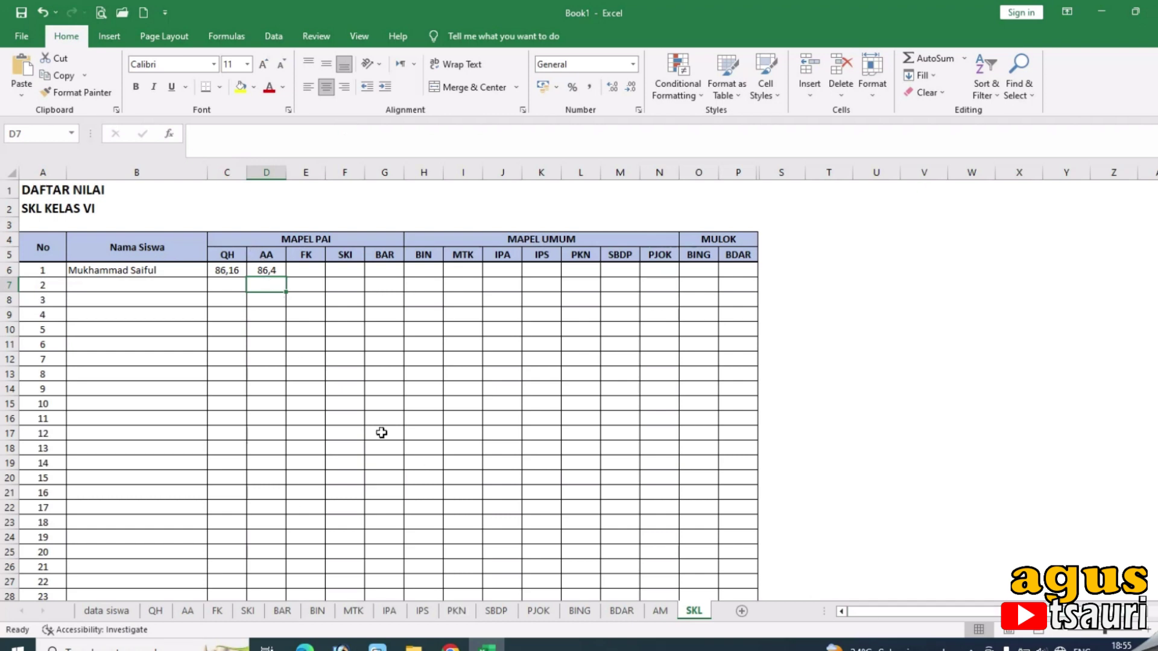
After checking AM!D6, correct D6's AM!C6 reference to AM!D6, giving 84,4.
{"action": "left_click", "coordinate": [268, 272]}
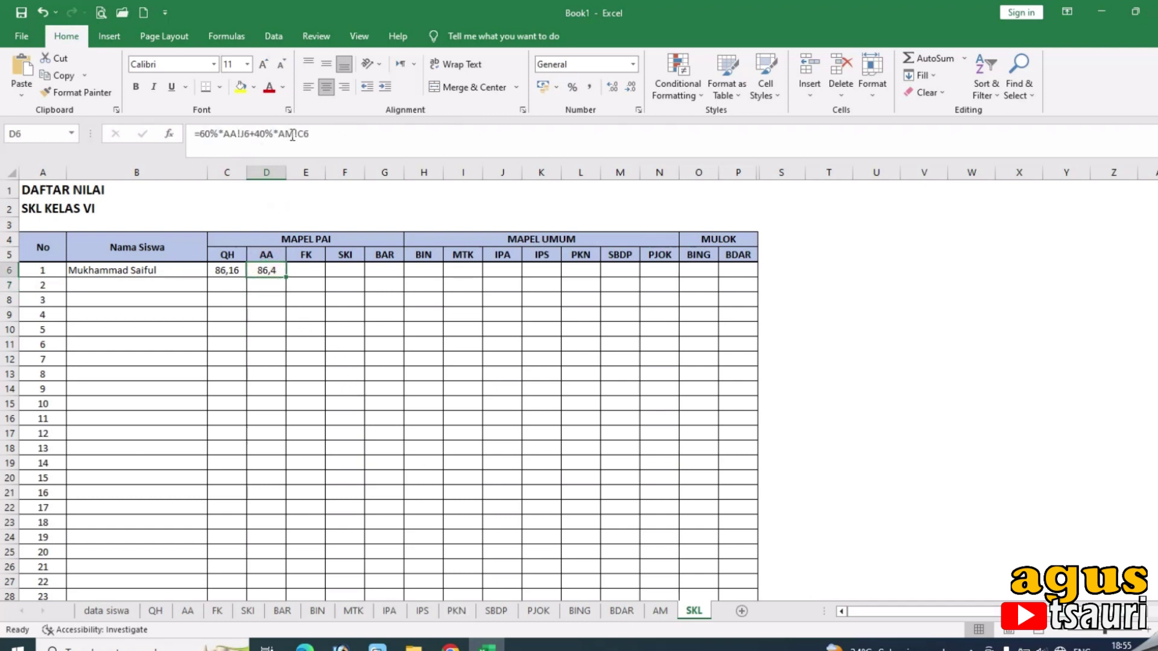
{"action": "left_click", "coordinate": [661, 611]}
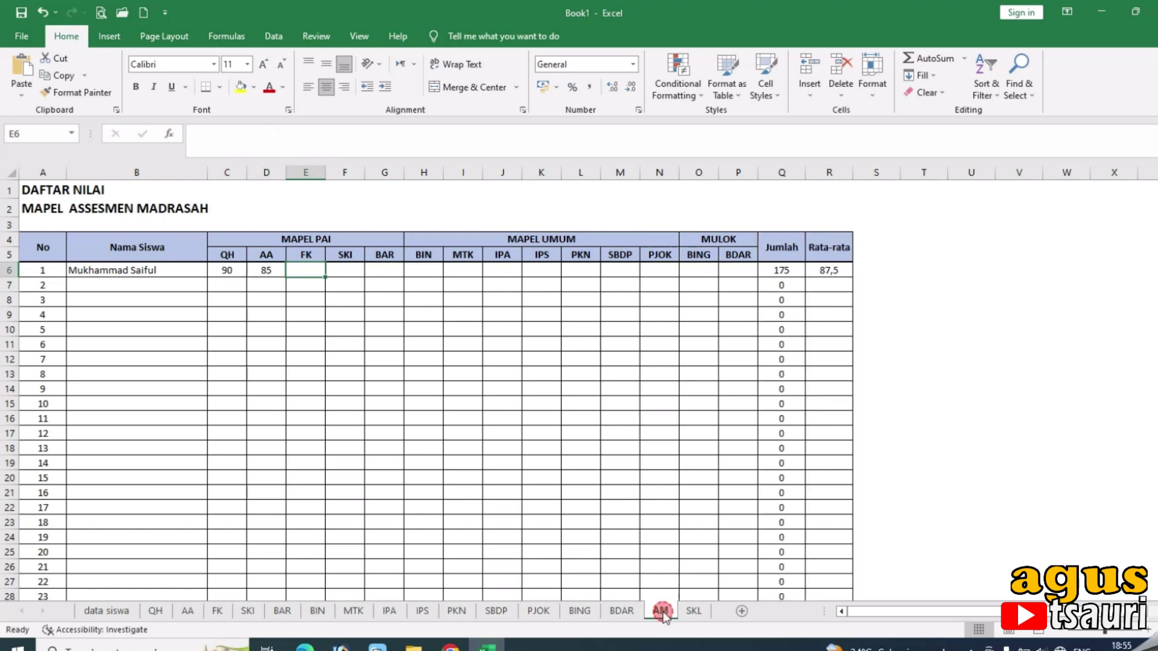
{"action": "left_click", "coordinate": [272, 273]}
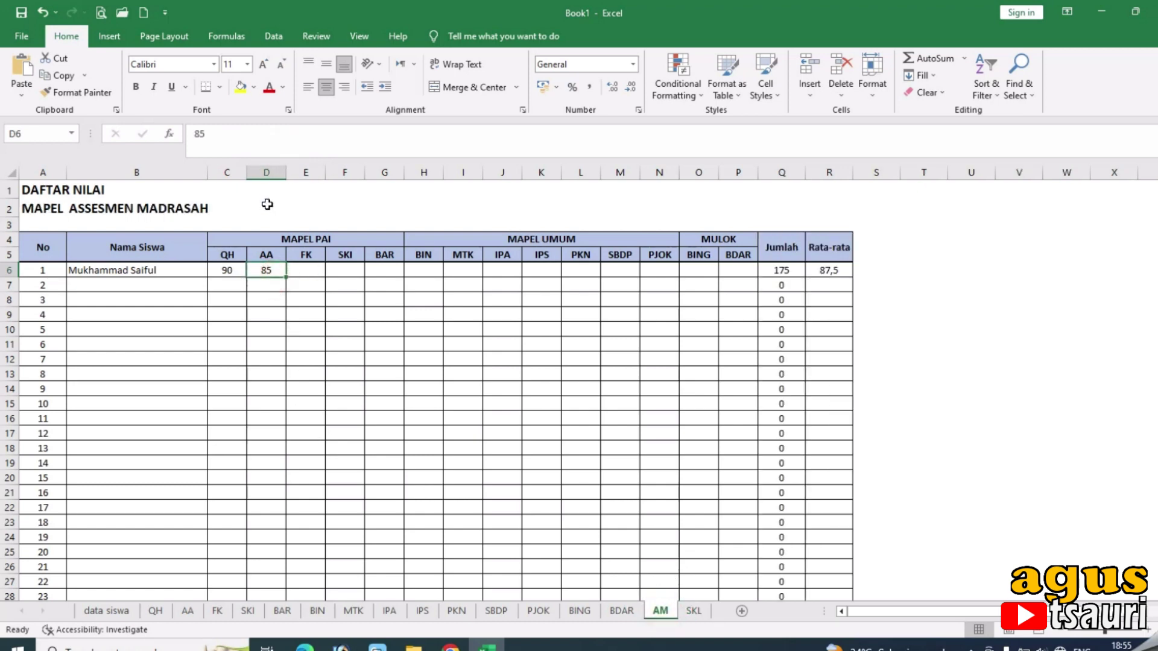
{"action": "left_click", "coordinate": [694, 611]}
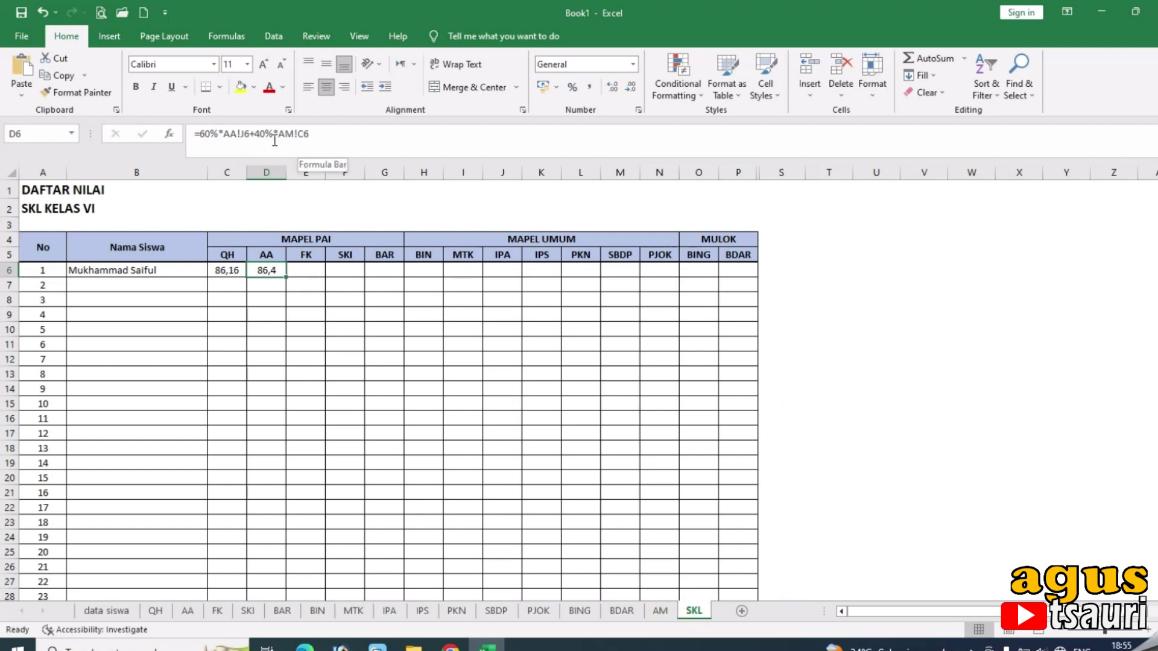
{"action": "left_click", "coordinate": [298, 136]}
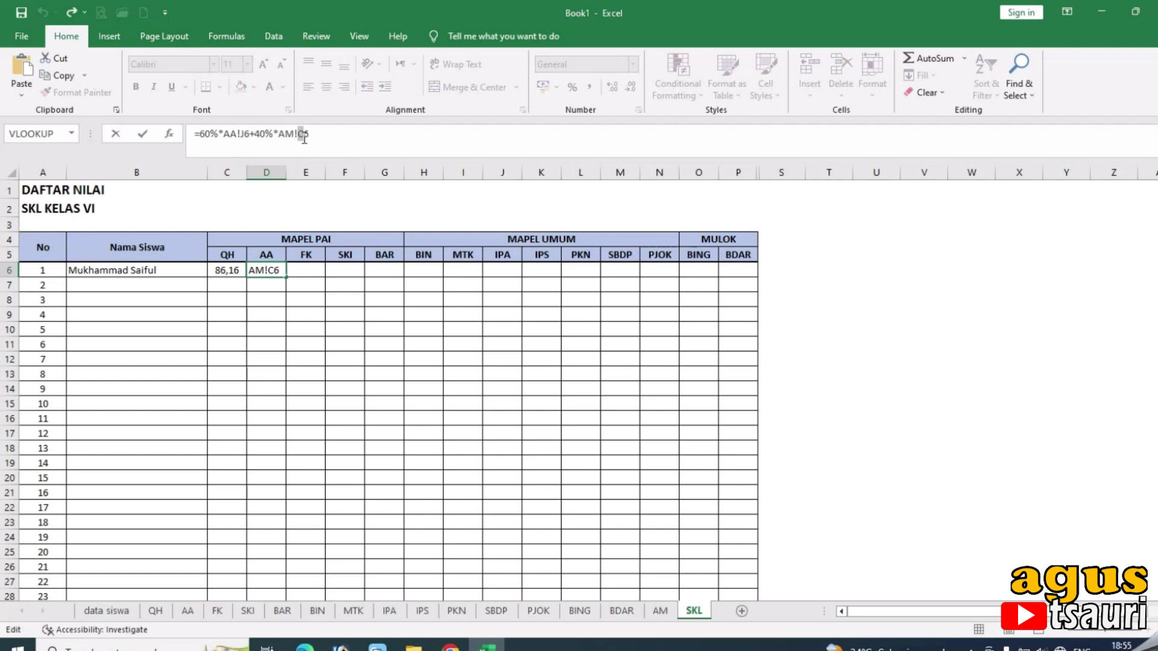
{"action": "key", "text": "BackSpace"}
{"action": "type", "text": "d"}
{"action": "key", "text": "BackSpace"}
{"action": "type", "text": "D"}
{"action": "key", "text": "Return"}
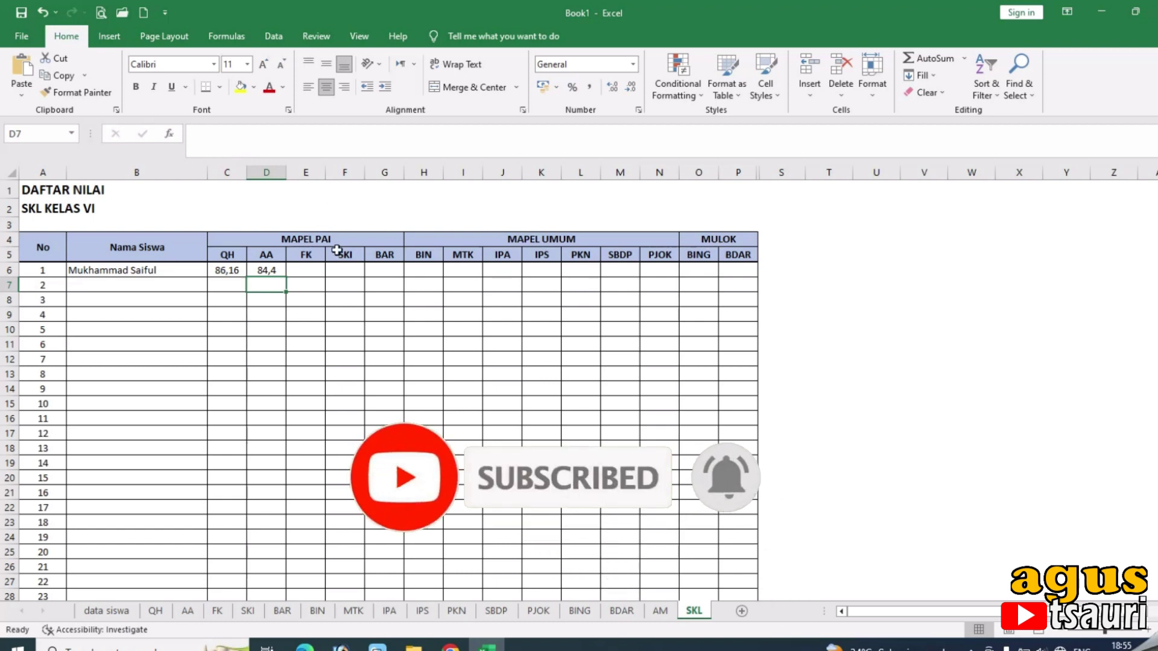
{"action": "left_click", "coordinate": [261, 269]}
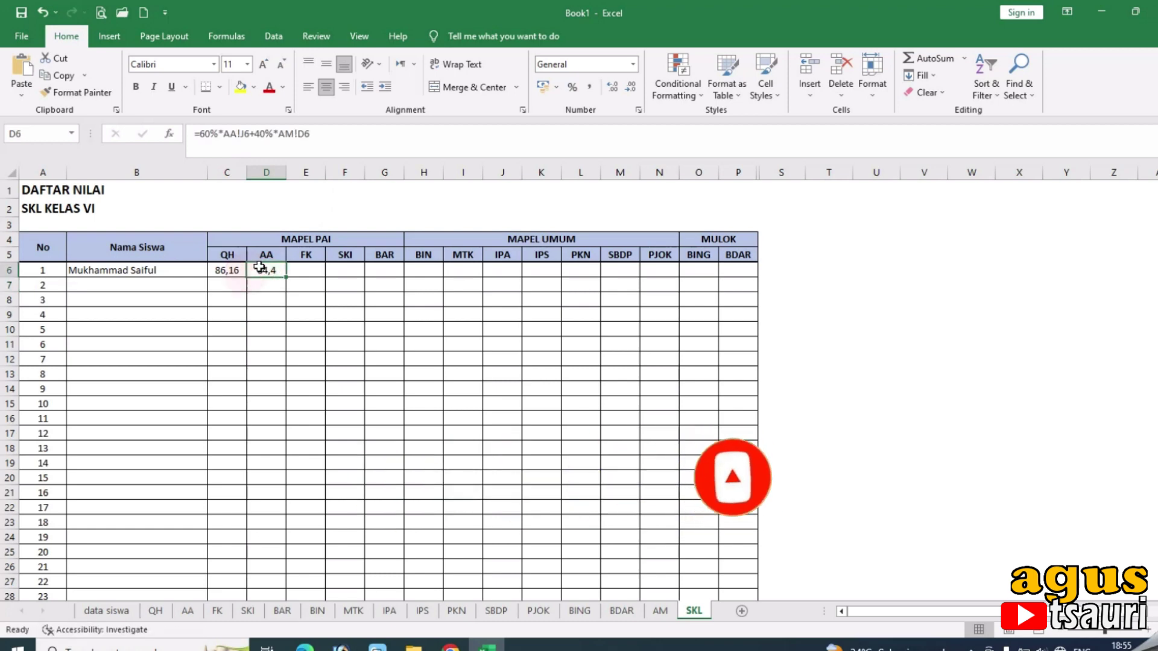
Paste the weighted formula into E6 and edit it to =60%*FK!J6+40%*AM!E6.
{"action": "left_click", "coordinate": [227, 269]}
{"action": "left_click", "coordinate": [268, 269]}
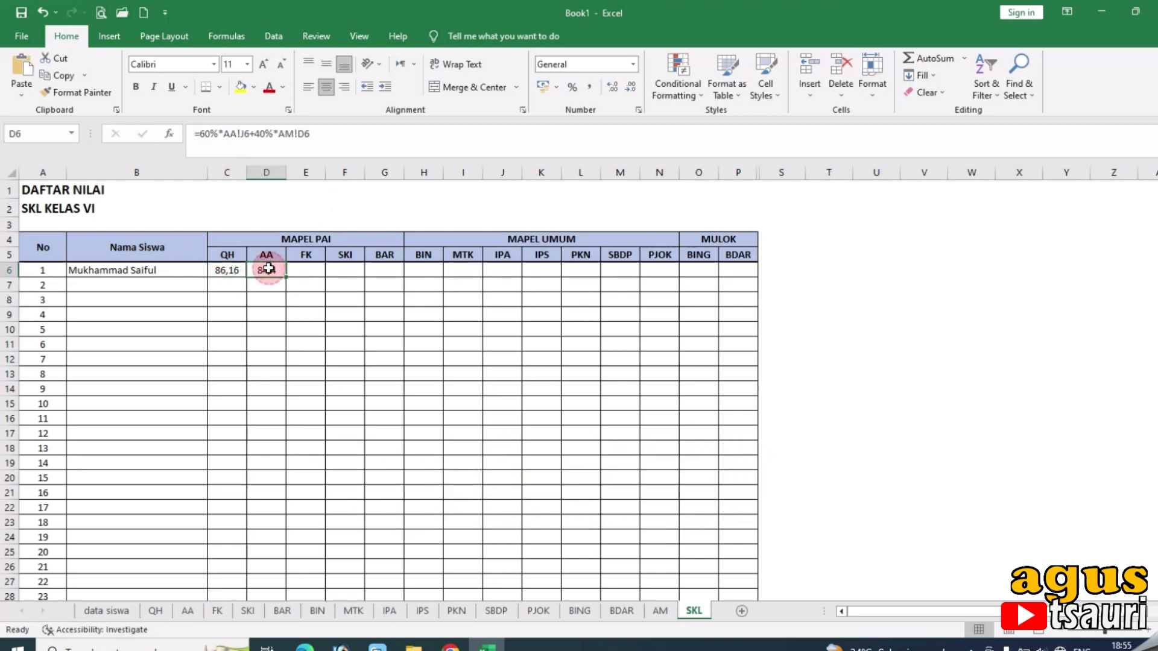
{"action": "left_click", "coordinate": [306, 271]}
{"action": "left_click", "coordinate": [322, 132]}
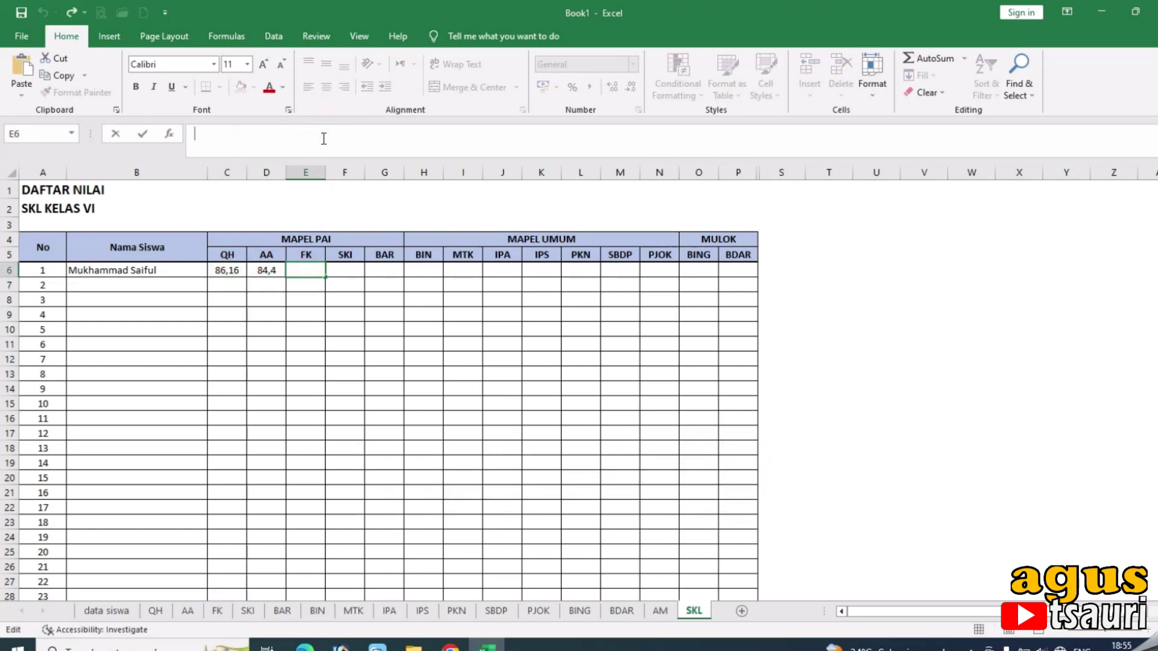
{"action": "key", "text": "ctrl+v"}
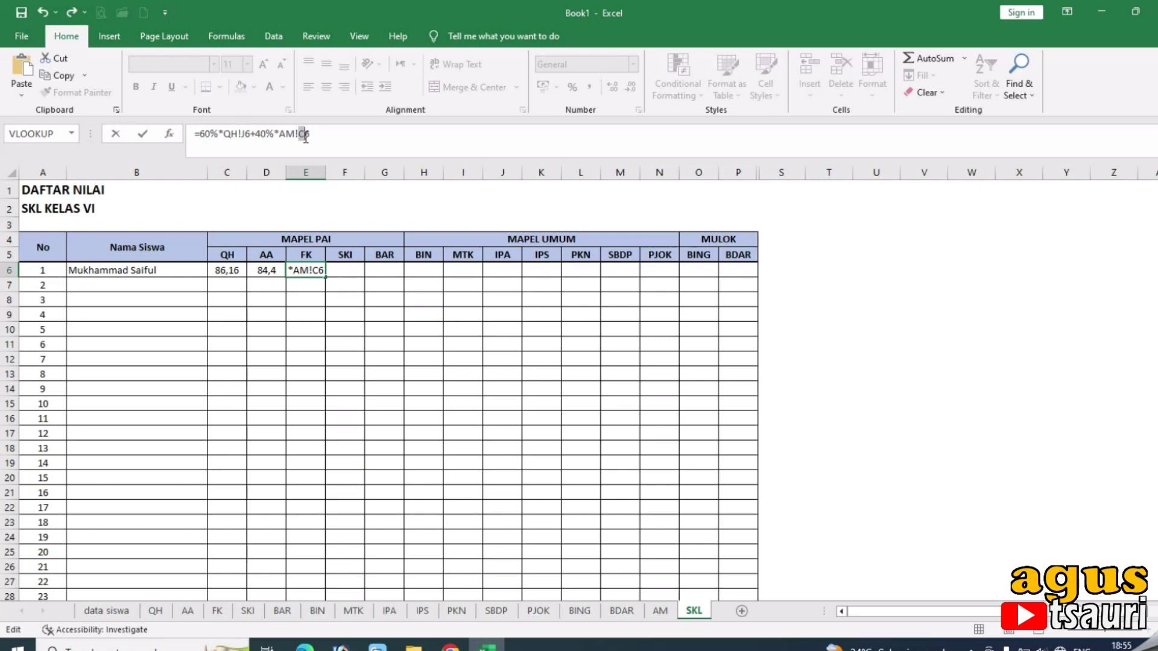
{"action": "type", "text": "E"}
{"action": "double_click", "coordinate": [230, 134]}
{"action": "type", "text": "K"}
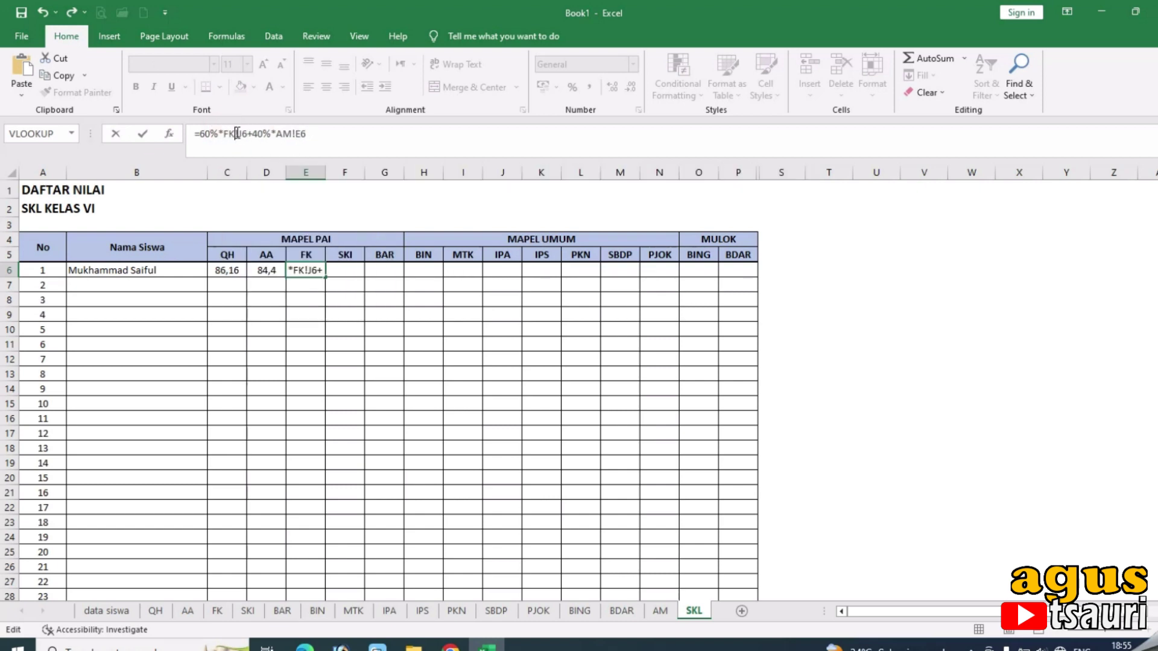
{"action": "key", "text": "Return"}
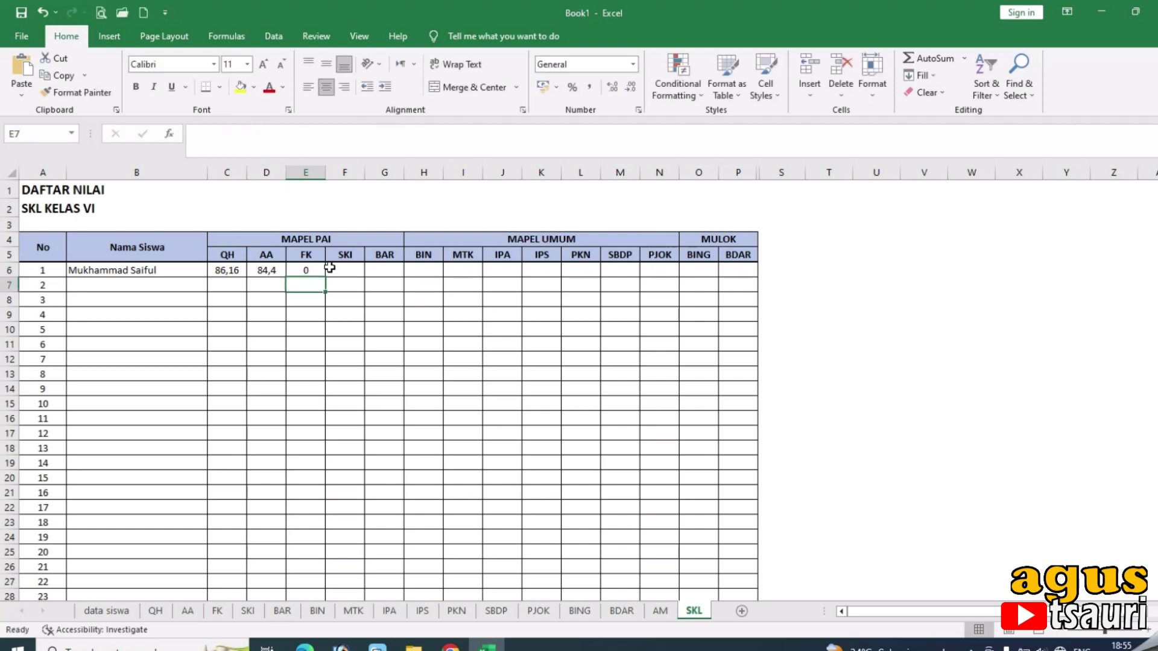
{"action": "left_click", "coordinate": [313, 274]}
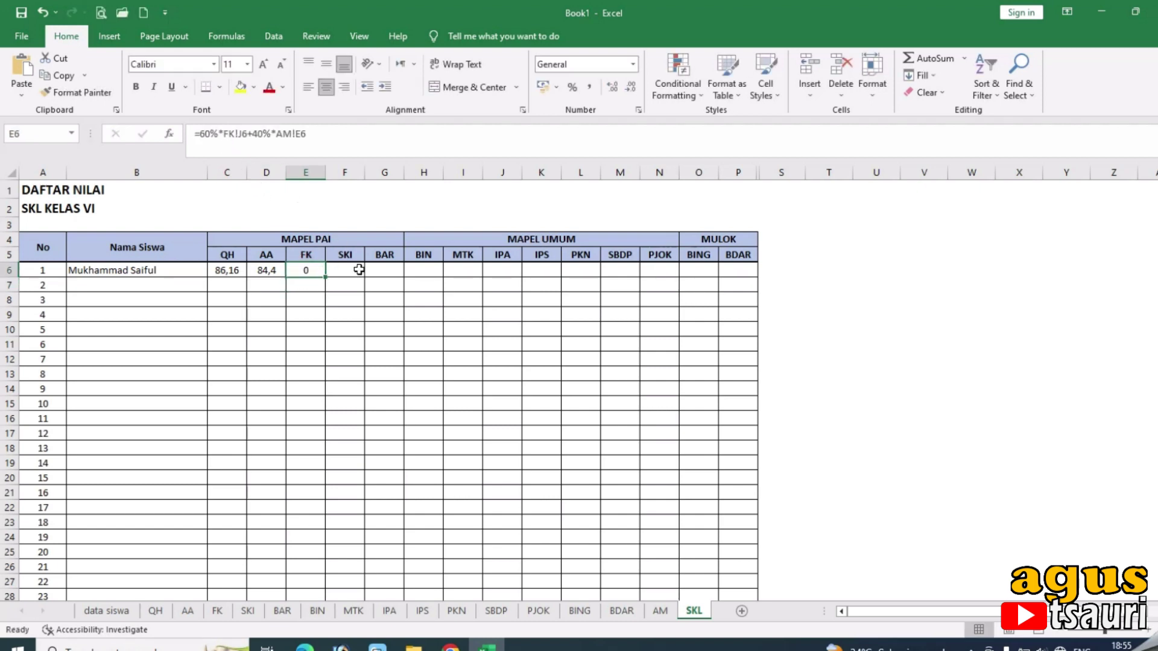
{"action": "left_click", "coordinate": [357, 269]}
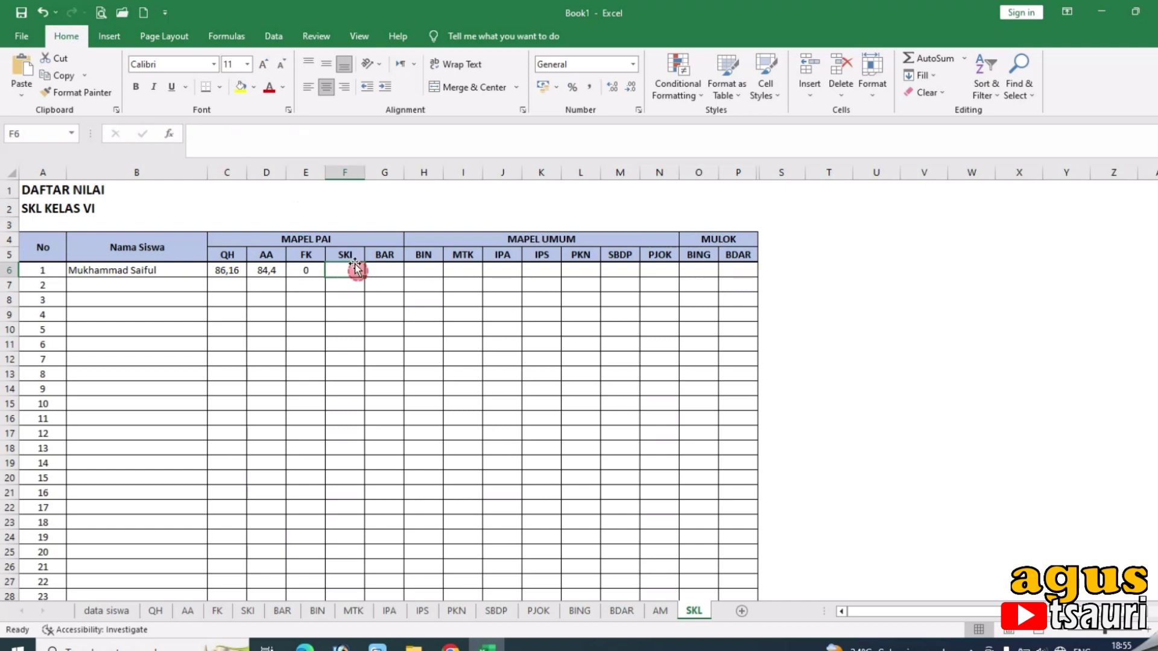
{"action": "left_click", "coordinate": [337, 144]}
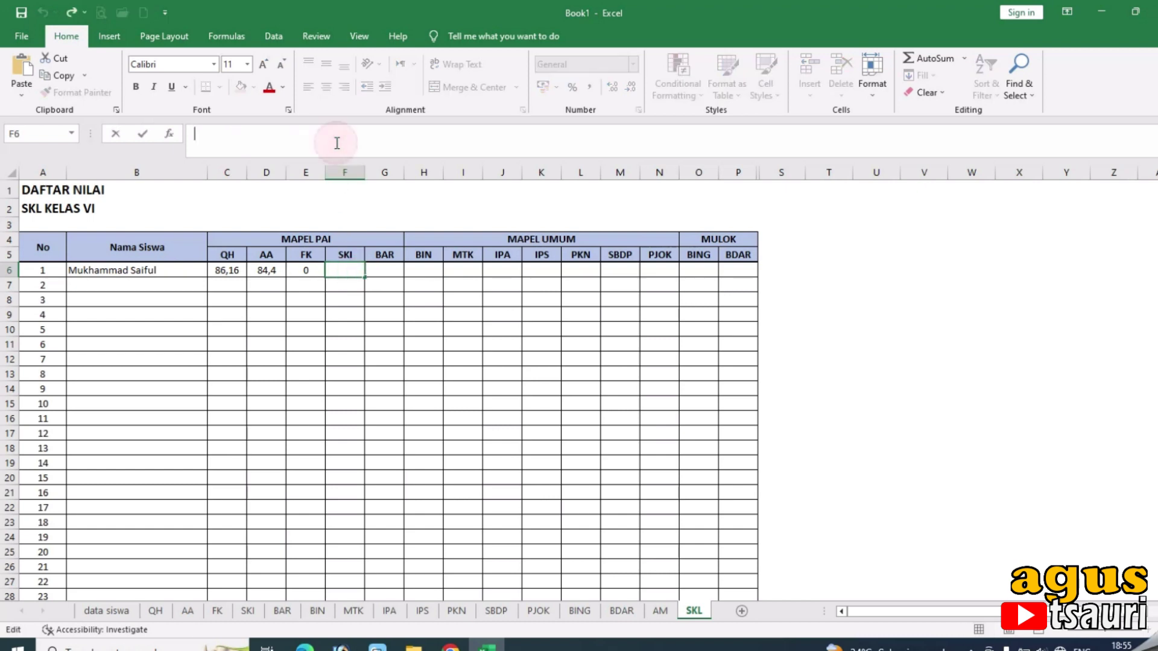
{"action": "left_click", "coordinate": [310, 272]}
{"action": "left_click_drag", "start_coordinate": [324, 276], "coordinate": [762, 287]}
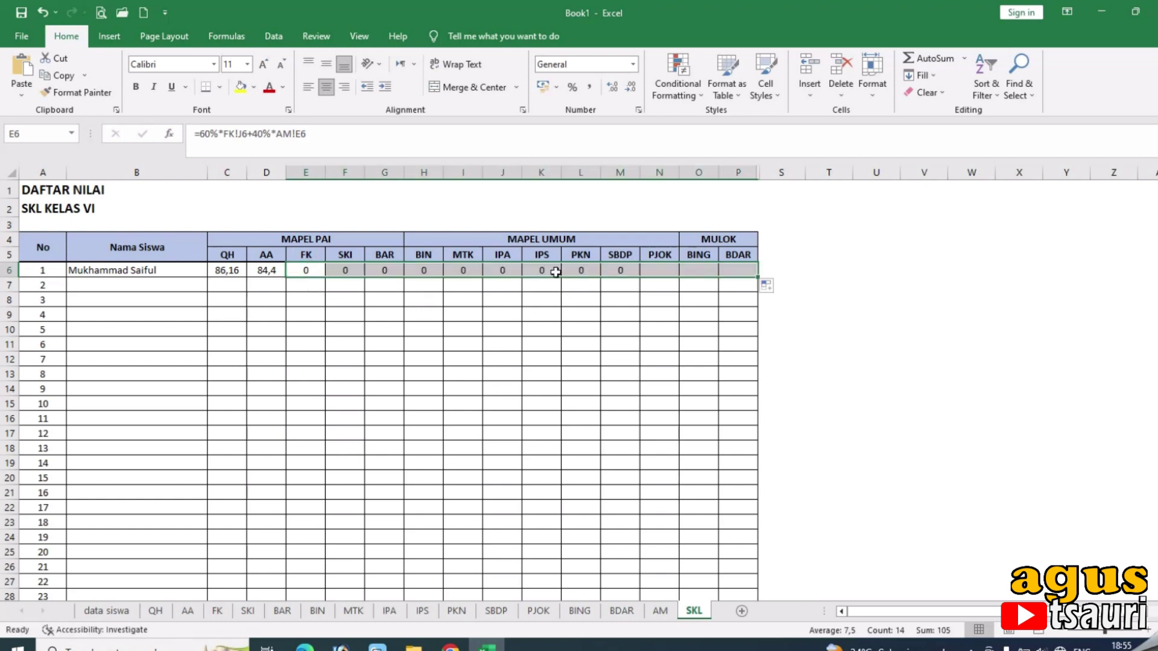
{"action": "left_click", "coordinate": [347, 271]}
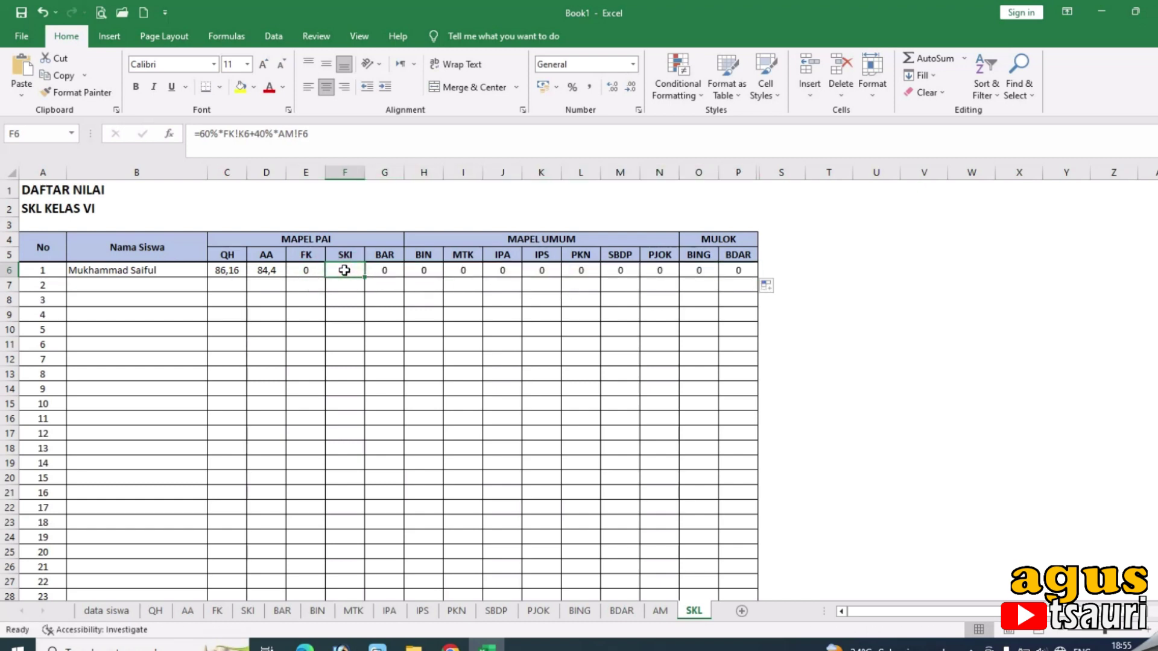
{"action": "left_click", "coordinate": [306, 270]}
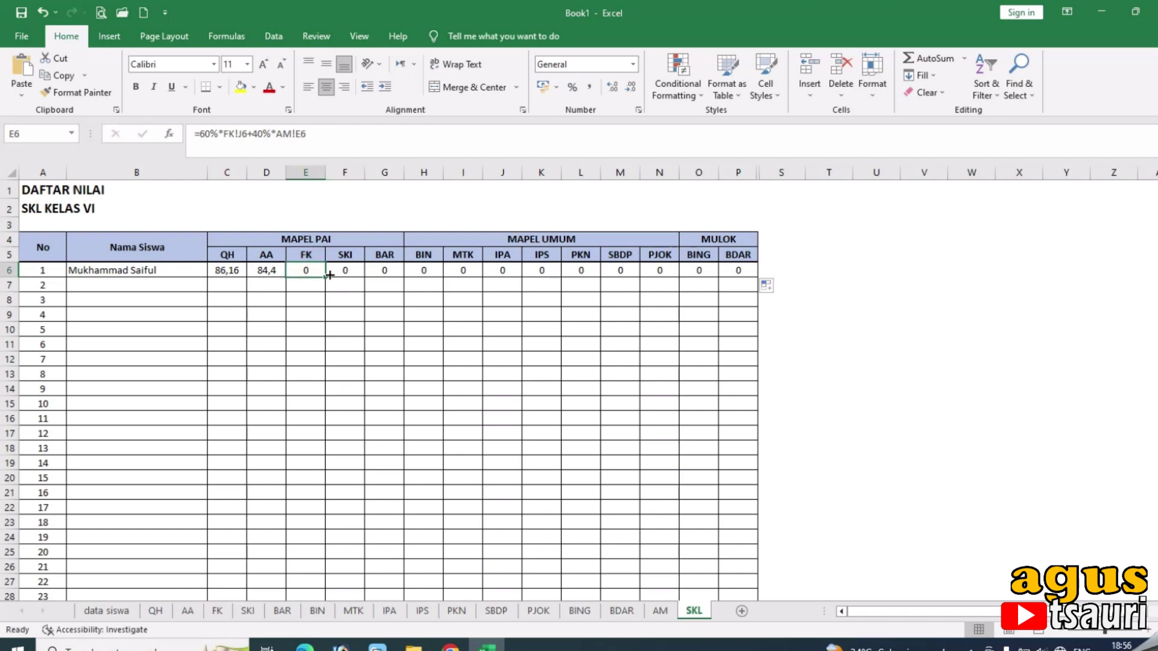
{"action": "left_click", "coordinate": [332, 273]}
{"action": "left_click", "coordinate": [311, 270]}
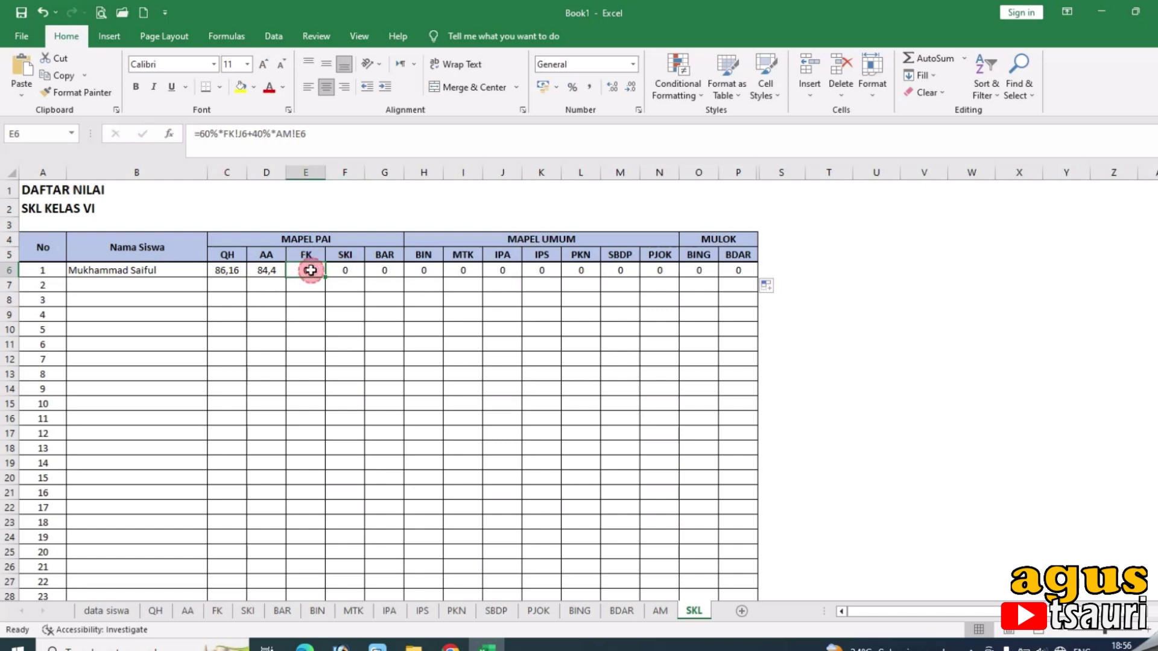
{"action": "left_click", "coordinate": [342, 270]}
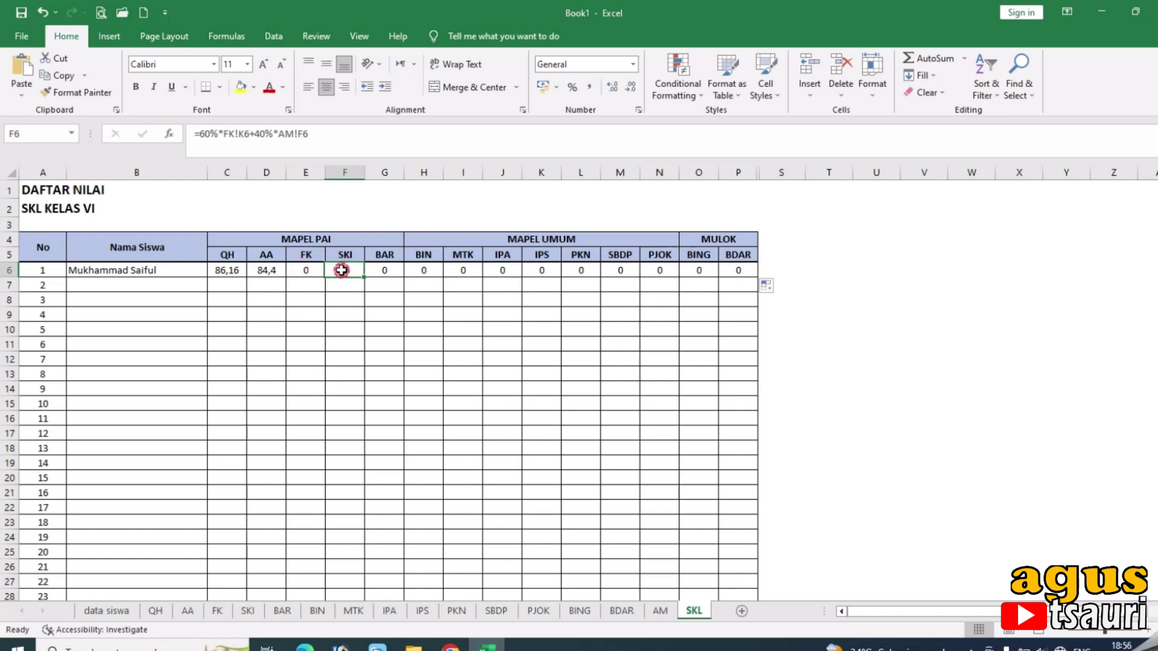
{"action": "key", "text": "ctrl+z"}
{"action": "left_click", "coordinate": [318, 270]}
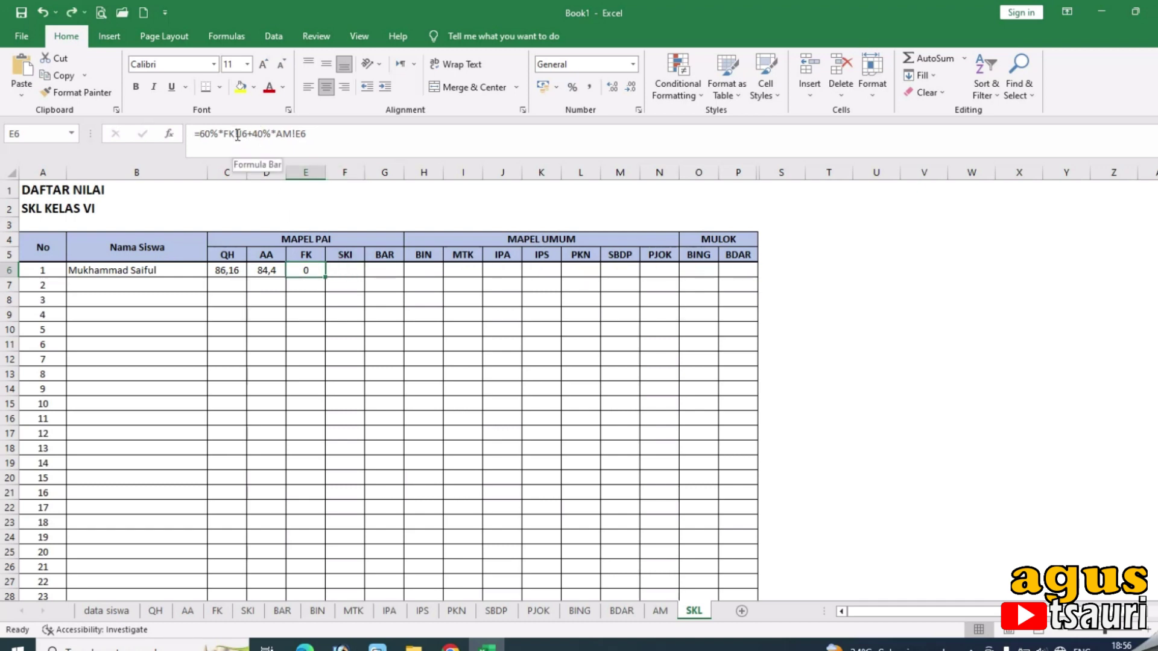
Try making E6's J6 reference absolute with F4, then undo the change.
{"action": "left_click_drag", "start_coordinate": [238, 135], "coordinate": [247, 137]}
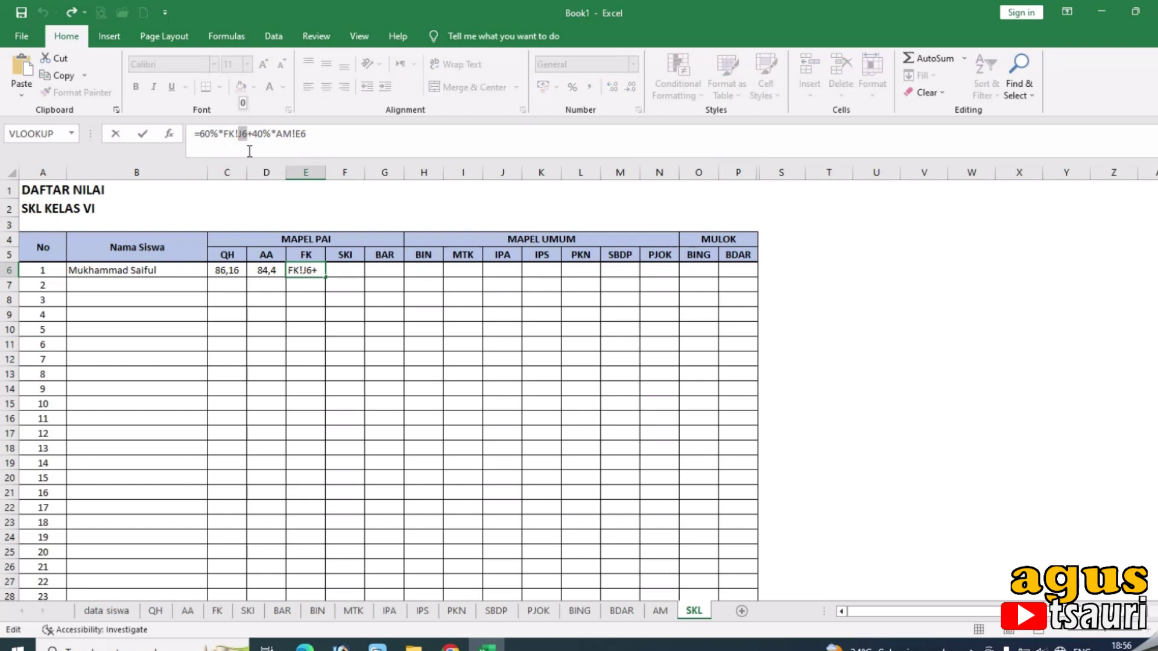
{"action": "key", "text": "F4"}
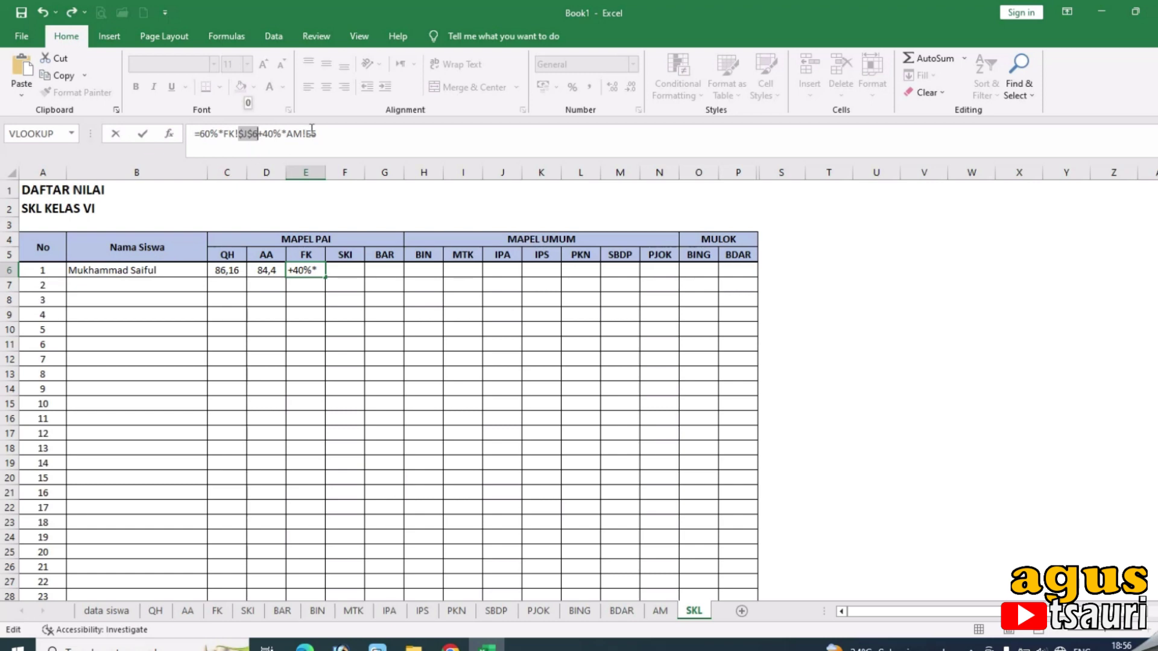
{"action": "left_click_drag", "start_coordinate": [309, 135], "coordinate": [320, 131]}
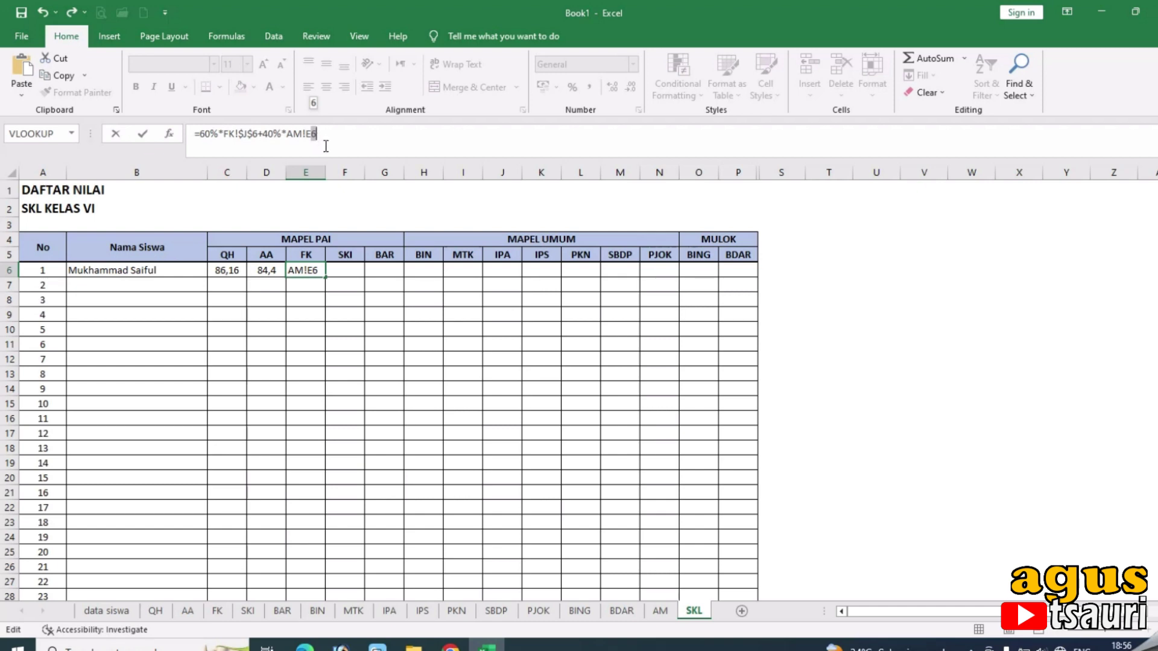
{"action": "key", "text": "Return"}
{"action": "left_click", "coordinate": [310, 272]}
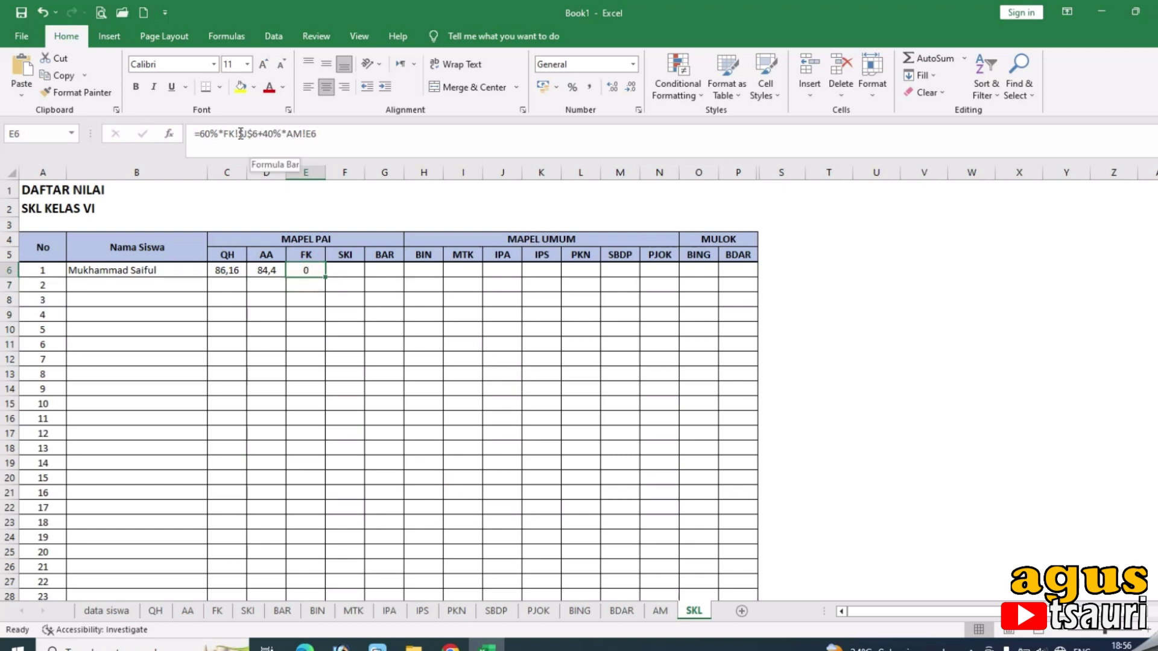
{"action": "key", "text": "ctrl+z"}
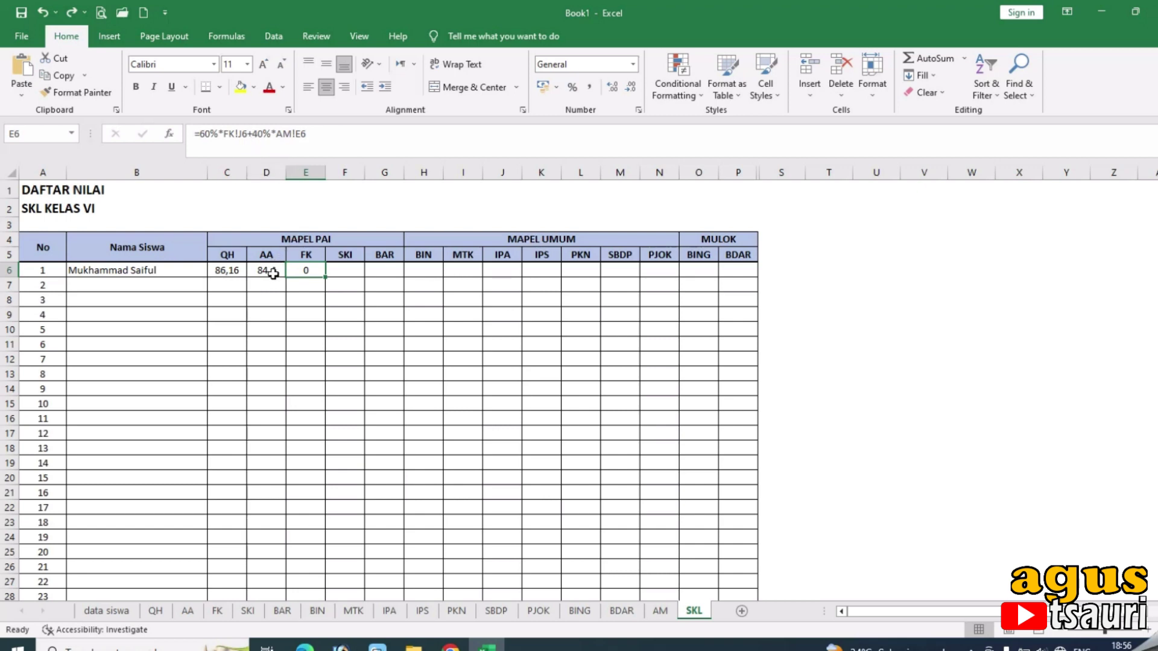
Compare the D6 and E6 formulas, reconfirm E6, and select the SKI cell F6.
{"action": "left_click", "coordinate": [273, 270]}
{"action": "left_click", "coordinate": [300, 270]}
{"action": "double_click", "coordinate": [229, 134]}
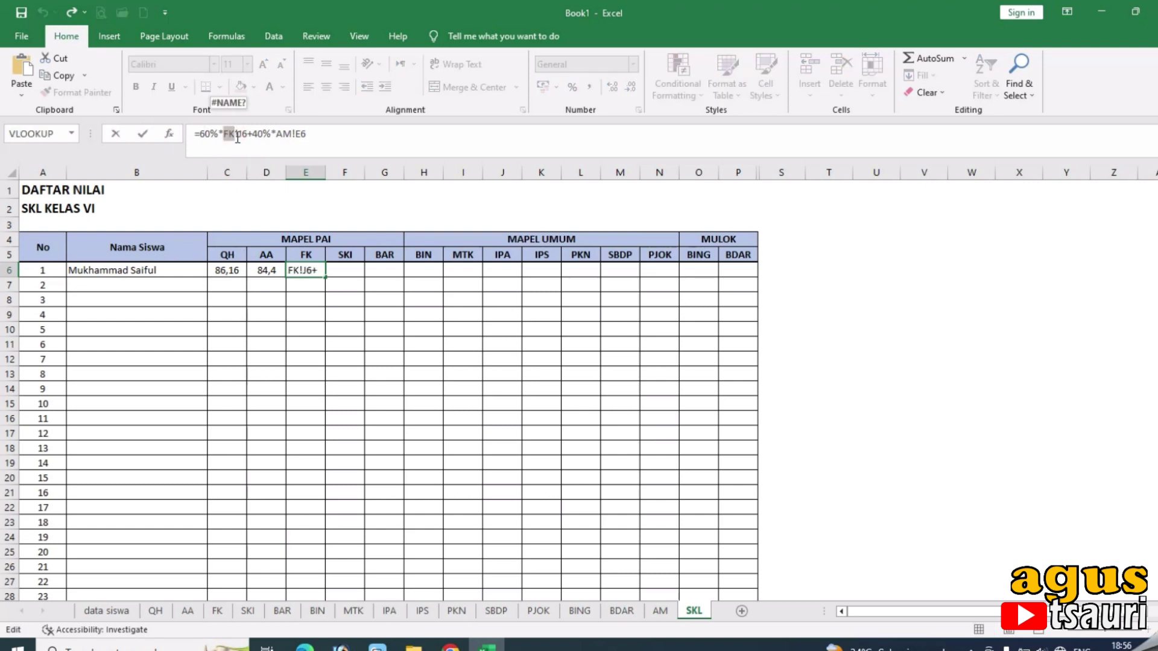
{"action": "key", "text": "Return"}
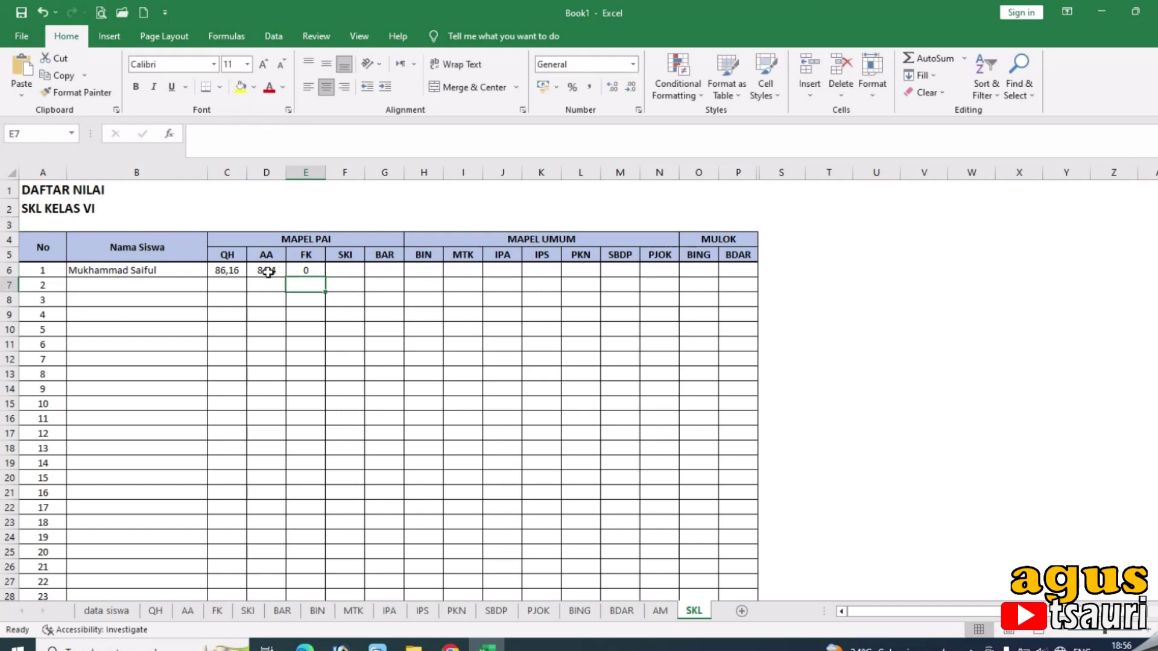
{"action": "left_click", "coordinate": [267, 272]}
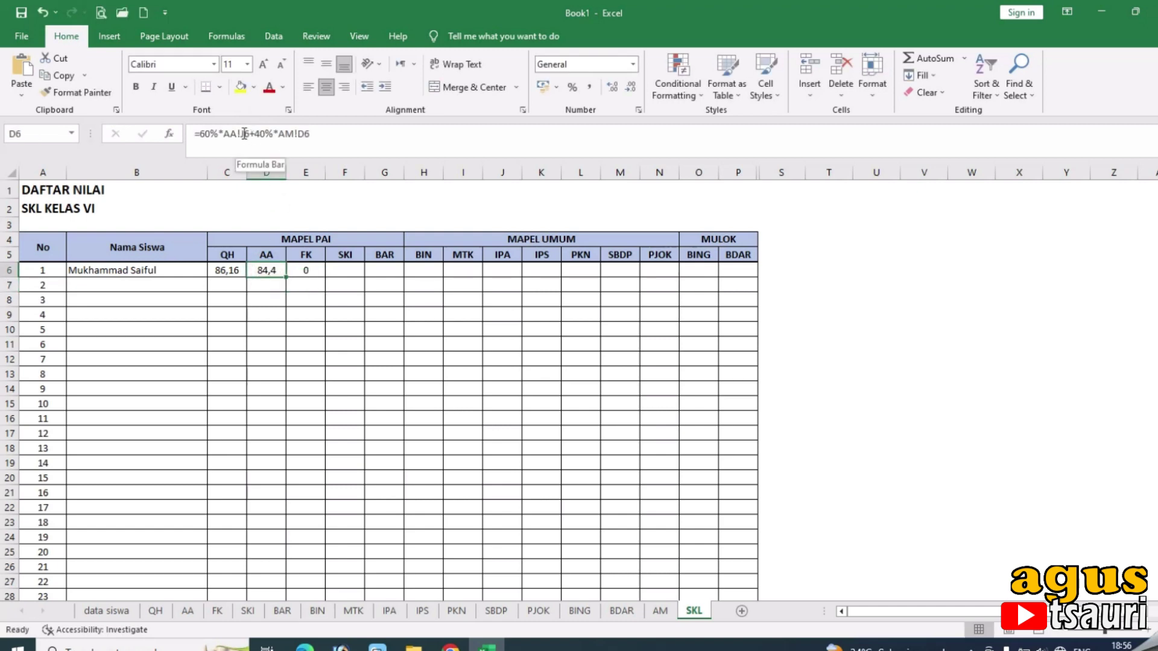
{"action": "left_click", "coordinate": [307, 272]}
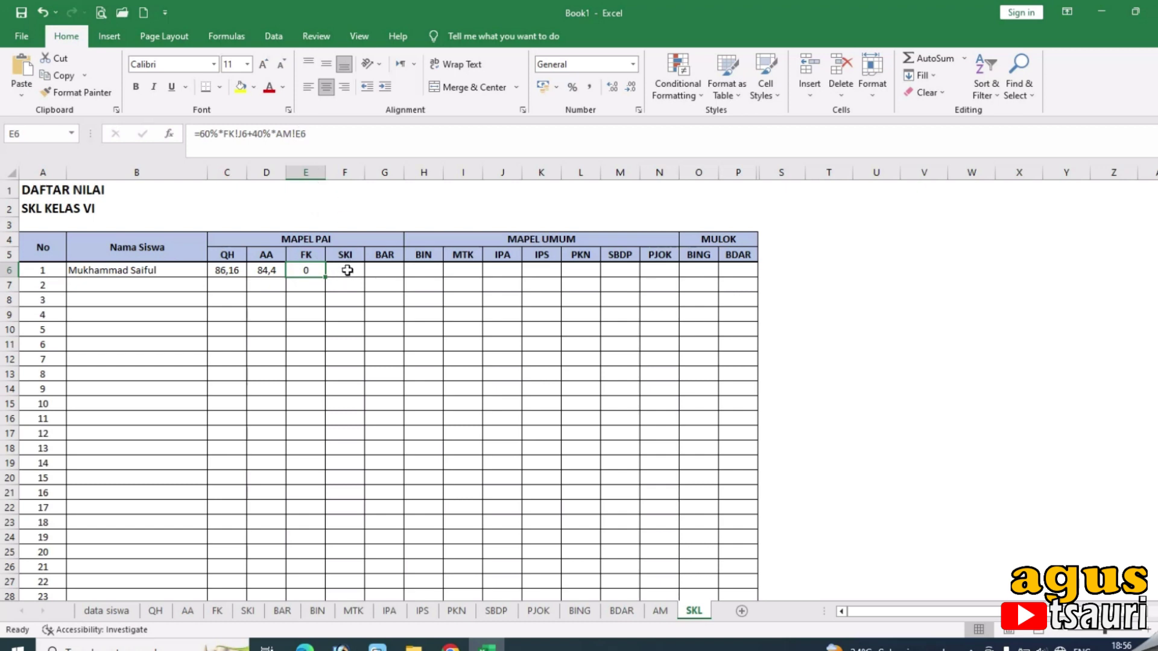
{"action": "left_click", "coordinate": [267, 271]}
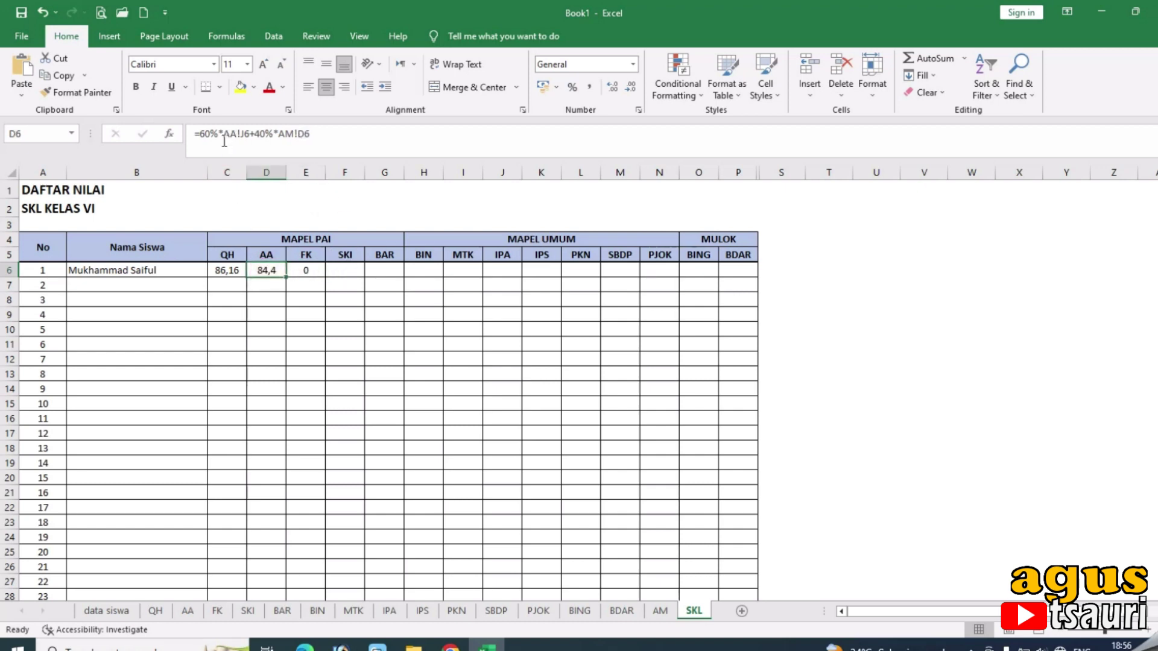
{"action": "left_click", "coordinate": [308, 271]}
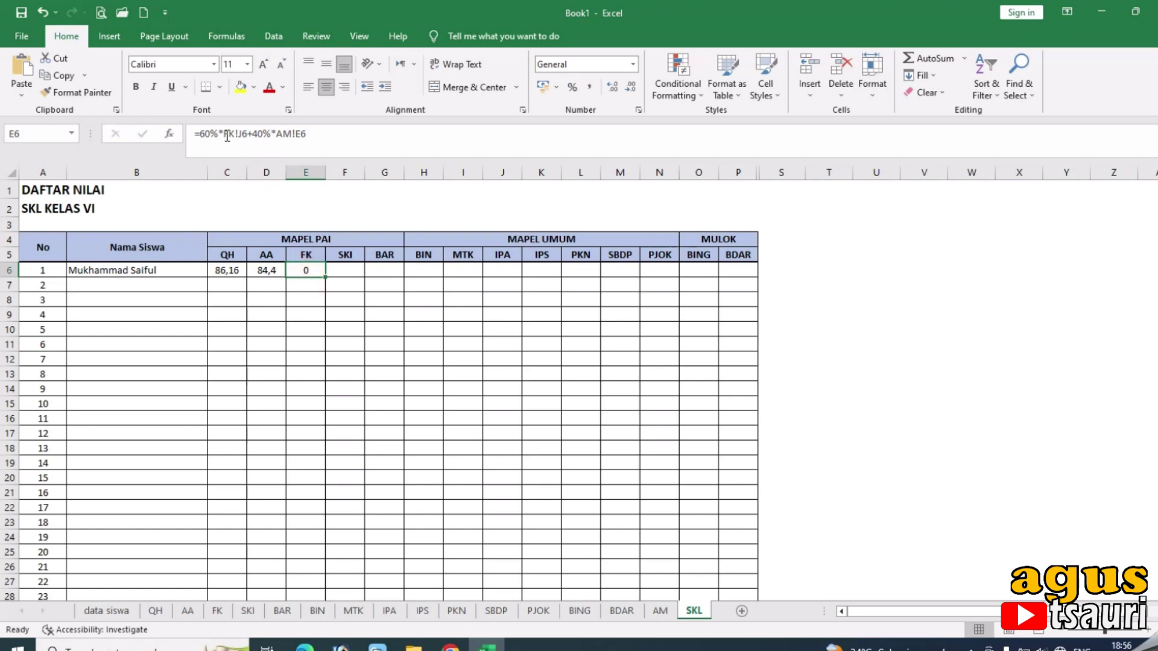
{"action": "left_click", "coordinate": [345, 274]}
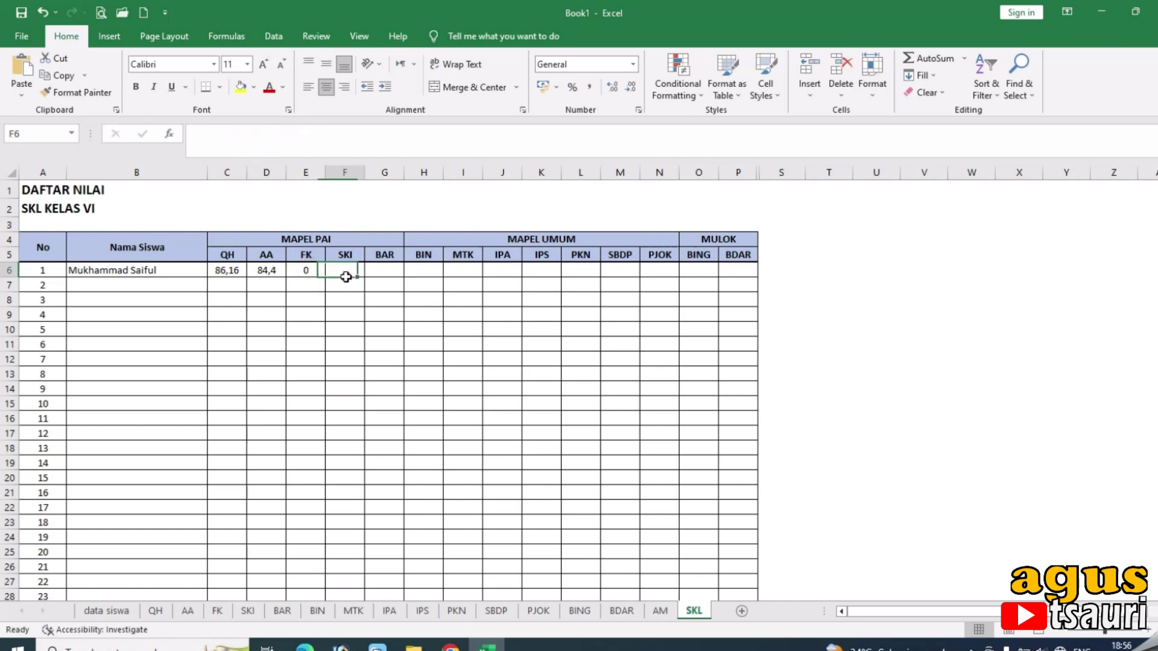
Enter =60%*SKI!J6+40%*AM!F6 in the SKI cell F6.
{"action": "left_click", "coordinate": [305, 141]}
{"action": "type", "text": "=60%*QH!J6+40%*AM!C6"}
{"action": "double_click", "coordinate": [231, 132]}
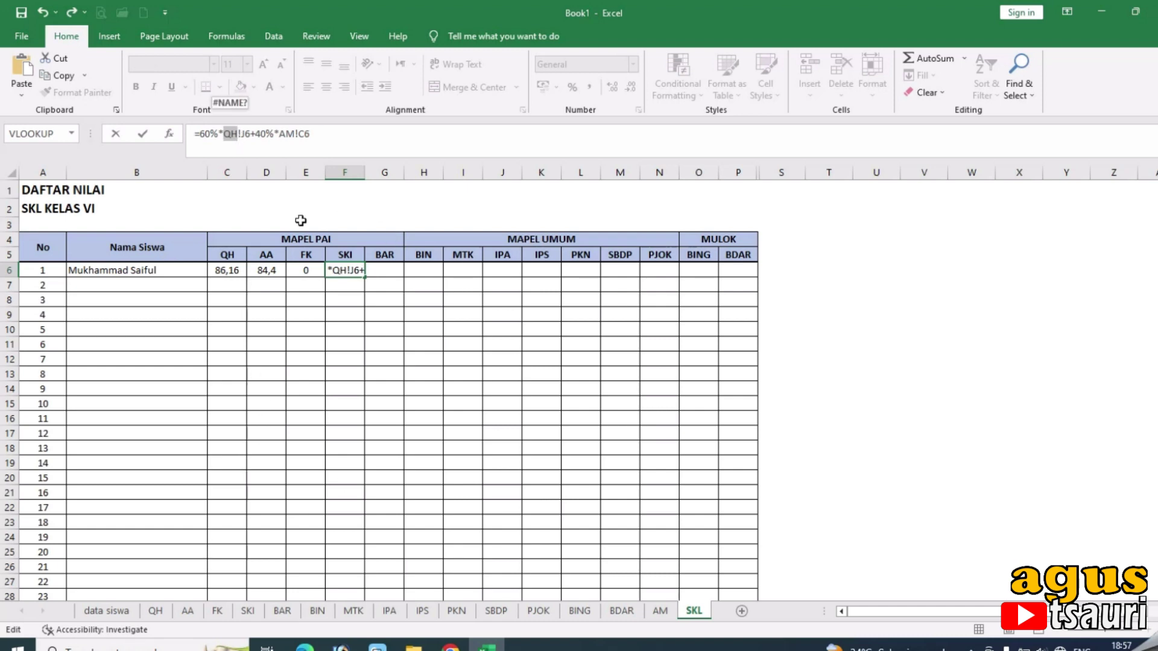
{"action": "type", "text": "SKI"}
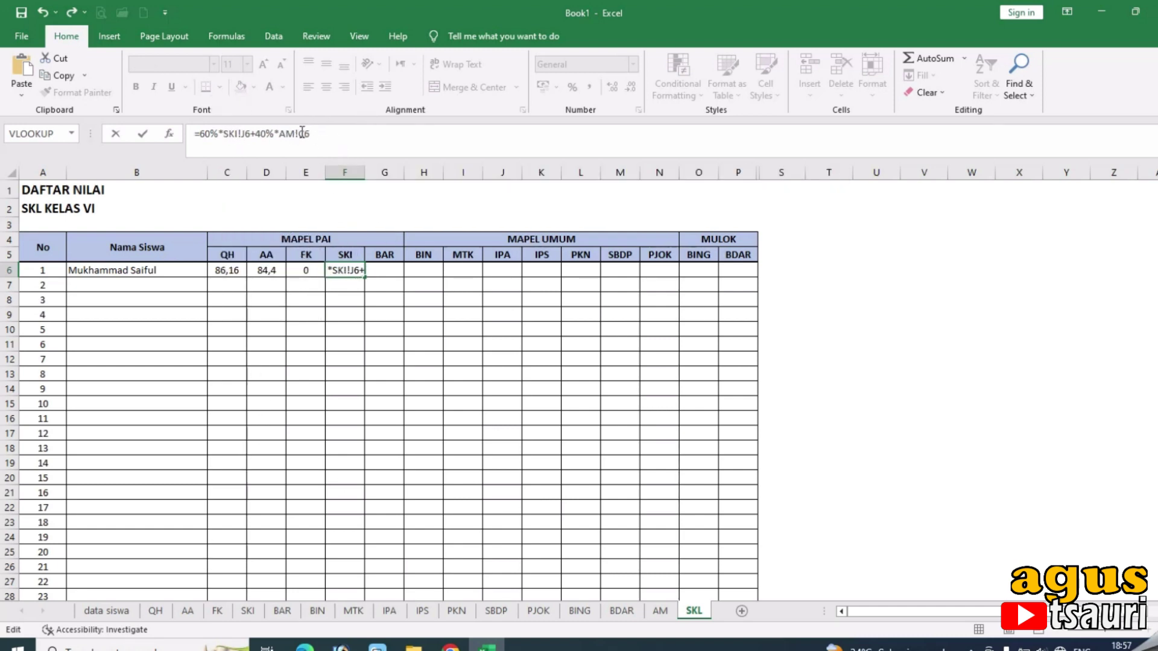
{"action": "left_click", "coordinate": [299, 133]}
{"action": "type", "text": "F"}
{"action": "key", "text": "Return"}
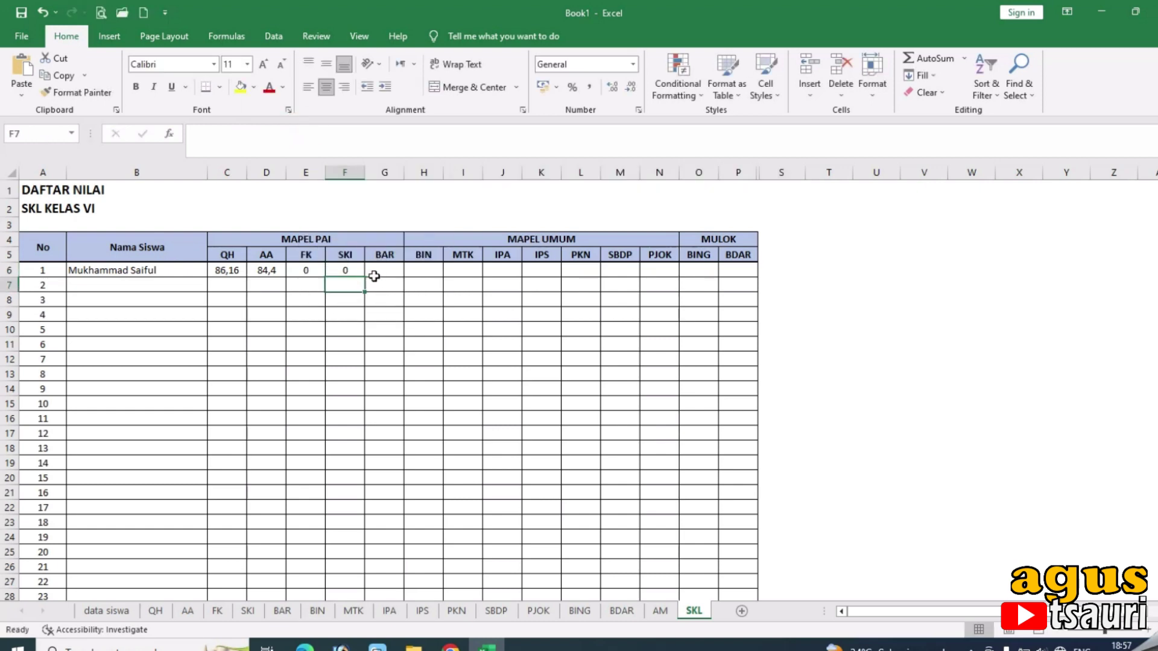
Enter =60%*BAR!J6+40%*AM!G6 in the BAR cell G6.
{"action": "left_click", "coordinate": [380, 271]}
{"action": "left_click", "coordinate": [336, 128]}
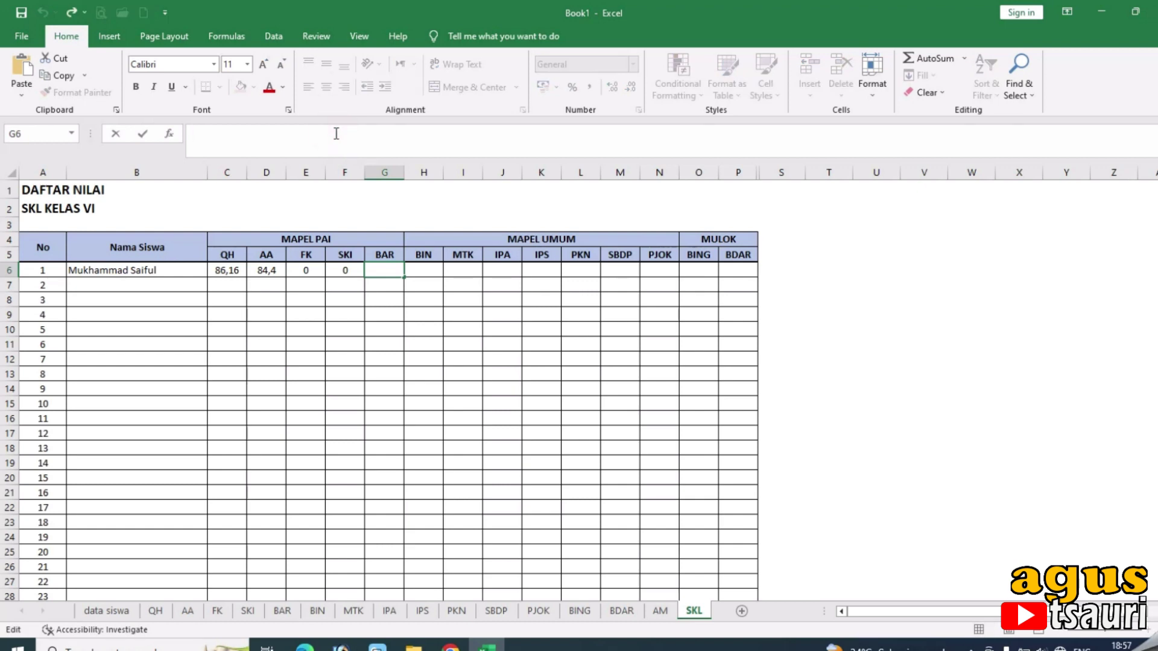
{"action": "type", "text": "=60%*QH!J6+40%*AM!C6"}
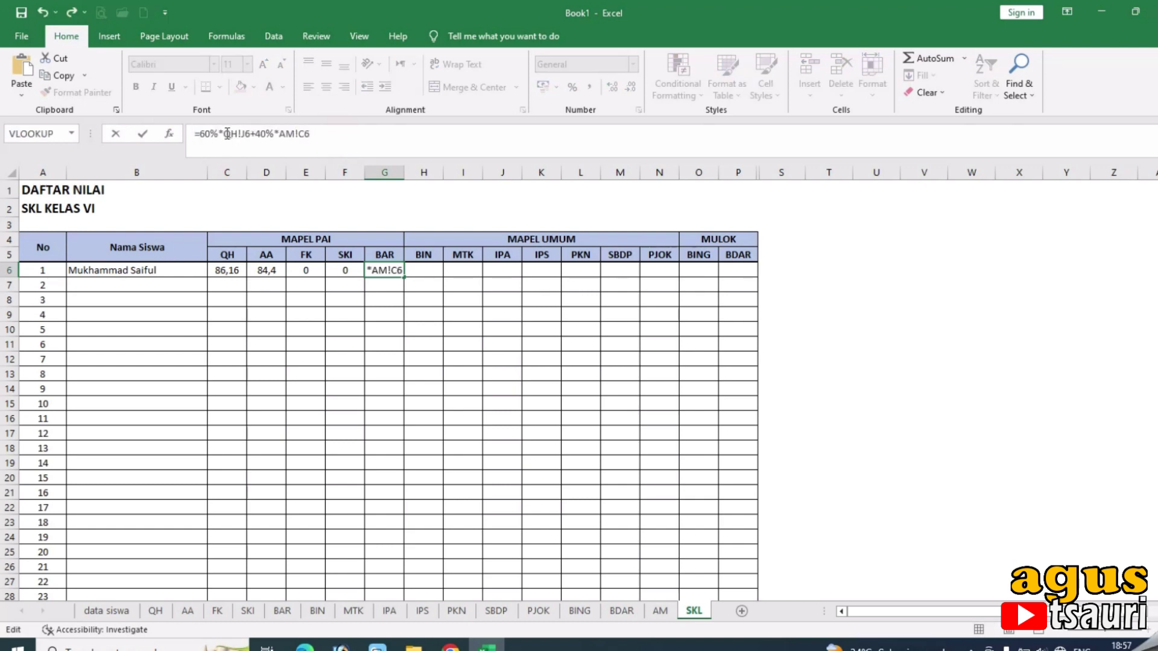
{"action": "left_click_drag", "start_coordinate": [224, 135], "coordinate": [235, 136]}
{"action": "type", "text": "BAR"}
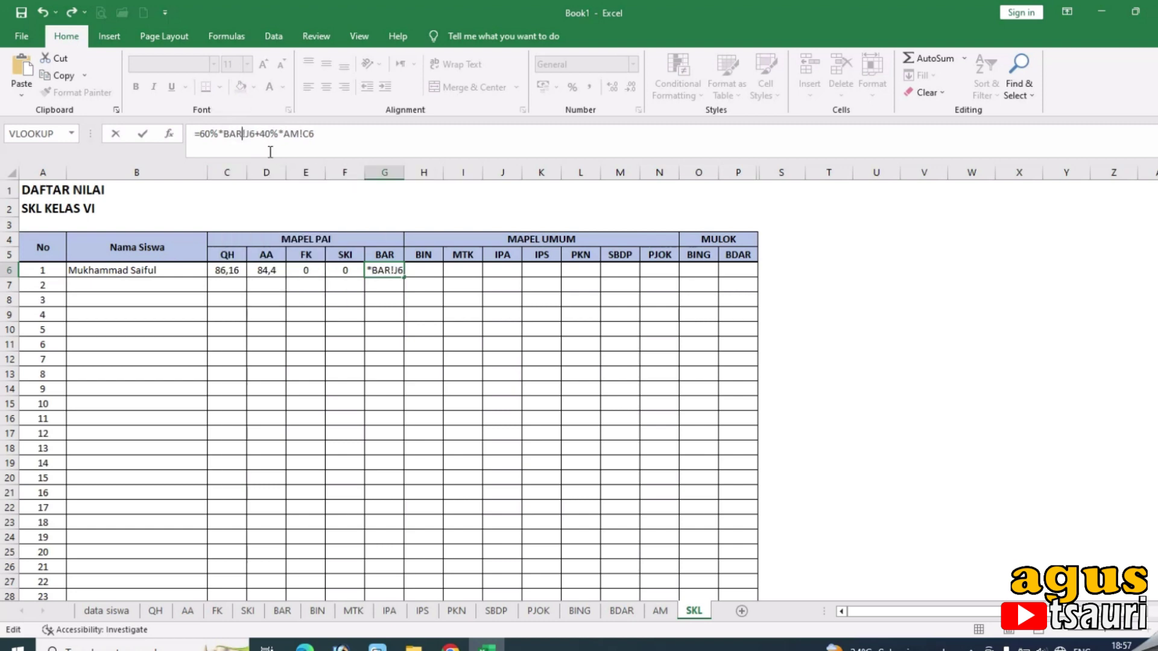
{"action": "left_click_drag", "start_coordinate": [303, 134], "coordinate": [309, 134]}
{"action": "type", "text": "G"}
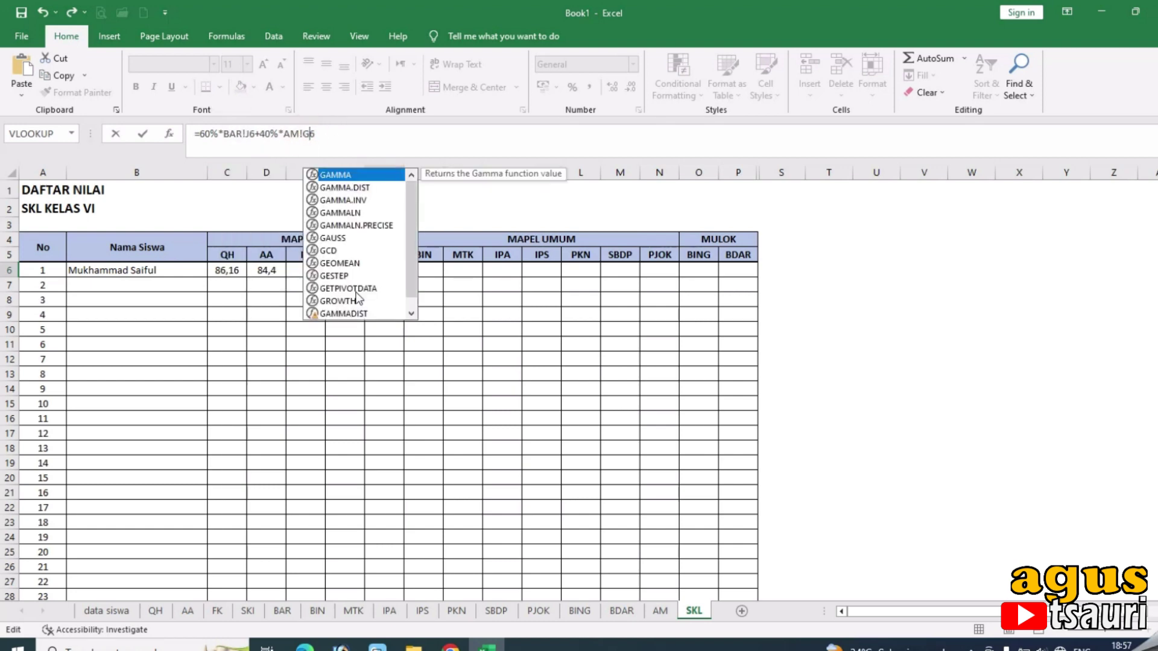
{"action": "key", "text": "Return"}
Enter =60%*BIN!J6+40%*AM!H6 in the BIN cell H6.
{"action": "left_click", "coordinate": [423, 269]}
{"action": "left_click", "coordinate": [389, 133]}
{"action": "type", "text": "=60%*QH!J6+40%*AM!C6"}
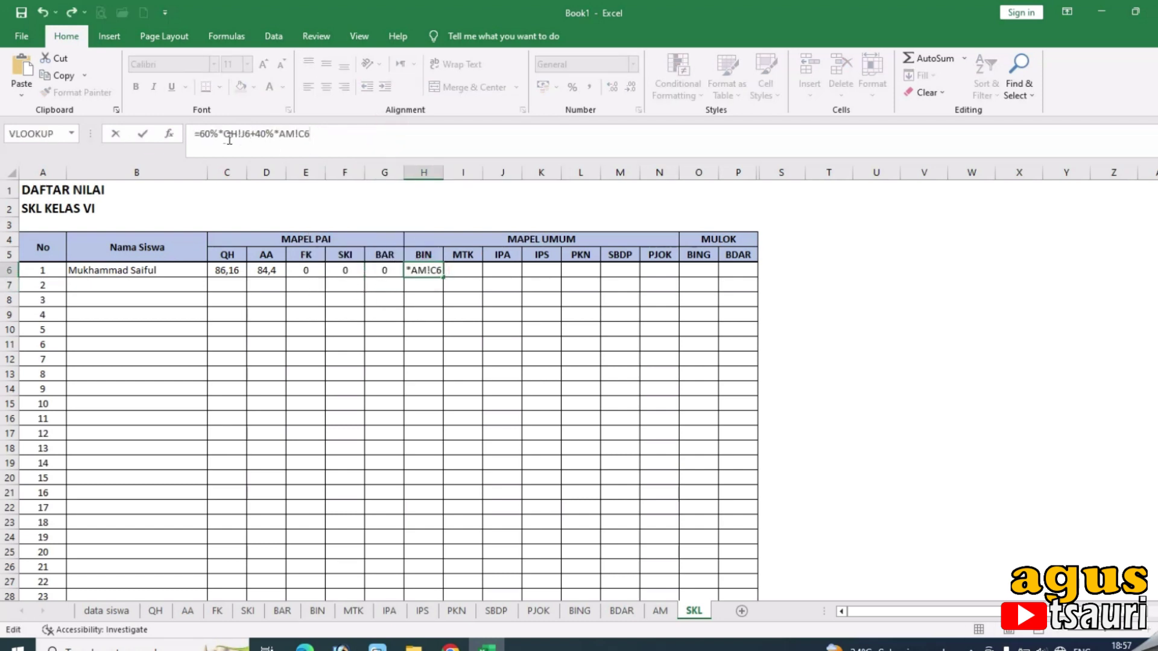
{"action": "left_click_drag", "start_coordinate": [224, 137], "coordinate": [236, 138]}
{"action": "type", "text": "BIN"}
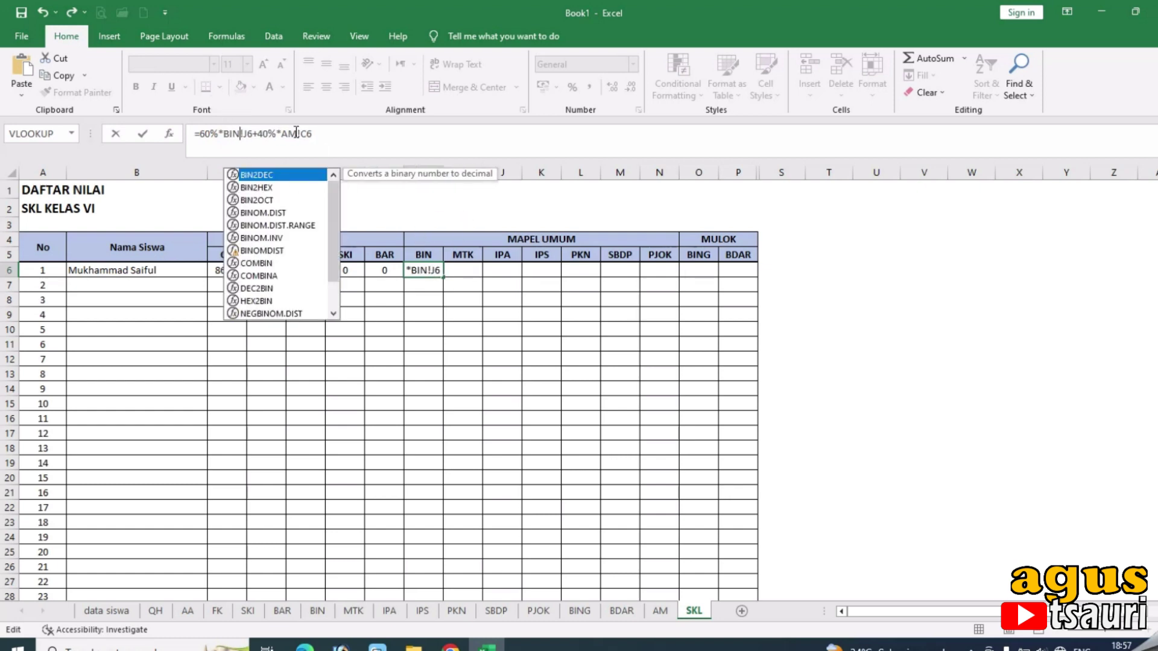
{"action": "left_click", "coordinate": [301, 134]}
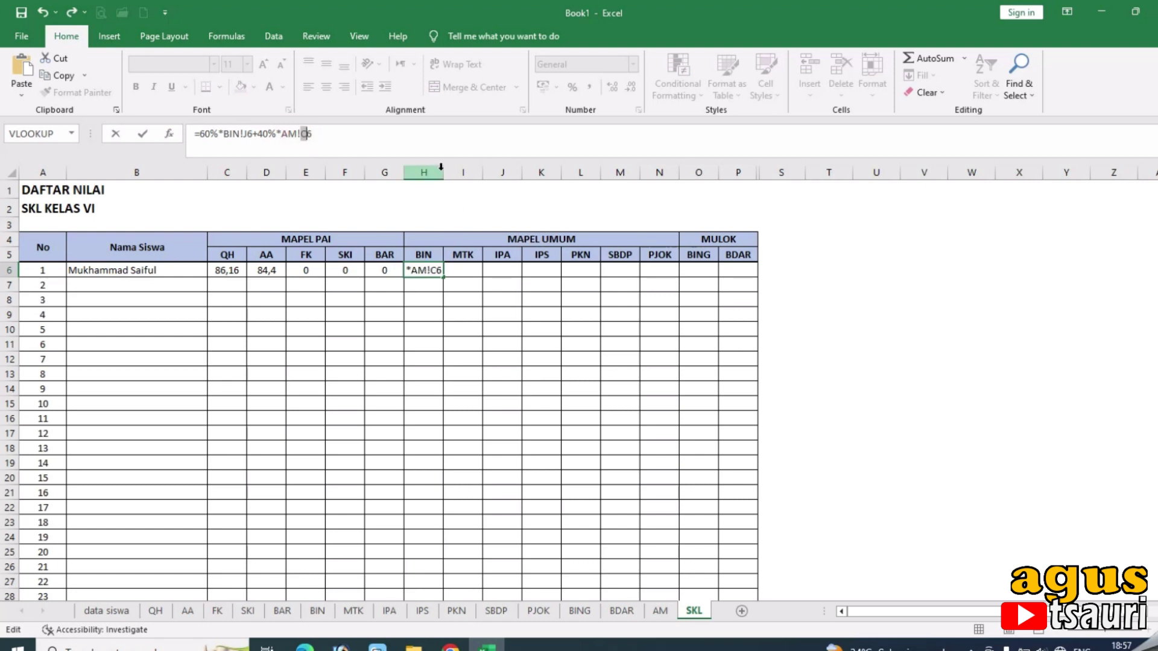
{"action": "type", "text": "H"}
{"action": "key", "text": "Return"}
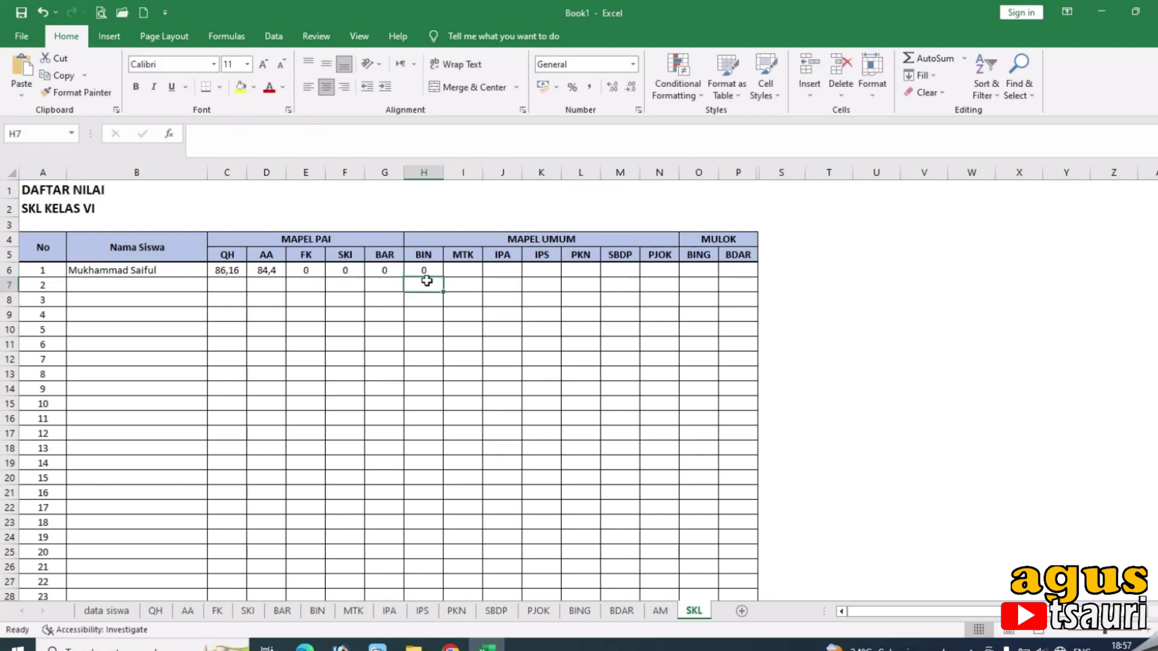
Enter =60%*MTK!J6+40%*AM!I6 in the MTK cell I6.
{"action": "left_click", "coordinate": [390, 269]}
{"action": "left_click", "coordinate": [420, 270]}
{"action": "left_click", "coordinate": [454, 269]}
{"action": "left_click", "coordinate": [406, 140]}
{"action": "type", "text": "=60%*QH!J6+40%*AM!C6"}
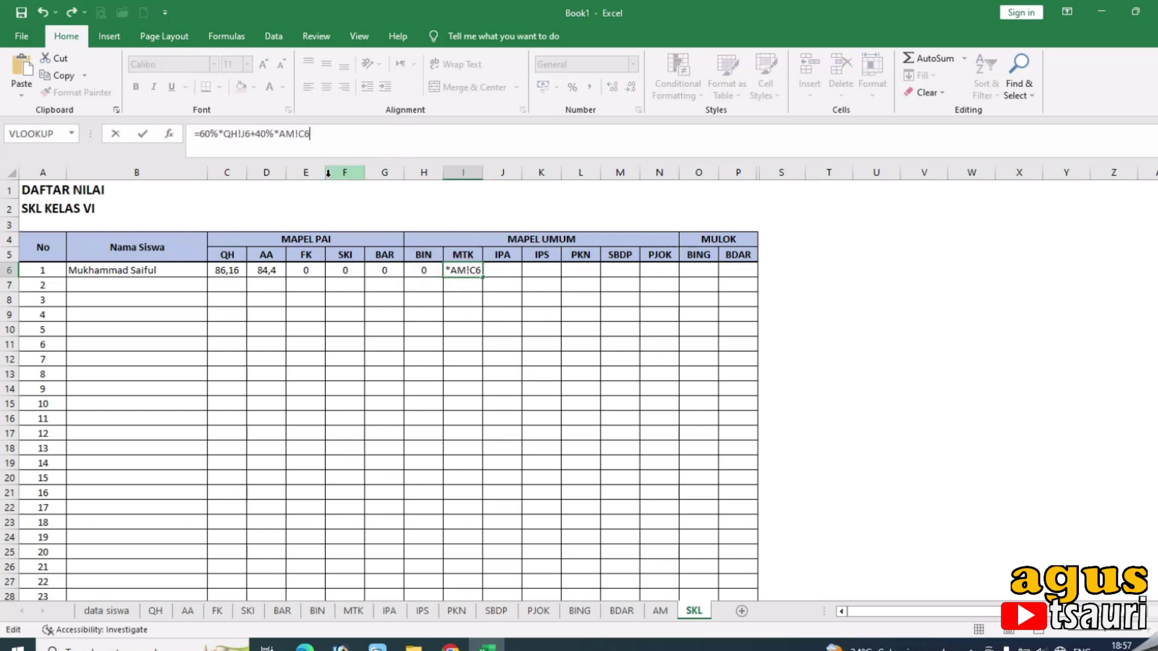
{"action": "left_click_drag", "start_coordinate": [226, 137], "coordinate": [236, 138]}
{"action": "type", "text": "MTK"}
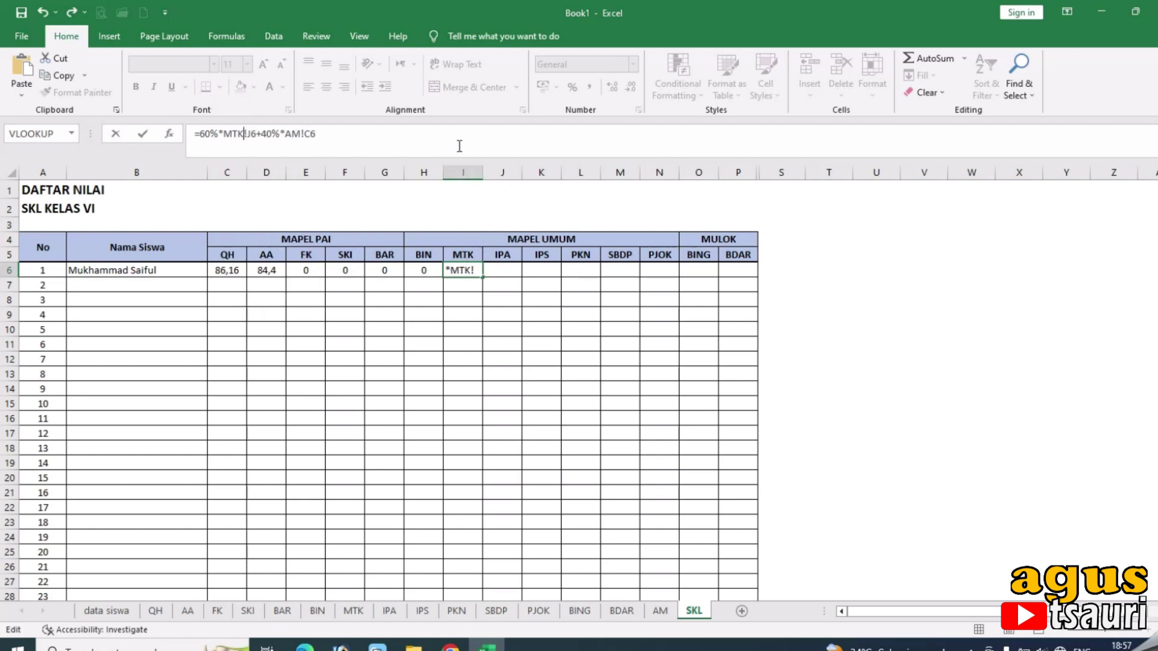
{"action": "left_click_drag", "start_coordinate": [304, 136], "coordinate": [310, 137]}
{"action": "type", "text": "I"}
{"action": "key", "text": "Return"}
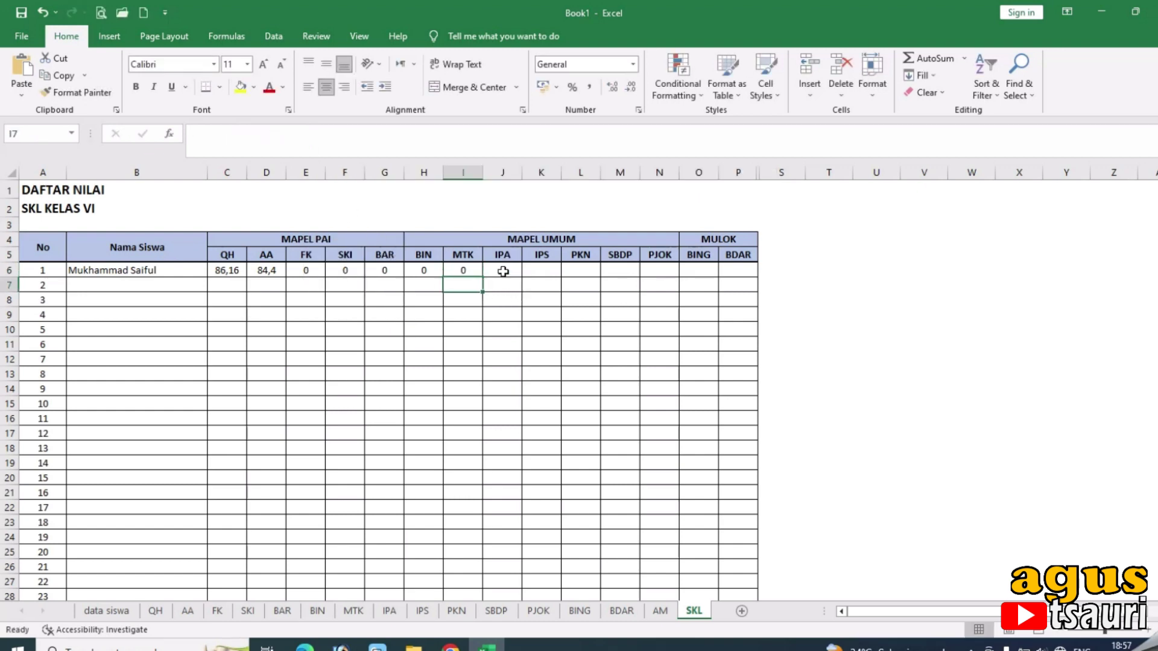
Enter =60%*IPA!J6+40%*AM!J6 in the IPA cell J6.
{"action": "left_click", "coordinate": [503, 267]}
{"action": "left_click", "coordinate": [460, 142]}
{"action": "type", "text": "=60%*QH!J6+40%*AM!C6"}
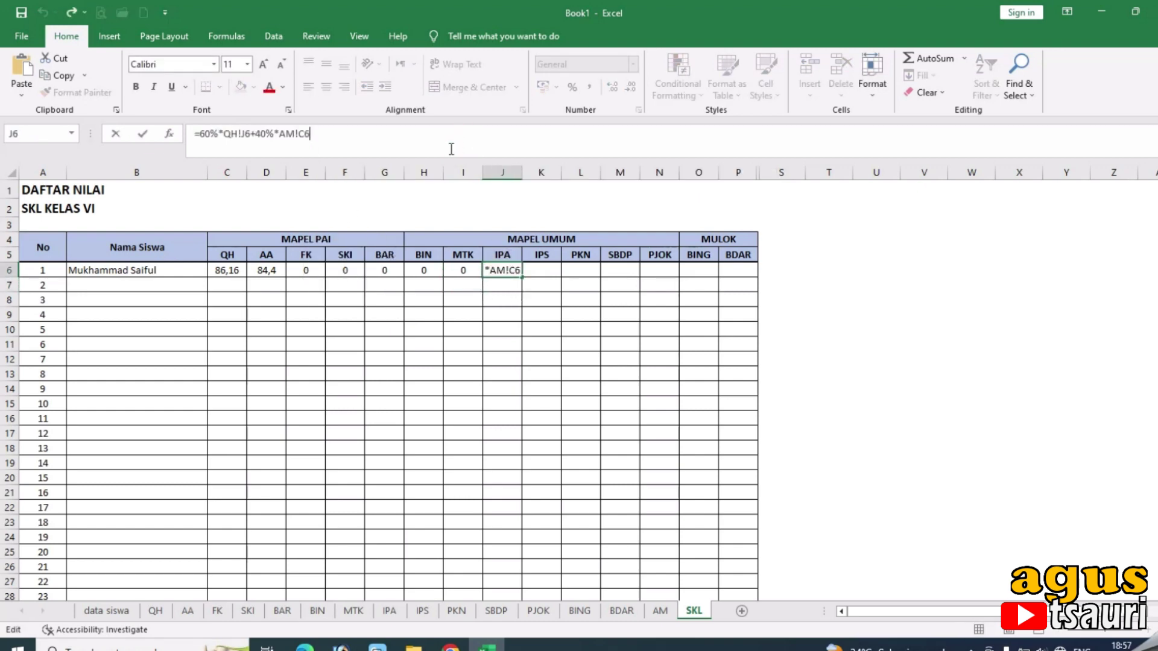
{"action": "double_click", "coordinate": [235, 134]}
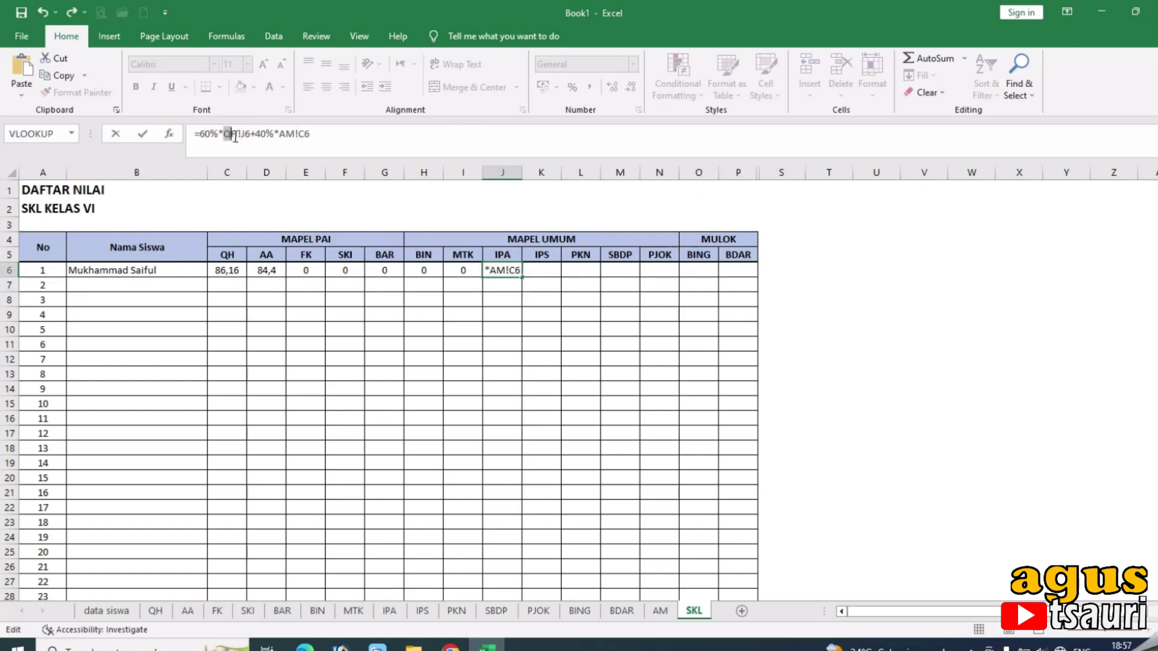
{"action": "type", "text": "IP"}
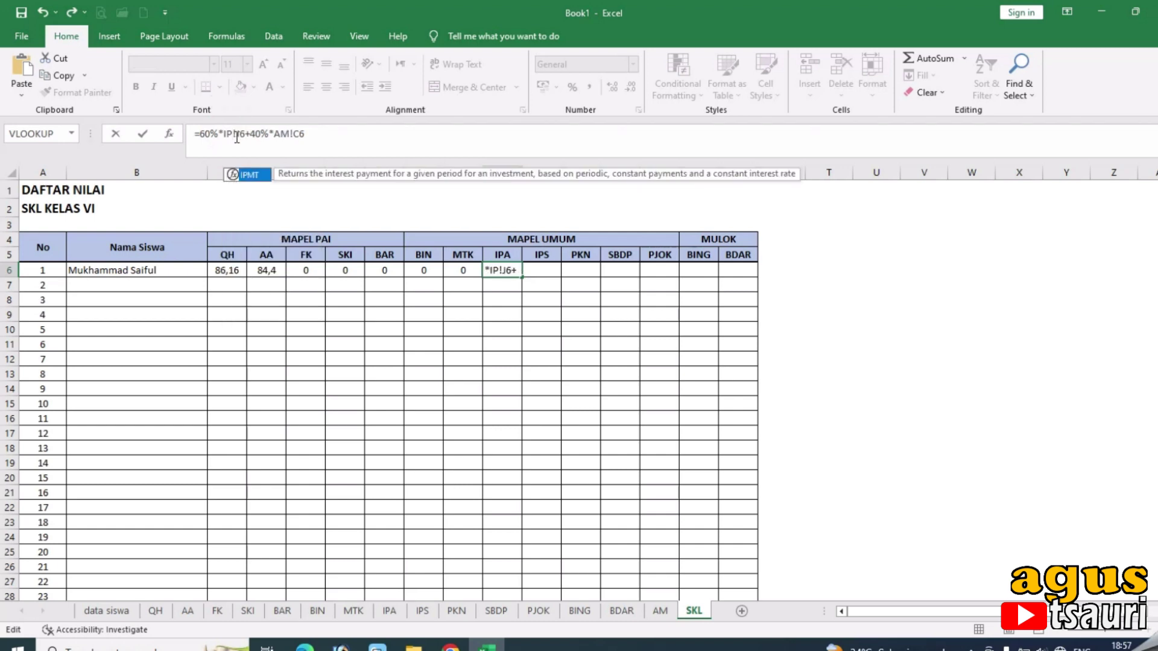
{"action": "type", "text": "A"}
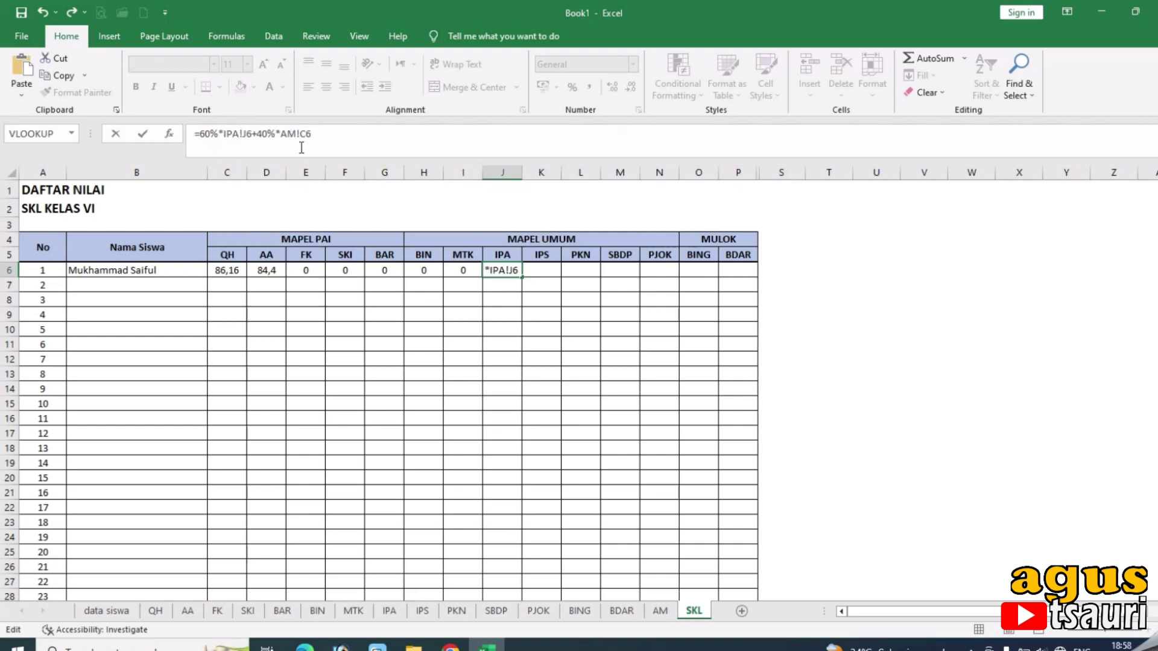
{"action": "double_click", "coordinate": [305, 134]}
{"action": "type", "text": "J6"}
{"action": "key", "text": "Return"}
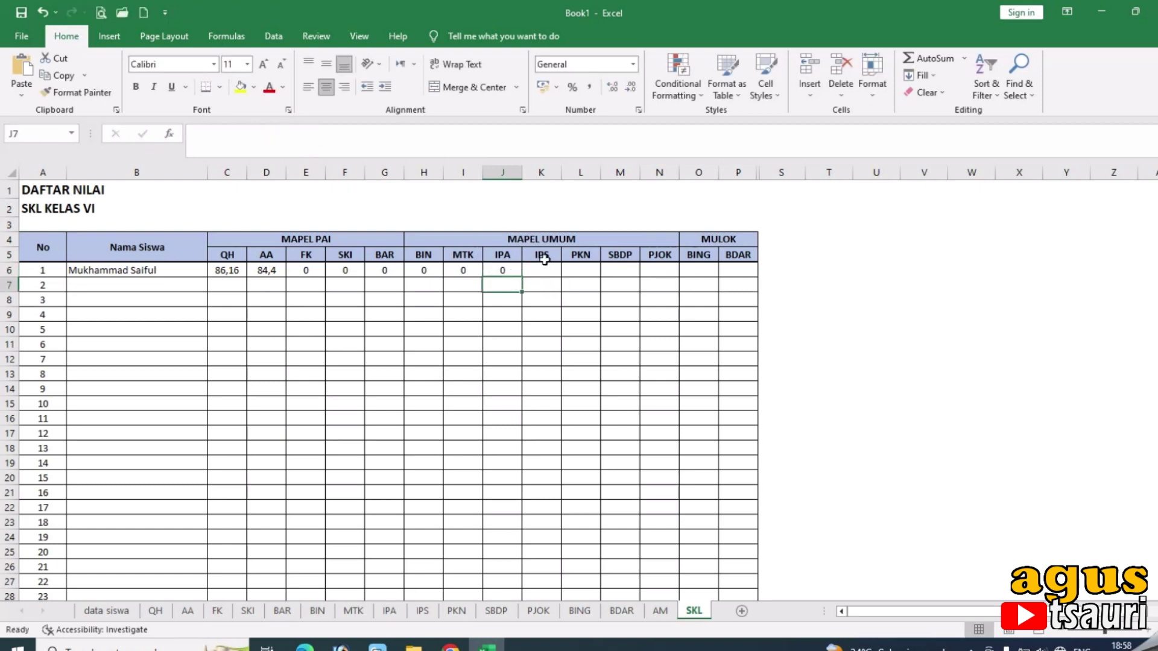
Enter =60%*IPS!J6+40%*AM!K6 in the IPS cell K6.
{"action": "left_click", "coordinate": [543, 269]}
{"action": "left_click", "coordinate": [500, 134]}
{"action": "type", "text": "=60%*QH!J6+40%*AM!C6"}
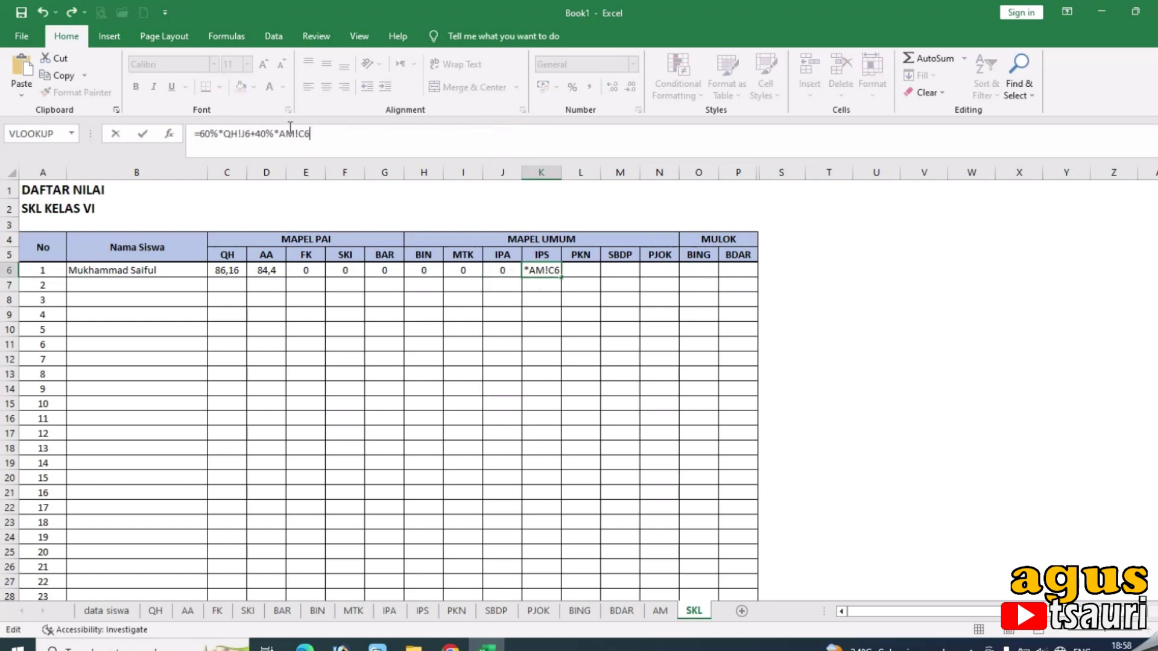
{"action": "double_click", "coordinate": [228, 133]}
{"action": "type", "text": "IPS"}
{"action": "left_click", "coordinate": [301, 133]}
{"action": "key", "text": "Delete"}
{"action": "type", "text": "K"}
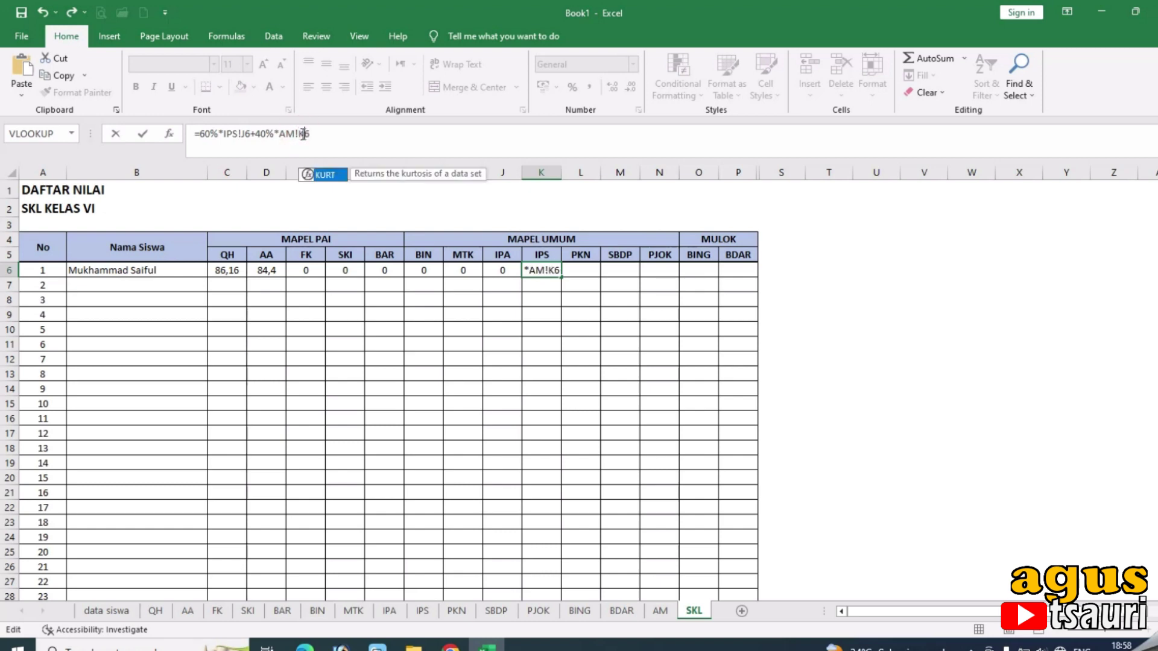
{"action": "key", "text": "Return"}
Enter =60%*PKN!J6+40%*AM!L6 in the PKN cell L6.
{"action": "left_click", "coordinate": [579, 269]}
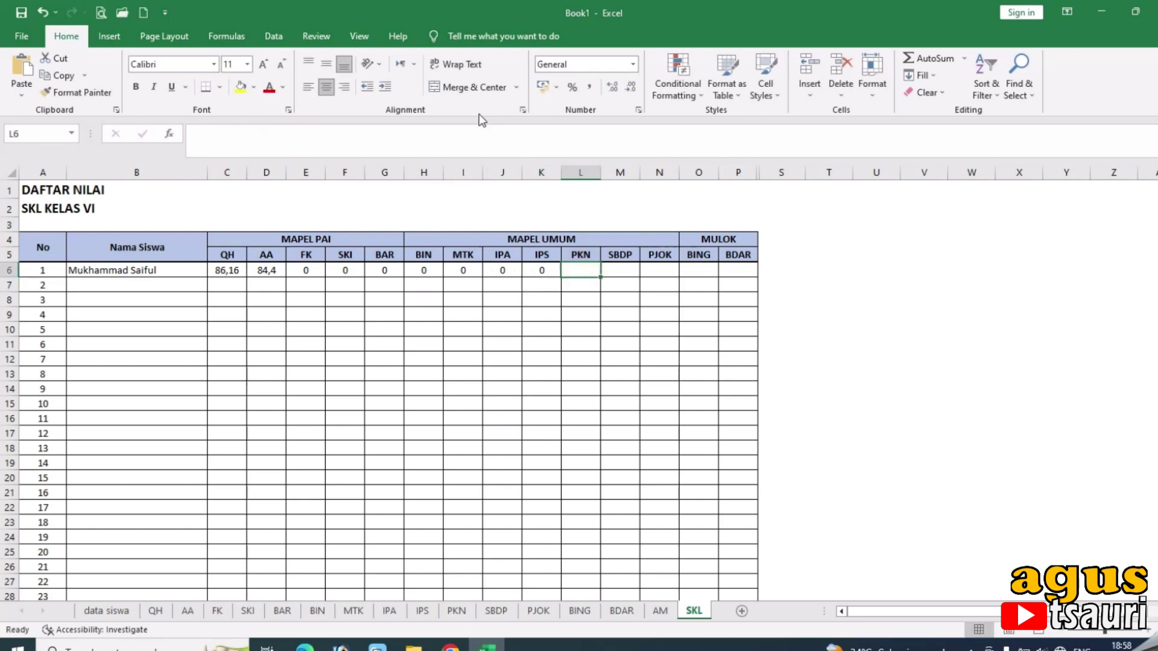
{"action": "left_click", "coordinate": [477, 142]}
{"action": "type", "text": "=60%*QH!J6+40%*AM!C6"}
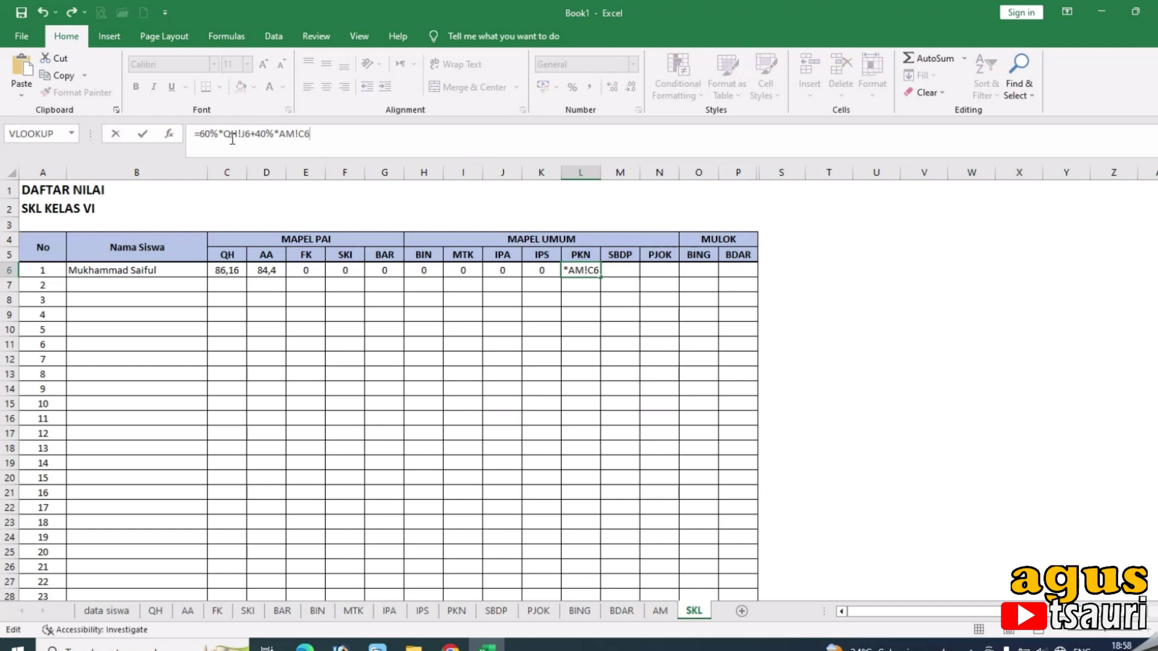
{"action": "double_click", "coordinate": [228, 134]}
{"action": "type", "text": "PKN"}
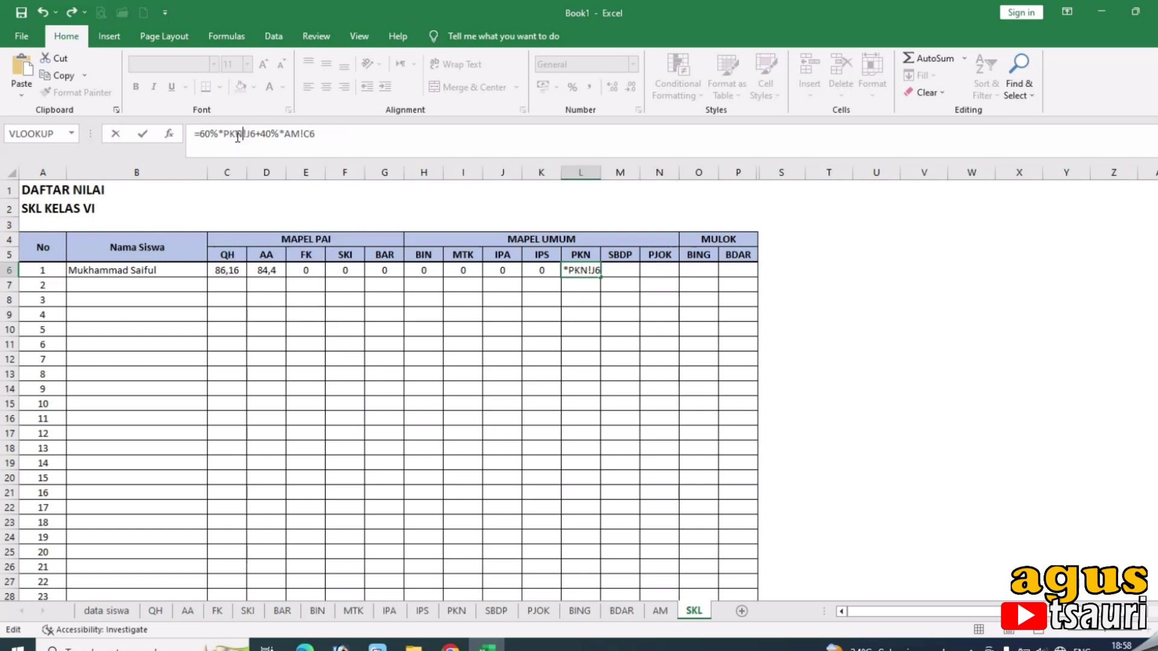
{"action": "left_click", "coordinate": [306, 134]}
{"action": "key", "text": "BackSpace"}
{"action": "type", "text": "L"}
{"action": "key", "text": "Return"}
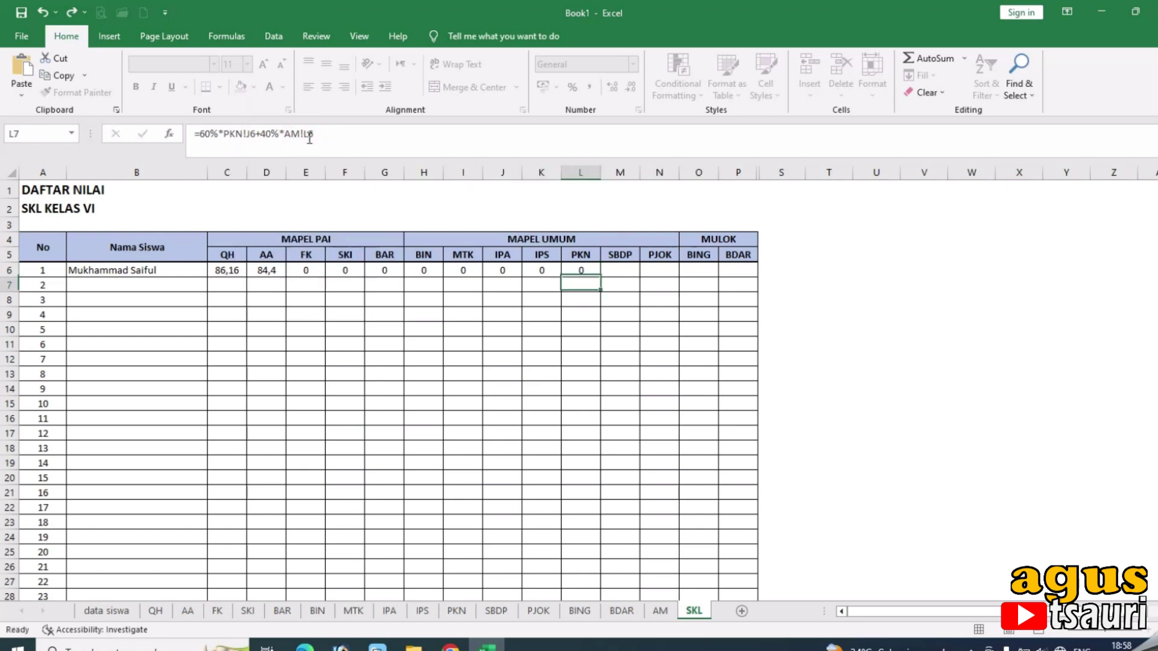
Enter =60%*SBDP!J6+40%*AM!M6 in the SBDP cell M6.
{"action": "left_click", "coordinate": [620, 270]}
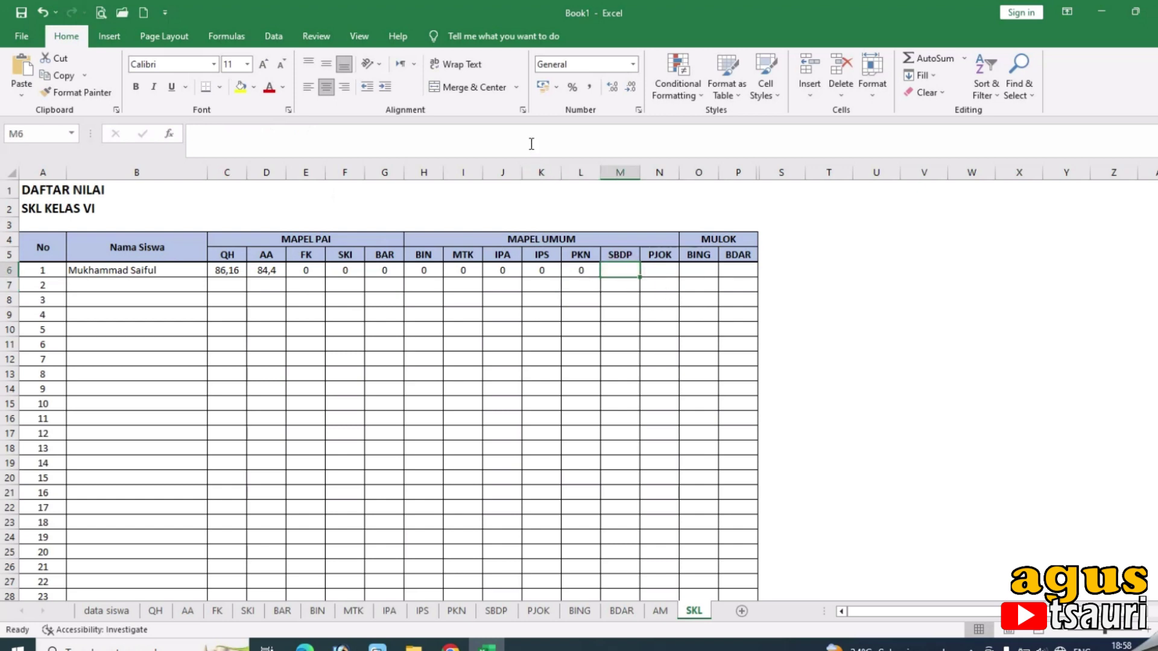
{"action": "left_click", "coordinate": [531, 144]}
{"action": "type", "text": "=60%*QH!J6+40%*AM!C6"}
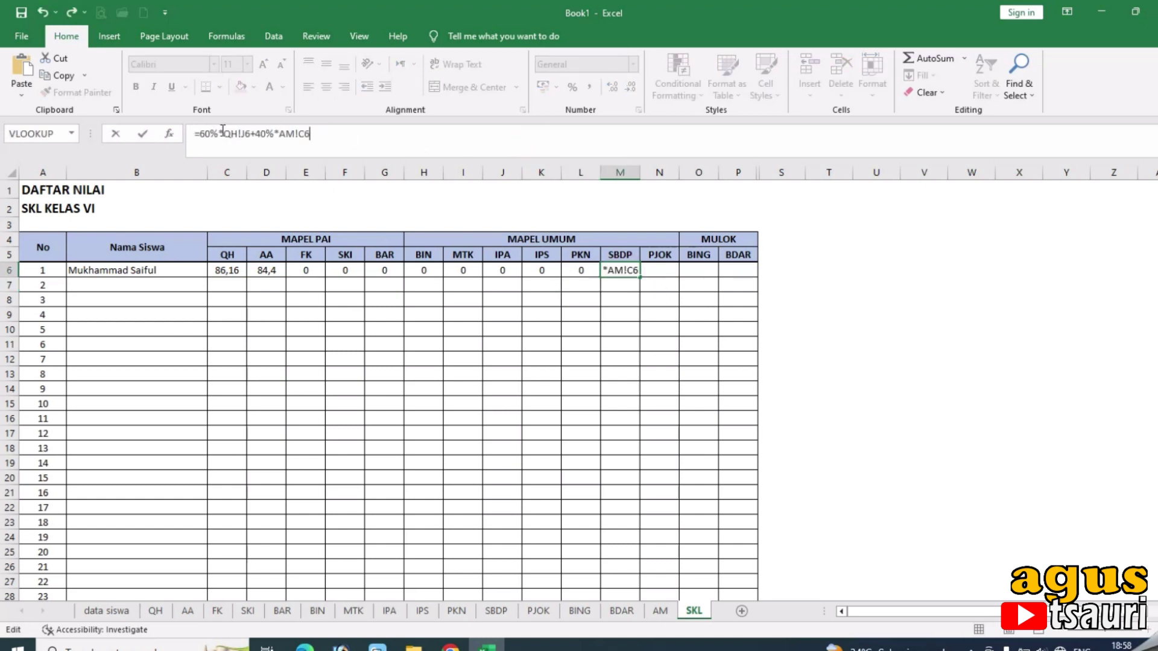
{"action": "left_click_drag", "start_coordinate": [225, 135], "coordinate": [239, 138]}
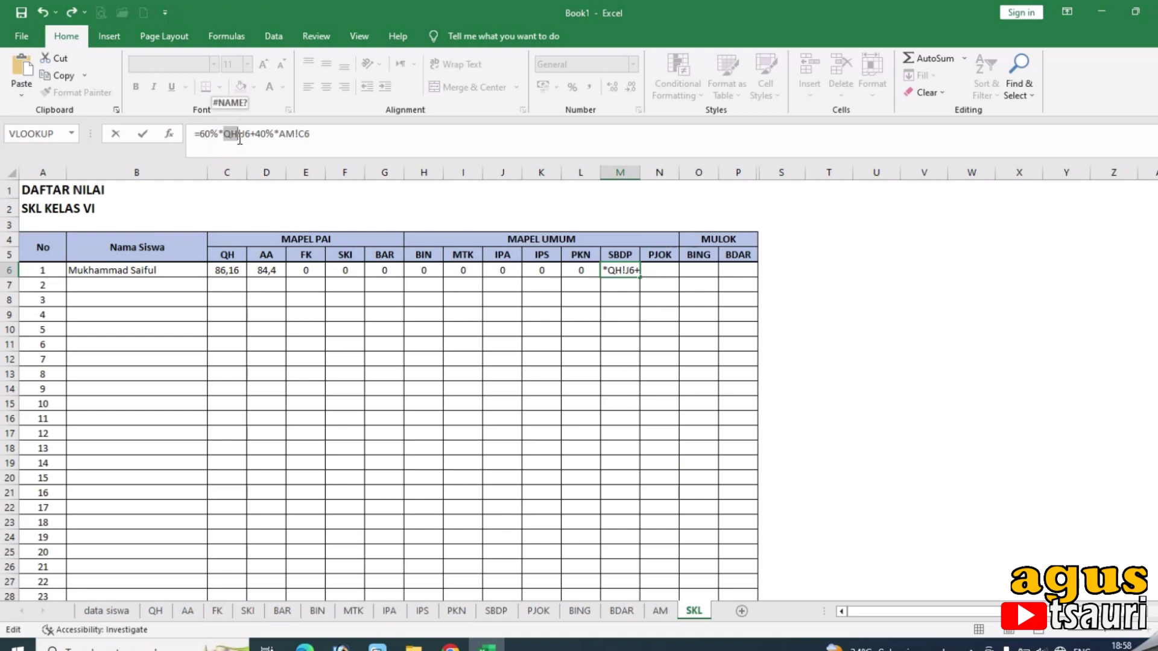
{"action": "type", "text": "SBDP"}
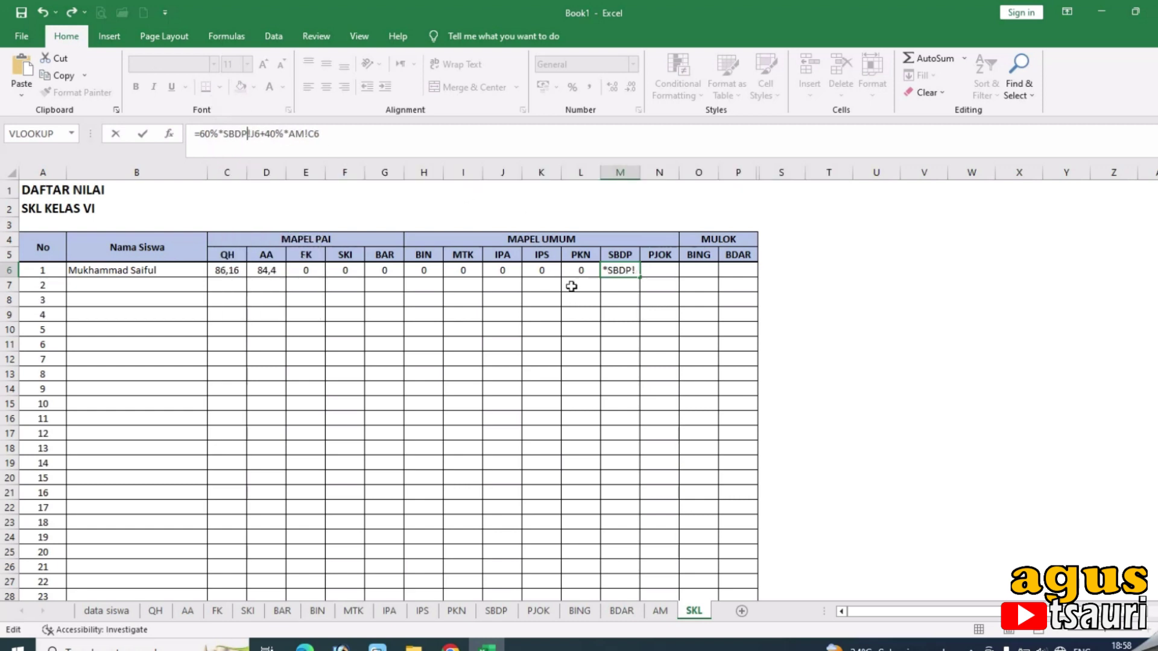
{"action": "left_click_drag", "start_coordinate": [309, 134], "coordinate": [315, 134]}
{"action": "type", "text": "M"}
{"action": "key", "text": "Return"}
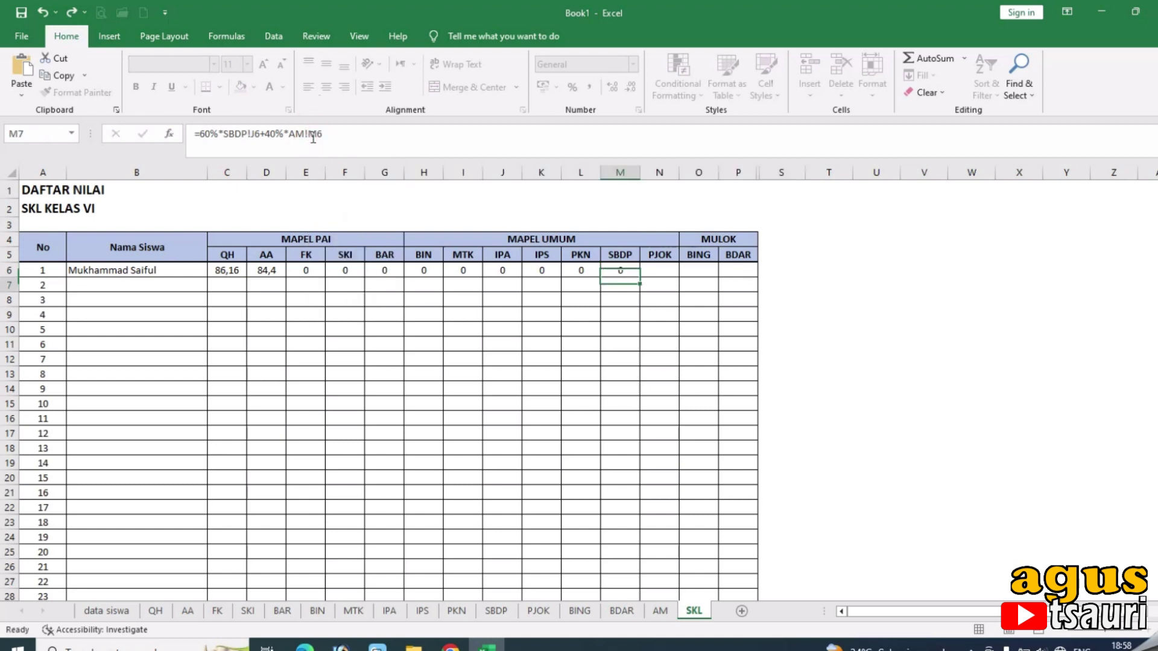
Enter =60%*PJOK!J6+40%*AM!N6 in the PJOK cell N6.
{"action": "left_click", "coordinate": [655, 266]}
{"action": "left_click", "coordinate": [554, 147]}
{"action": "type", "text": "=60%*QH!J6+40%*AM!C6"}
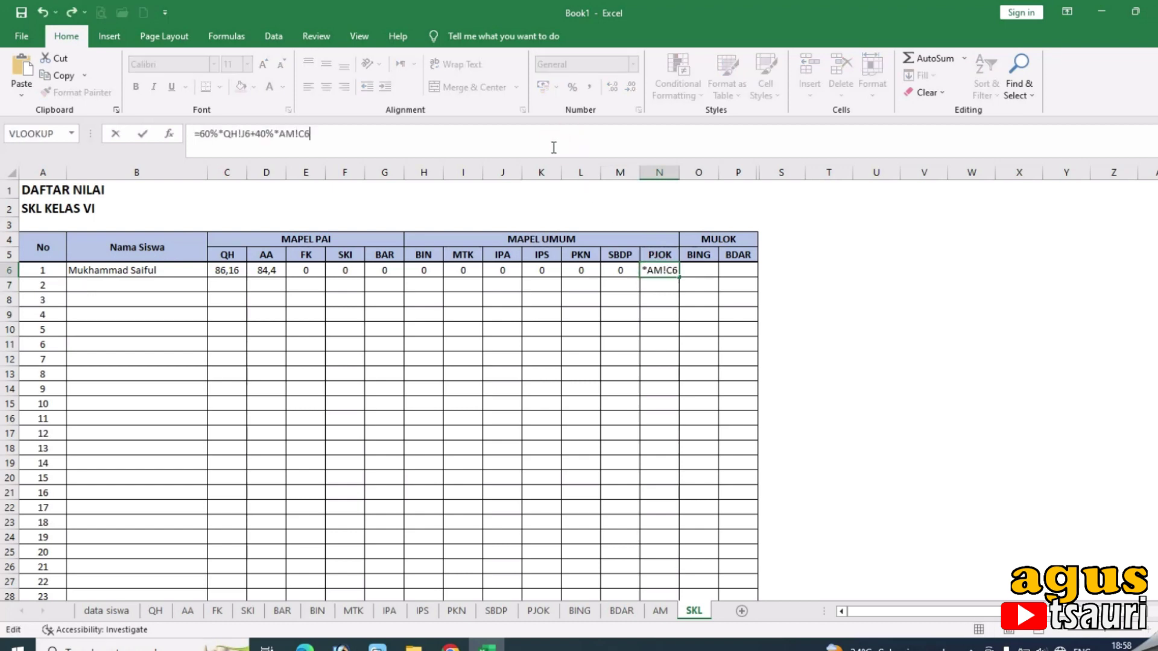
{"action": "double_click", "coordinate": [229, 133]}
{"action": "type", "text": "PJOK"}
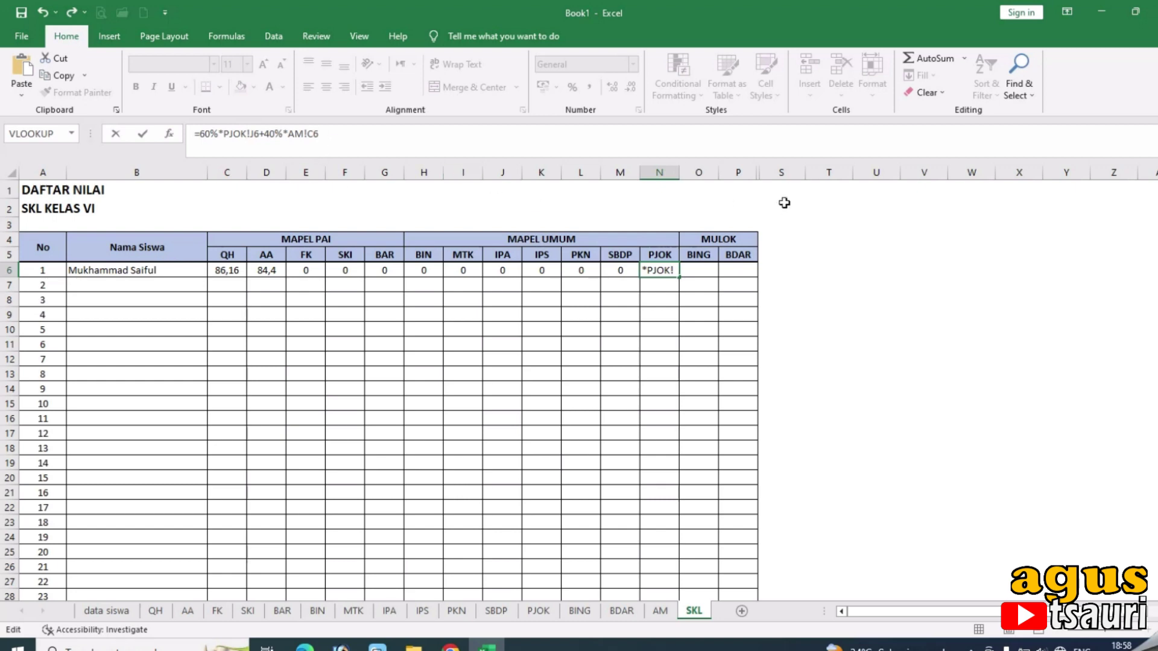
{"action": "left_click", "coordinate": [312, 133]}
{"action": "key", "text": "BackSpace"}
{"action": "type", "text": "N"}
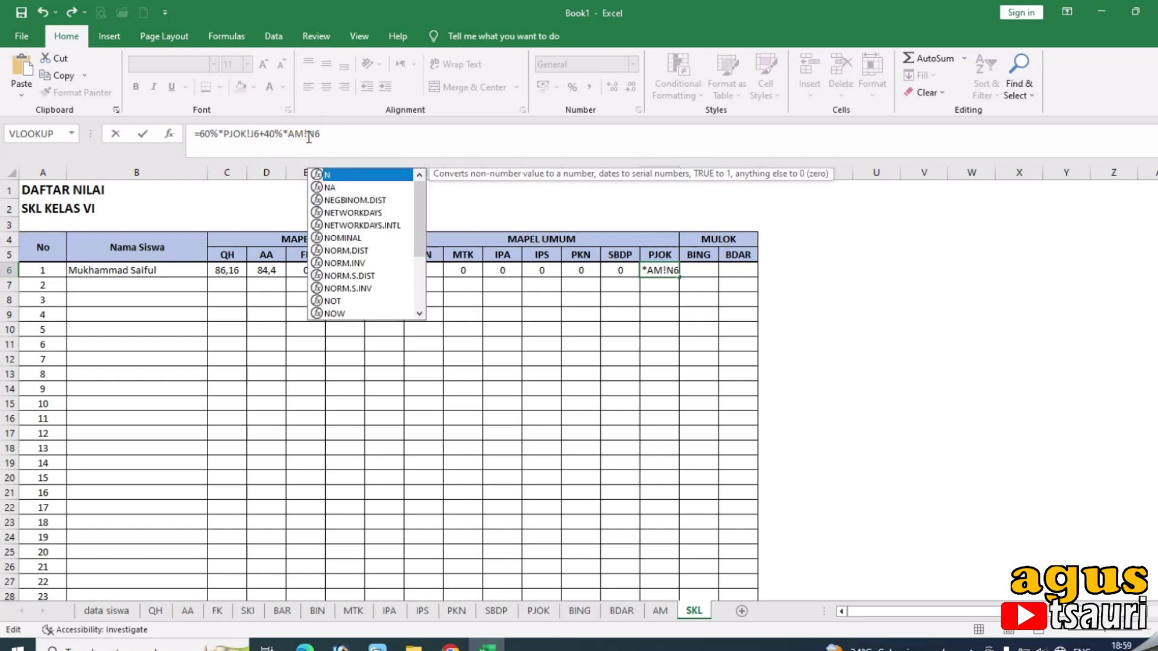
{"action": "key", "text": "Return"}
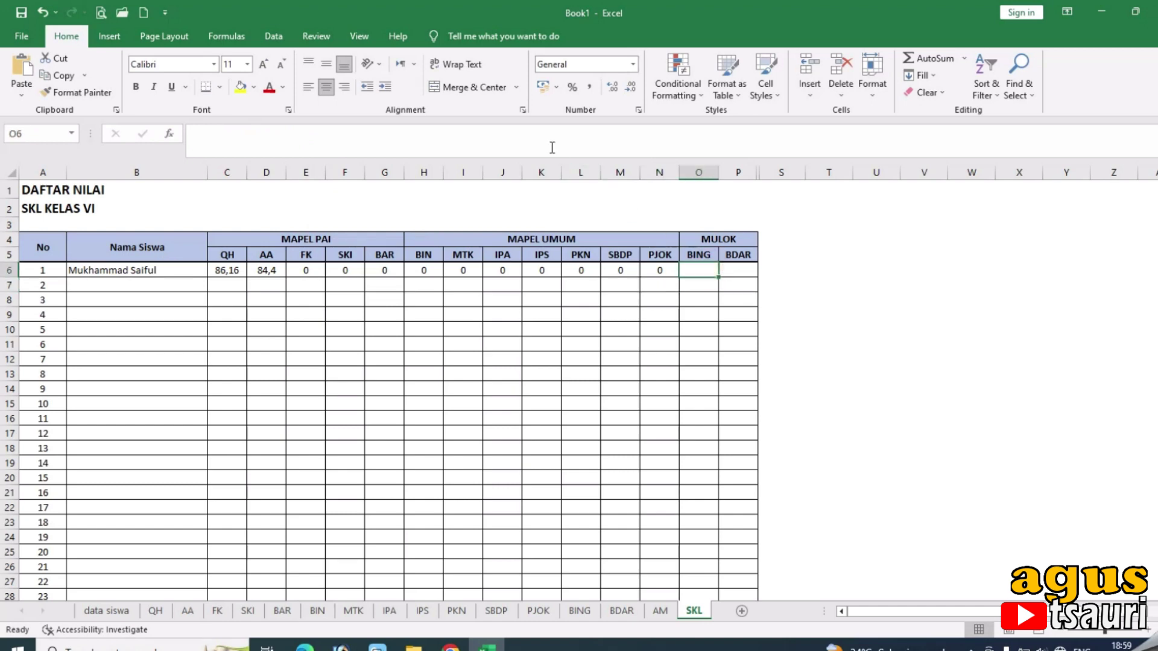
Enter =60%*BING!J6+40%*AM!O6 in the BING cell O6.
{"action": "left_click", "coordinate": [544, 146]}
{"action": "type", "text": "=60%*QH!J6+40%*AM!C6"}
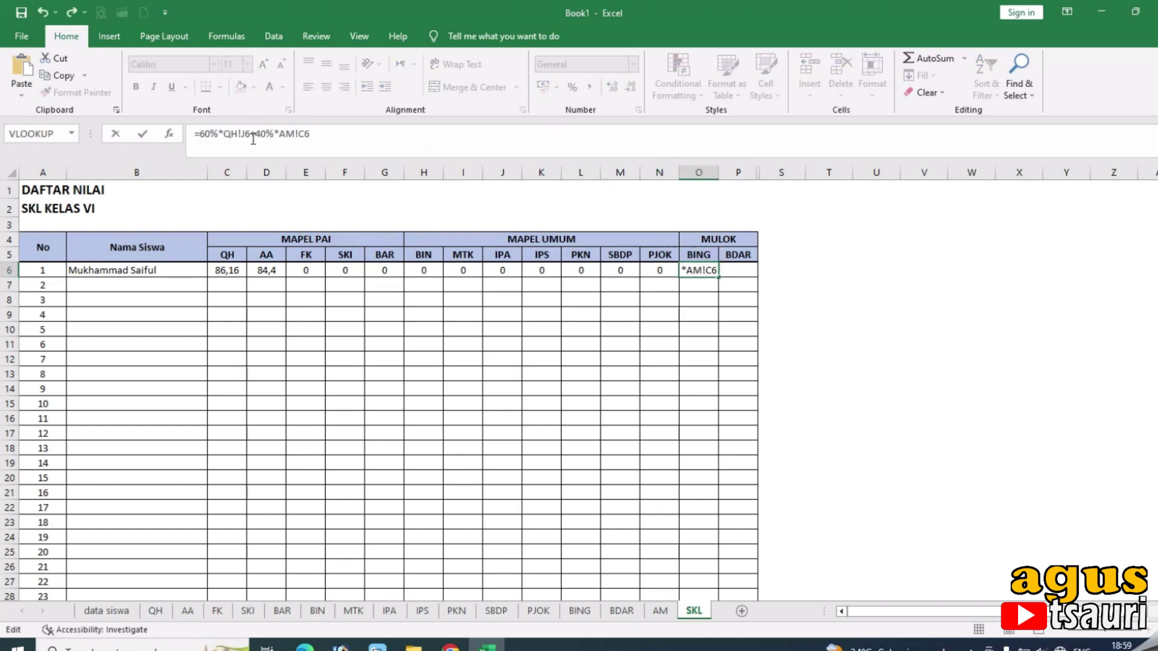
{"action": "left_click_drag", "start_coordinate": [225, 134], "coordinate": [234, 137]}
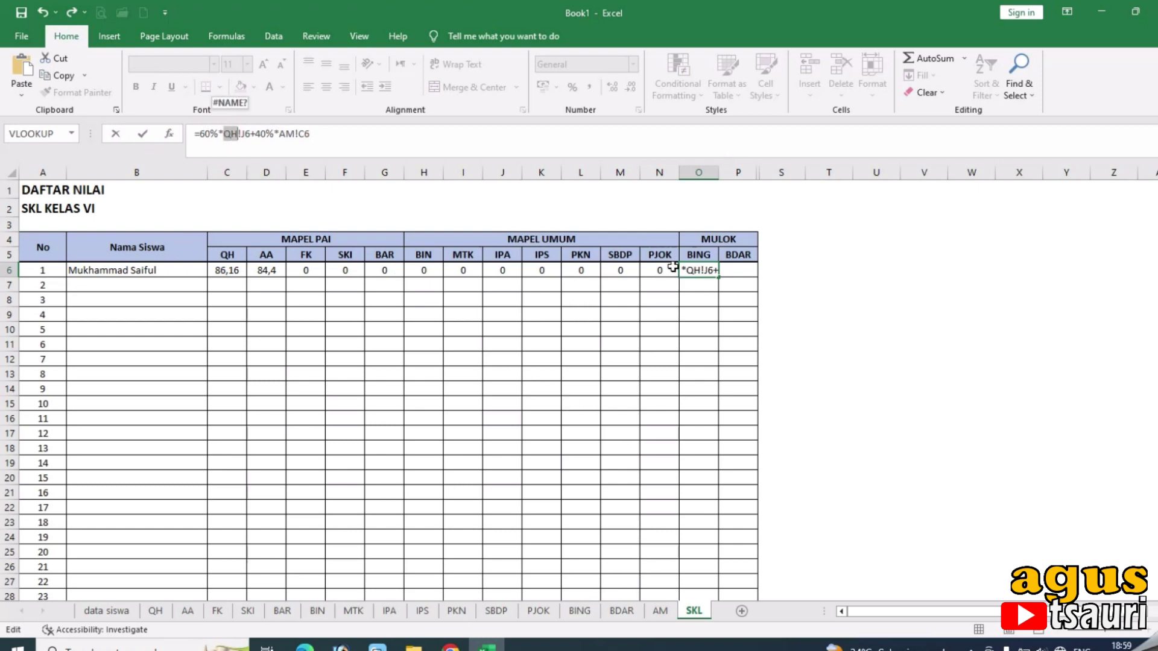
{"action": "type", "text": "BING"}
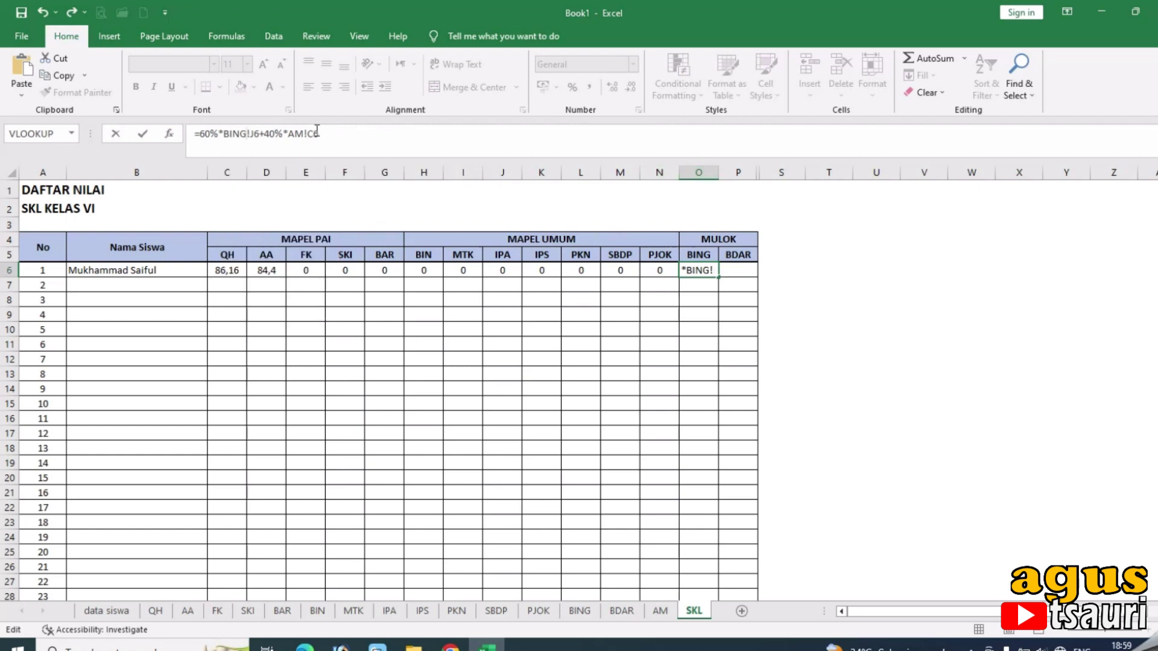
{"action": "left_click", "coordinate": [311, 133]}
{"action": "key", "text": "BackSpace"}
{"action": "type", "text": "O"}
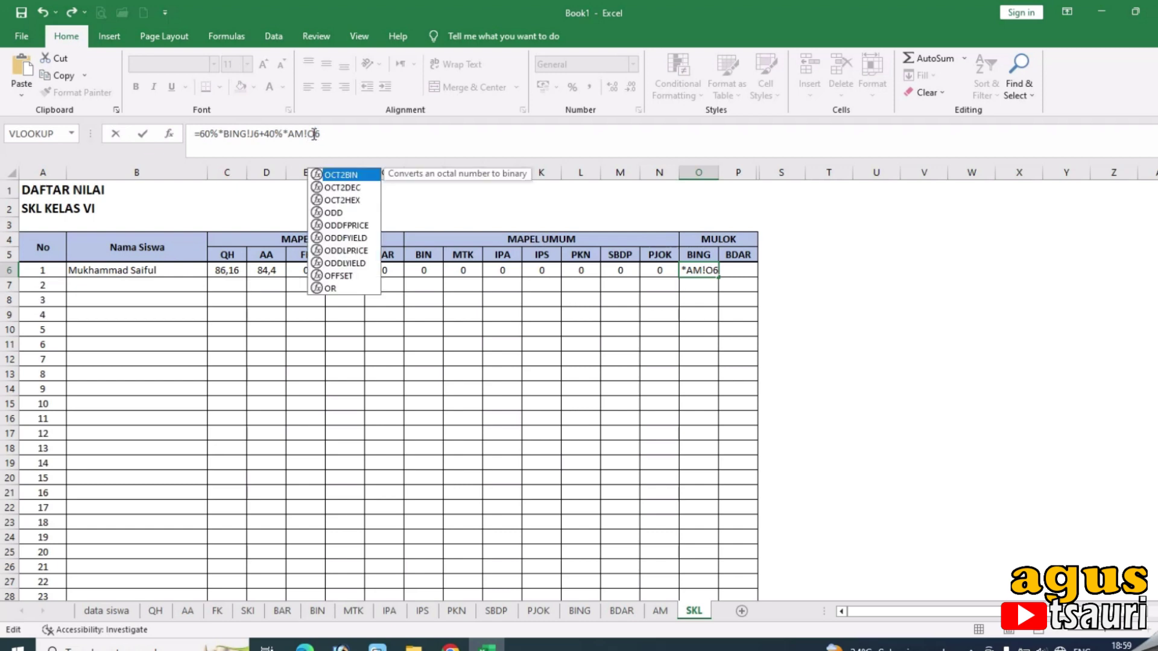
{"action": "key", "text": "Return"}
Enter =60%*BDAR!J6+40%*AM!P6 in the BDAR cell P6.
{"action": "left_click", "coordinate": [751, 272]}
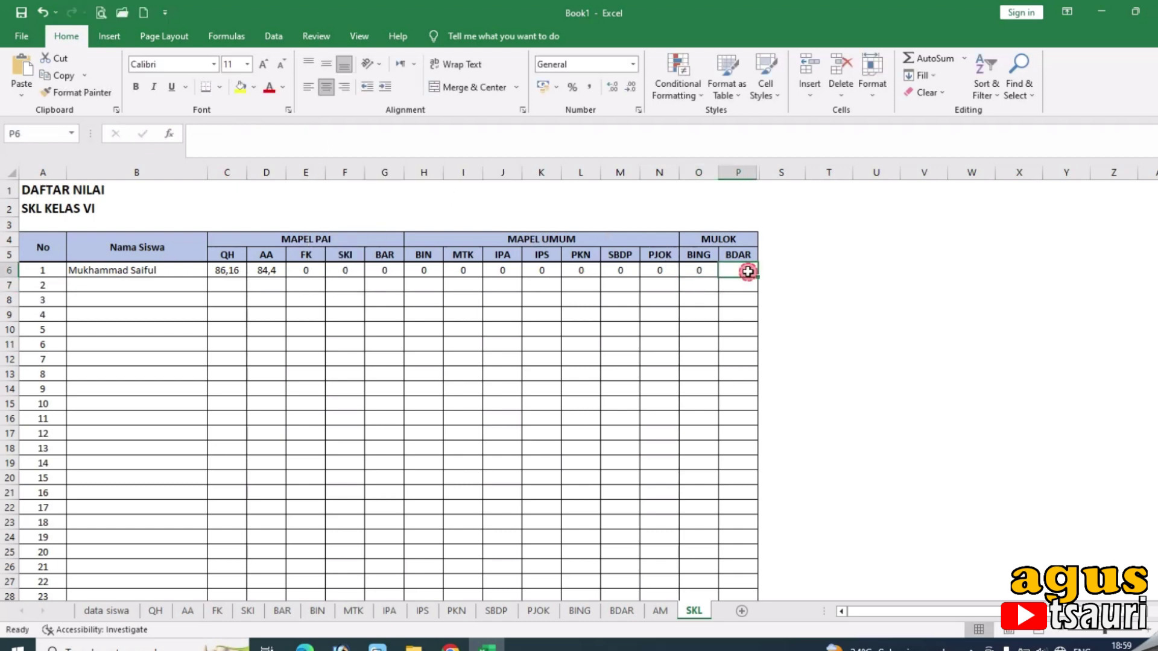
{"action": "left_click", "coordinate": [412, 131]}
{"action": "type", "text": "=60%*QH!J6+40%*AM!C6"}
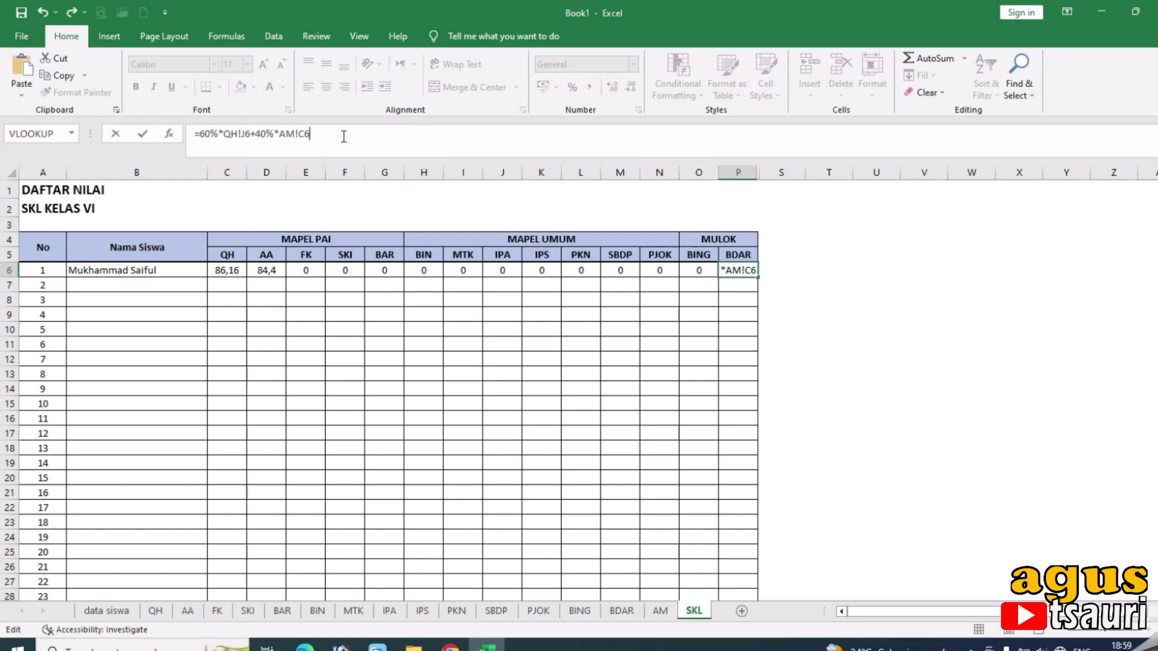
{"action": "left_click_drag", "start_coordinate": [226, 138], "coordinate": [235, 135]}
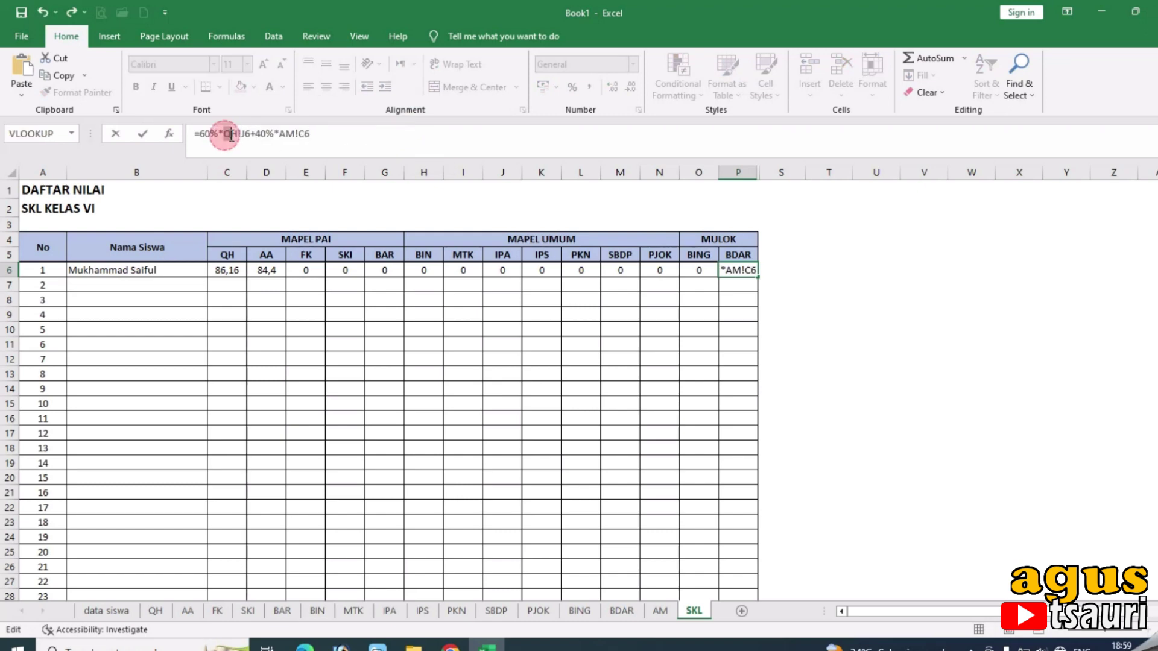
{"action": "type", "text": "BDAR"}
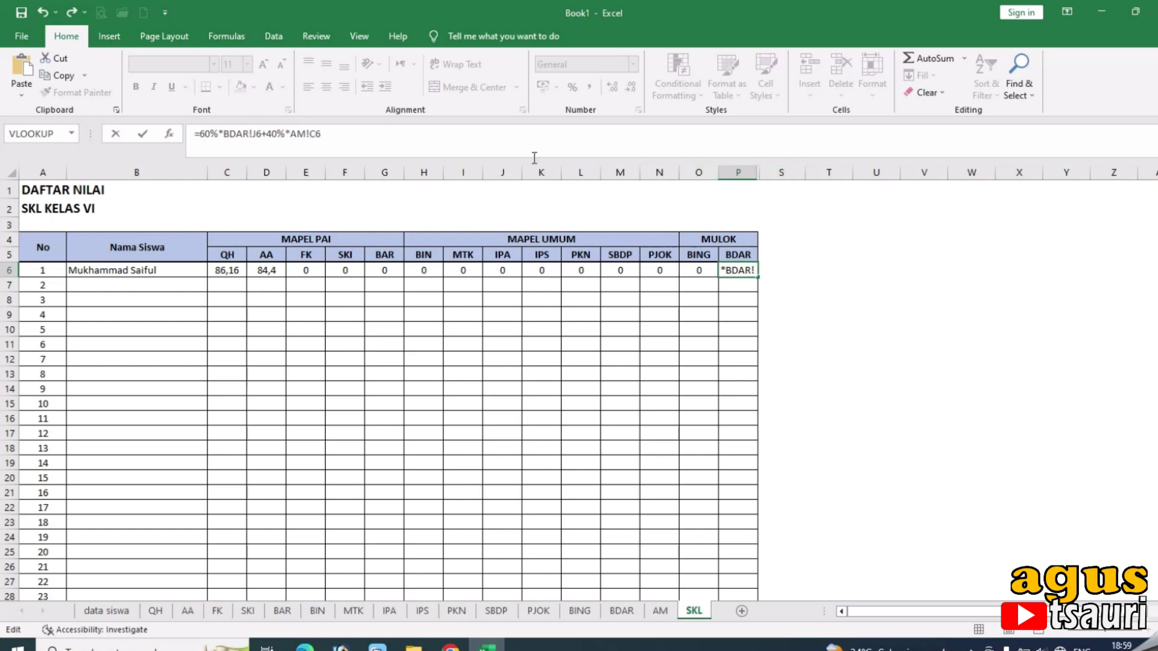
{"action": "left_click", "coordinate": [311, 136]}
{"action": "key", "text": "Delete"}
{"action": "type", "text": "P"}
{"action": "key", "text": "Return"}
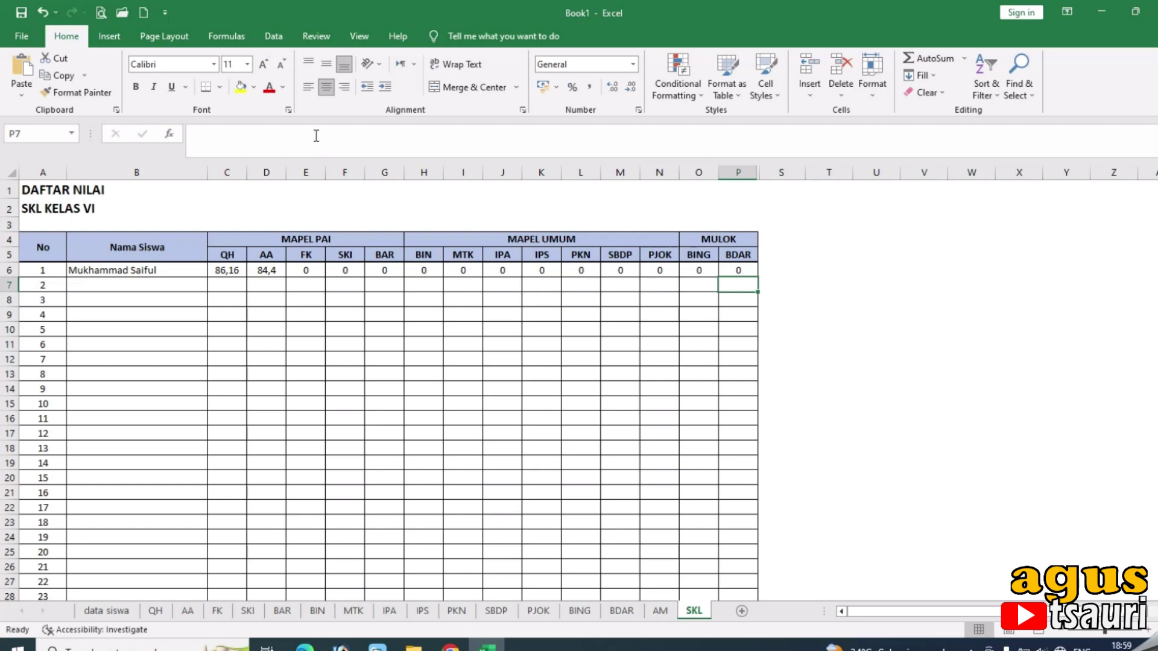
Copy the row 6 weighted-grade formulas in C6:P6 down to row 45, then select C6:P45.
{"action": "left_click_drag", "start_coordinate": [227, 270], "coordinate": [746, 565]}
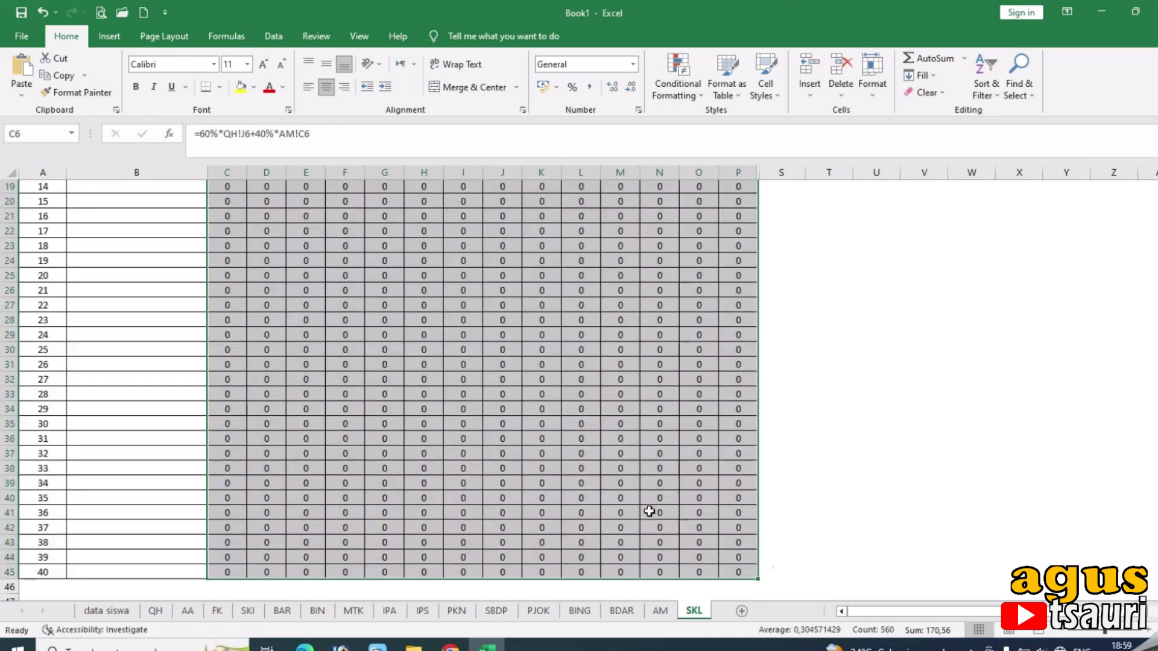
{"action": "scroll", "coordinate": [649, 512], "scroll_direction": "up", "scroll_amount": 7}
{"action": "left_click", "coordinate": [516, 377]}
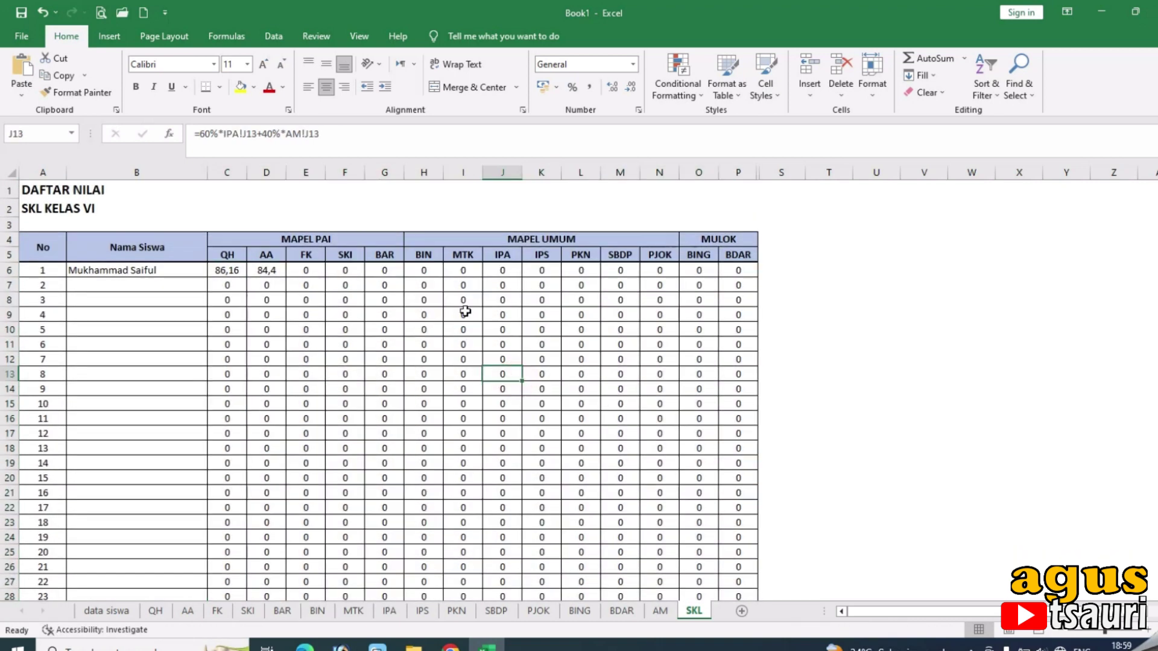
{"action": "left_click", "coordinate": [222, 271]}
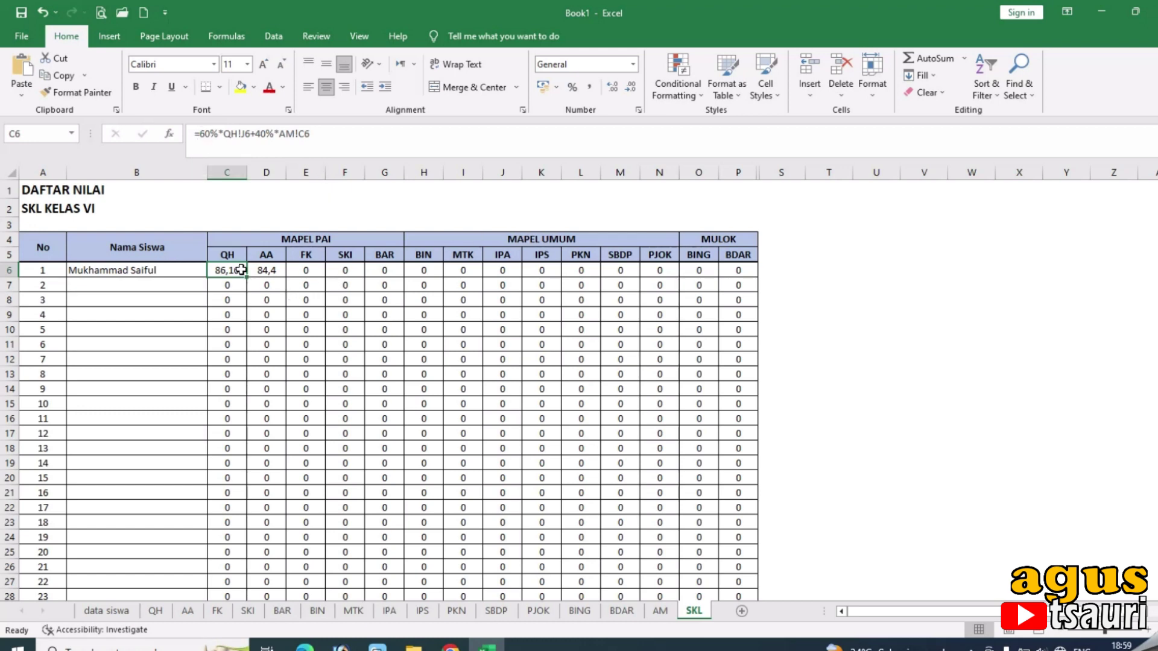
{"action": "left_click_drag", "start_coordinate": [239, 269], "coordinate": [735, 575]}
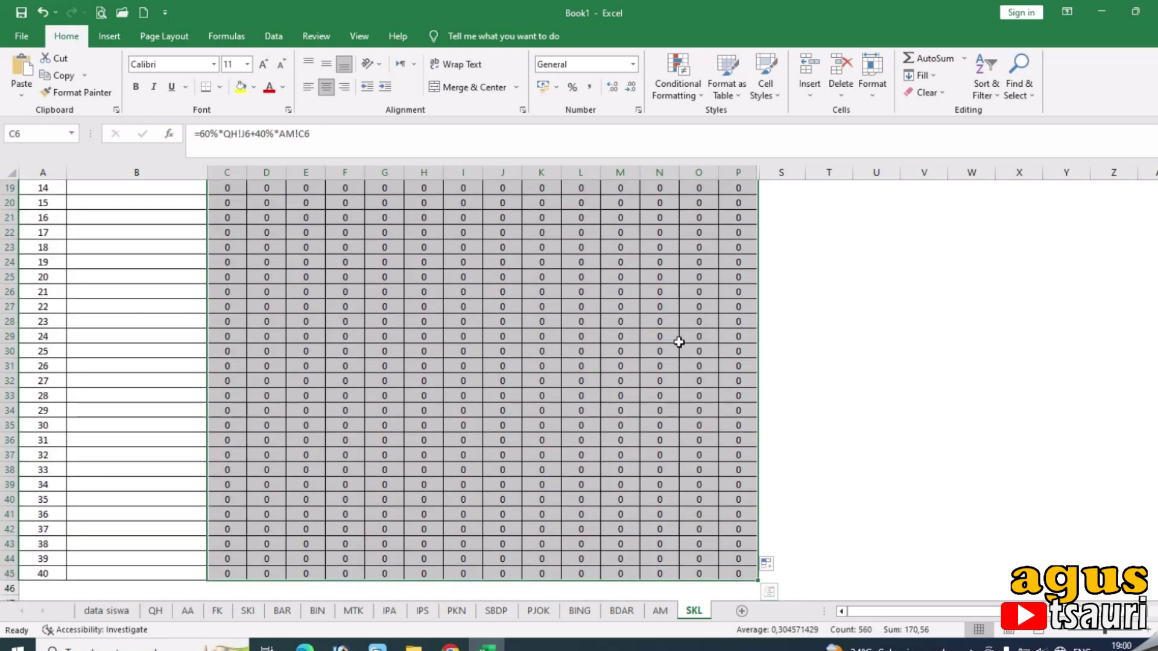
Start a new conditional formatting rule for cells with specific text containing 0.
{"action": "left_click", "coordinate": [682, 100]}
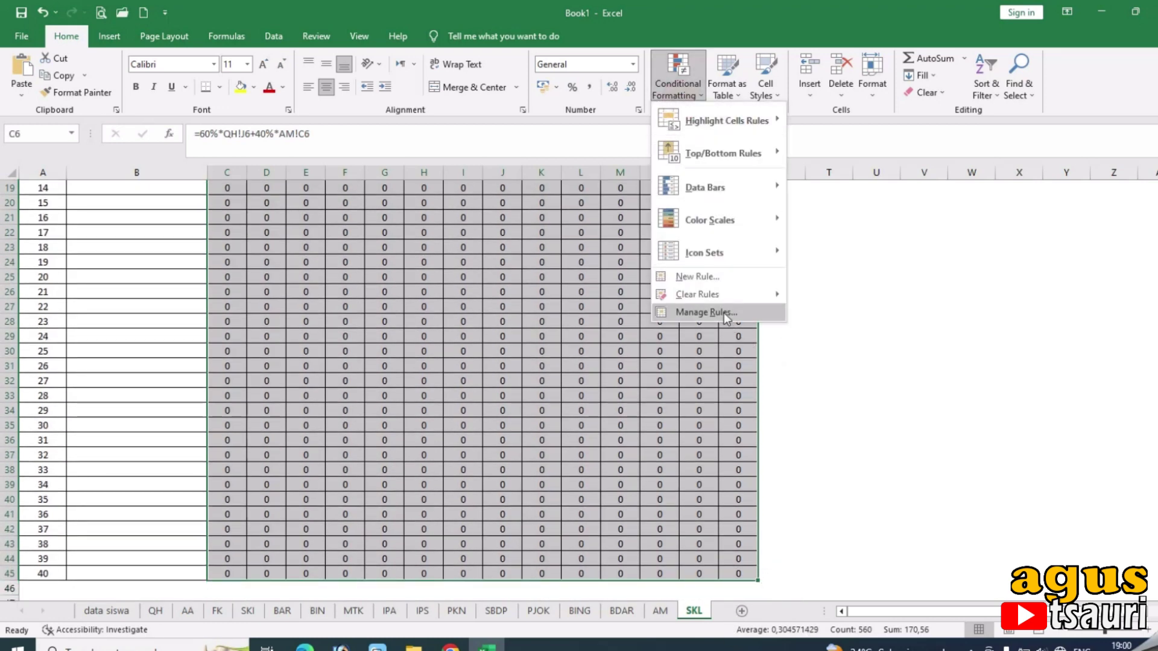
{"action": "left_click", "coordinate": [723, 312]}
{"action": "left_click", "coordinate": [412, 405]}
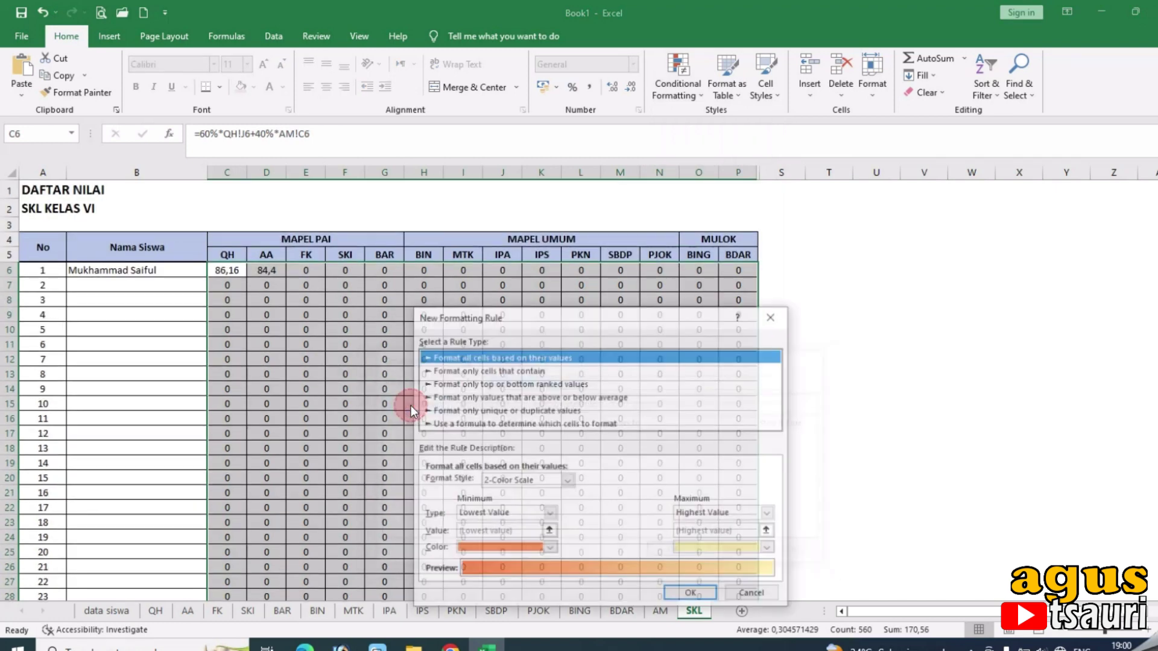
{"action": "left_click", "coordinate": [493, 370]}
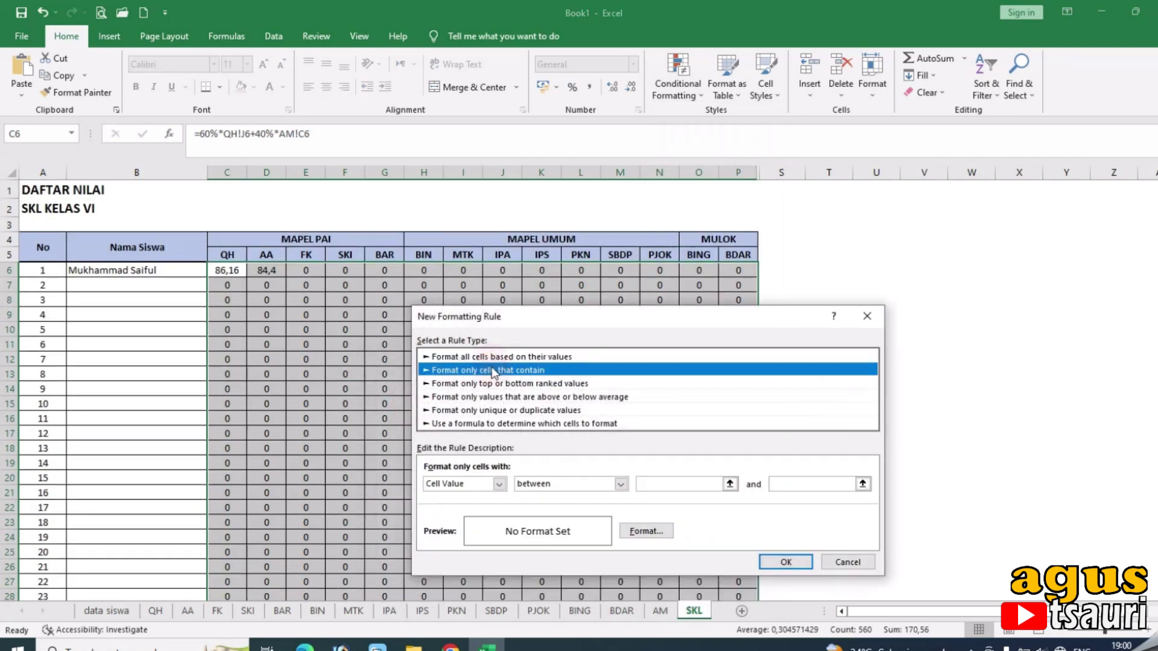
{"action": "left_click", "coordinate": [499, 484]}
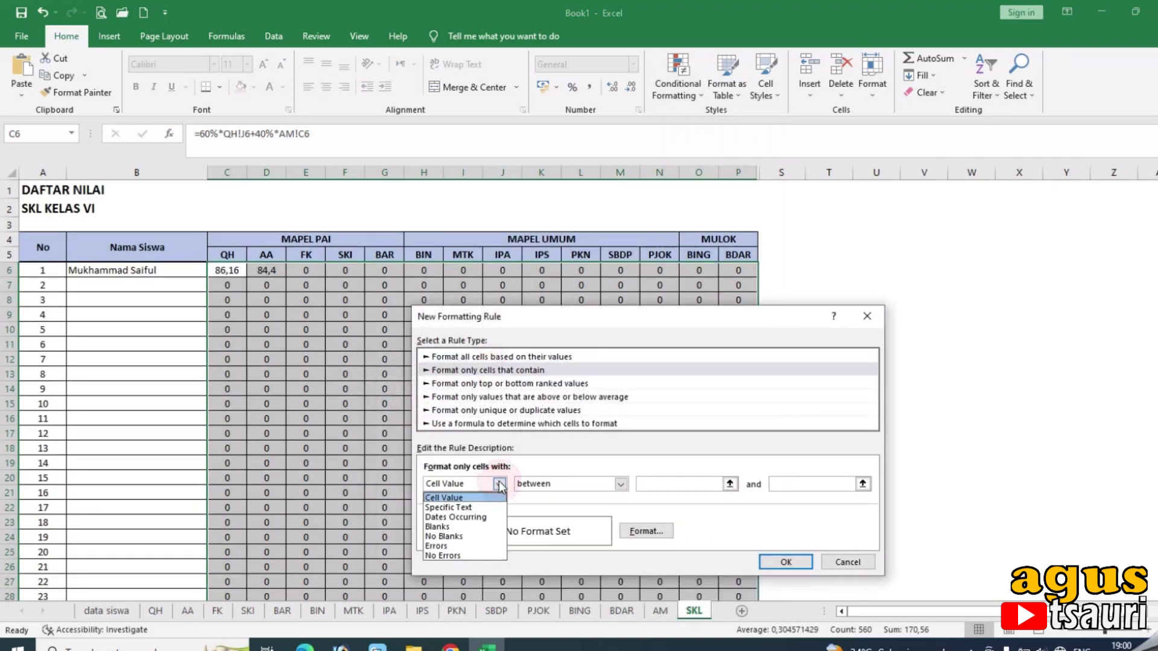
{"action": "left_click", "coordinate": [482, 510]}
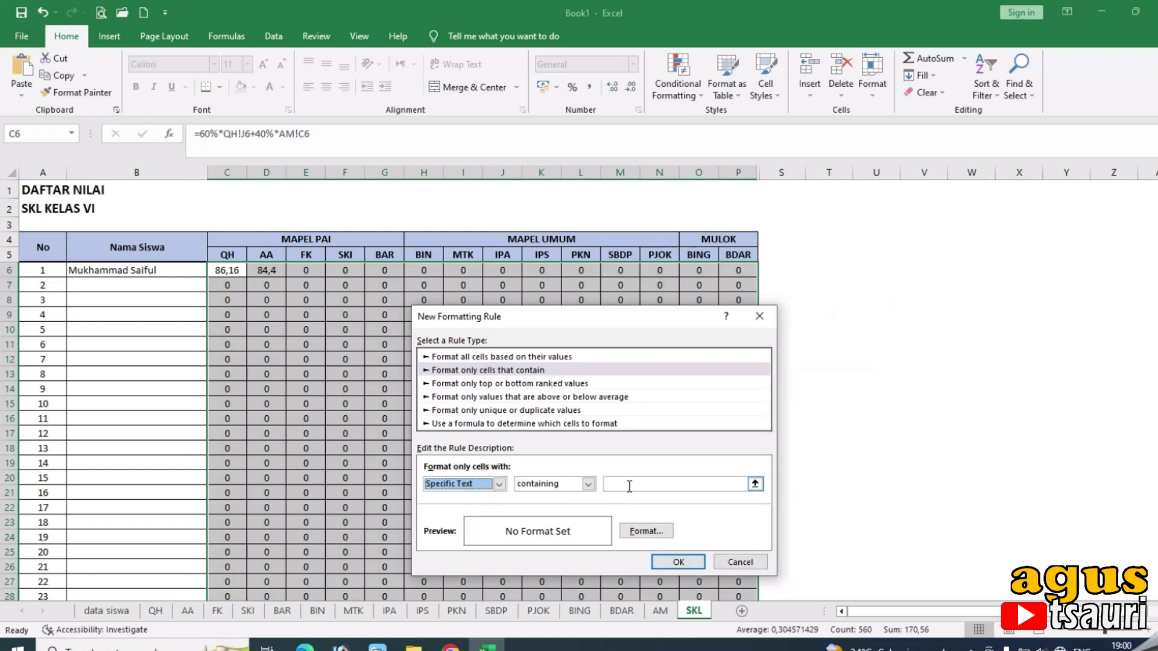
{"action": "left_click", "coordinate": [629, 486]}
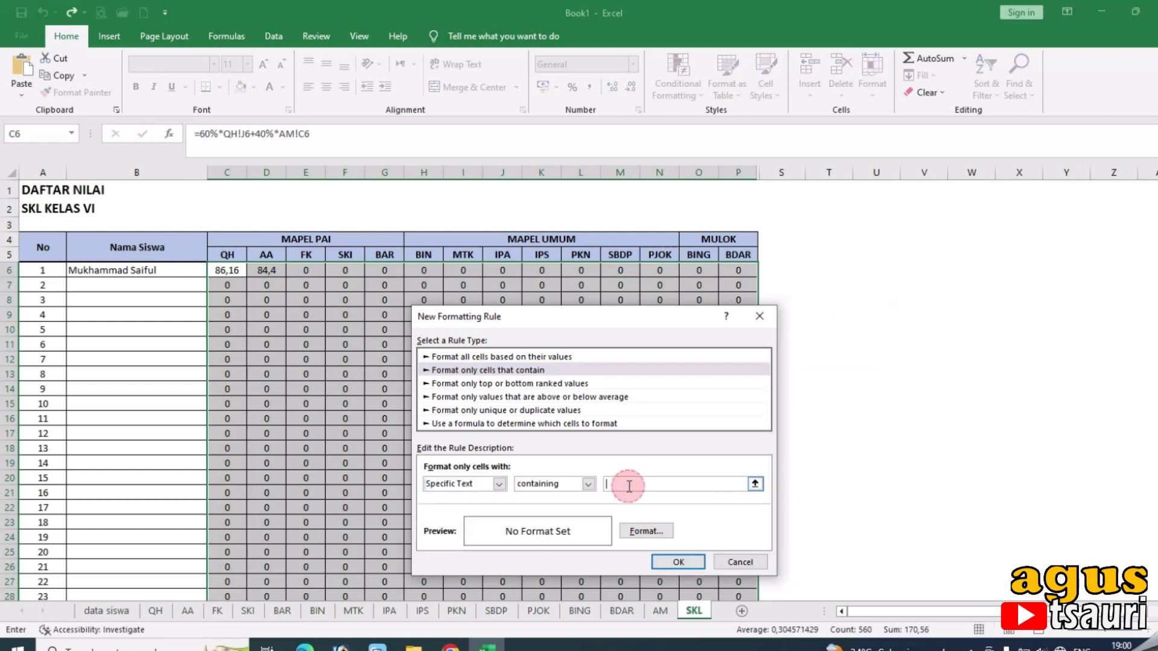
Give the matching zero cells a white font, confirm the rule, and deselect the table.
{"action": "left_click", "coordinate": [637, 527]}
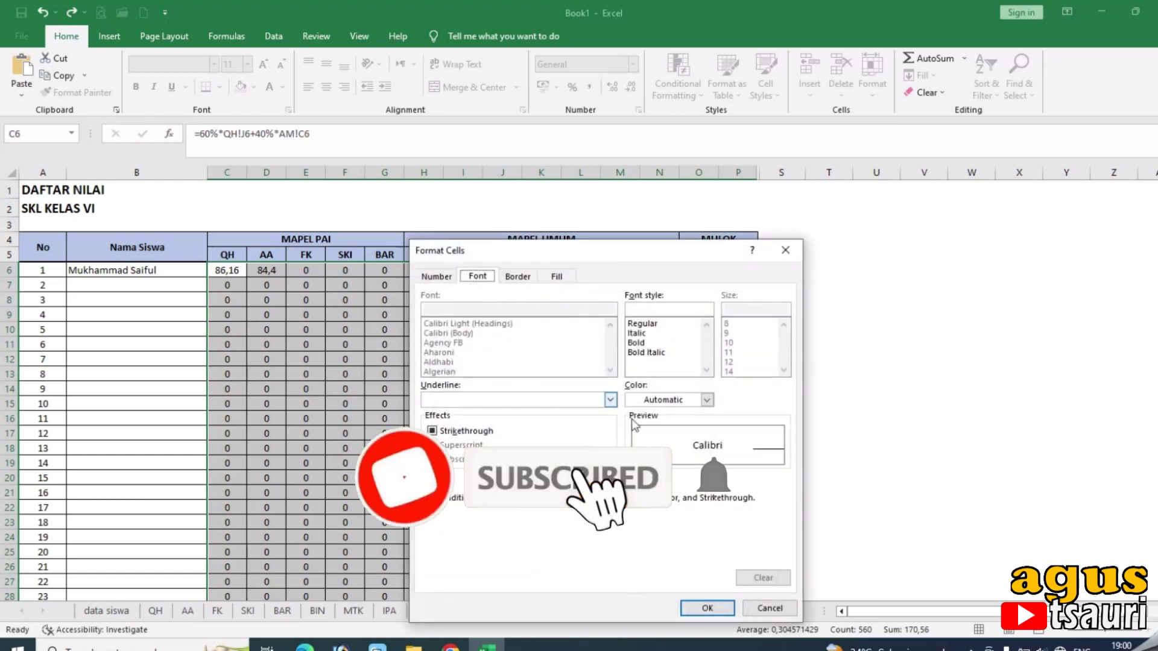
{"action": "left_click", "coordinate": [611, 400]}
{"action": "left_click", "coordinate": [608, 401]}
{"action": "left_click", "coordinate": [675, 400]}
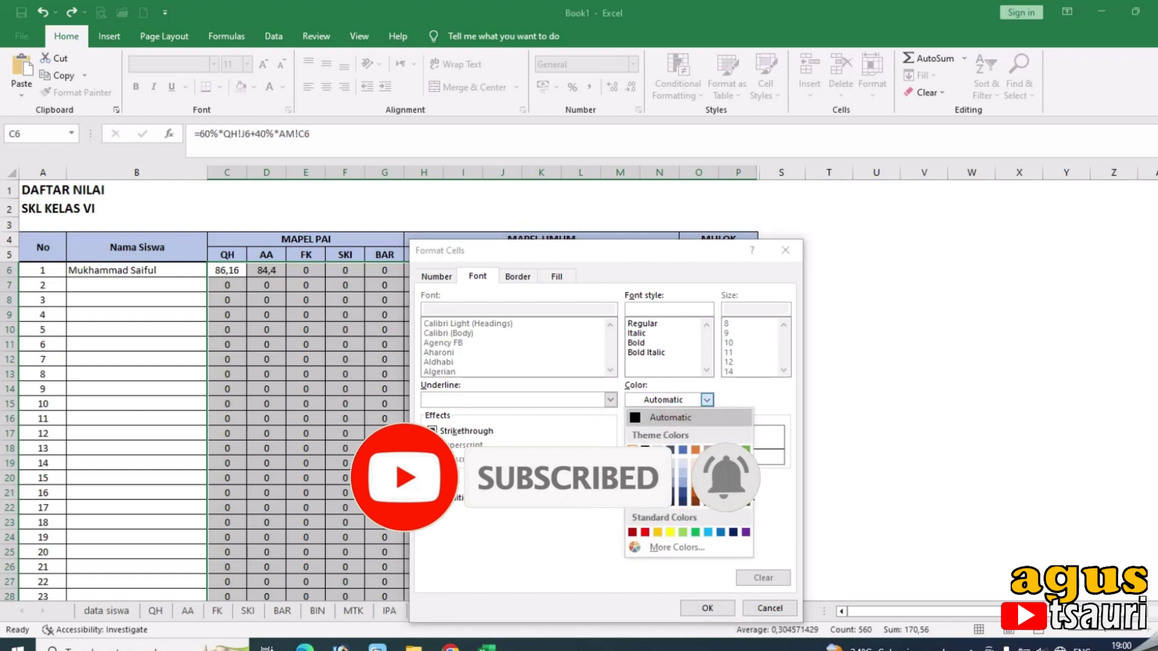
{"action": "left_click", "coordinate": [632, 449]}
{"action": "left_click", "coordinate": [707, 608]}
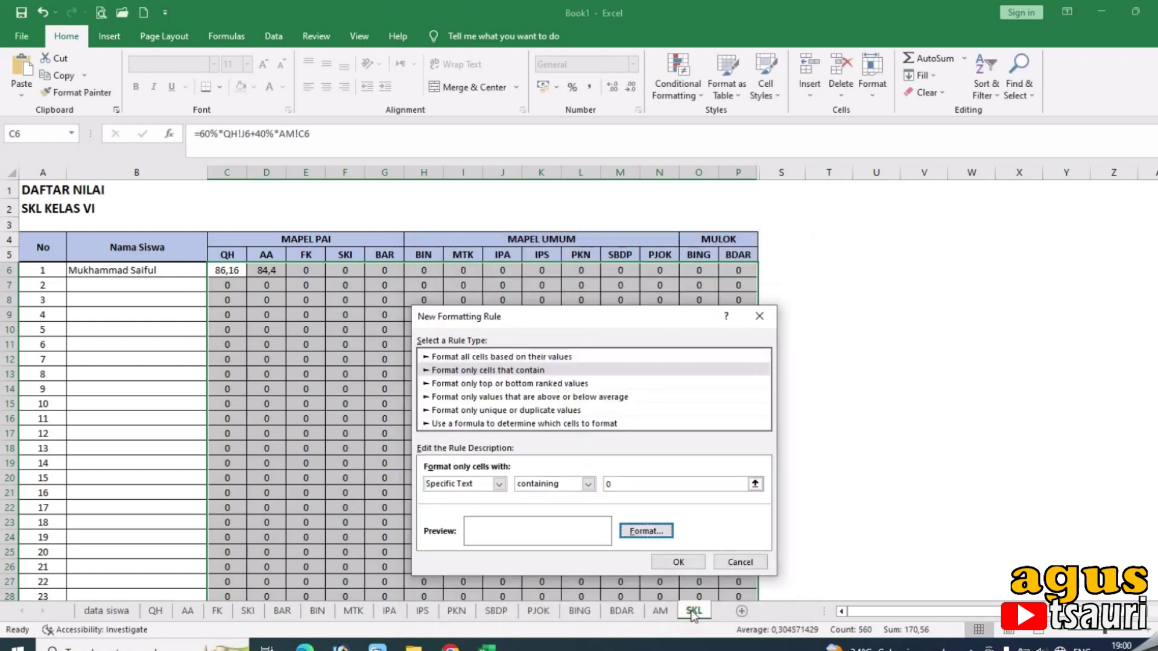
{"action": "left_click", "coordinate": [667, 564]}
{"action": "left_click", "coordinate": [677, 554]}
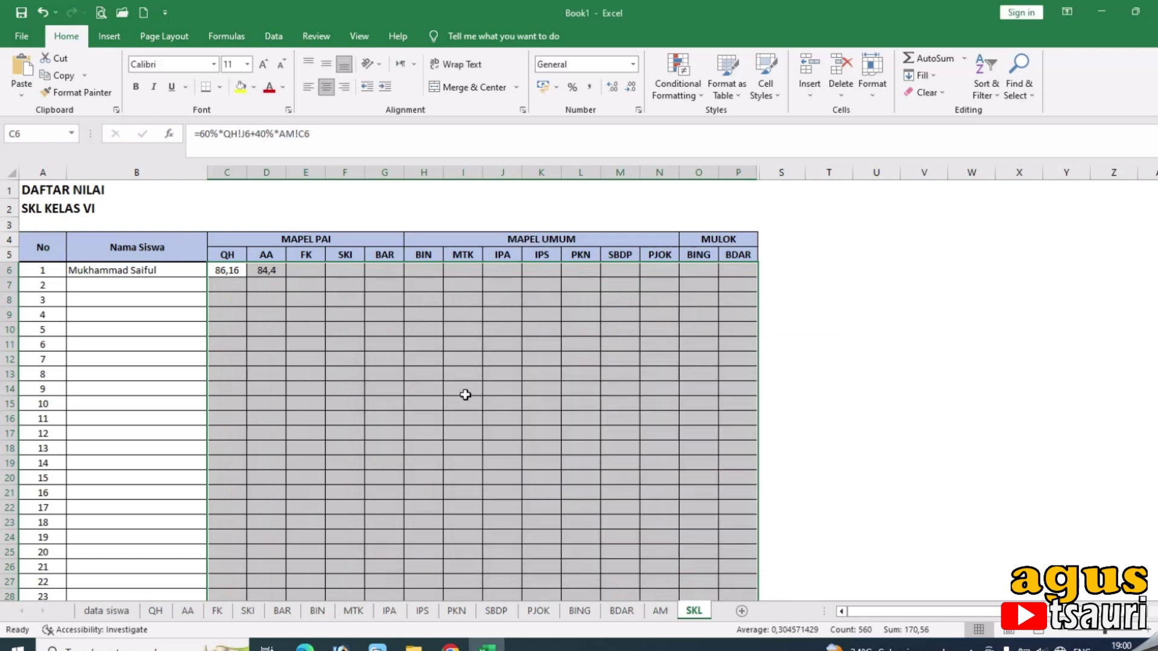
{"action": "left_click", "coordinate": [465, 394]}
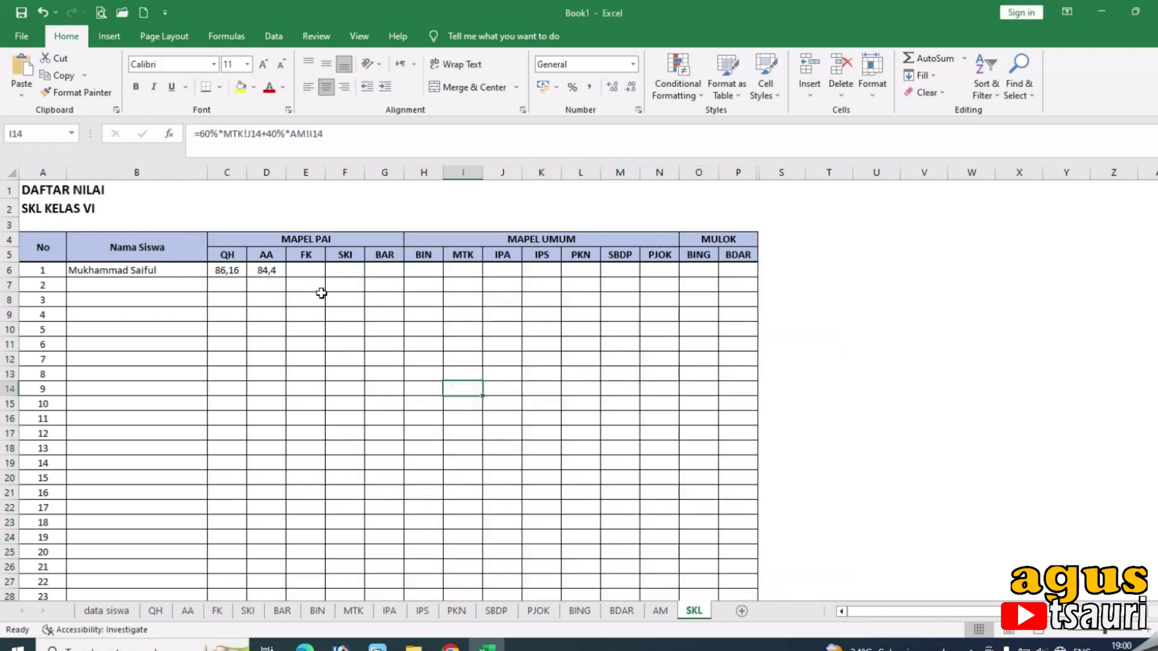
Enter the second student's full name in cell B5 of the data siswa sheet.
{"action": "left_click", "coordinate": [156, 611]}
{"action": "left_click", "coordinate": [123, 612]}
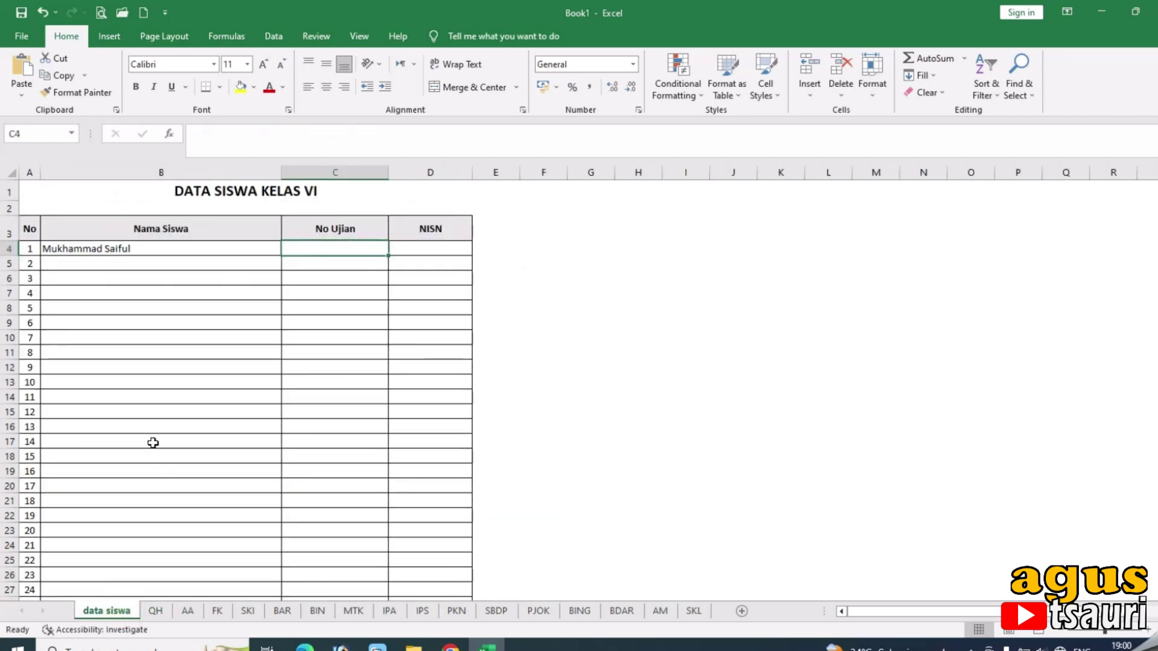
{"action": "left_click", "coordinate": [223, 264]}
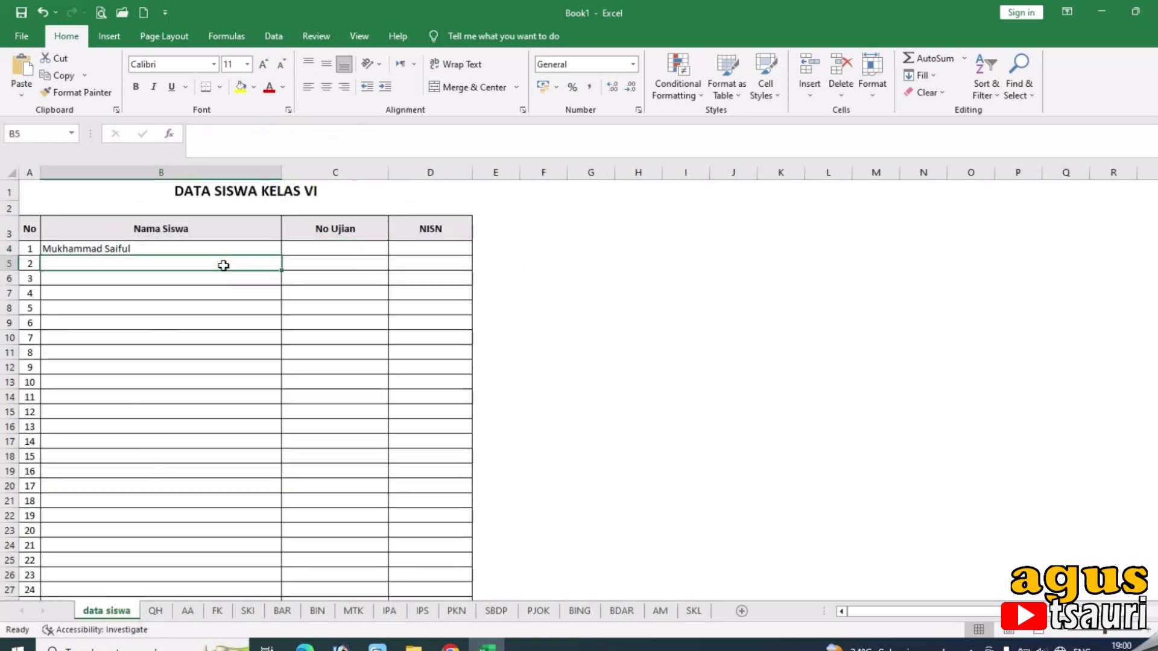
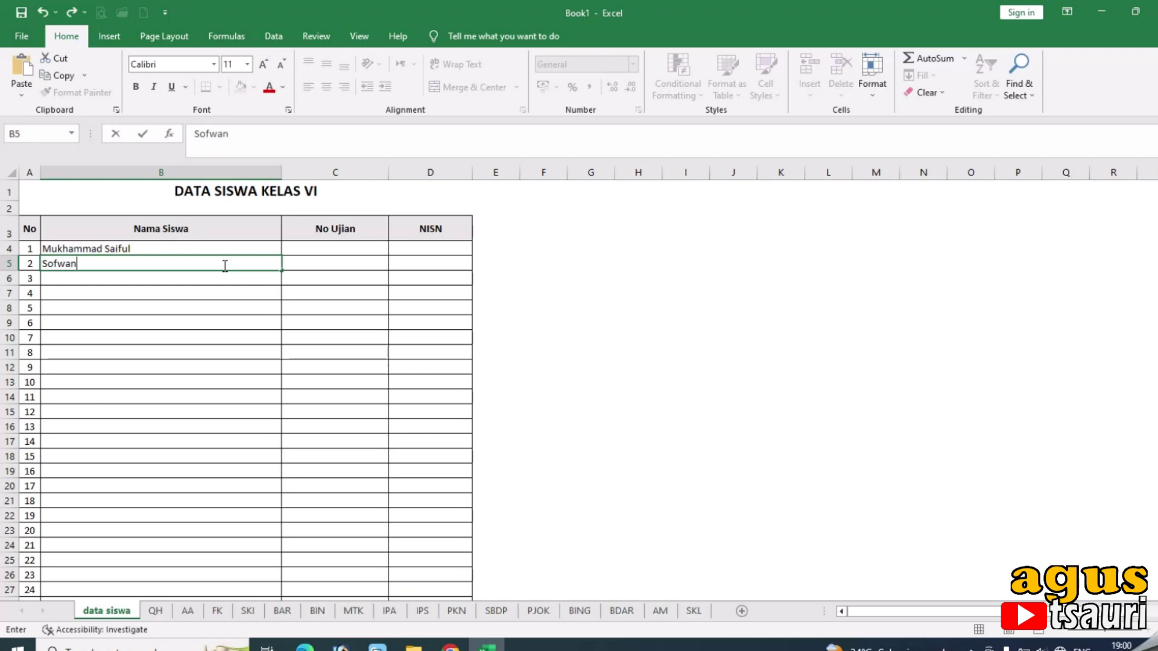
{"action": "key", "text": "Tab"}
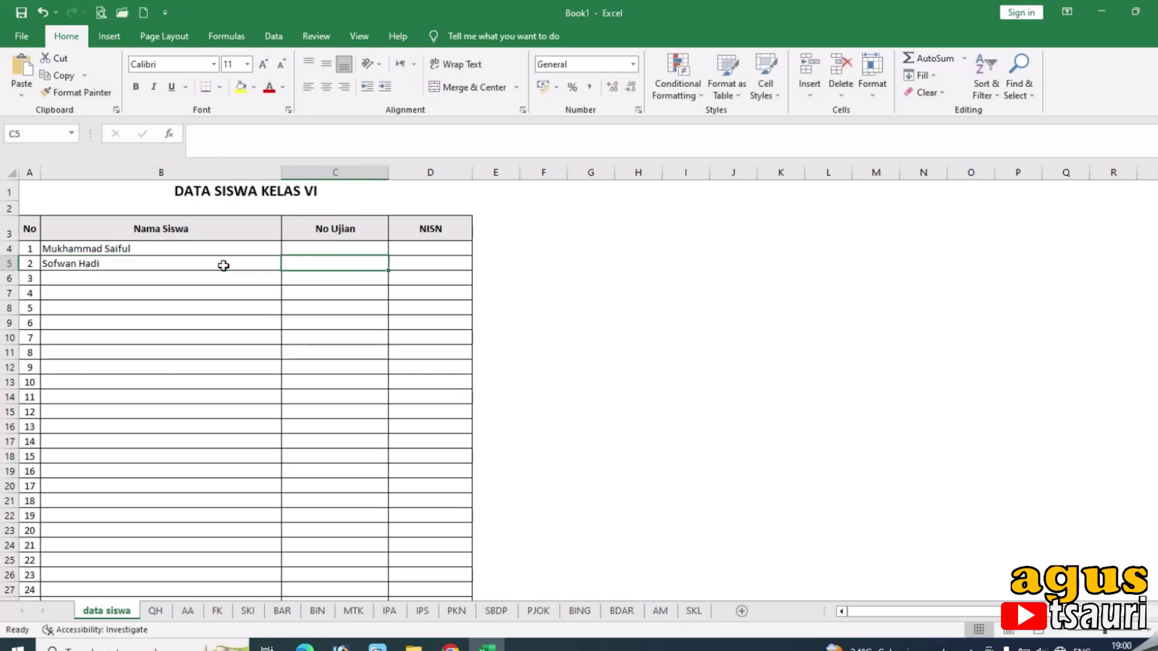
On the QH sheet, type 90 as the second student's first grade in C7.
{"action": "left_click", "coordinate": [155, 611]}
{"action": "left_click", "coordinate": [238, 290]}
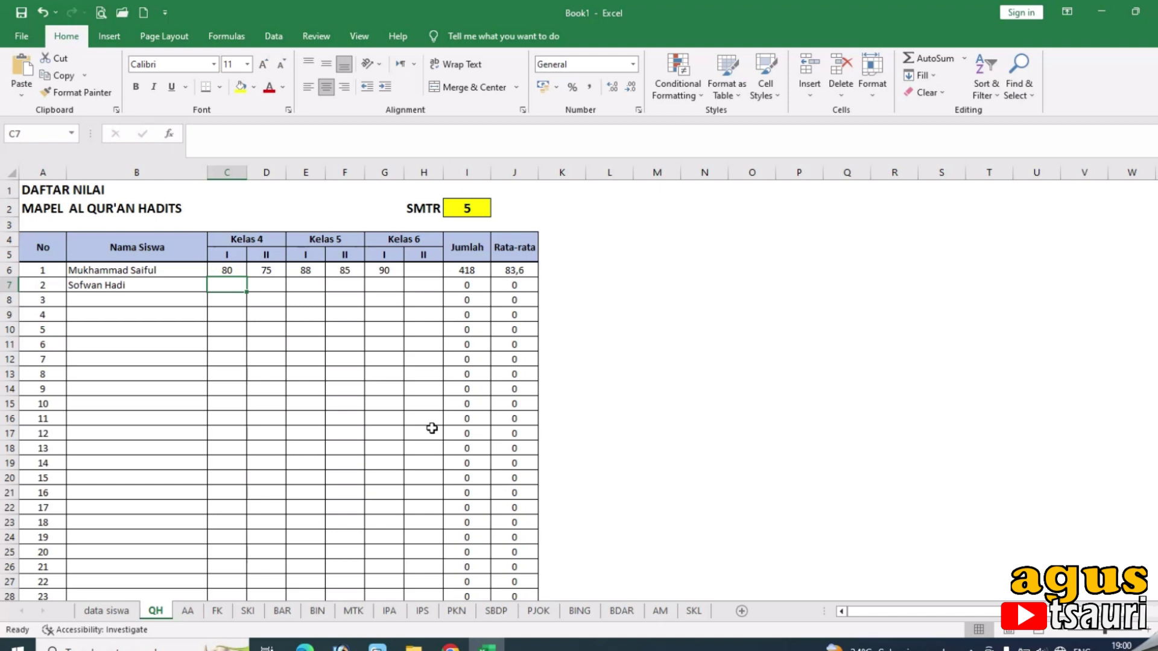
{"action": "type", "text": "90"}
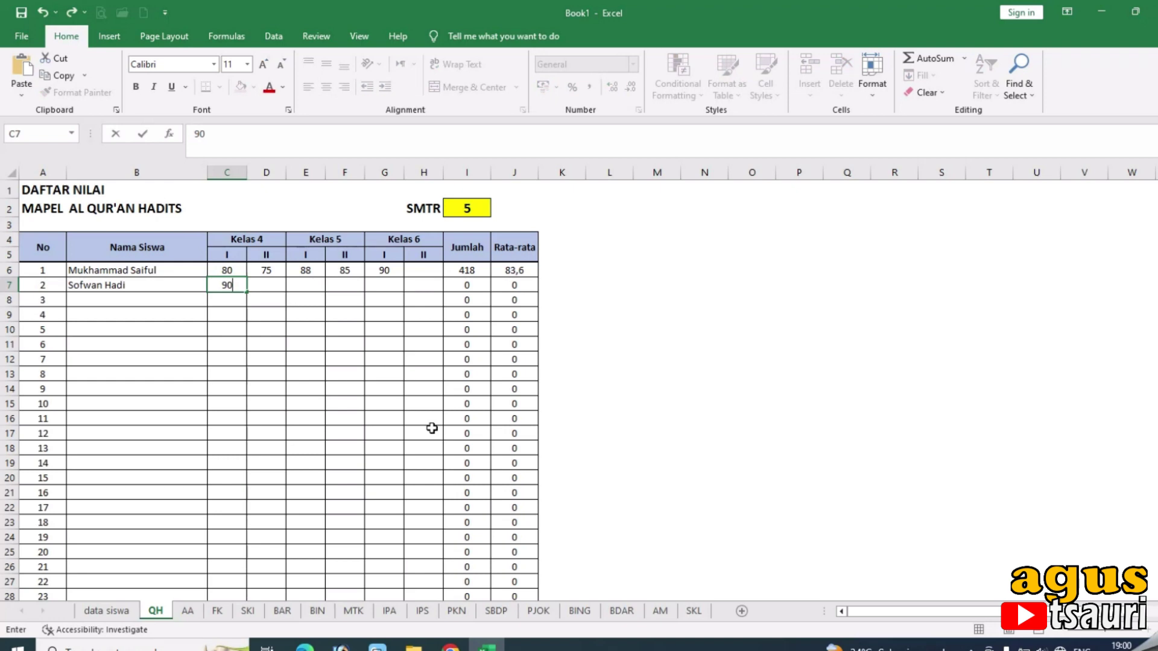
Complete the second student's QH row with grades 70, 85, 88 and 80.
{"action": "key", "text": "Tab"}
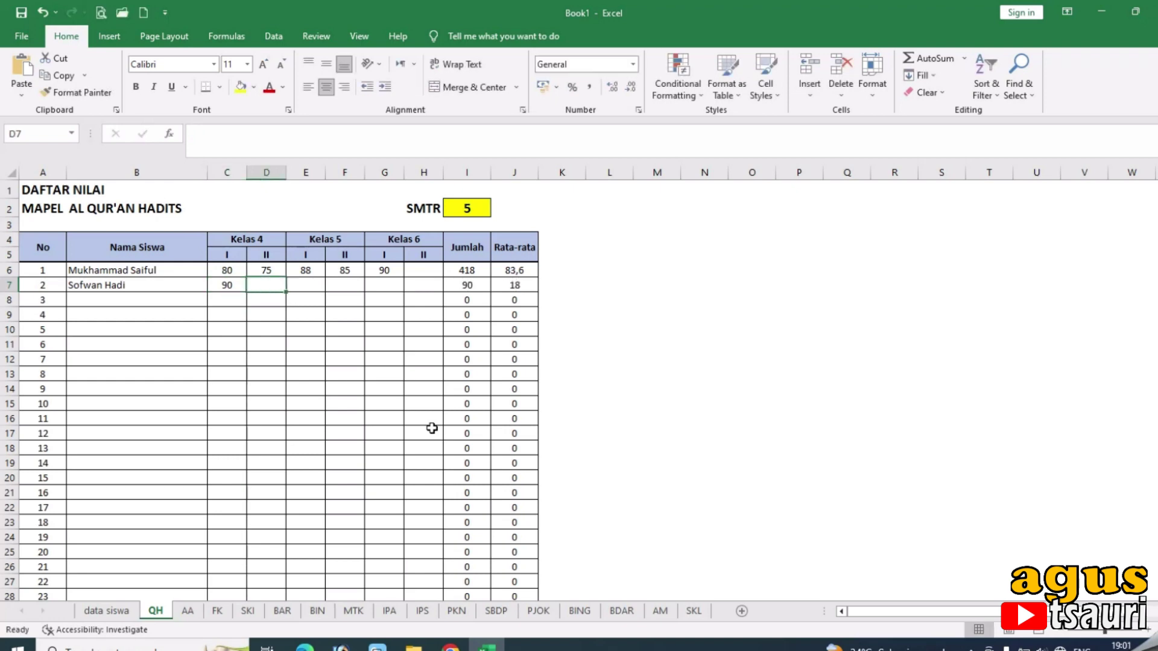
{"action": "type", "text": "70"}
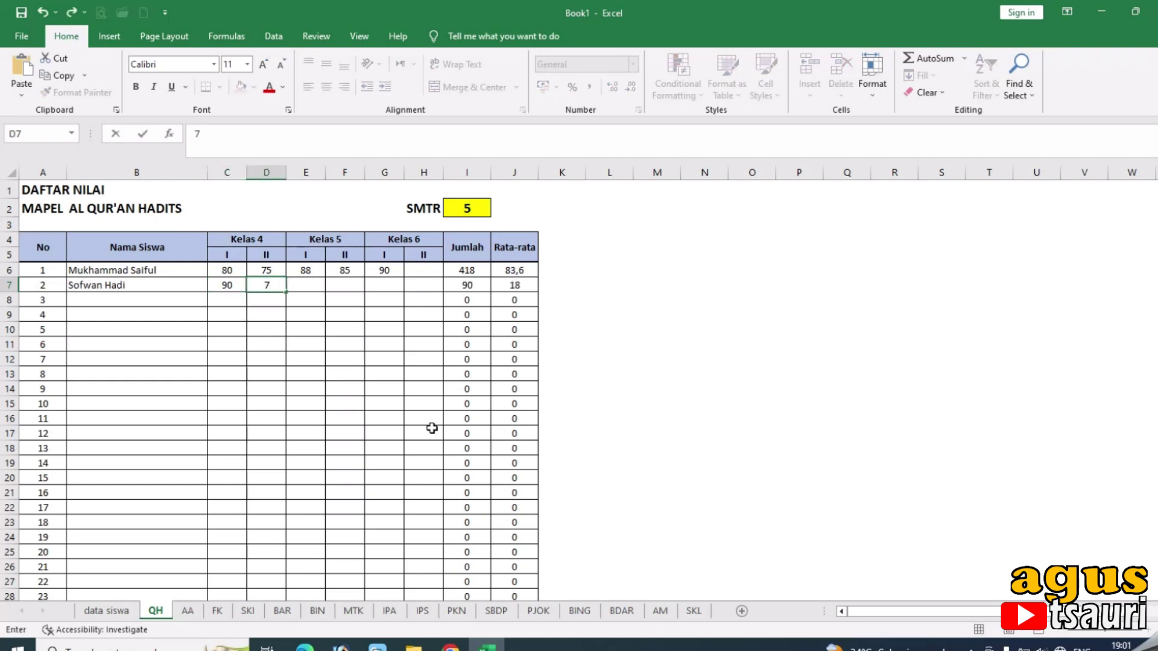
{"action": "key", "text": "Tab"}
{"action": "type", "text": "85"}
{"action": "key", "text": "Tab"}
{"action": "type", "text": "88"}
{"action": "key", "text": "Tab"}
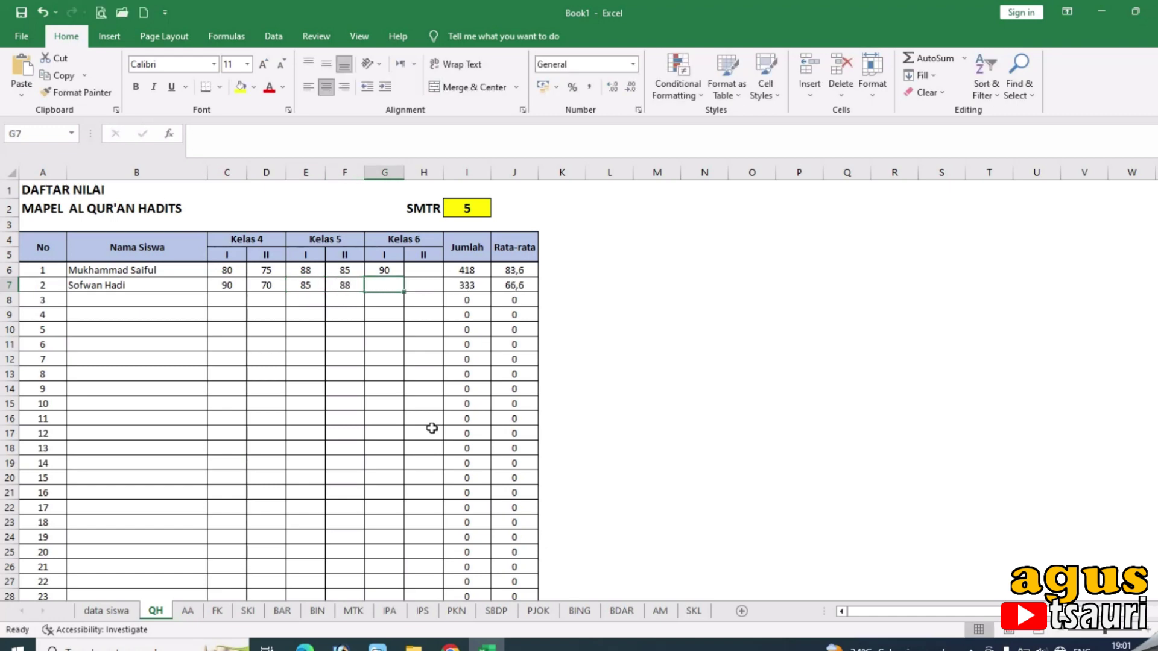
{"action": "type", "text": "80"}
{"action": "key", "text": "Return"}
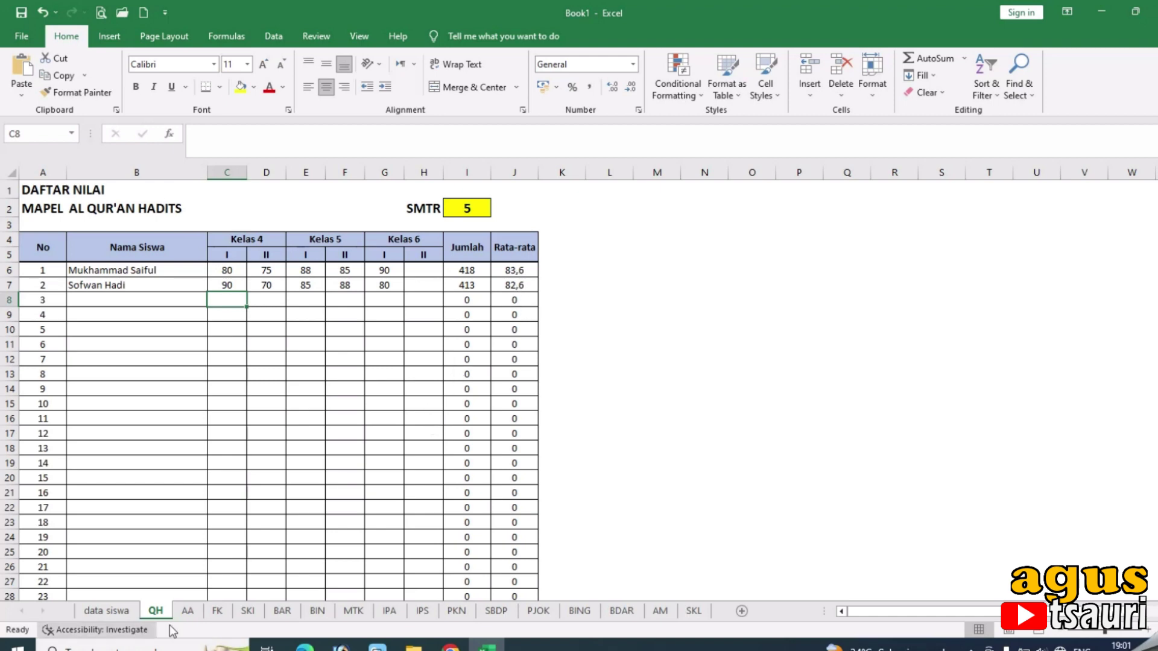
Enter the second student's AA grades 88, 86, 90, 89 and 79 from cell C7.
{"action": "left_click", "coordinate": [187, 611]}
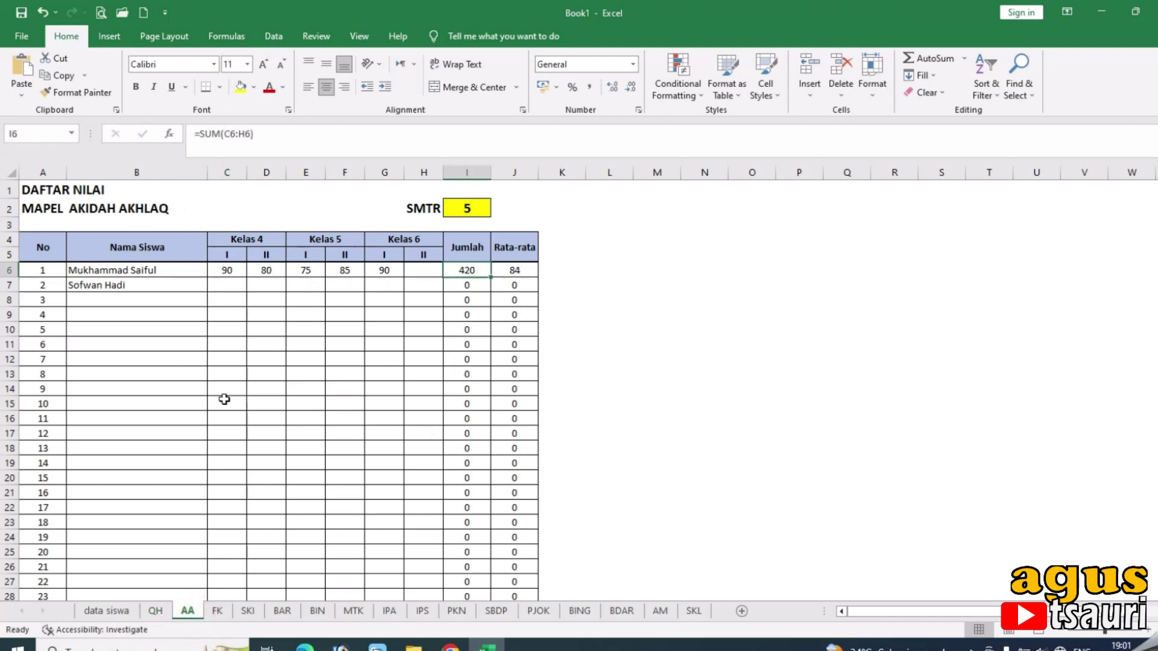
{"action": "left_click", "coordinate": [229, 288]}
{"action": "type", "text": "88"}
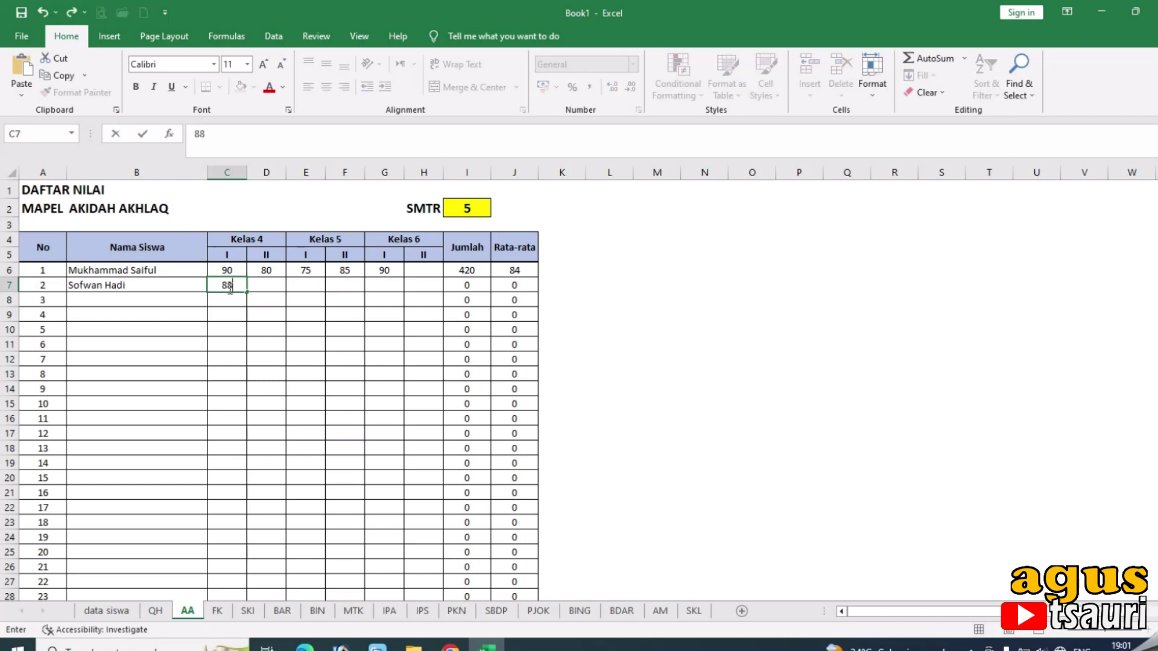
{"action": "key", "text": "Tab"}
{"action": "type", "text": "86"}
{"action": "key", "text": "Tab"}
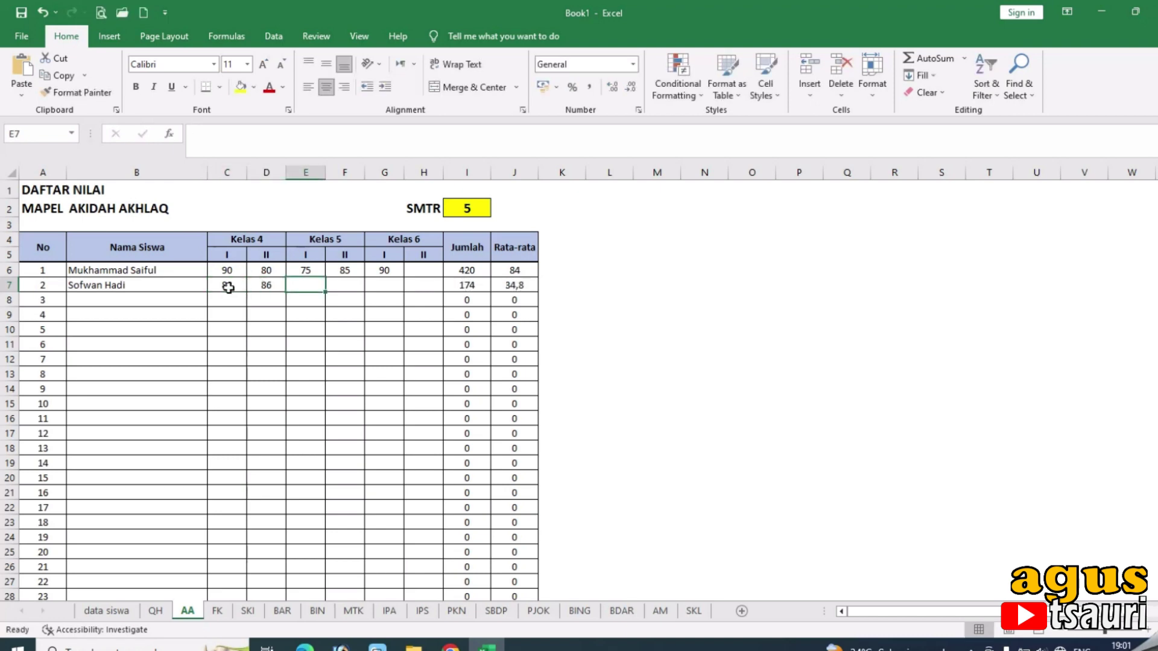
{"action": "type", "text": "90"}
{"action": "key", "text": "Tab"}
{"action": "type", "text": "89"}
{"action": "key", "text": "Tab"}
{"action": "type", "text": "7"}
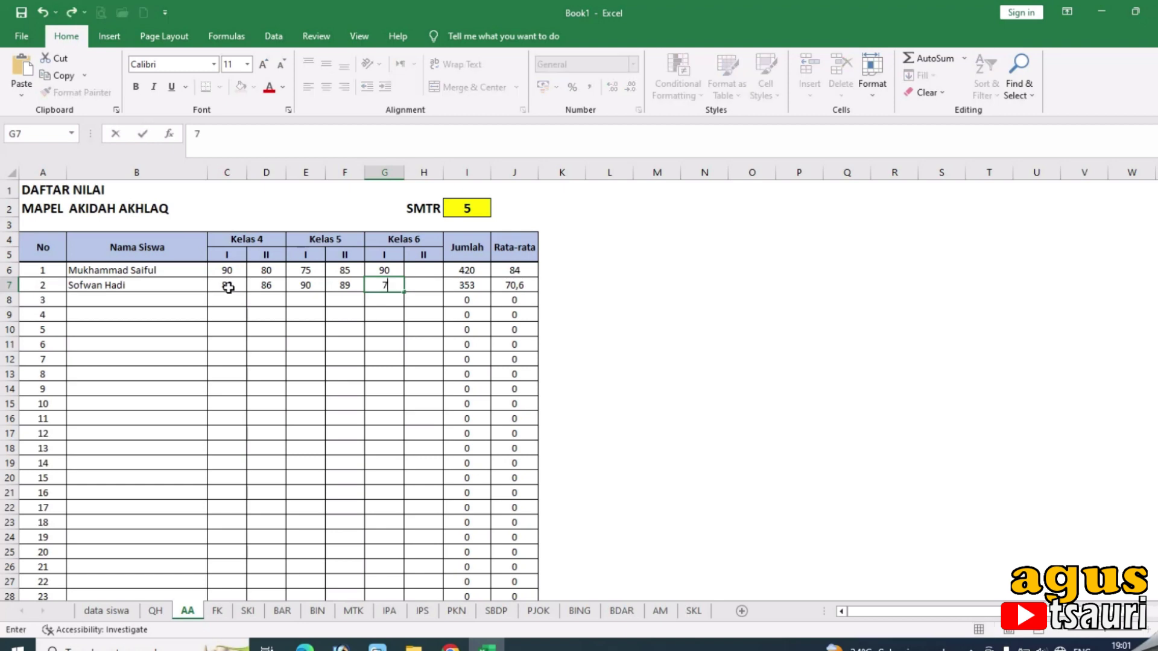
{"action": "key", "text": "Return"}
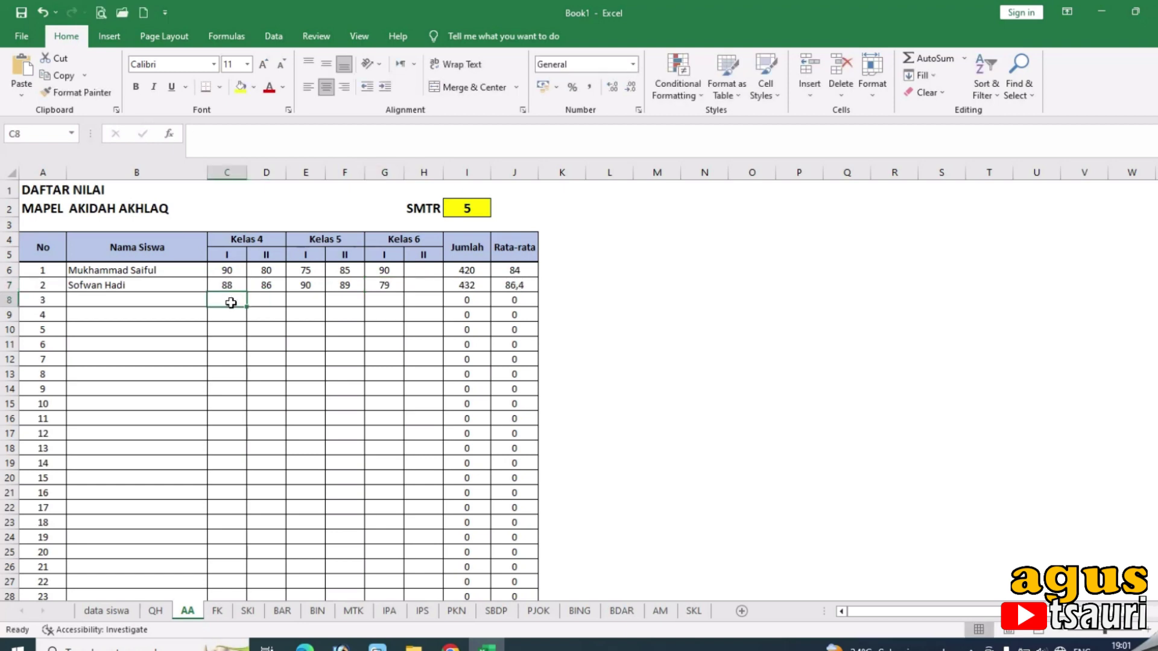
{"action": "left_click", "coordinate": [660, 611]}
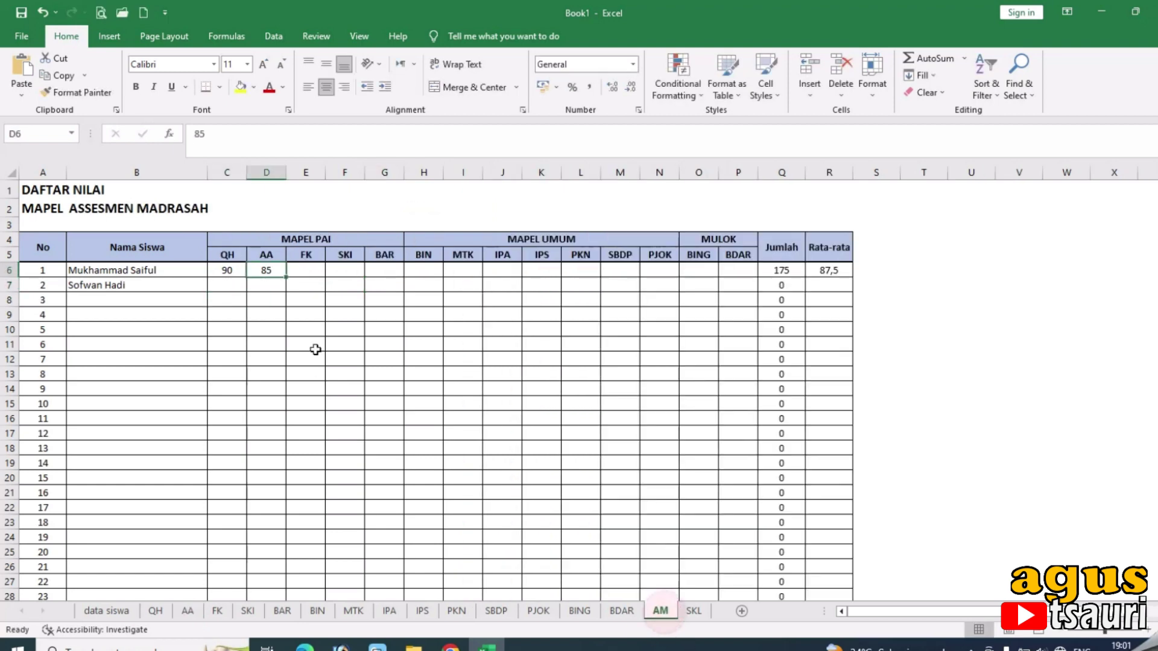
Enter the second student's AM scores 80 and 90 in C7 and D7.
{"action": "left_click", "coordinate": [236, 280]}
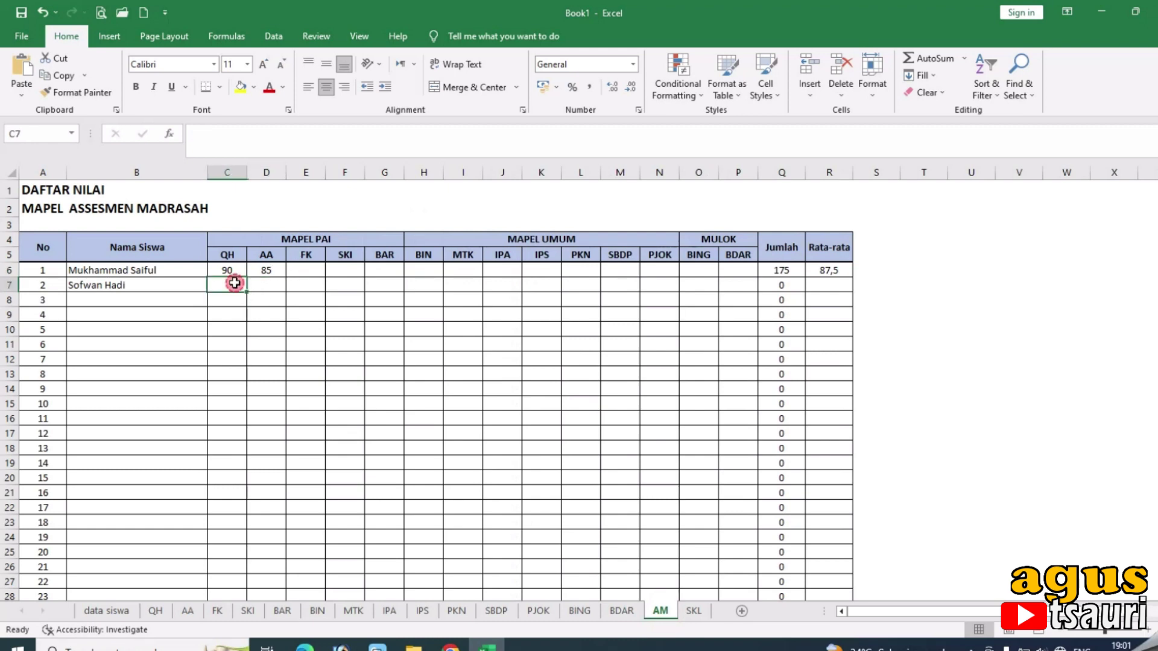
{"action": "type", "text": "80"}
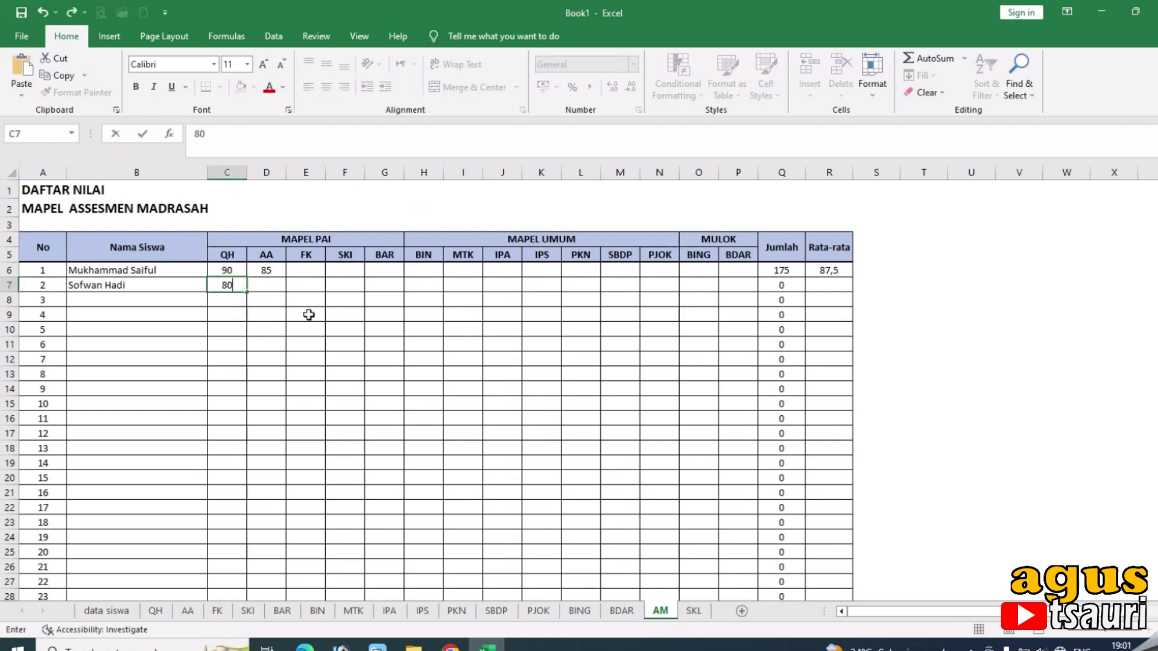
{"action": "key", "text": "Tab"}
{"action": "type", "text": "90"}
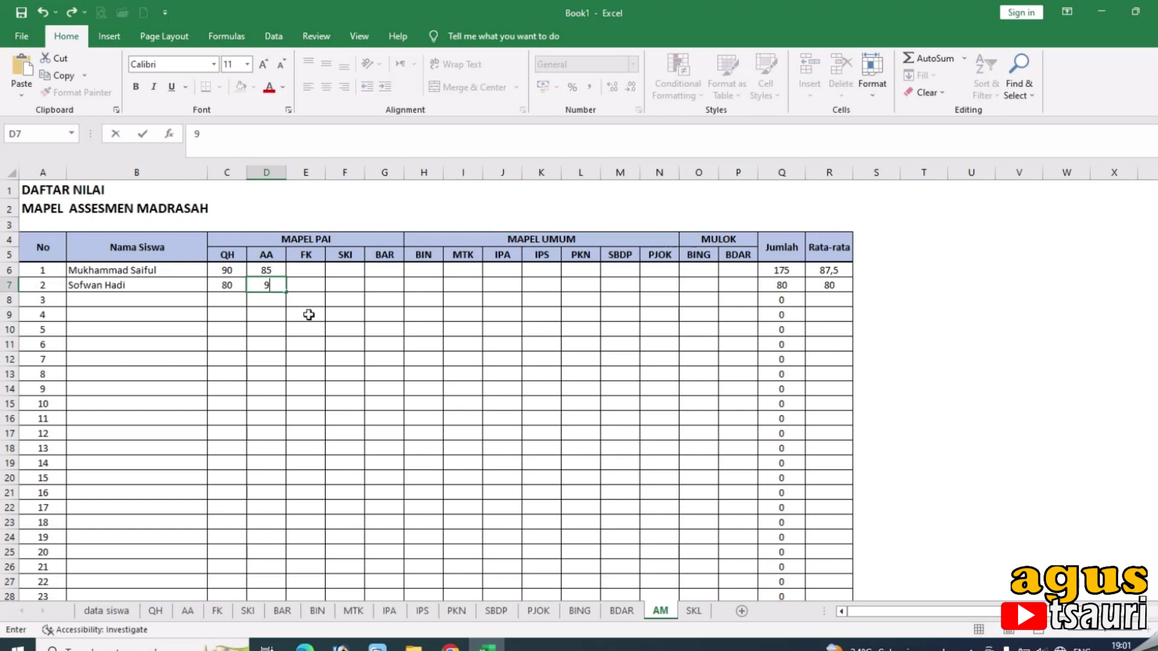
{"action": "key", "text": "Return"}
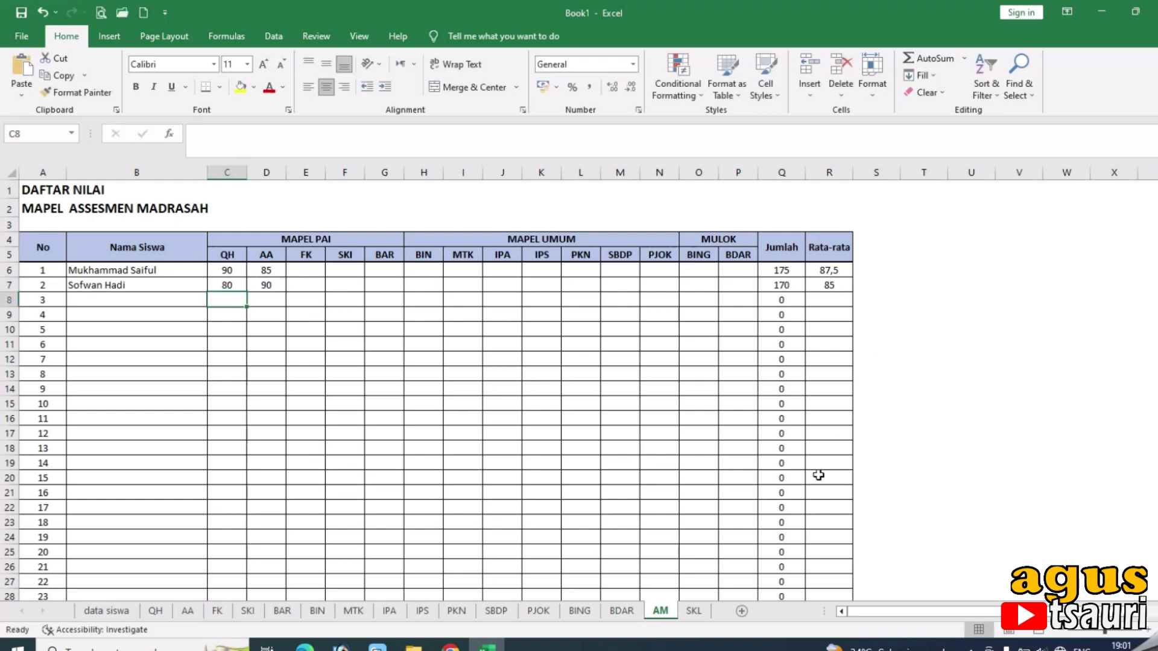
Check the resulting SKL grades 81,56 and 87,84, including the formula in E6.
{"action": "left_click", "coordinate": [694, 611]}
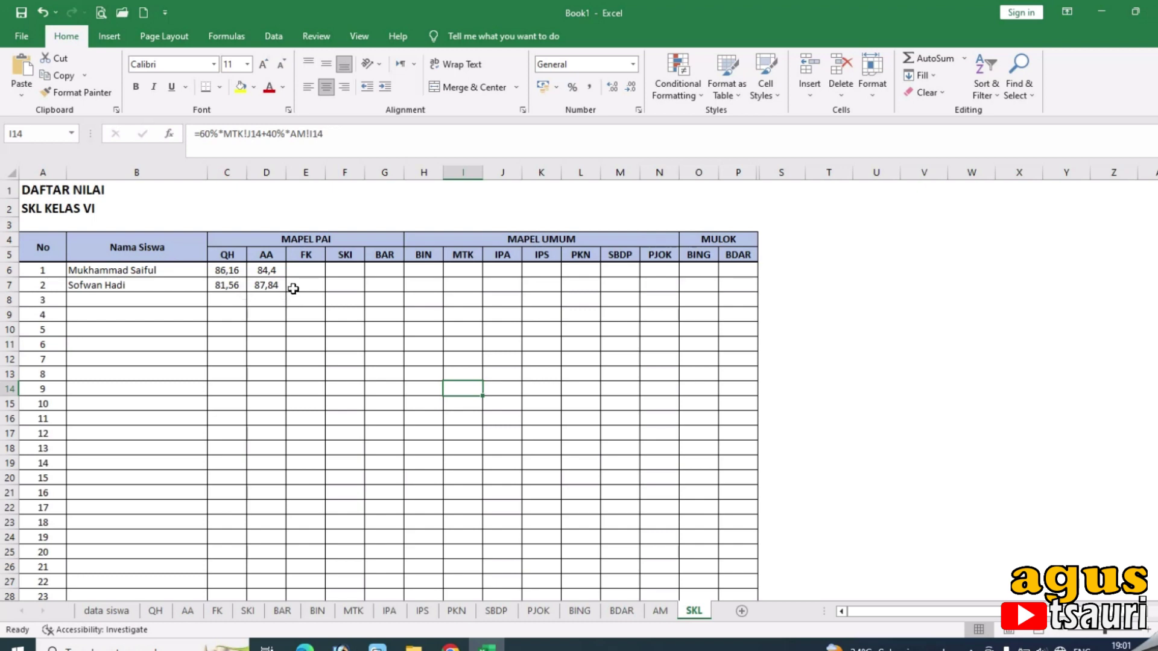
{"action": "left_click", "coordinate": [303, 277]}
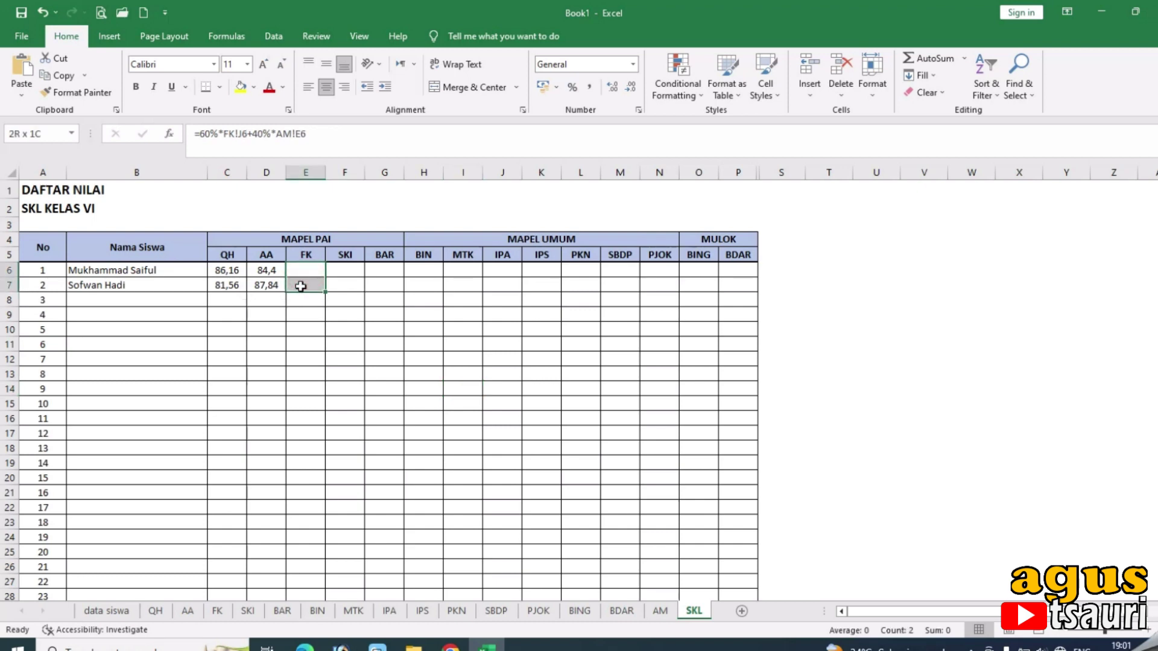
{"action": "left_click", "coordinate": [815, 300]}
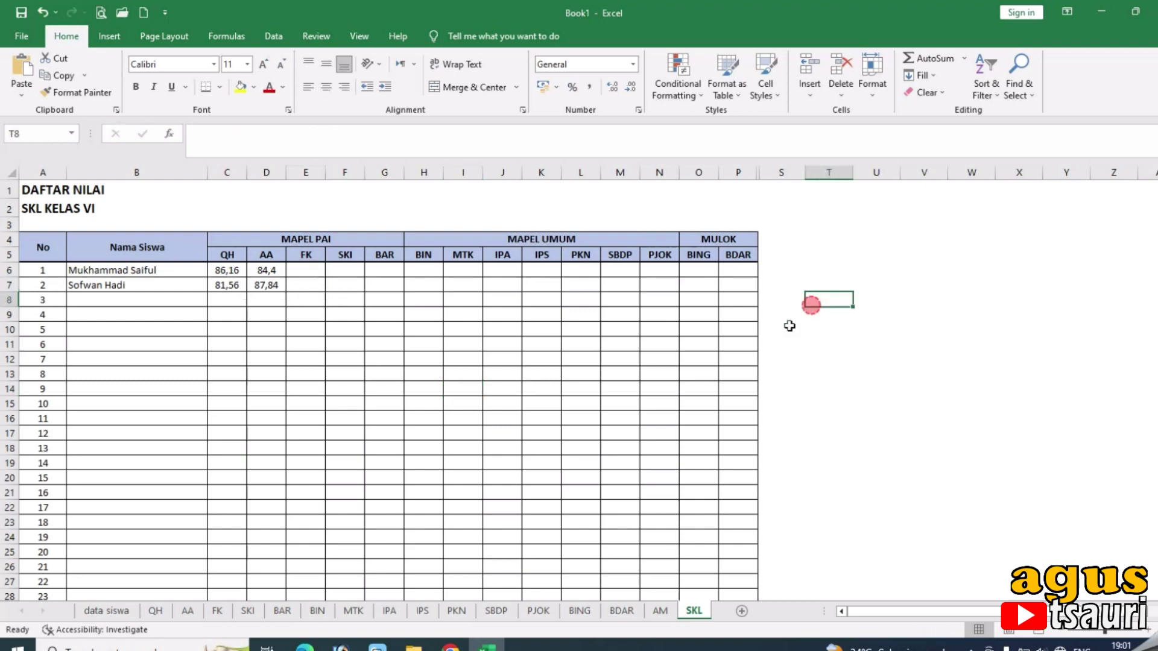
{"action": "left_click", "coordinate": [220, 611]}
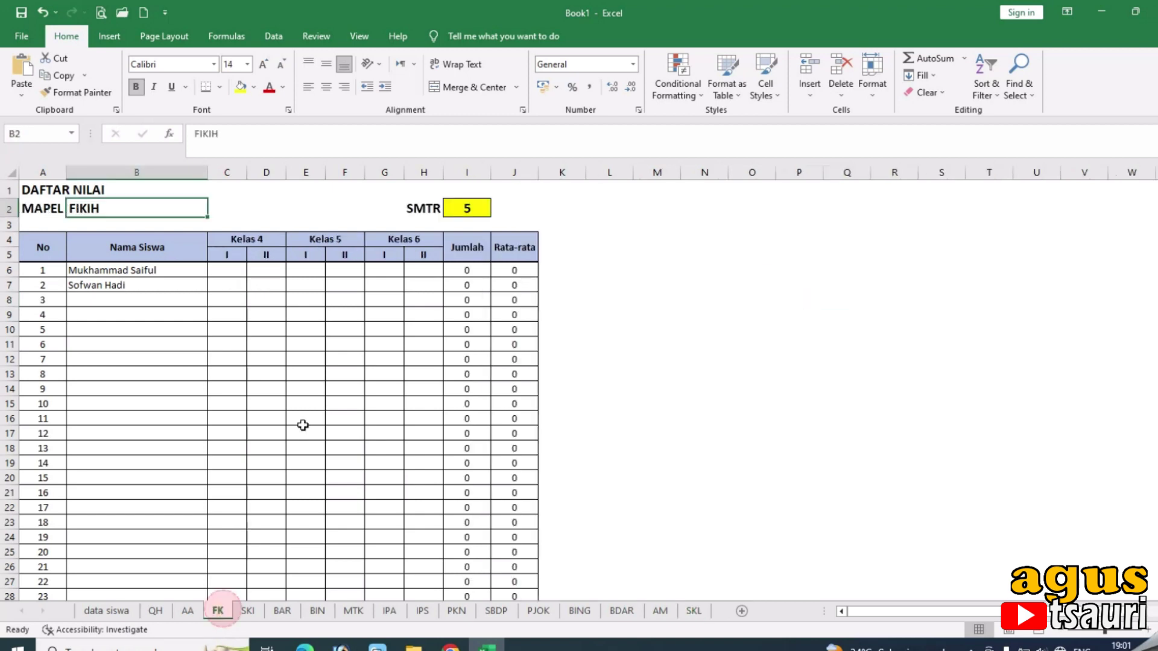
Enter the first student's FK grades 86, 88, 90, 89 and 78 in C6:G6.
{"action": "left_click", "coordinate": [227, 271]}
{"action": "type", "text": "86"}
{"action": "key", "text": "Tab"}
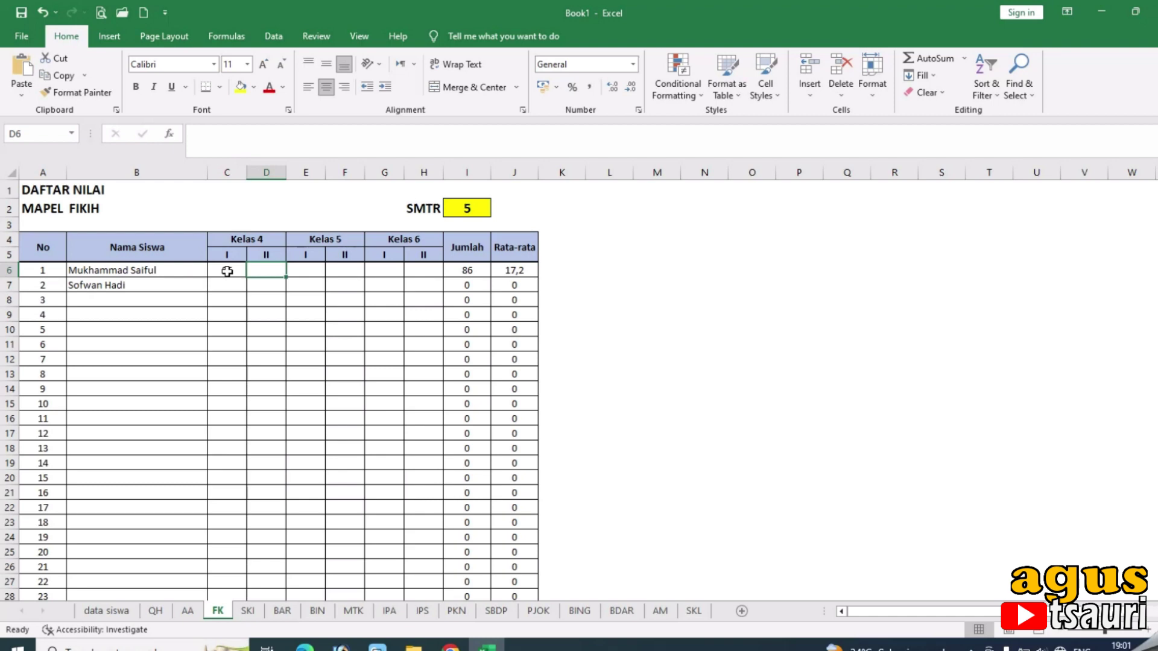
{"action": "type", "text": "88"}
{"action": "key", "text": "Tab"}
{"action": "type", "text": "90"}
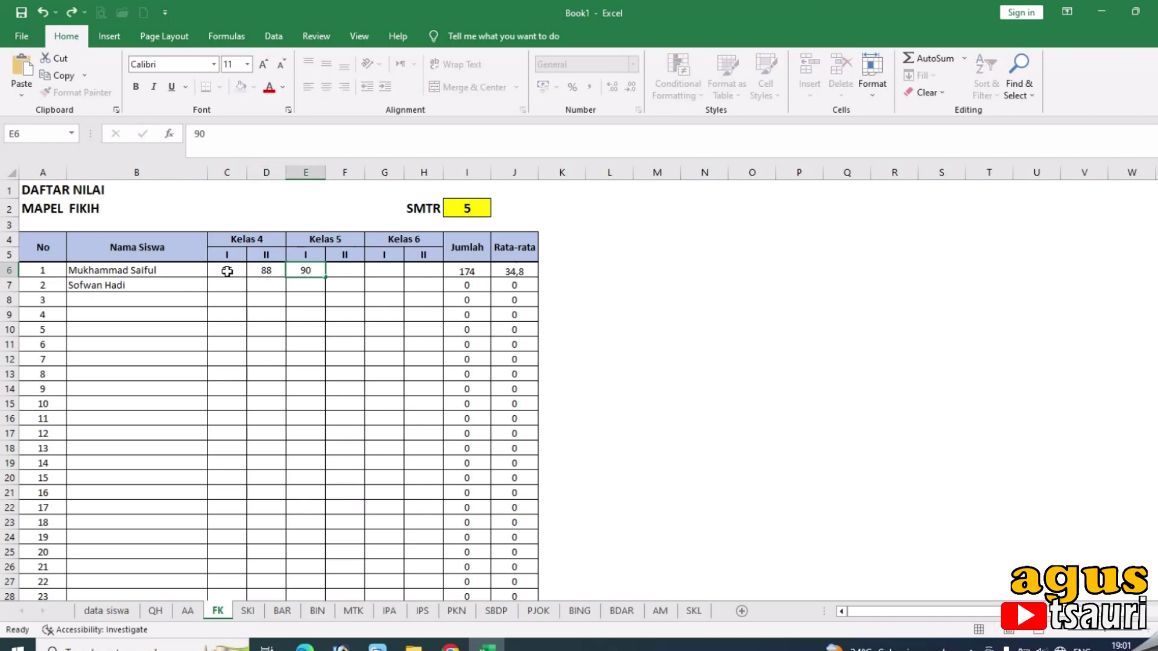
{"action": "key", "text": "Tab"}
{"action": "type", "text": "89"}
{"action": "key", "text": "Tab"}
{"action": "type", "text": "7"}
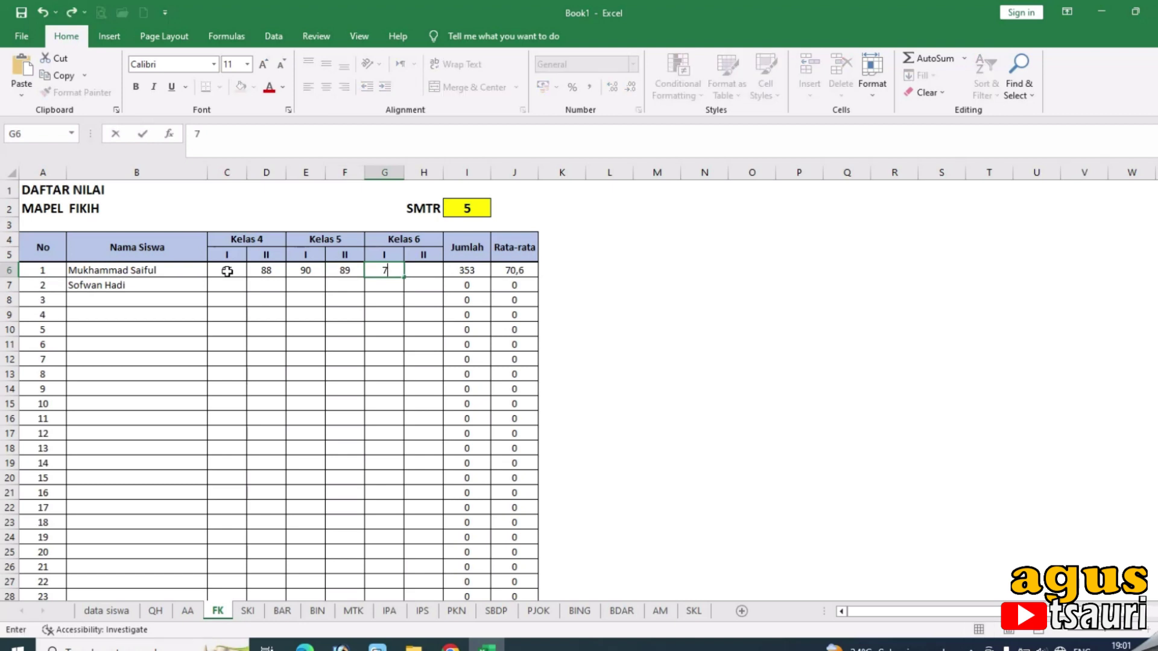
{"action": "key", "text": "Return"}
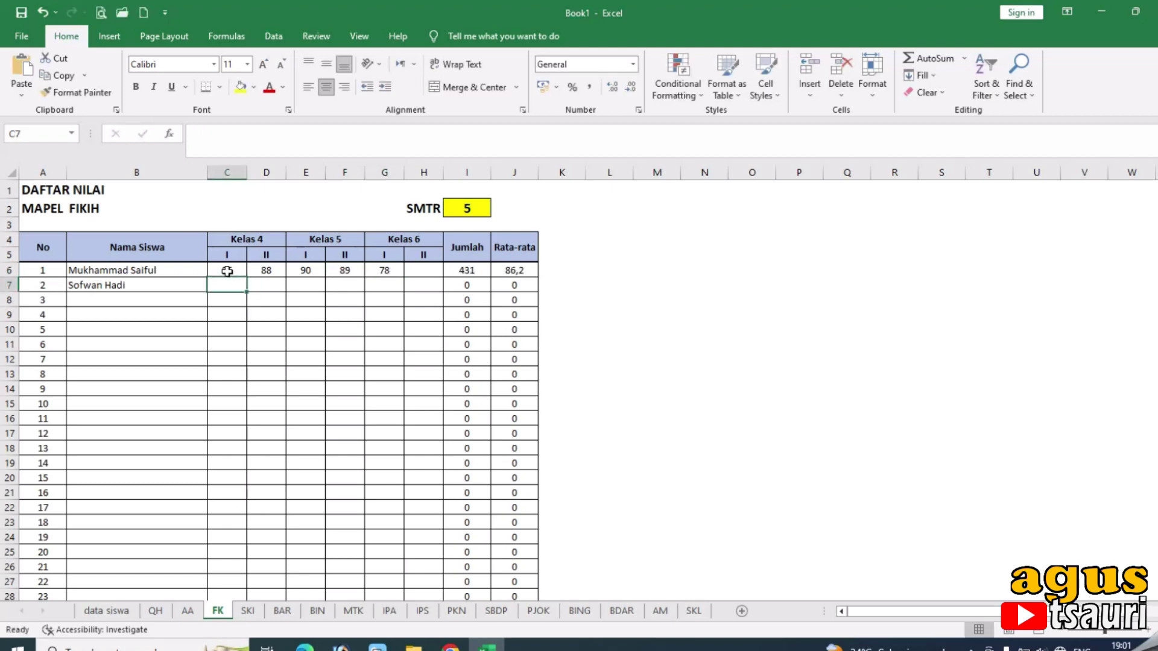
Enter the second student's FK grades 89, 88, 78, 90 and 75 in C7:G7.
{"action": "type", "text": "89"}
{"action": "key", "text": "Tab"}
{"action": "type", "text": "88"}
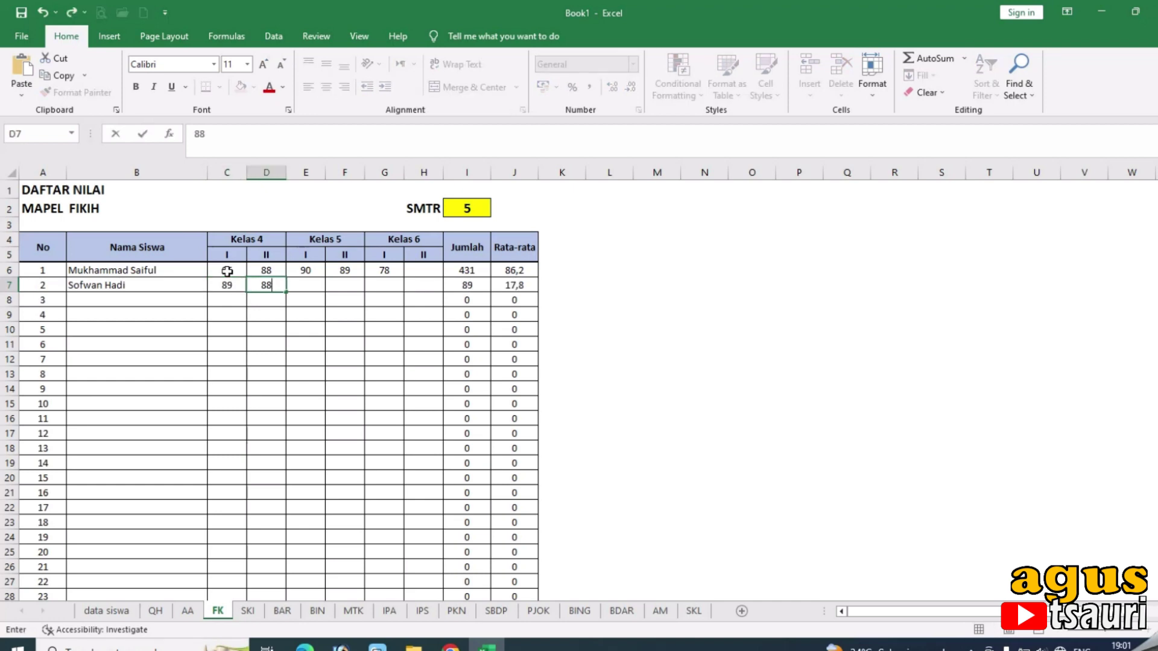
{"action": "key", "text": "Tab"}
{"action": "type", "text": "78"}
{"action": "key", "text": "Tab"}
{"action": "type", "text": "9"}
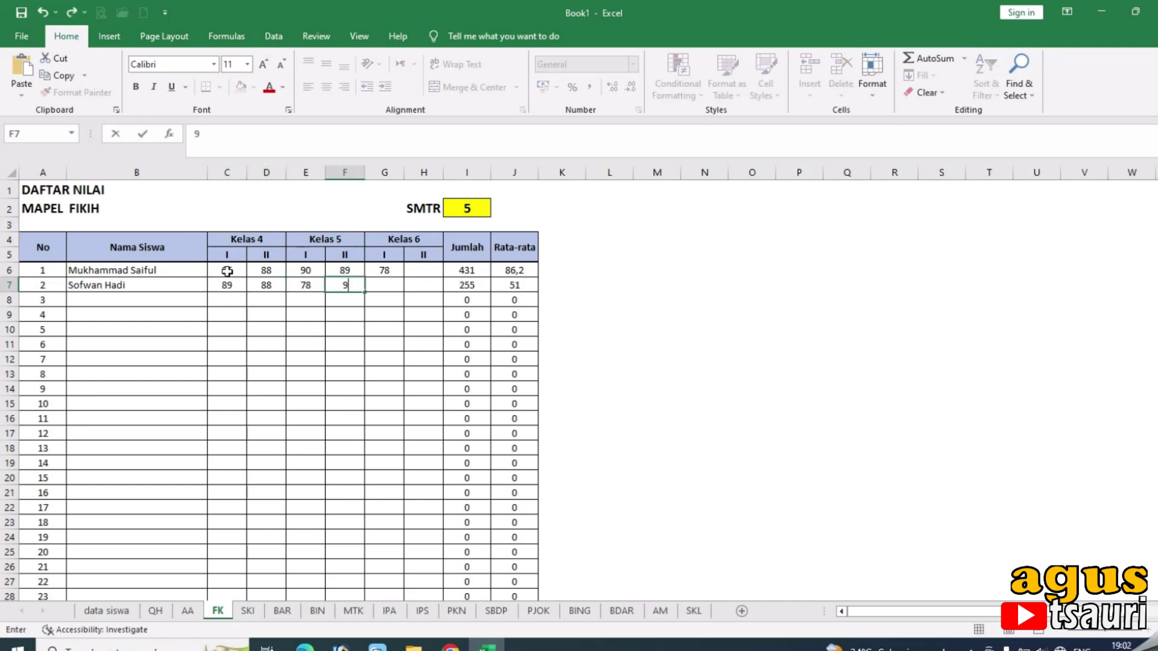
{"action": "type", "text": "0"}
{"action": "key", "text": "Tab"}
{"action": "type", "text": "7"}
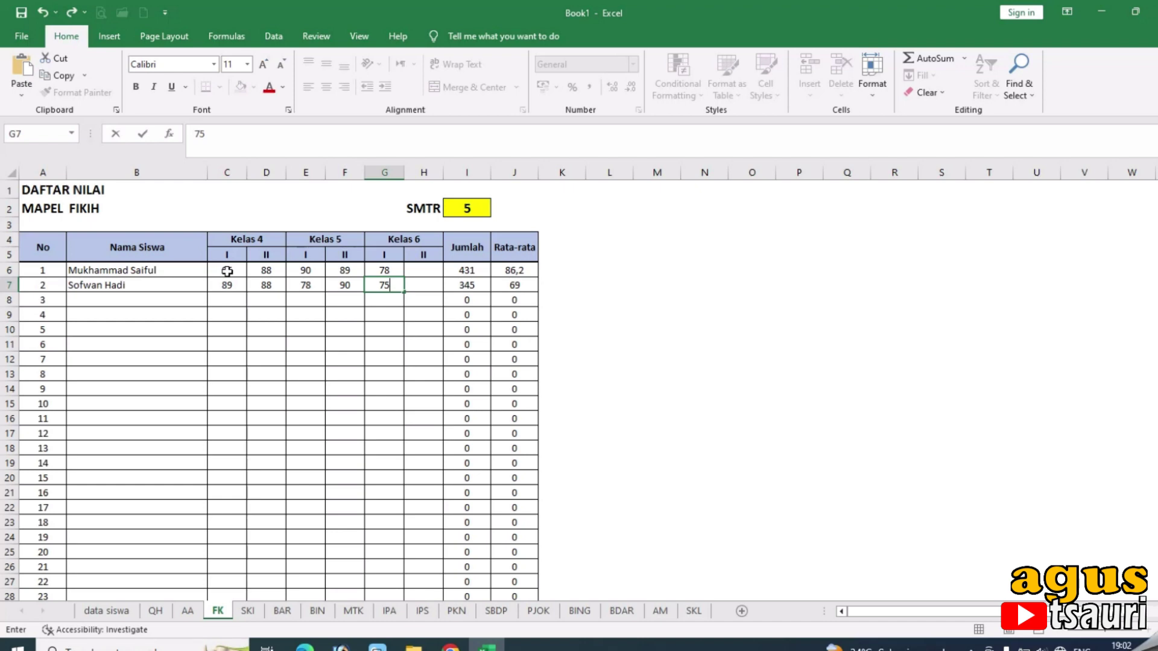
{"action": "type", "text": "5"}
{"action": "key", "text": "Return"}
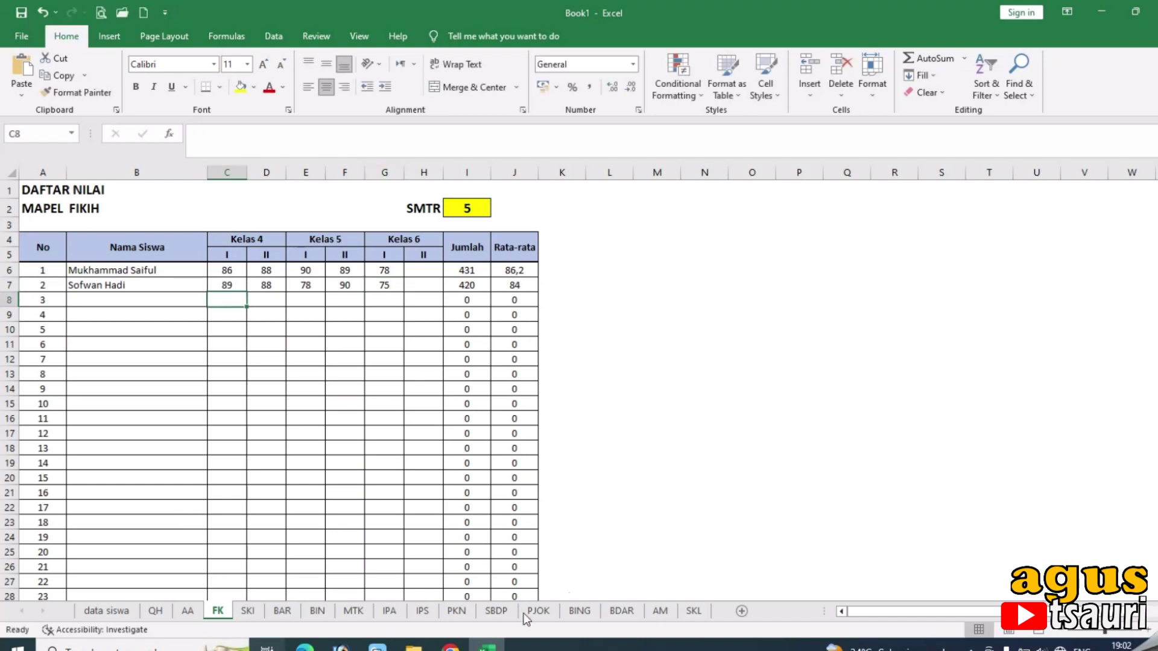
Compare the AM, FK and SKL sheets and read the FK weighting formulas in SKL cells E6 and E7.
{"action": "left_click", "coordinate": [659, 610]}
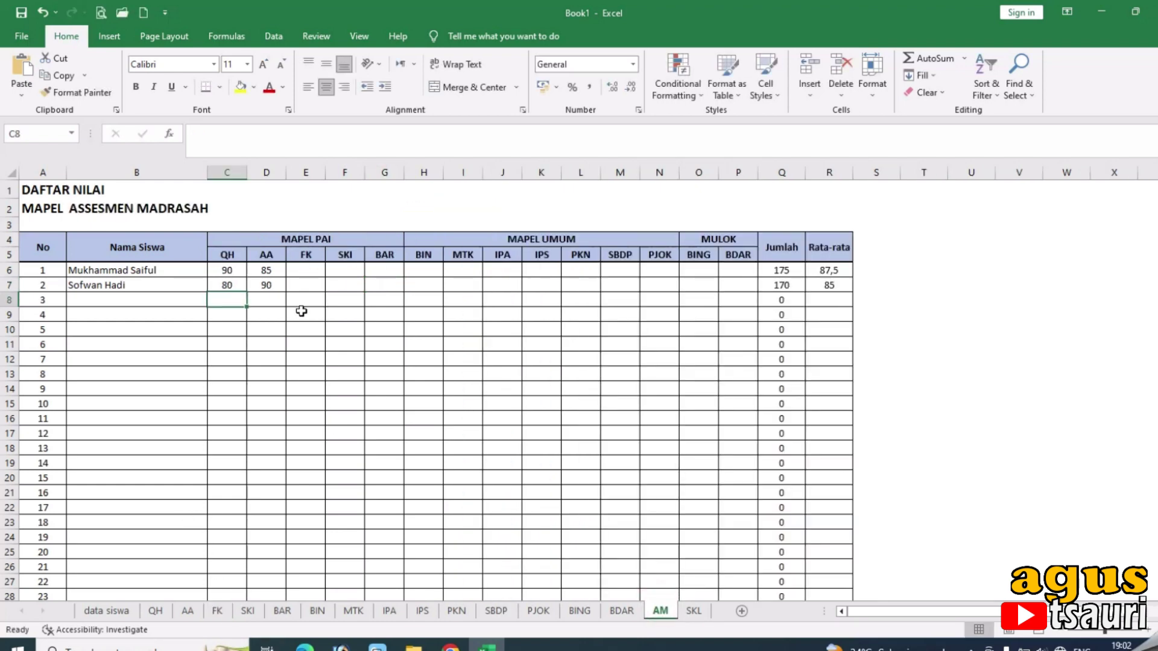
{"action": "left_click", "coordinate": [305, 273]}
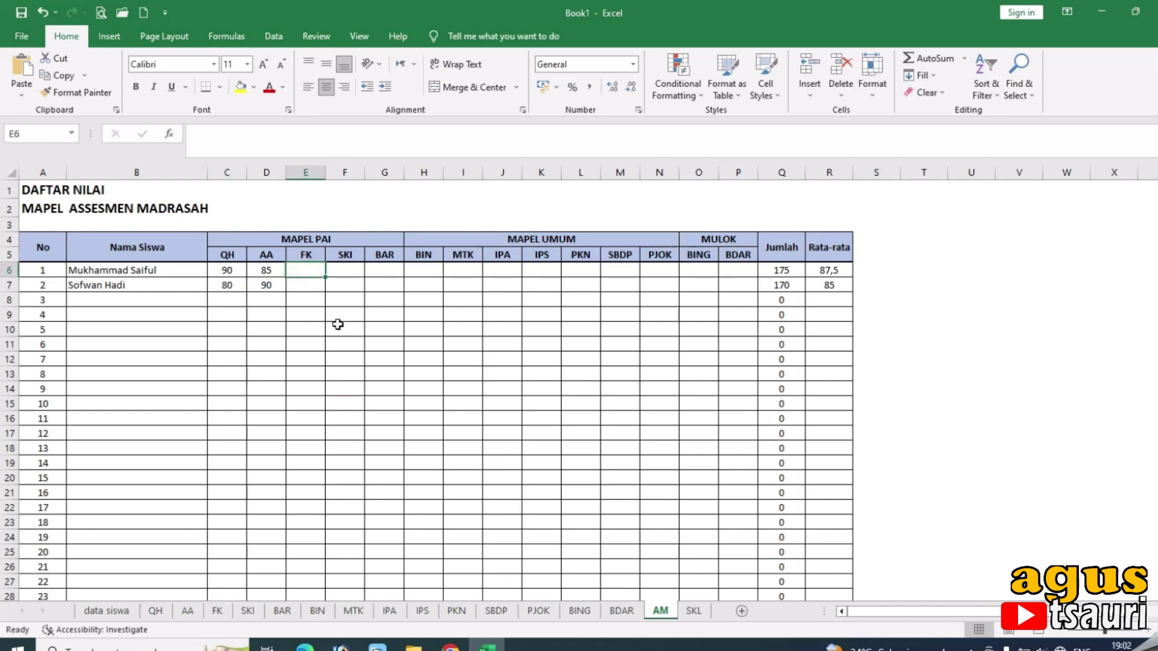
{"action": "left_click", "coordinate": [217, 611]}
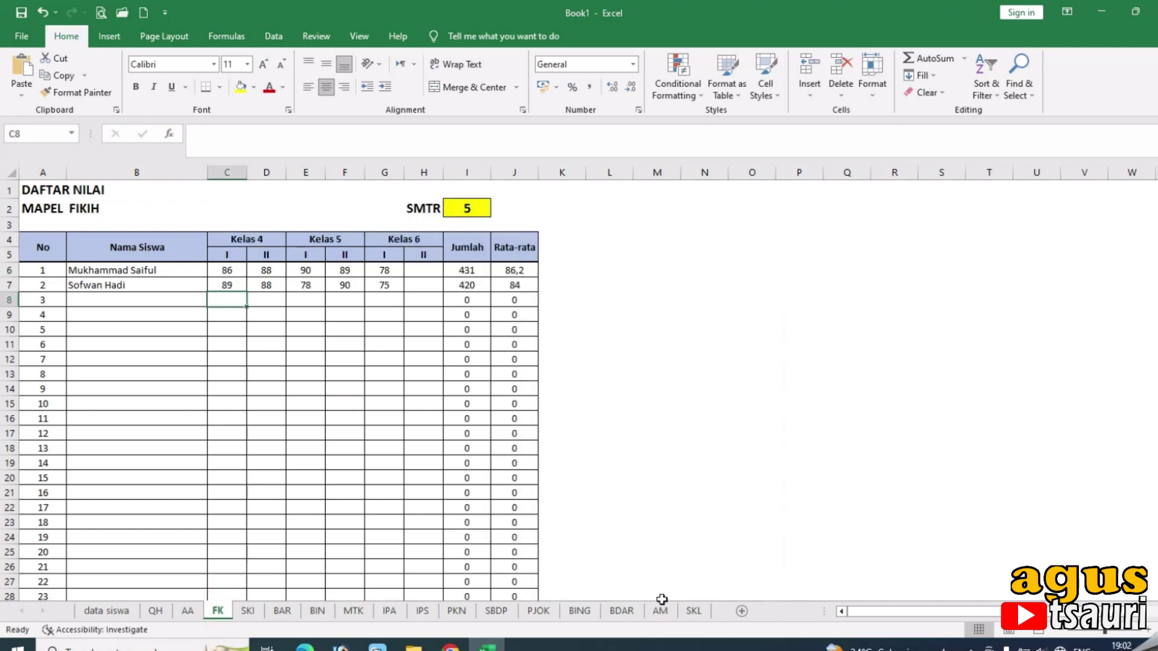
{"action": "left_click", "coordinate": [693, 611]}
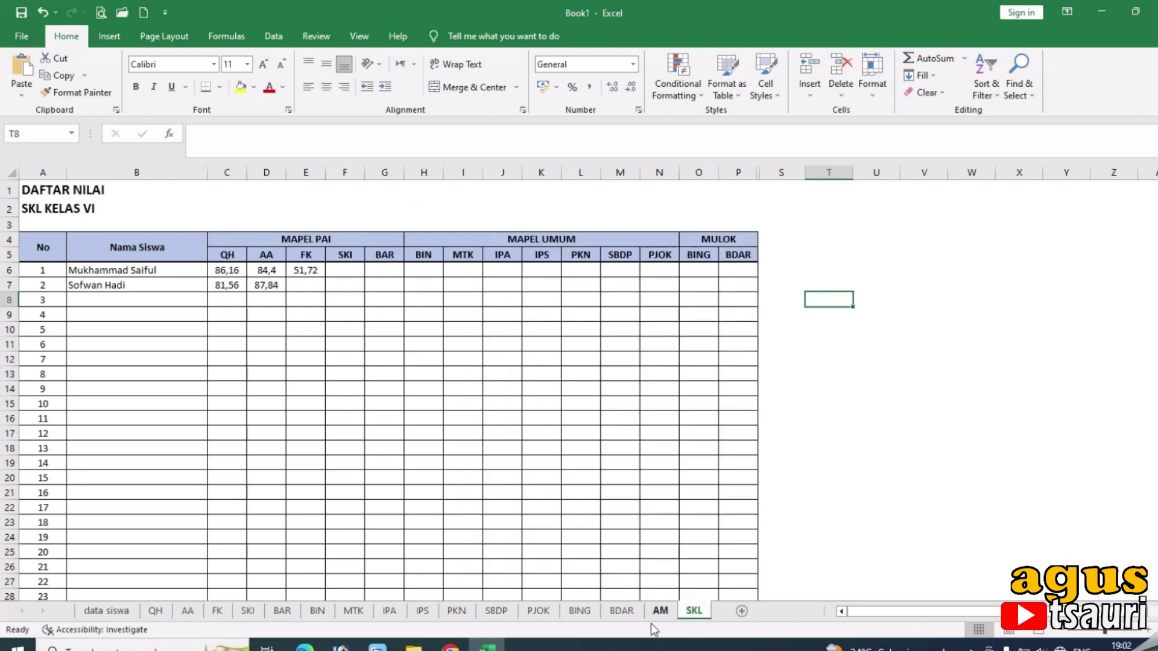
{"action": "left_click", "coordinate": [217, 611]}
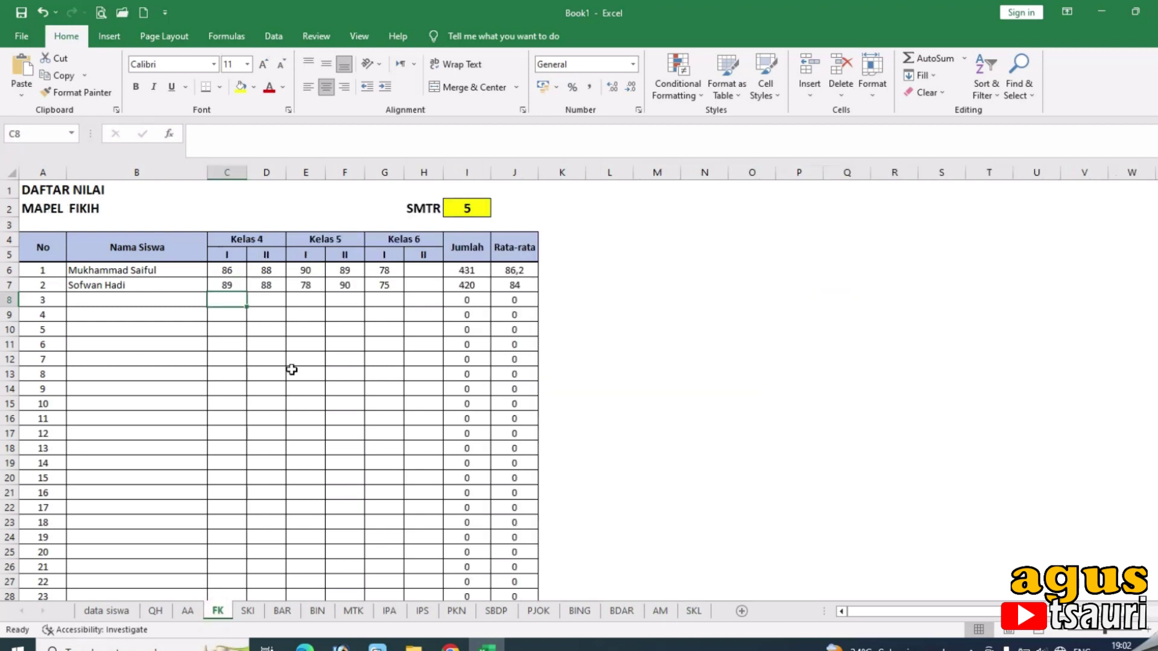
{"action": "left_click", "coordinate": [662, 611]}
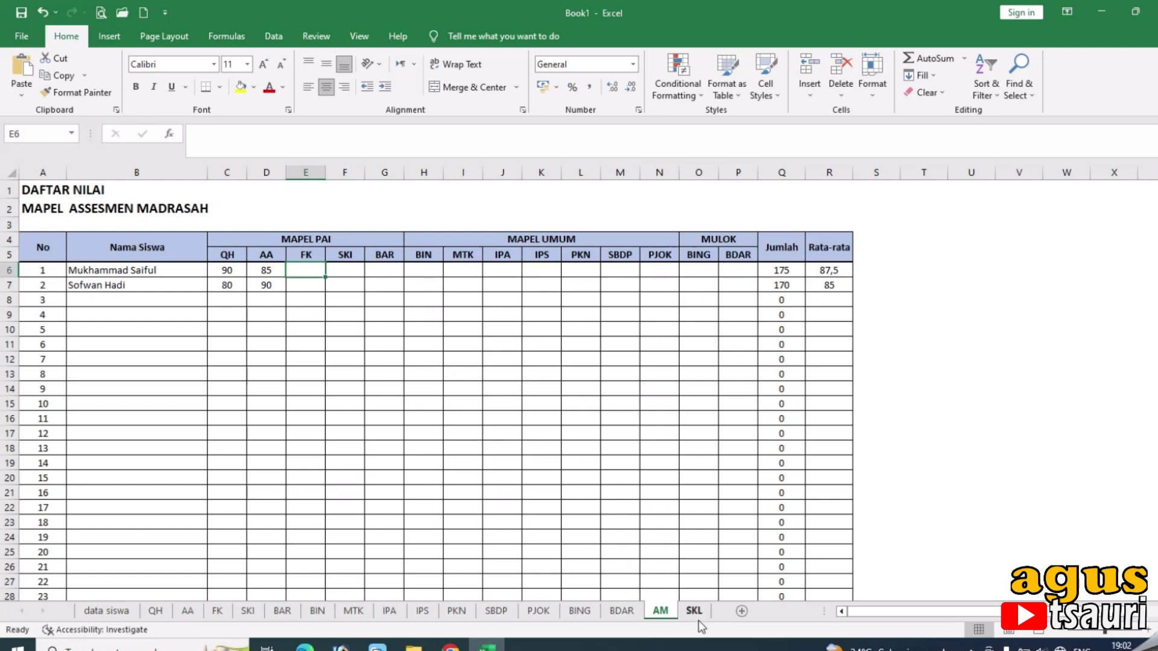
{"action": "left_click", "coordinate": [694, 612]}
{"action": "left_click", "coordinate": [307, 273]}
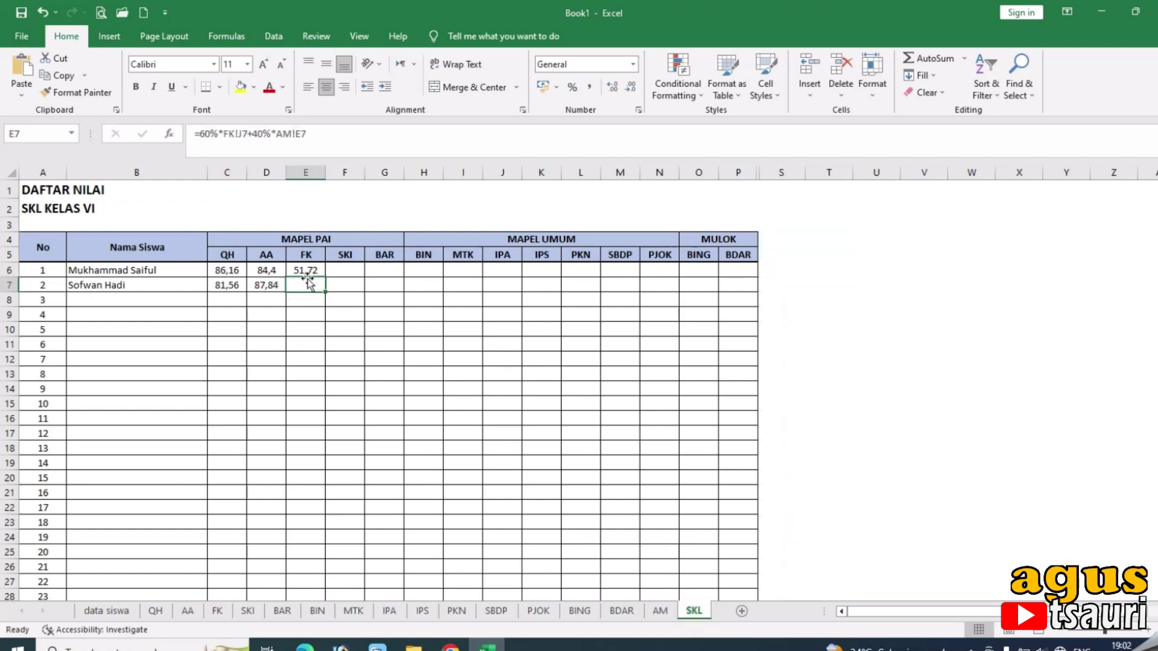
{"action": "left_click", "coordinate": [308, 285]}
{"action": "left_click", "coordinate": [660, 611]}
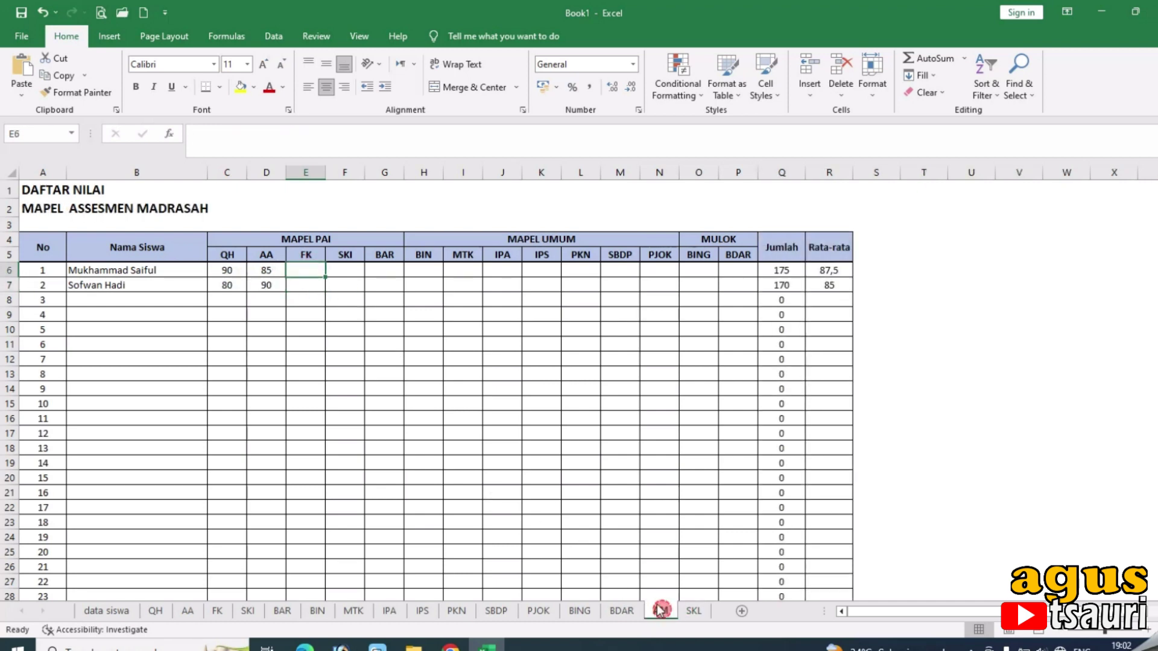
Enter FK scores 80 in E6 and 90 in E7 on the AM sheet.
{"action": "type", "text": "80"}
{"action": "left_click", "coordinate": [309, 283]}
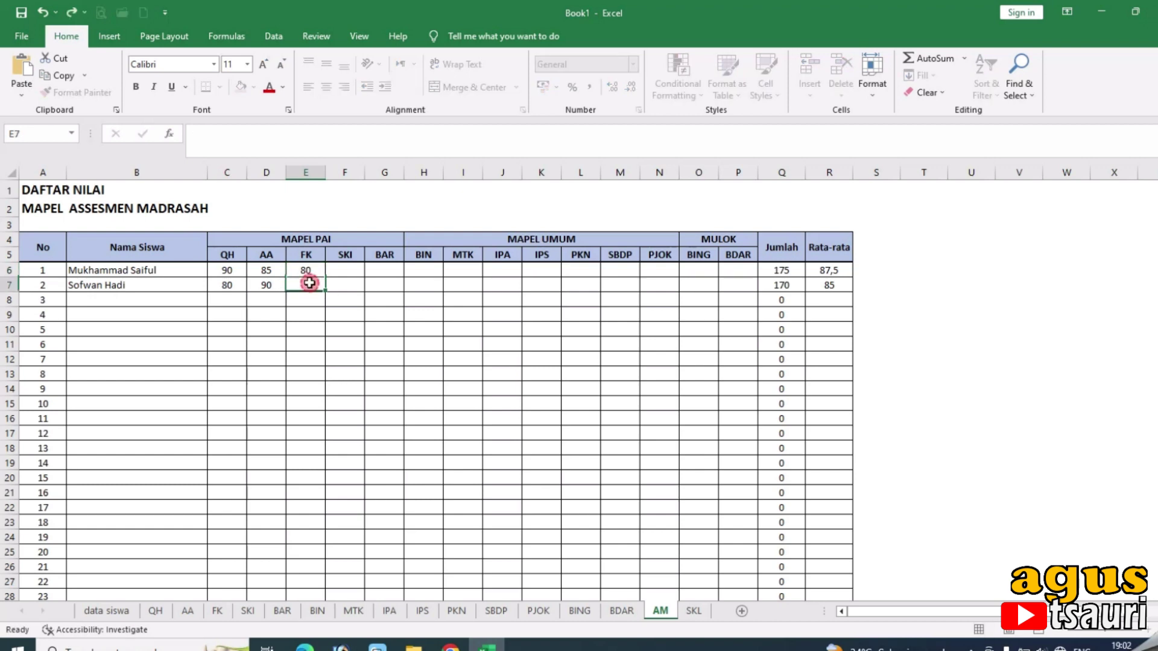
{"action": "type", "text": "90"}
{"action": "left_click", "coordinate": [308, 313]}
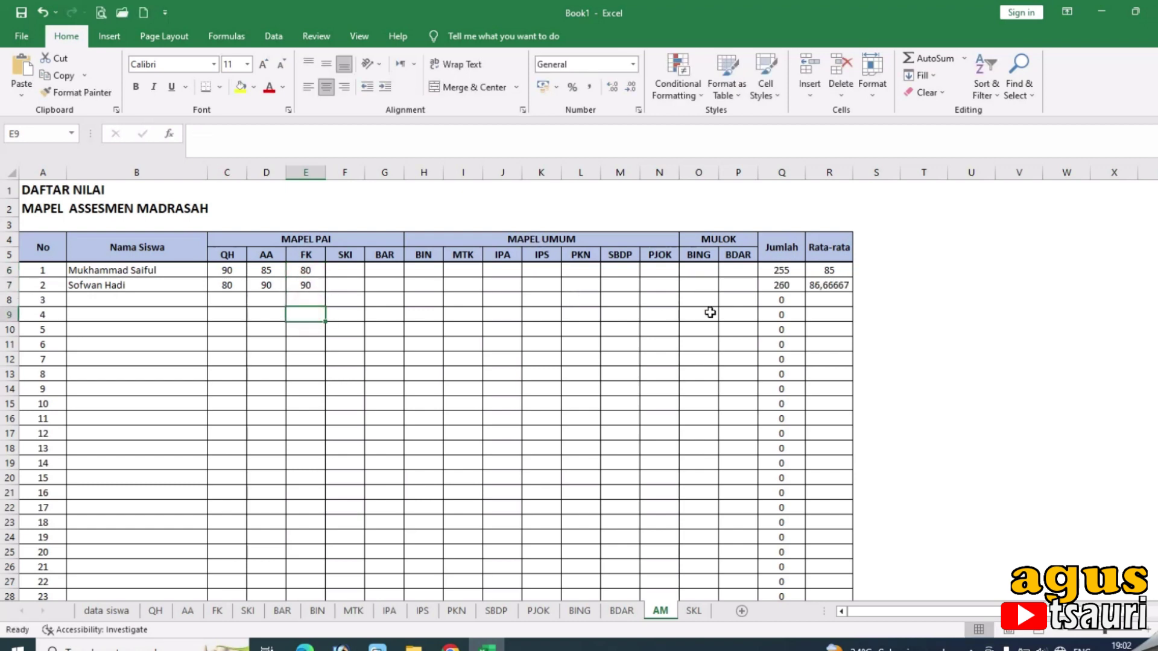
{"action": "left_click", "coordinate": [832, 287]}
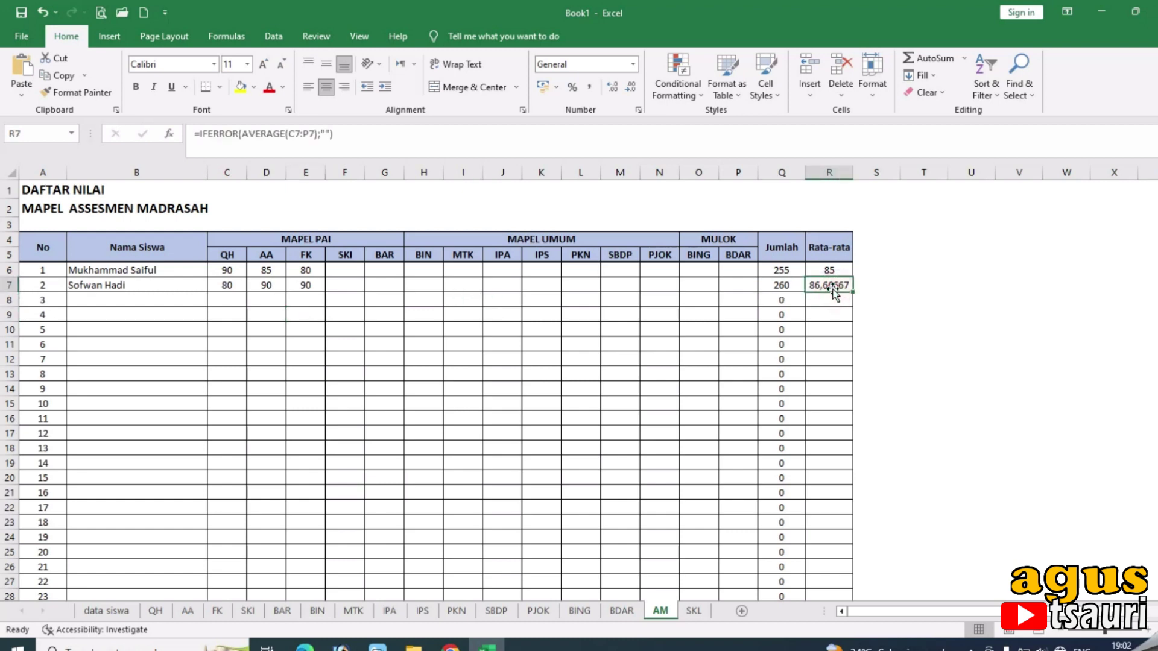
Round the AM Rata-rata averages in R6:R45 to whole numbers with Decrease Decimal.
{"action": "left_click_drag", "start_coordinate": [824, 269], "coordinate": [824, 599]}
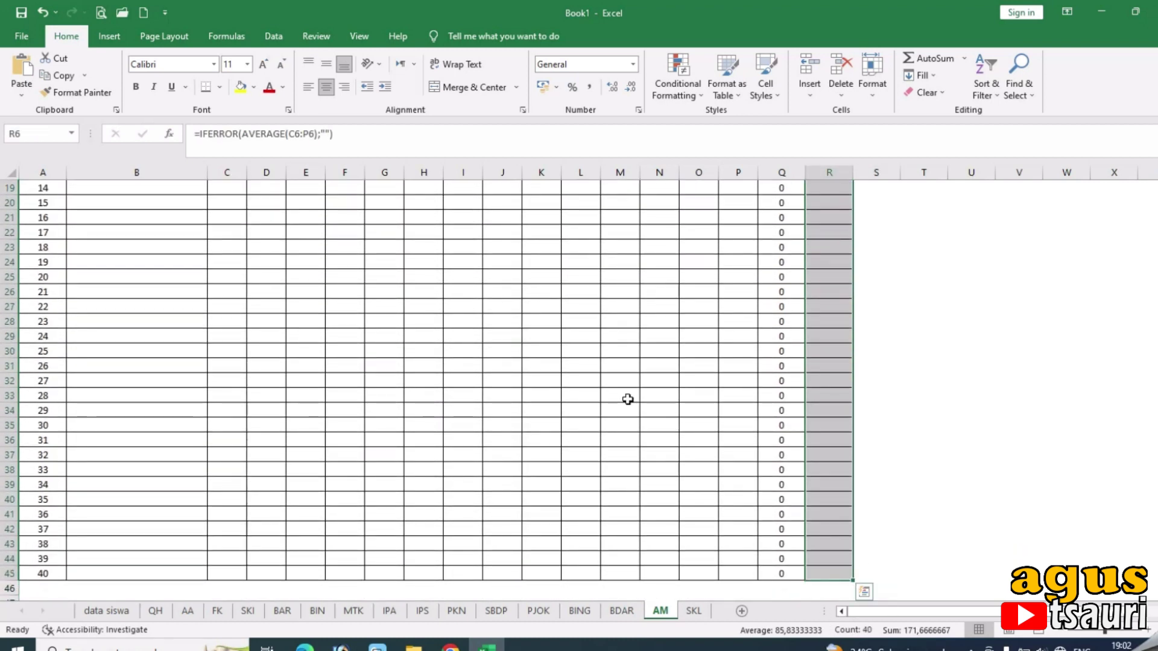
{"action": "scroll", "coordinate": [564, 202], "scroll_direction": "up", "scroll_amount": 5}
{"action": "scroll", "coordinate": [564, 202], "scroll_direction": "up", "scroll_amount": 1}
{"action": "left_click", "coordinate": [629, 88]}
{"action": "left_click", "coordinate": [630, 87]}
{"action": "left_click", "coordinate": [630, 87]}
{"action": "left_click", "coordinate": [629, 87]}
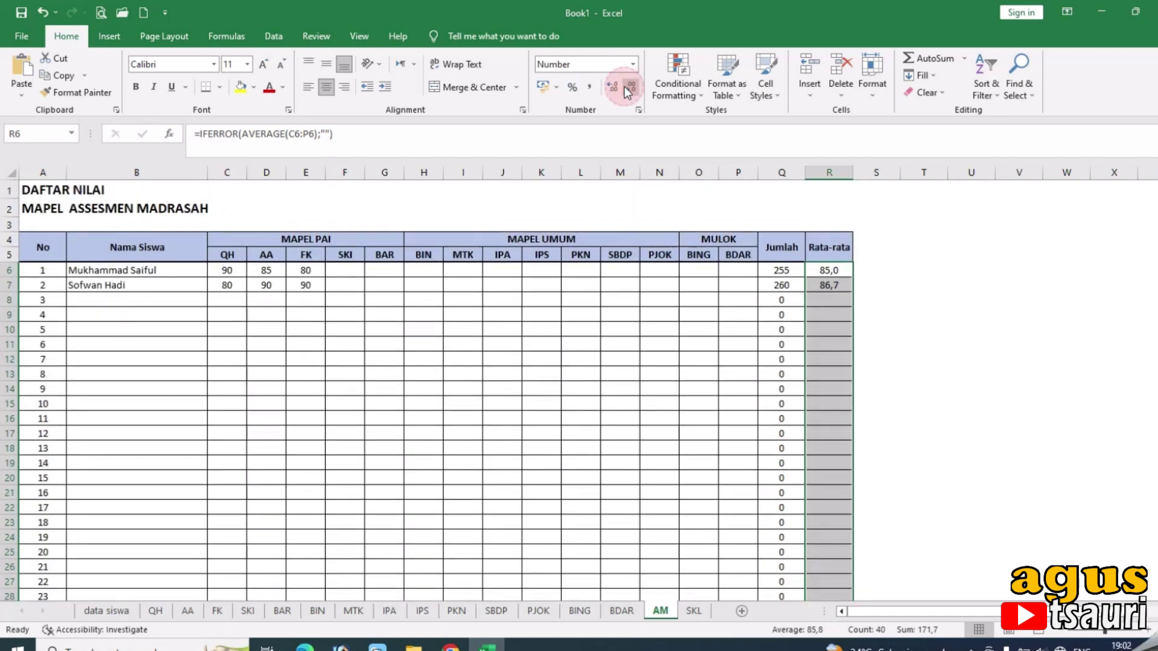
{"action": "left_click", "coordinate": [629, 88]}
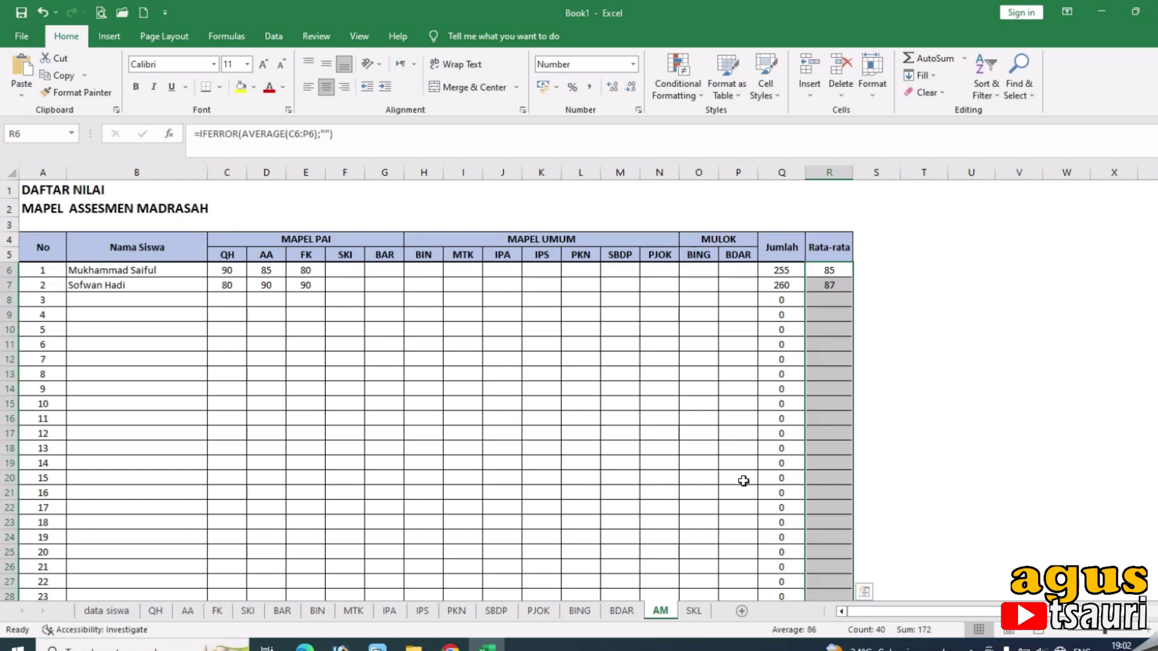
{"action": "left_click", "coordinate": [694, 611]}
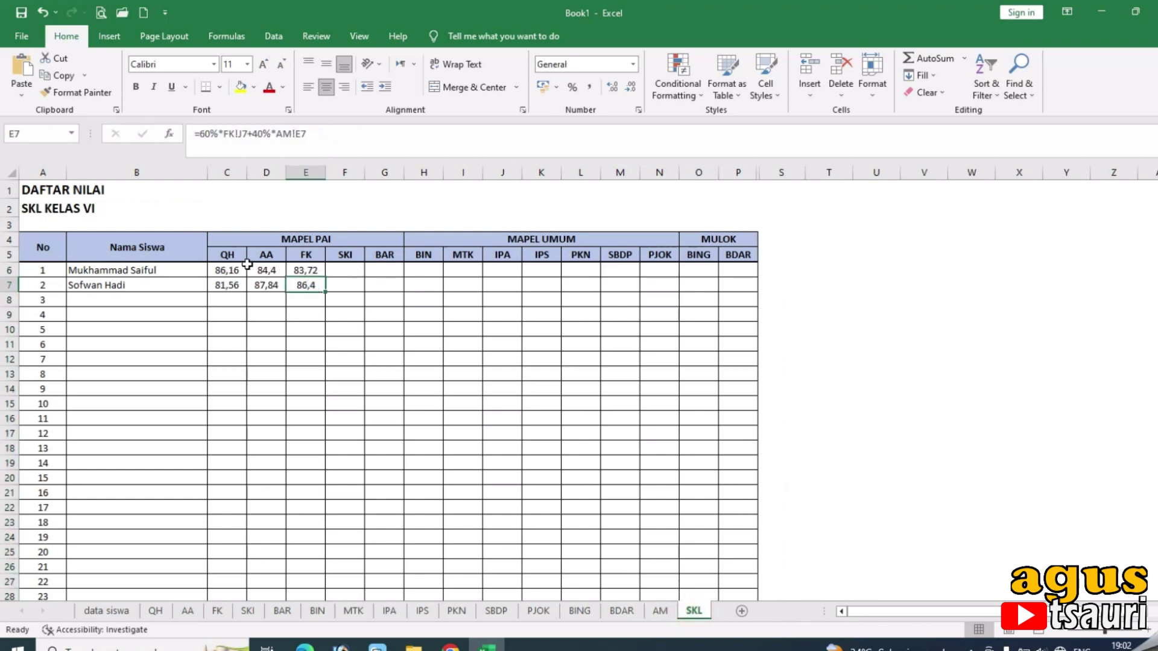
Reduce the SKL grades in C6:P45 to one decimal place, e.g. 86,2 and 83,7.
{"action": "left_click_drag", "start_coordinate": [226, 270], "coordinate": [724, 570]}
{"action": "scroll", "coordinate": [633, 479], "scroll_direction": "up", "scroll_amount": 6}
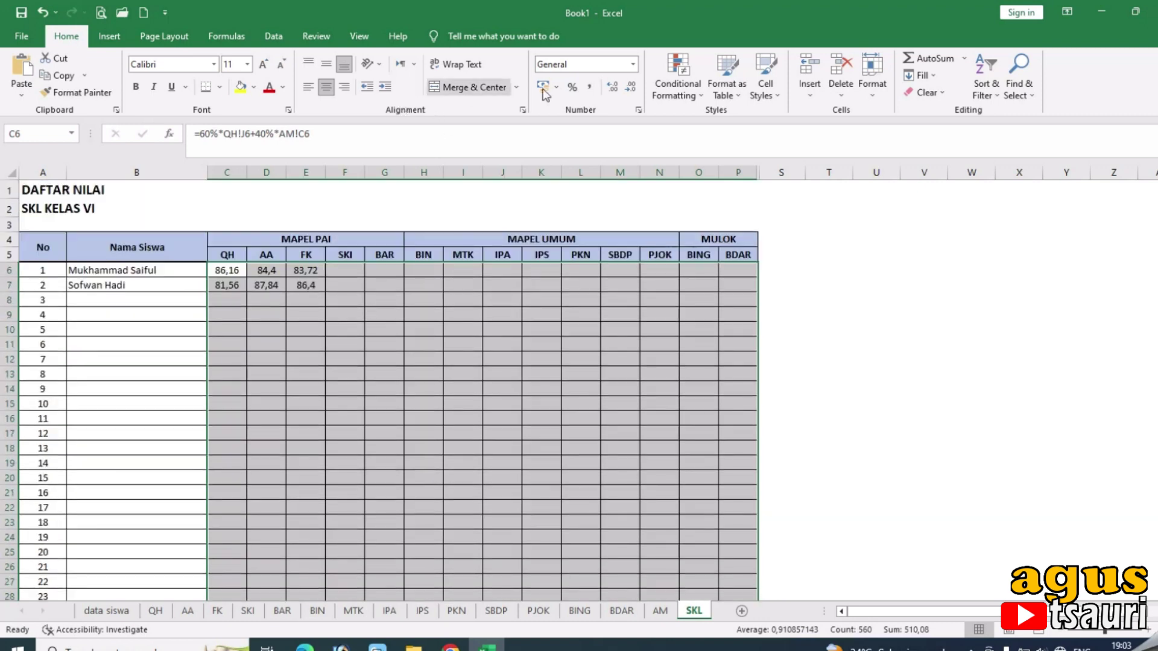
{"action": "left_click", "coordinate": [630, 98]}
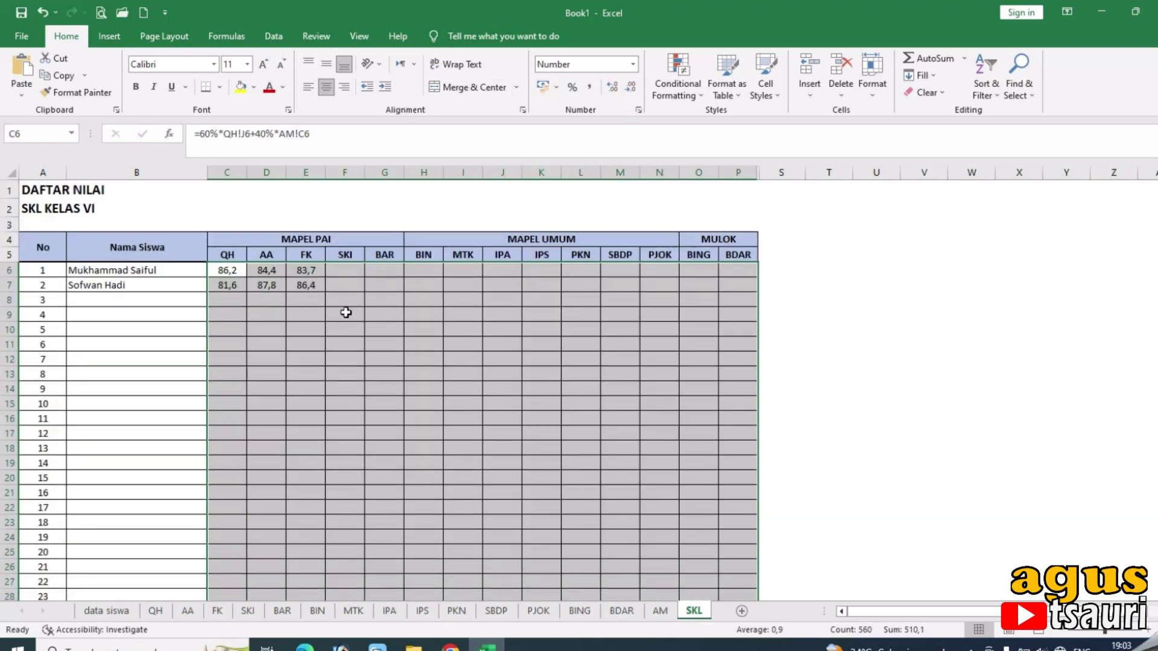
{"action": "left_click", "coordinate": [389, 314]}
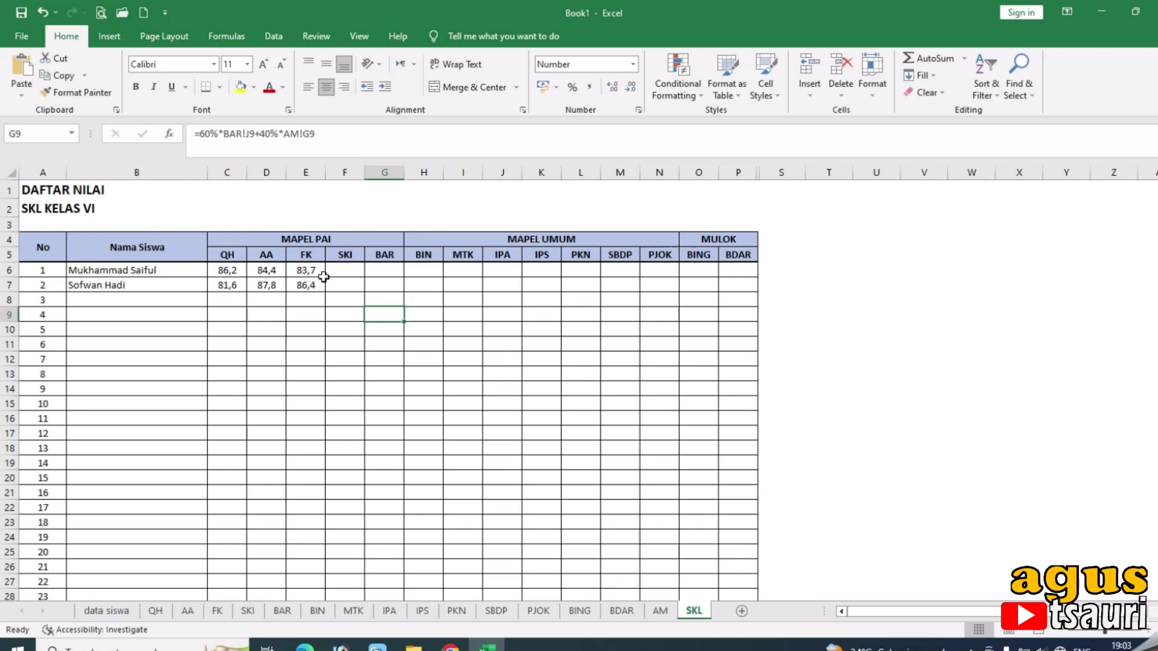